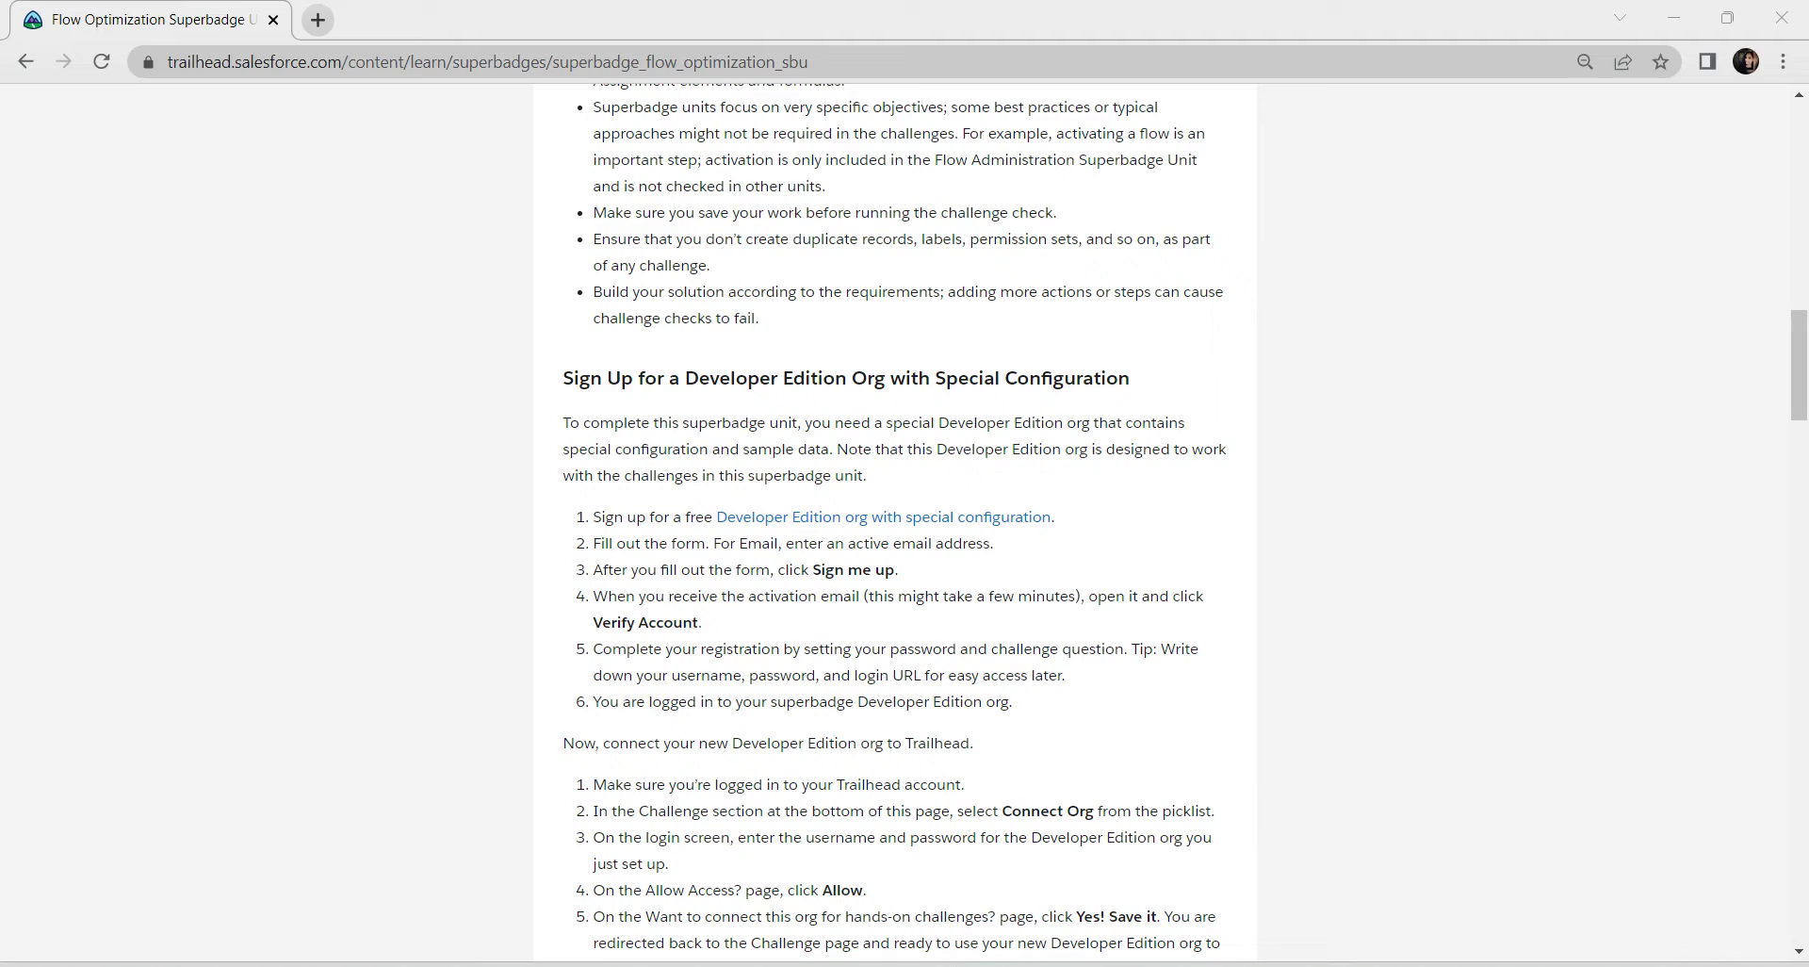
Launch the hands-on org connected to the Flow Optimization superbadge and dismiss its notification permission request.
{"action": "scroll", "coordinate": [896, 523], "scroll_direction": "down", "scroll_amount": 20}
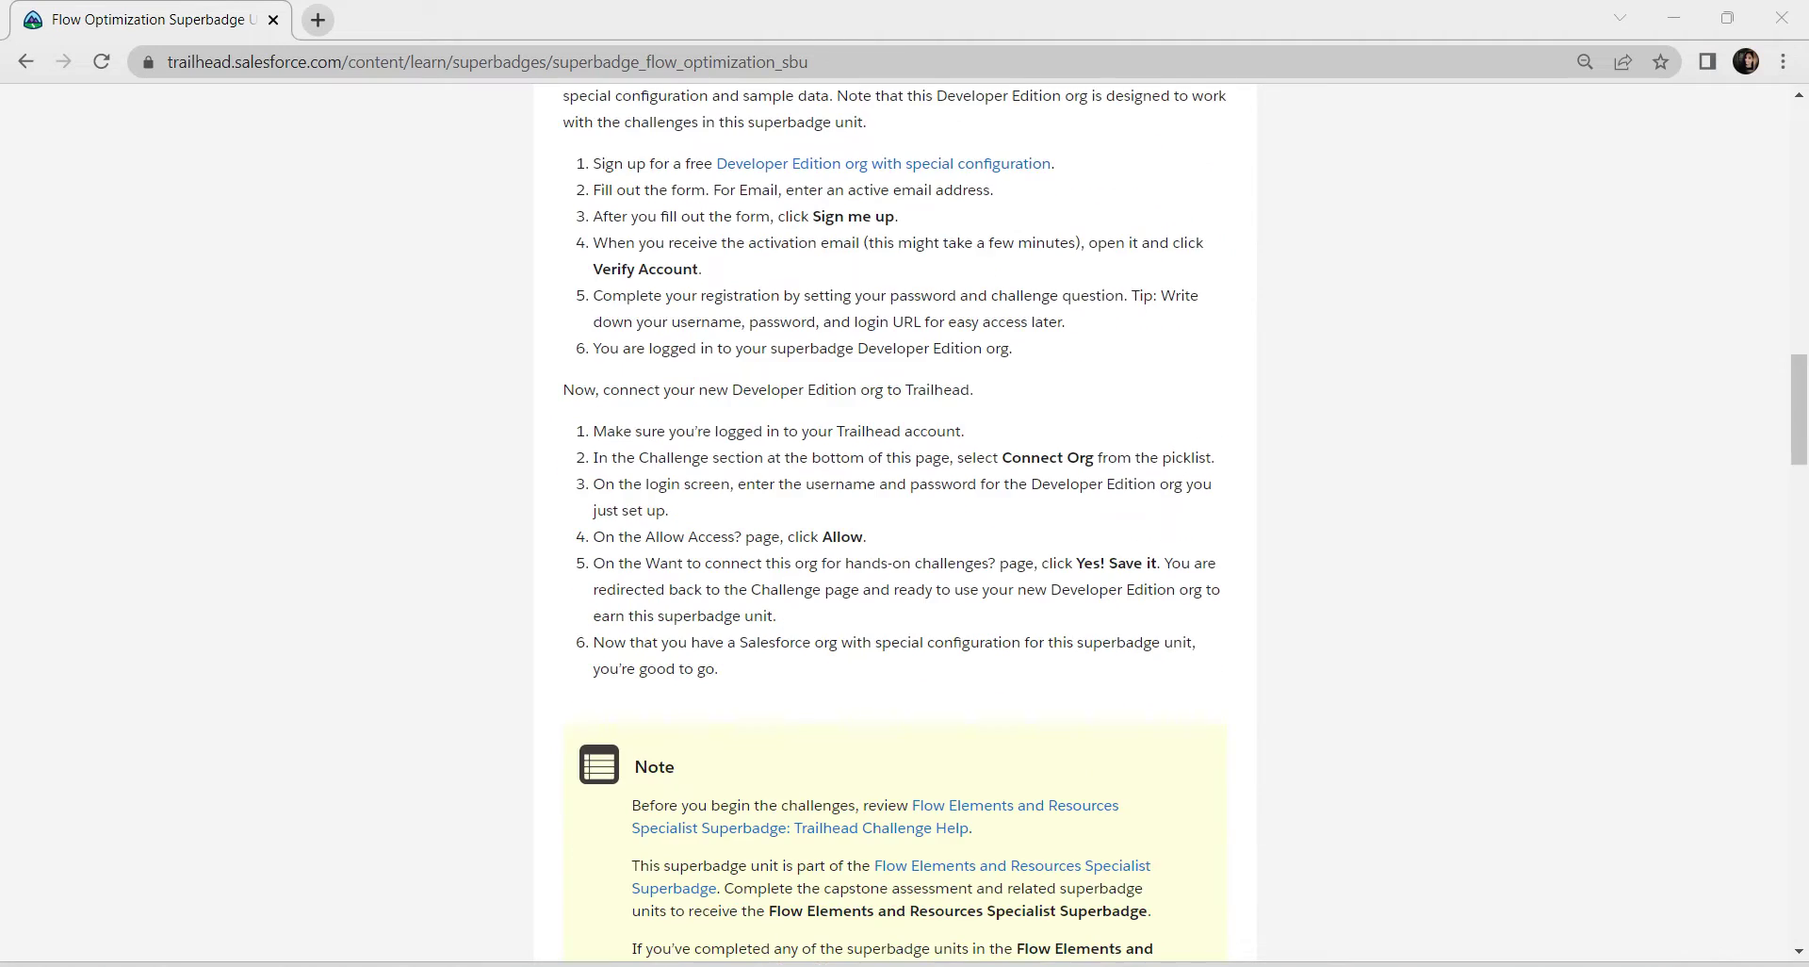
{"action": "scroll", "coordinate": [895, 523], "scroll_direction": "down", "scroll_amount": 15}
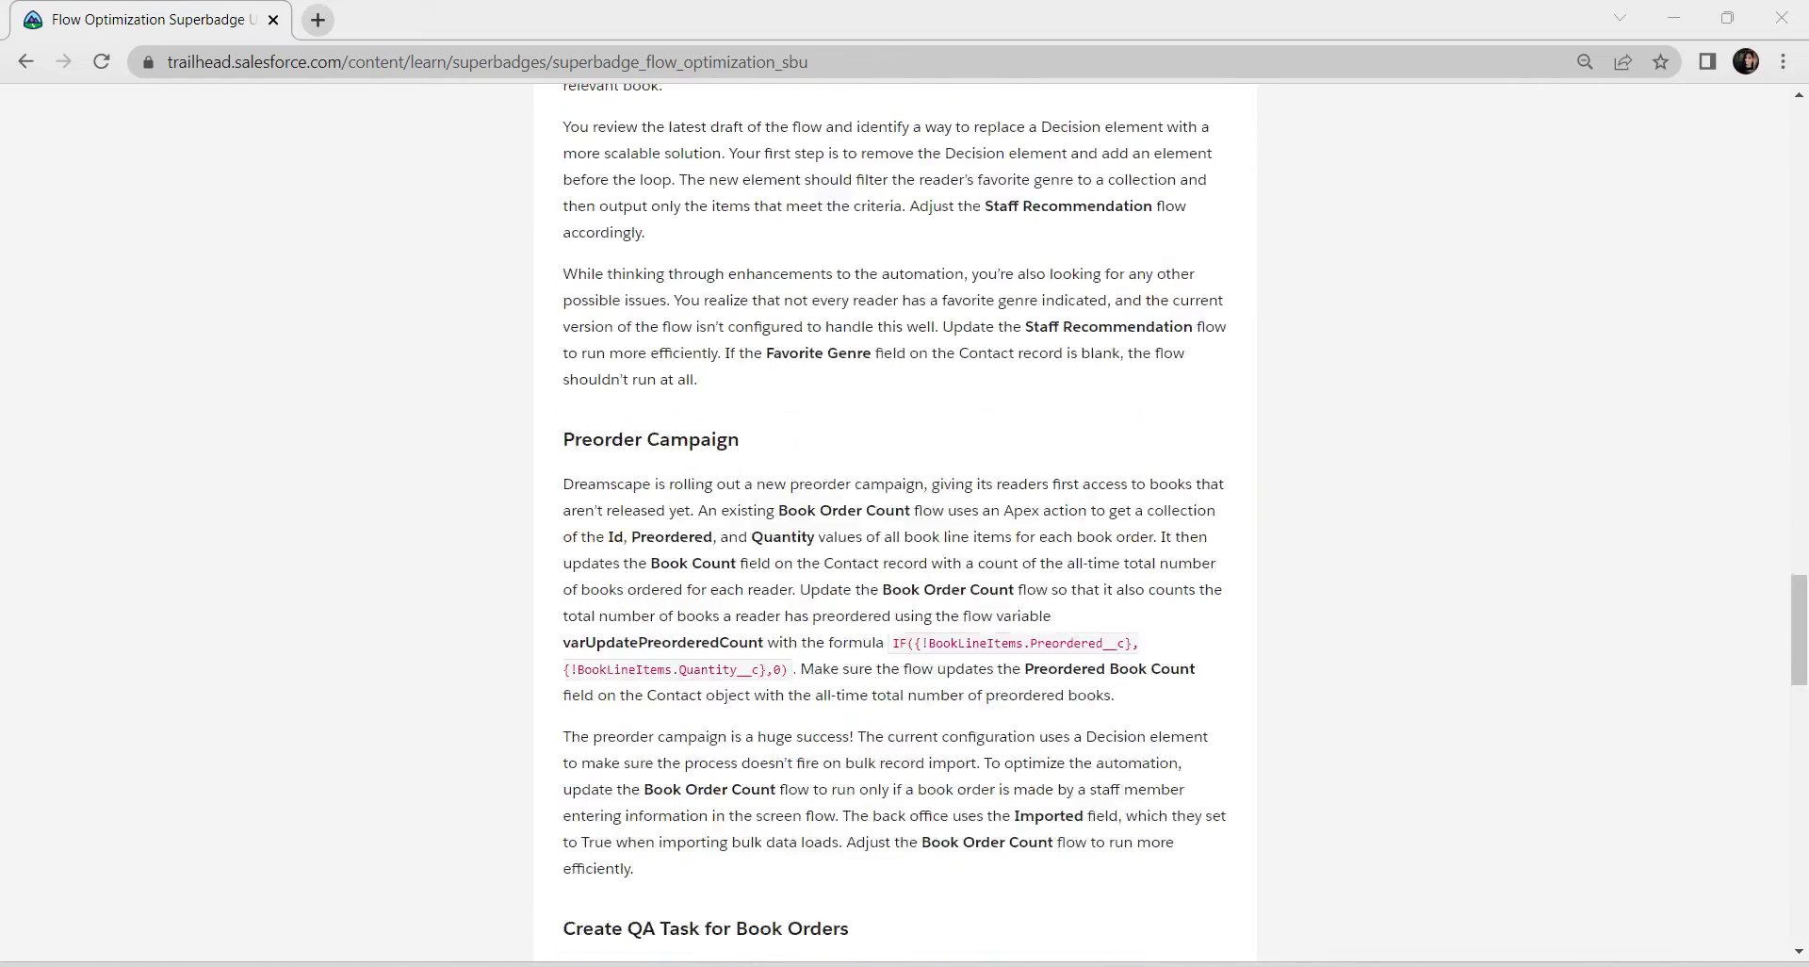
{"action": "scroll", "coordinate": [895, 523], "scroll_direction": "up", "scroll_amount": 3}
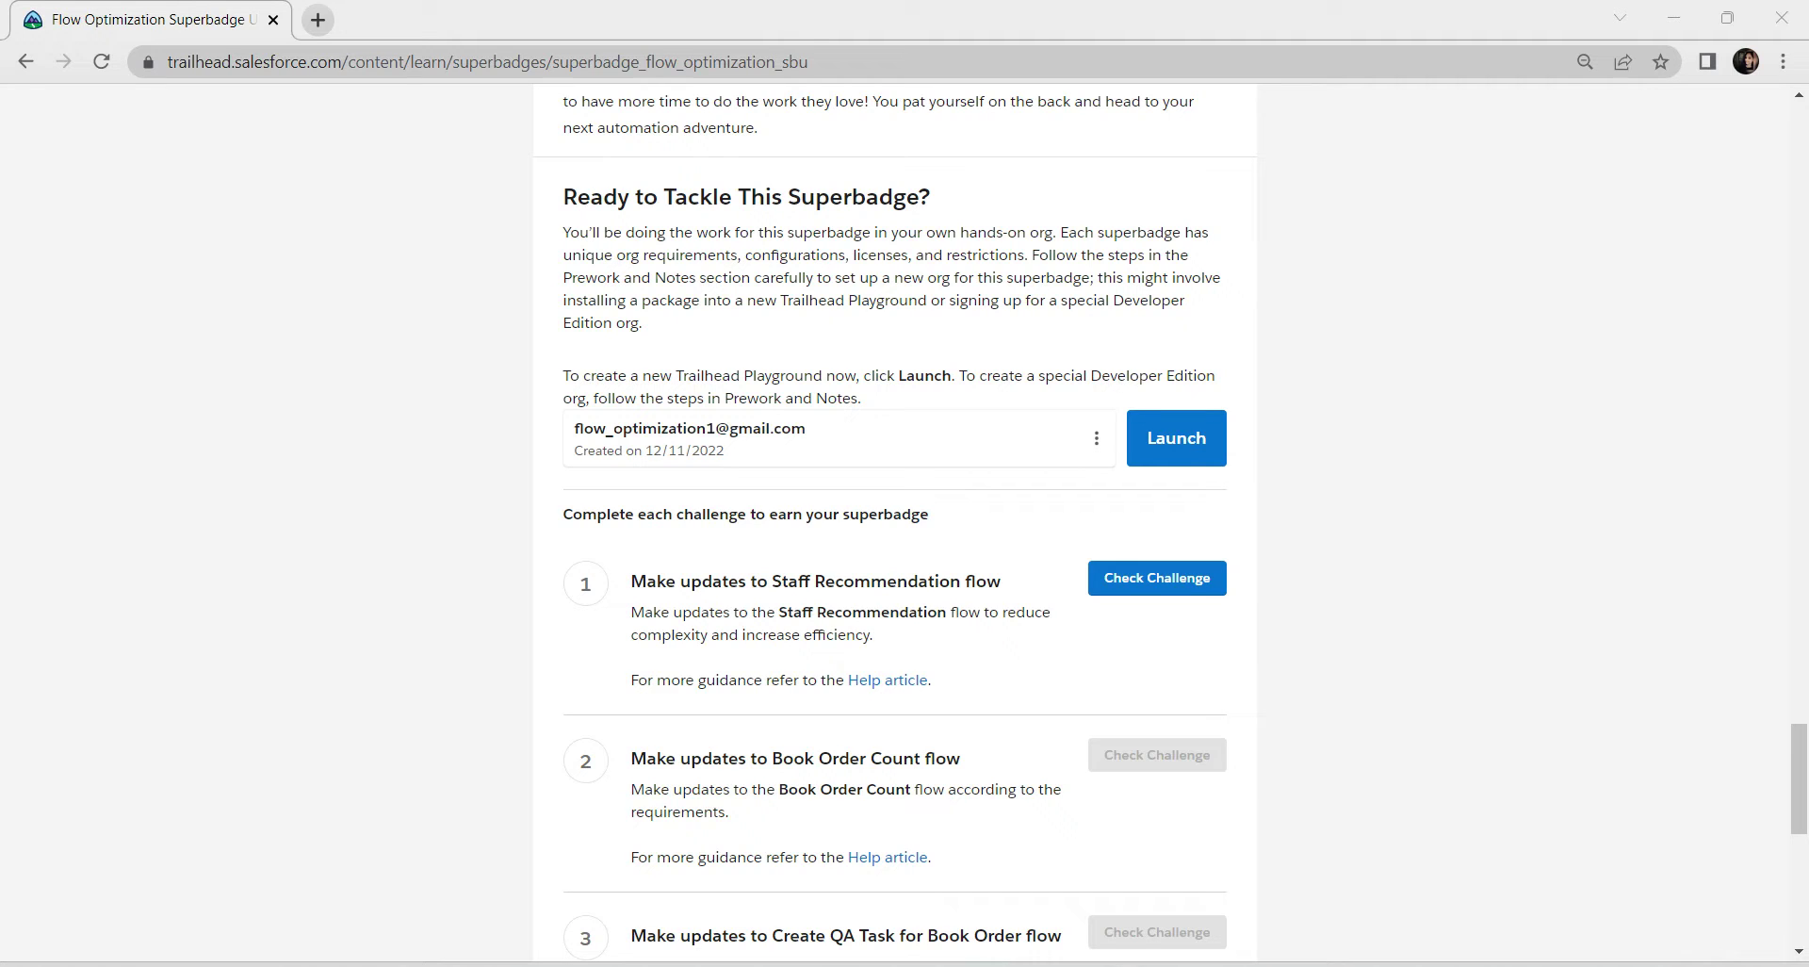
{"action": "left_click", "coordinate": [1176, 437]}
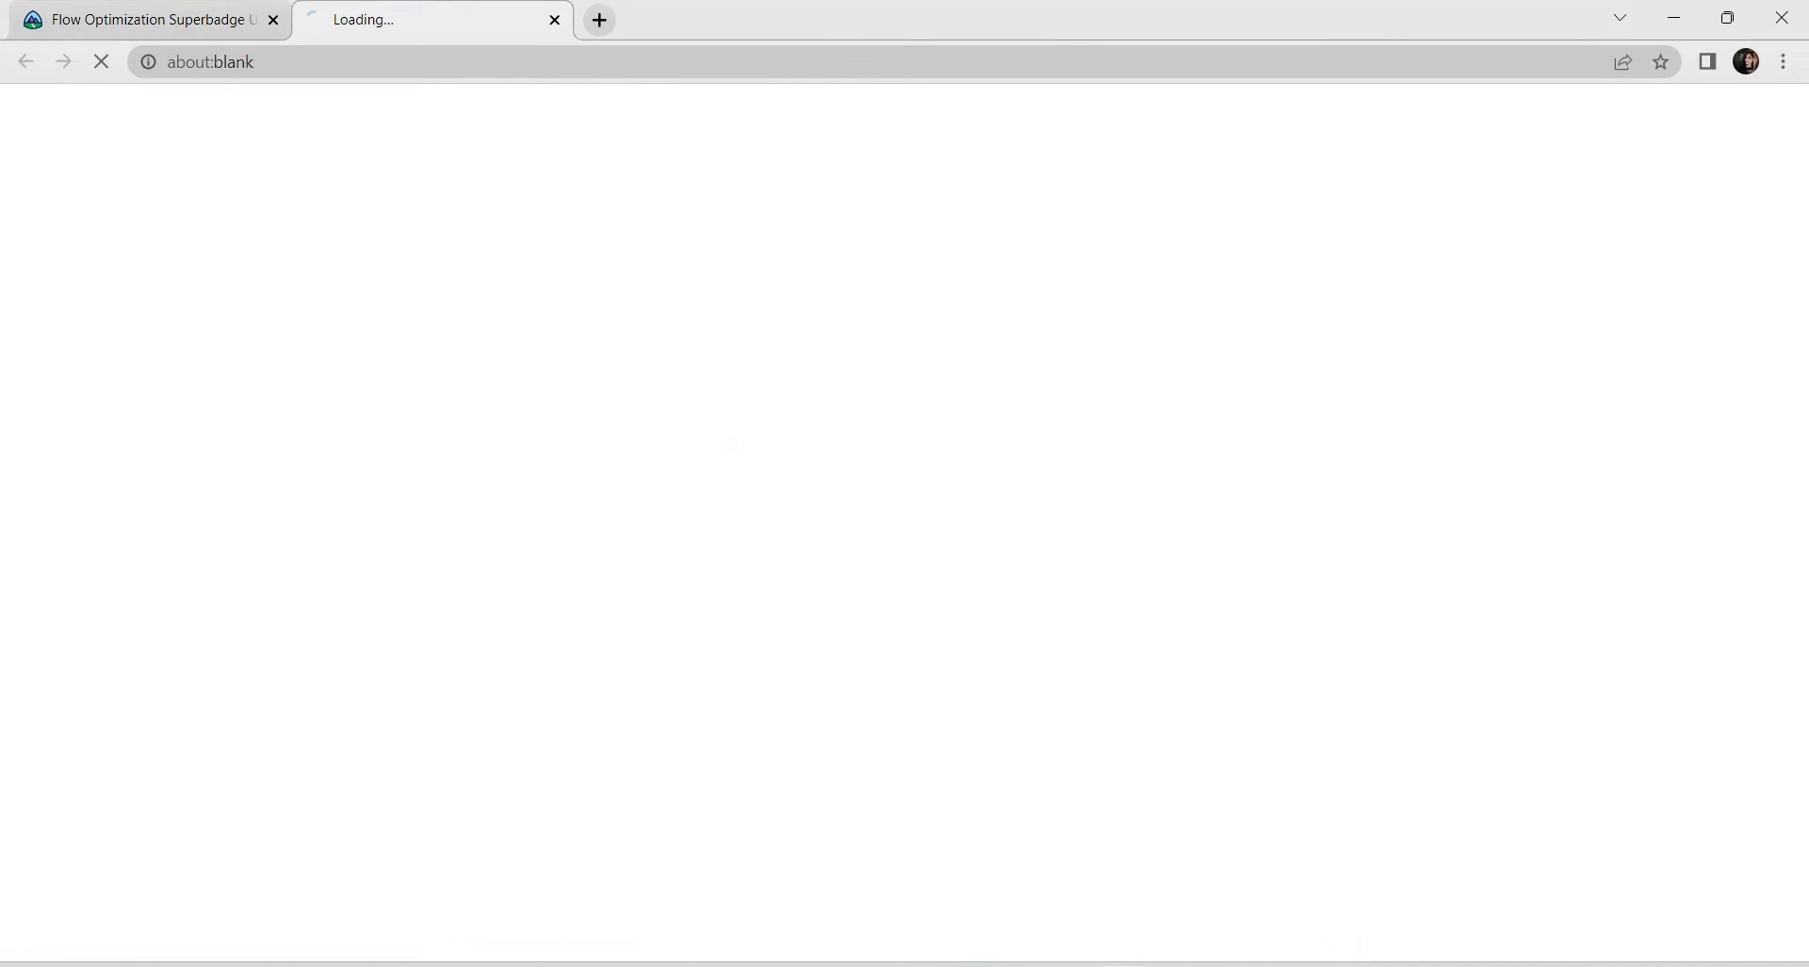
{"action": "left_click", "coordinate": [151, 19]}
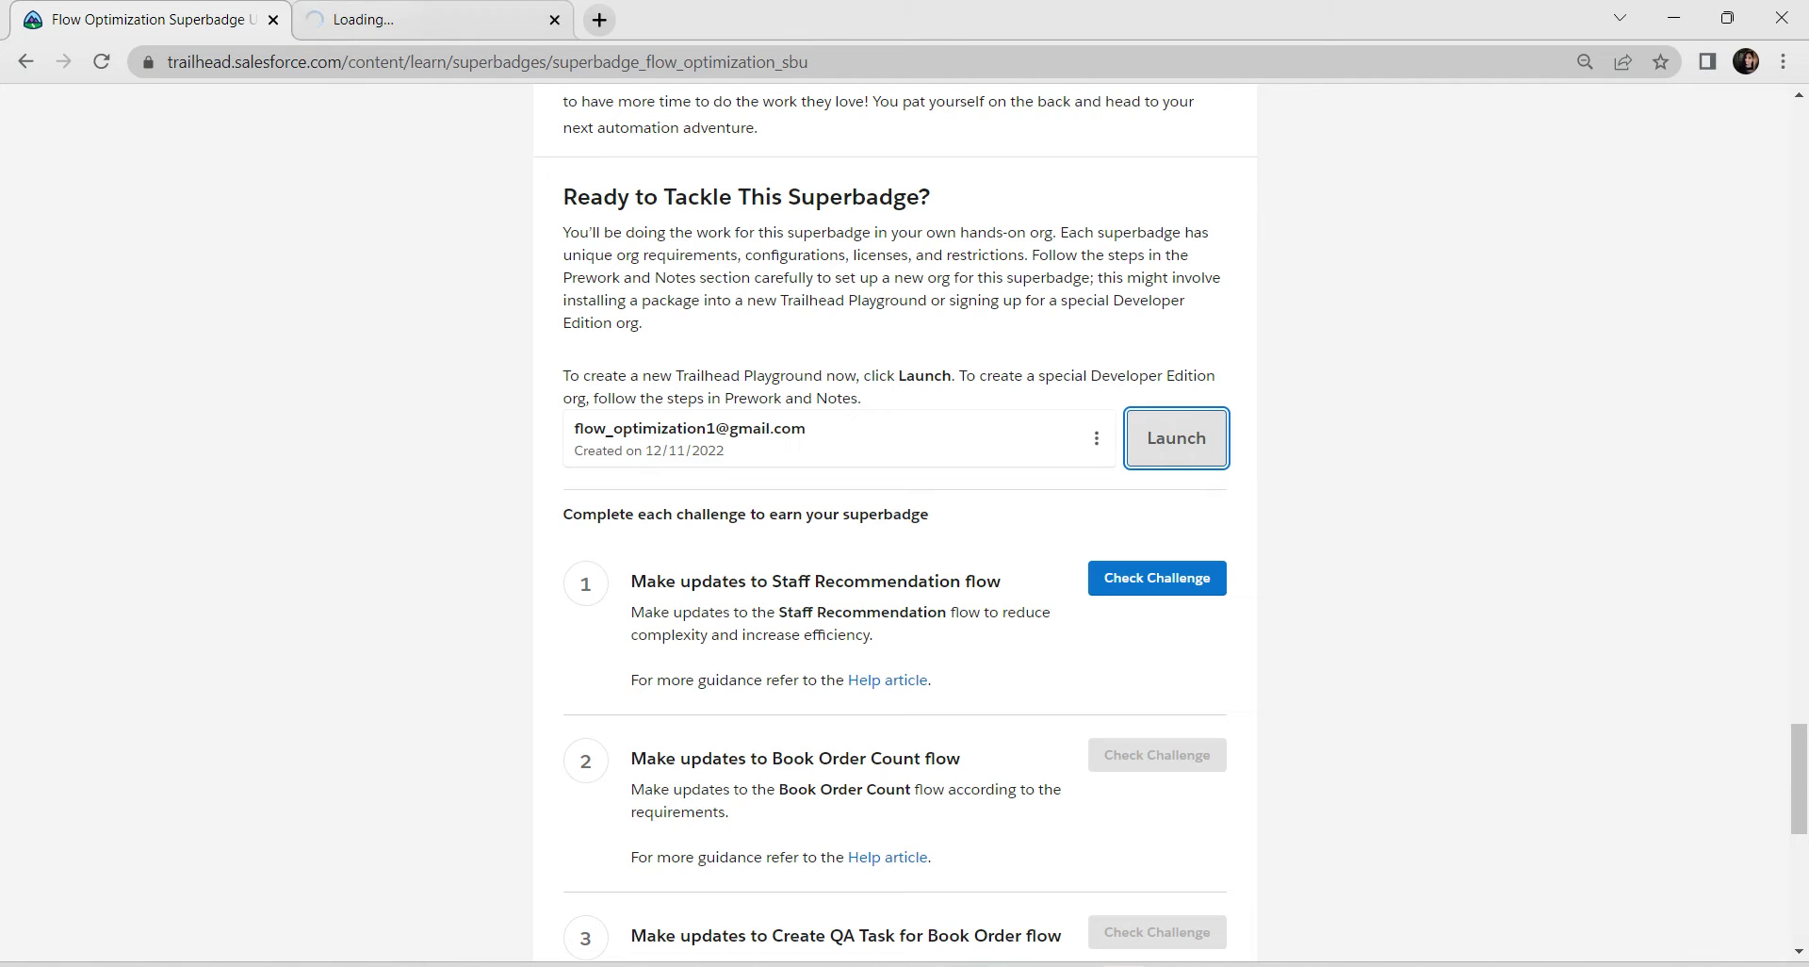
{"action": "left_click", "coordinate": [414, 18]}
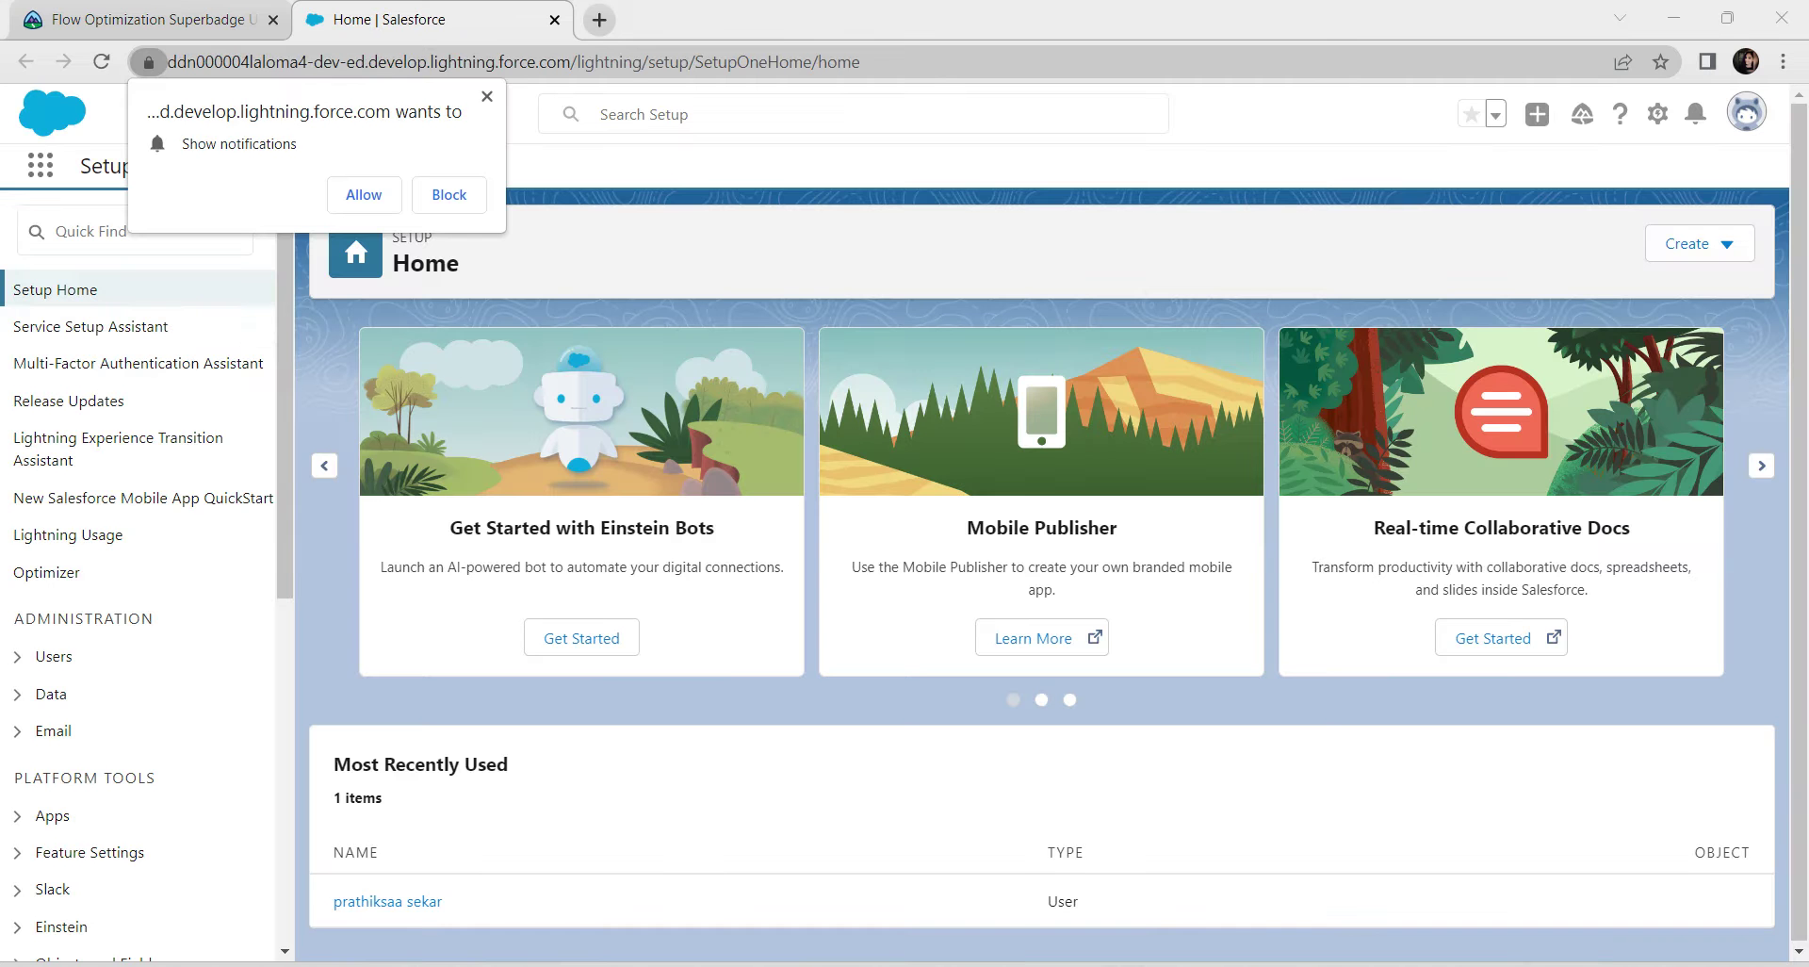
{"action": "left_click", "coordinate": [487, 95]}
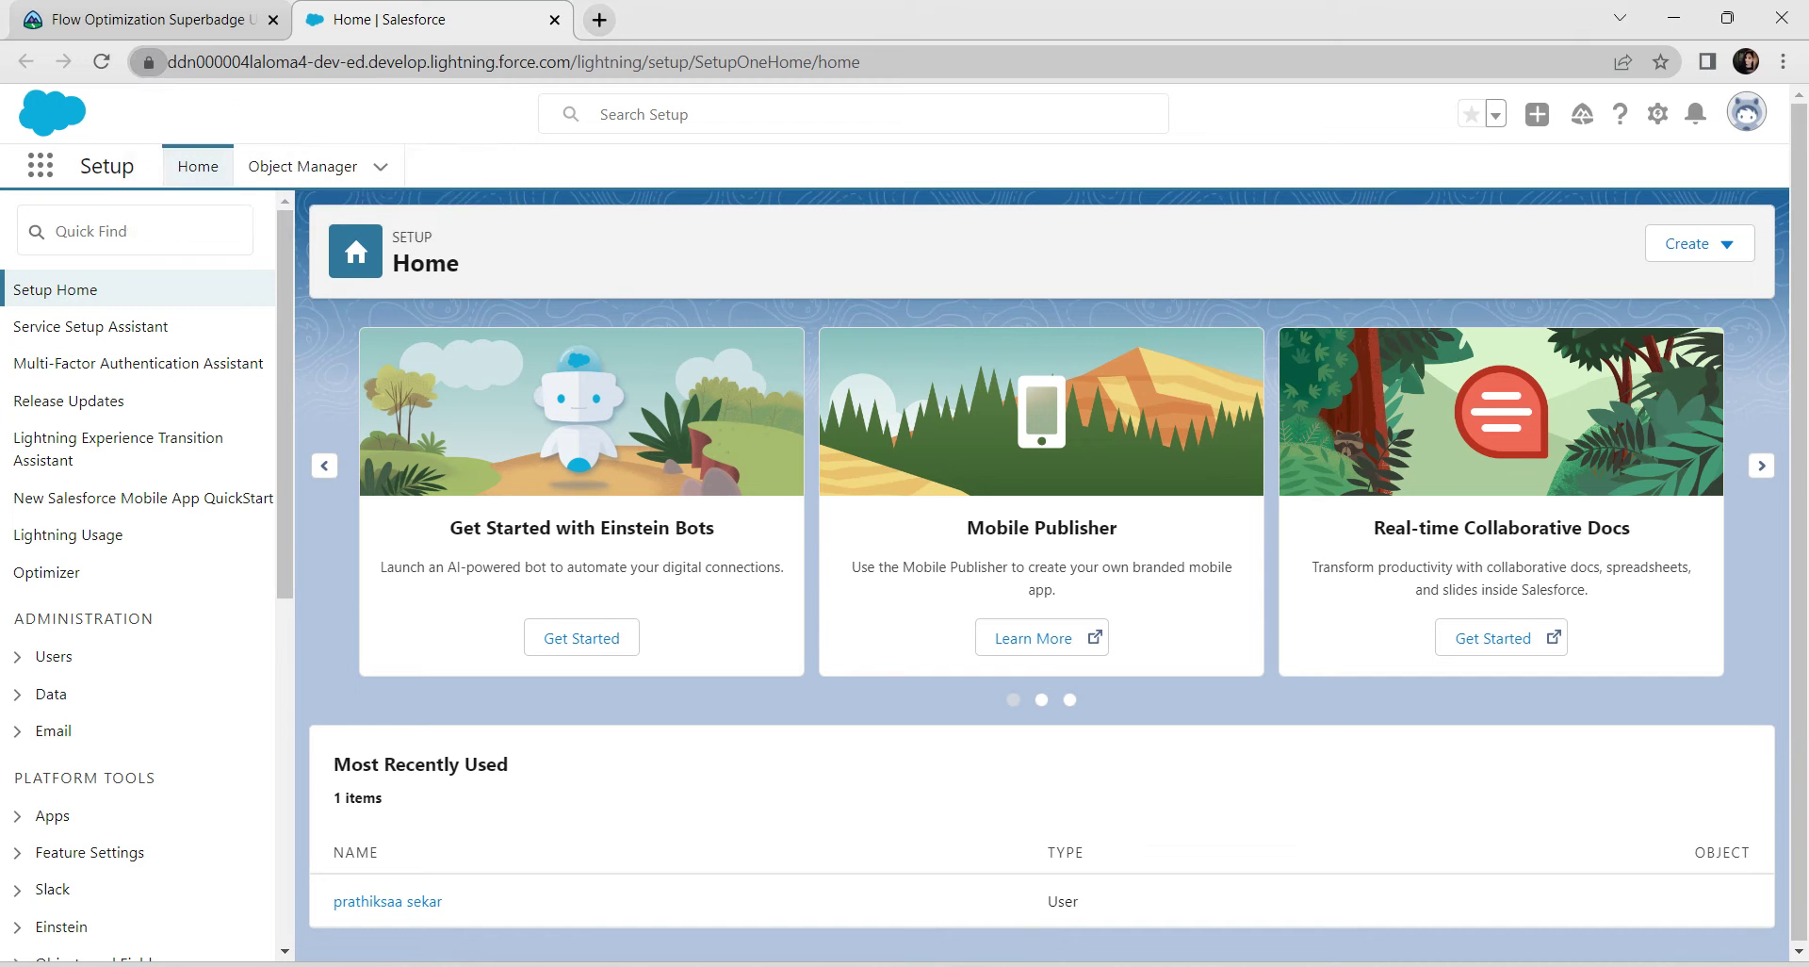
Find Flows in Setup by searching for "flow" and open the Staff Recommendation flow.
{"action": "type", "text": "fl"}
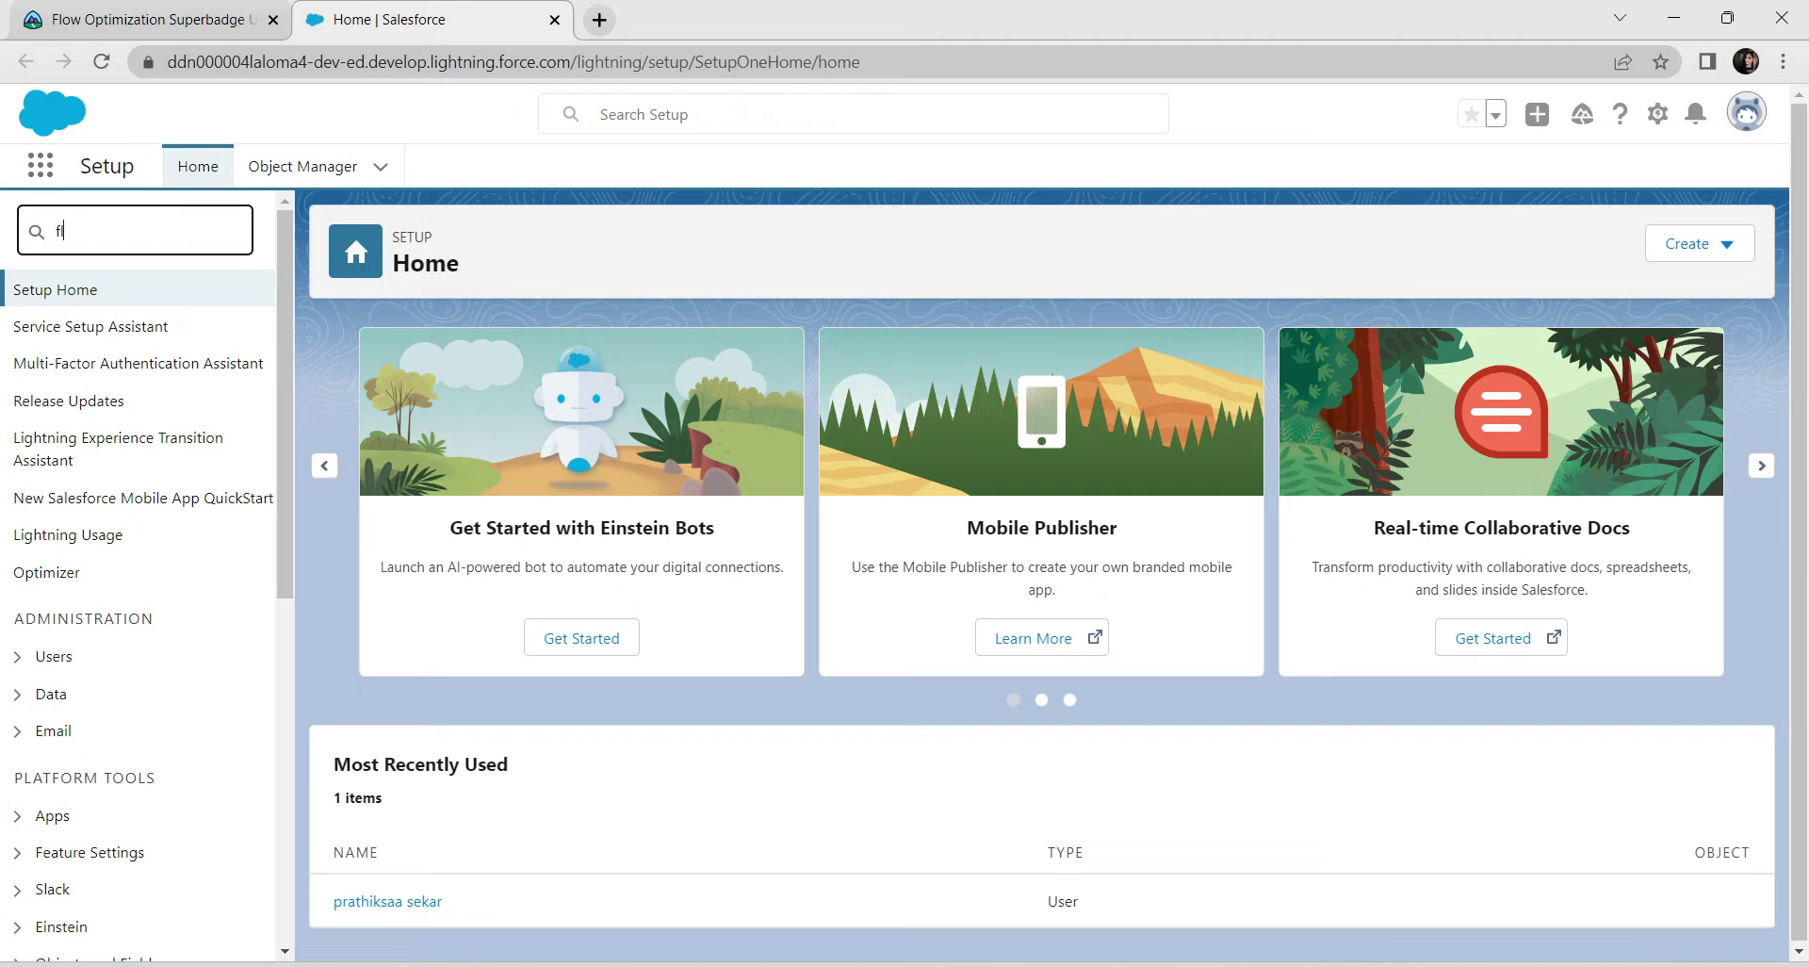
{"action": "type", "text": "ow"}
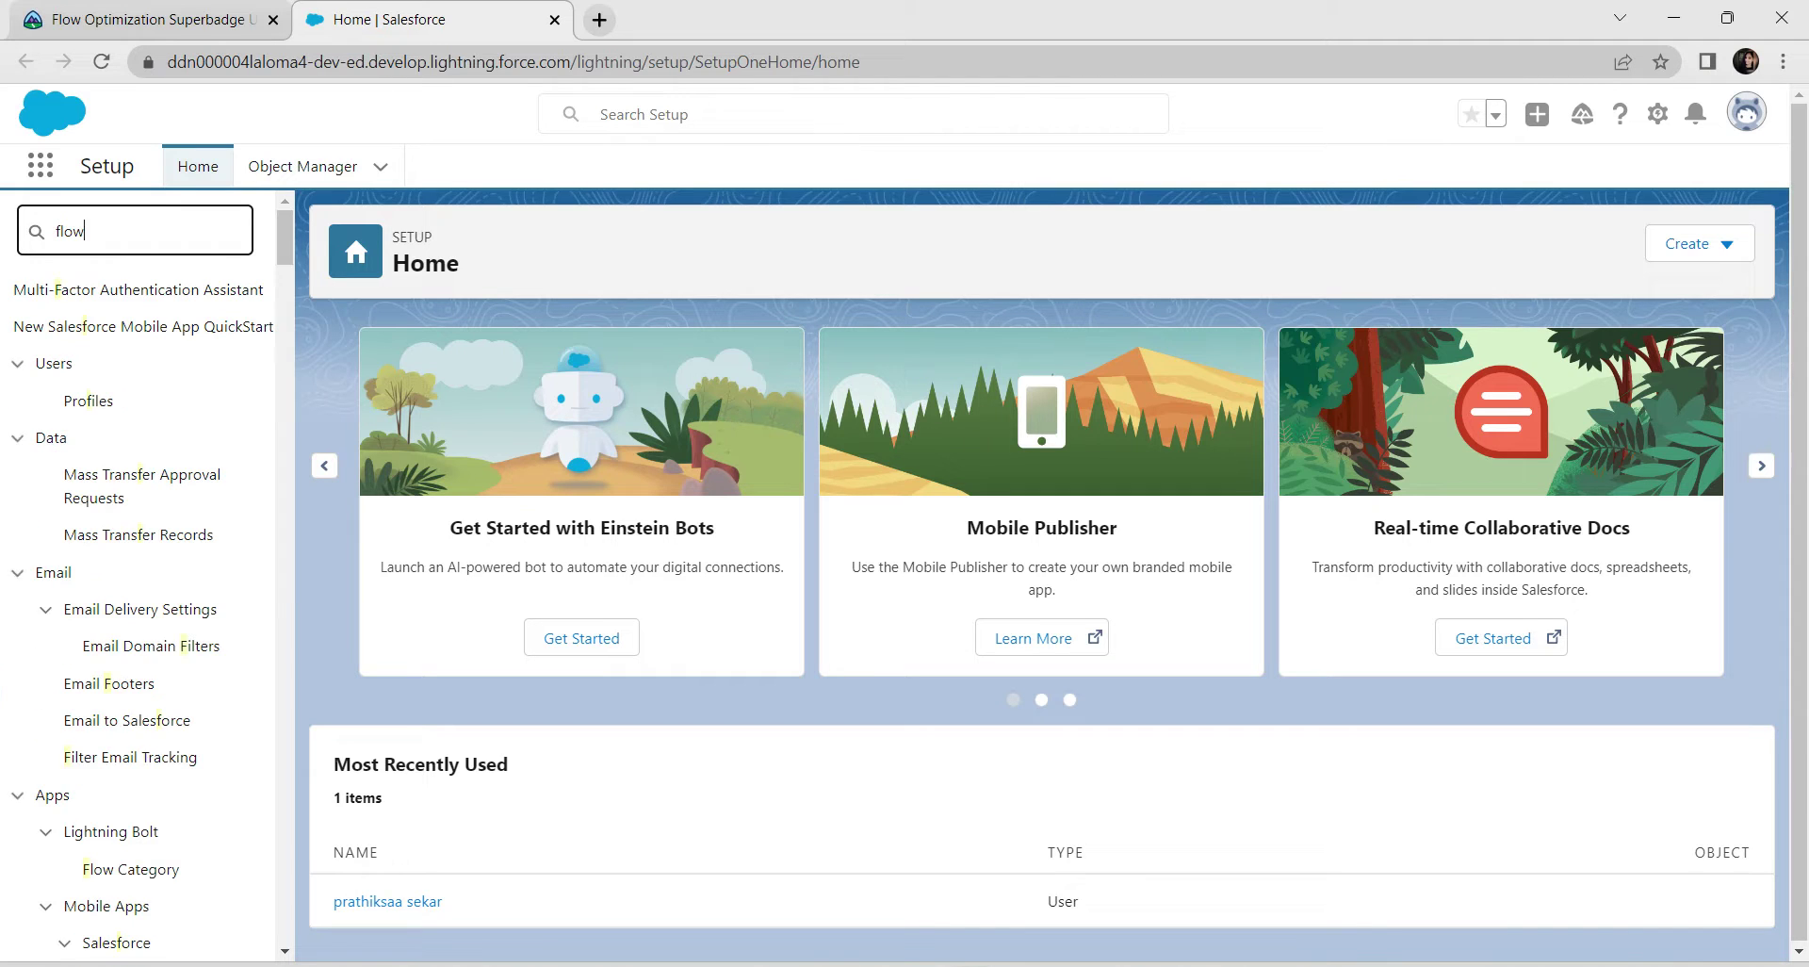
{"action": "left_click", "coordinate": [82, 474]}
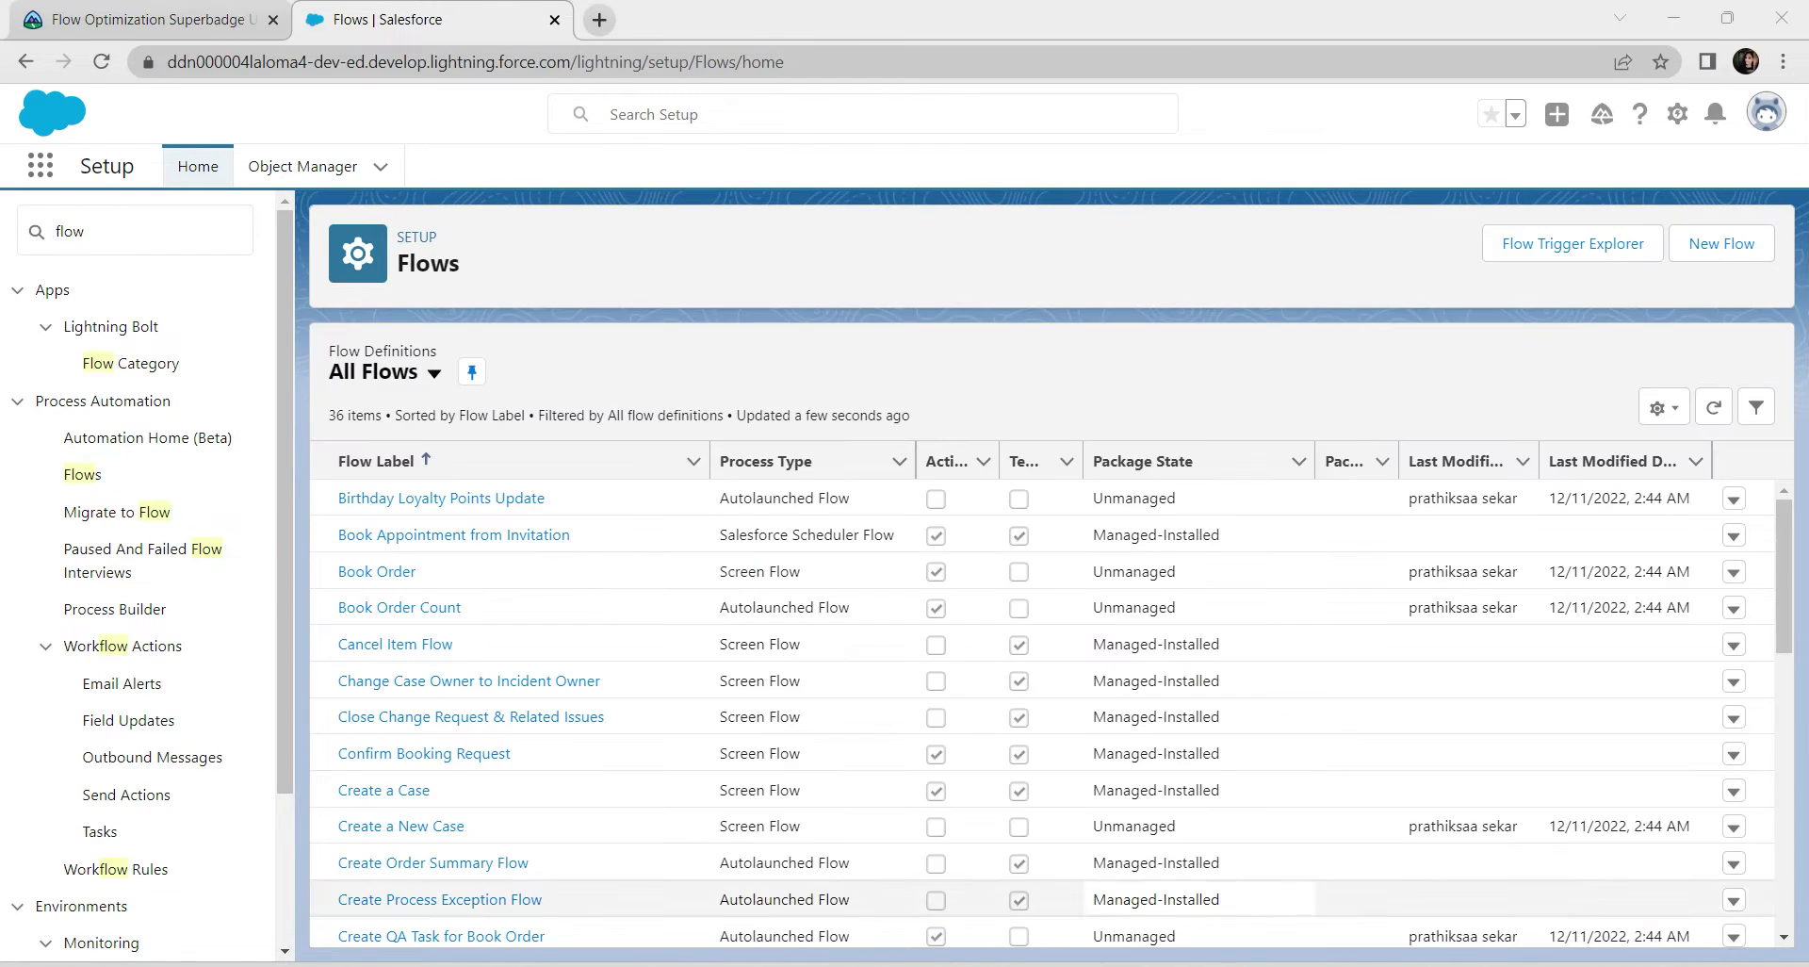
{"action": "scroll", "coordinate": [472, 685], "scroll_direction": "down", "scroll_amount": 6}
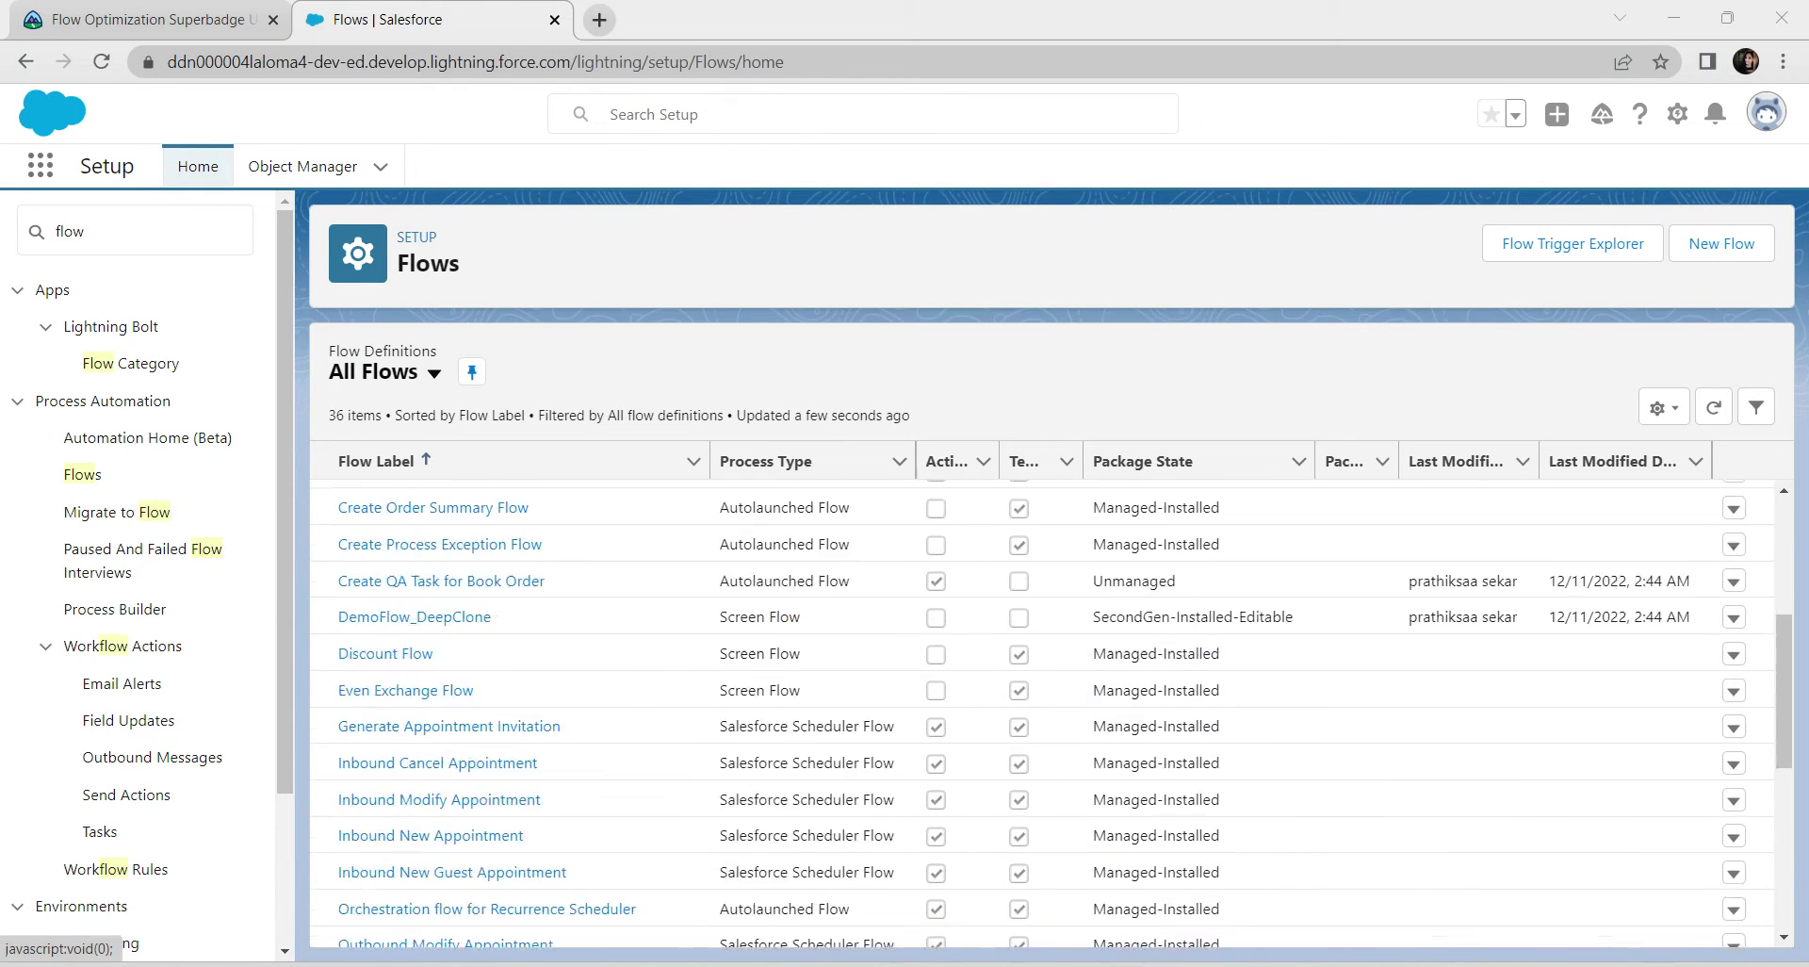
{"action": "scroll", "coordinate": [509, 698], "scroll_direction": "down", "scroll_amount": 3}
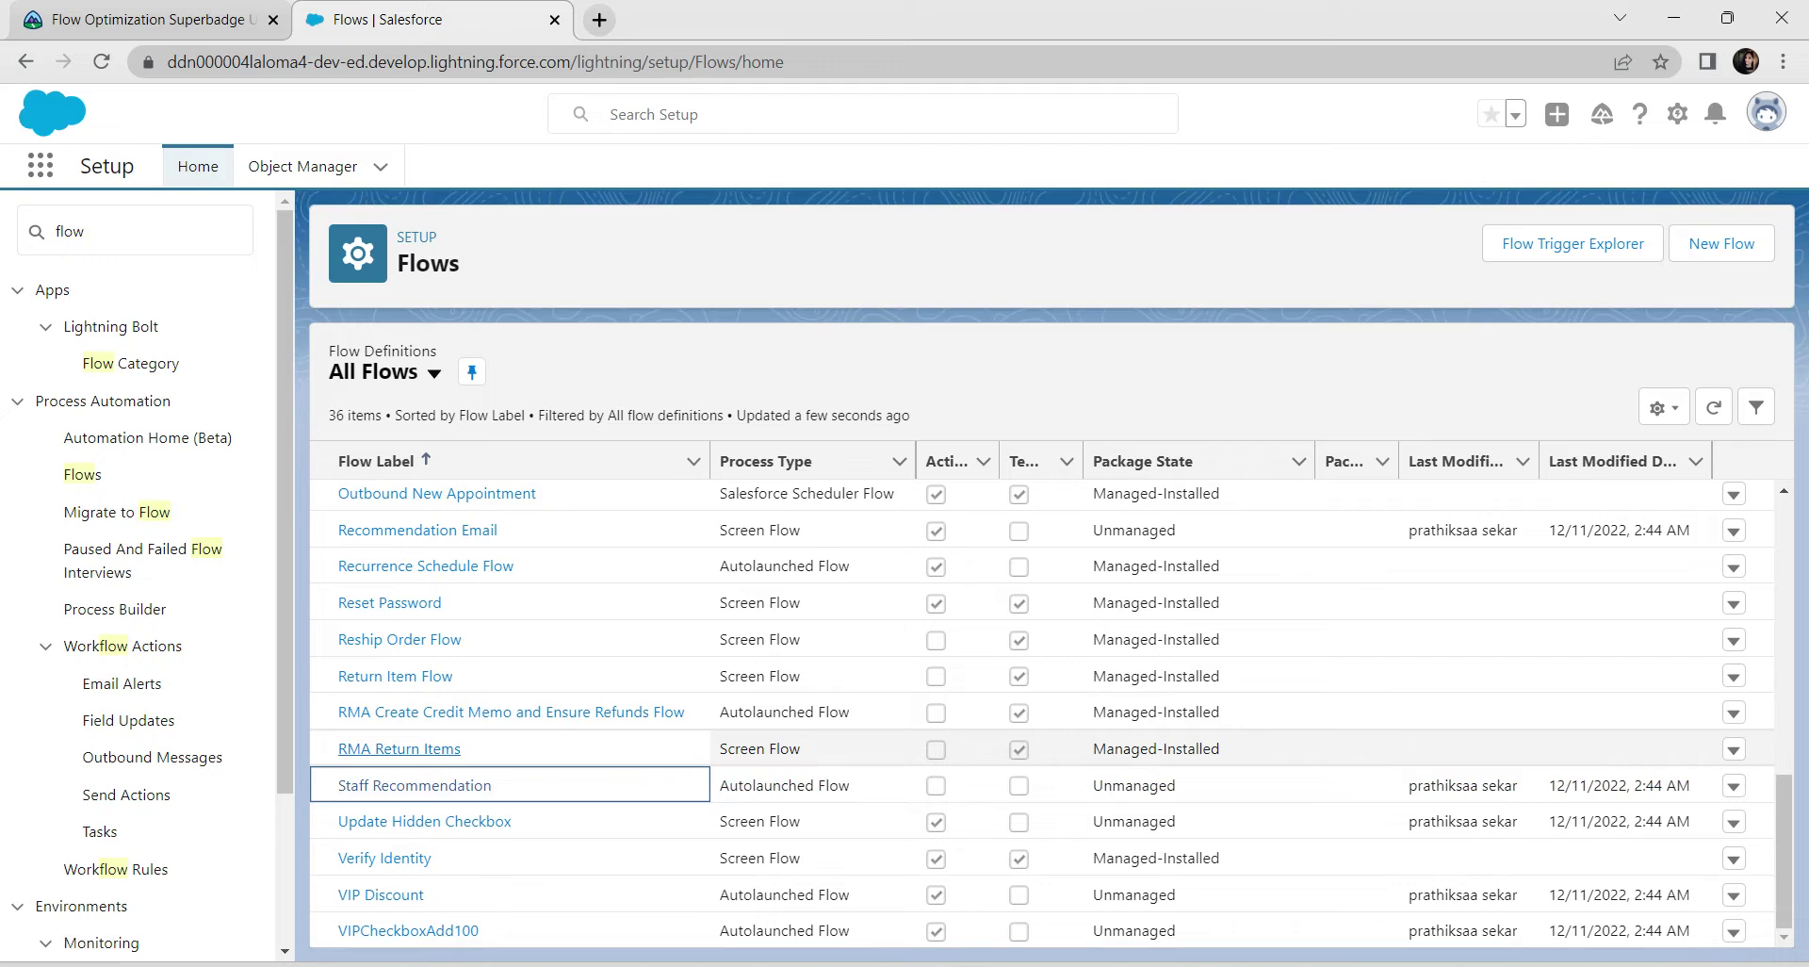
{"action": "left_click", "coordinate": [401, 748]}
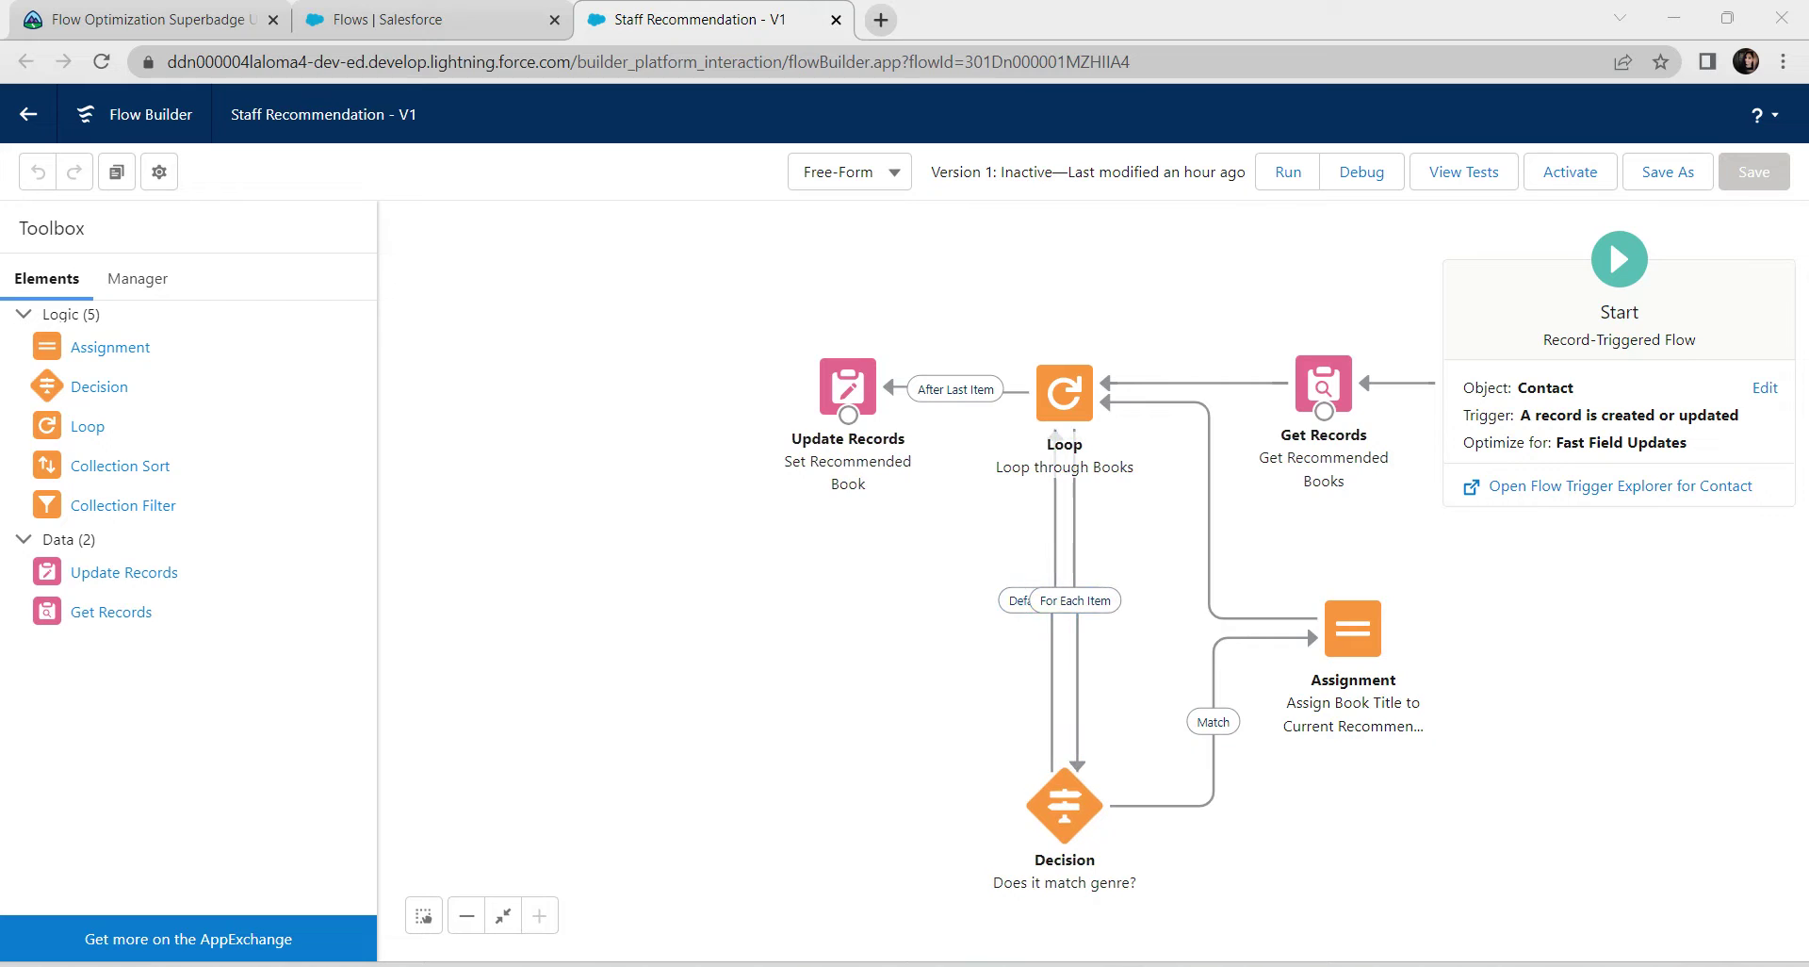
Delete the Assignment, Decision and Loop elements from the Staff Recommendation flow.
{"action": "left_click", "coordinate": [1352, 628]}
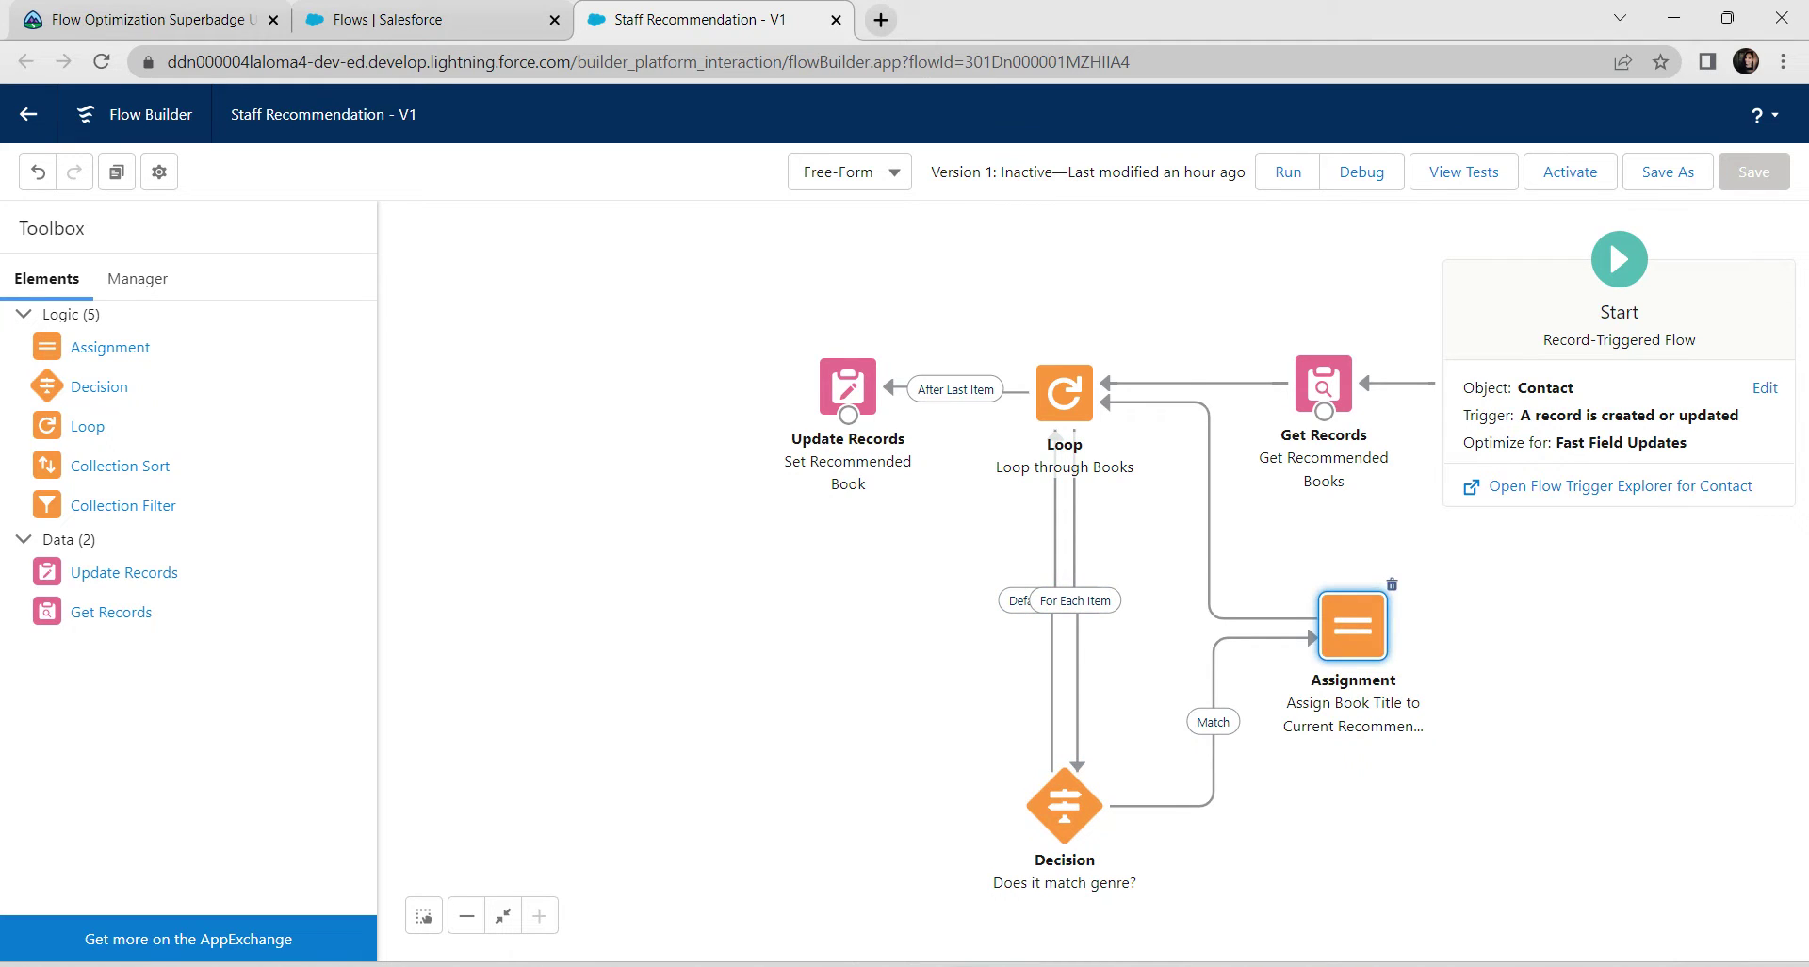
{"action": "left_click", "coordinate": [1392, 583]}
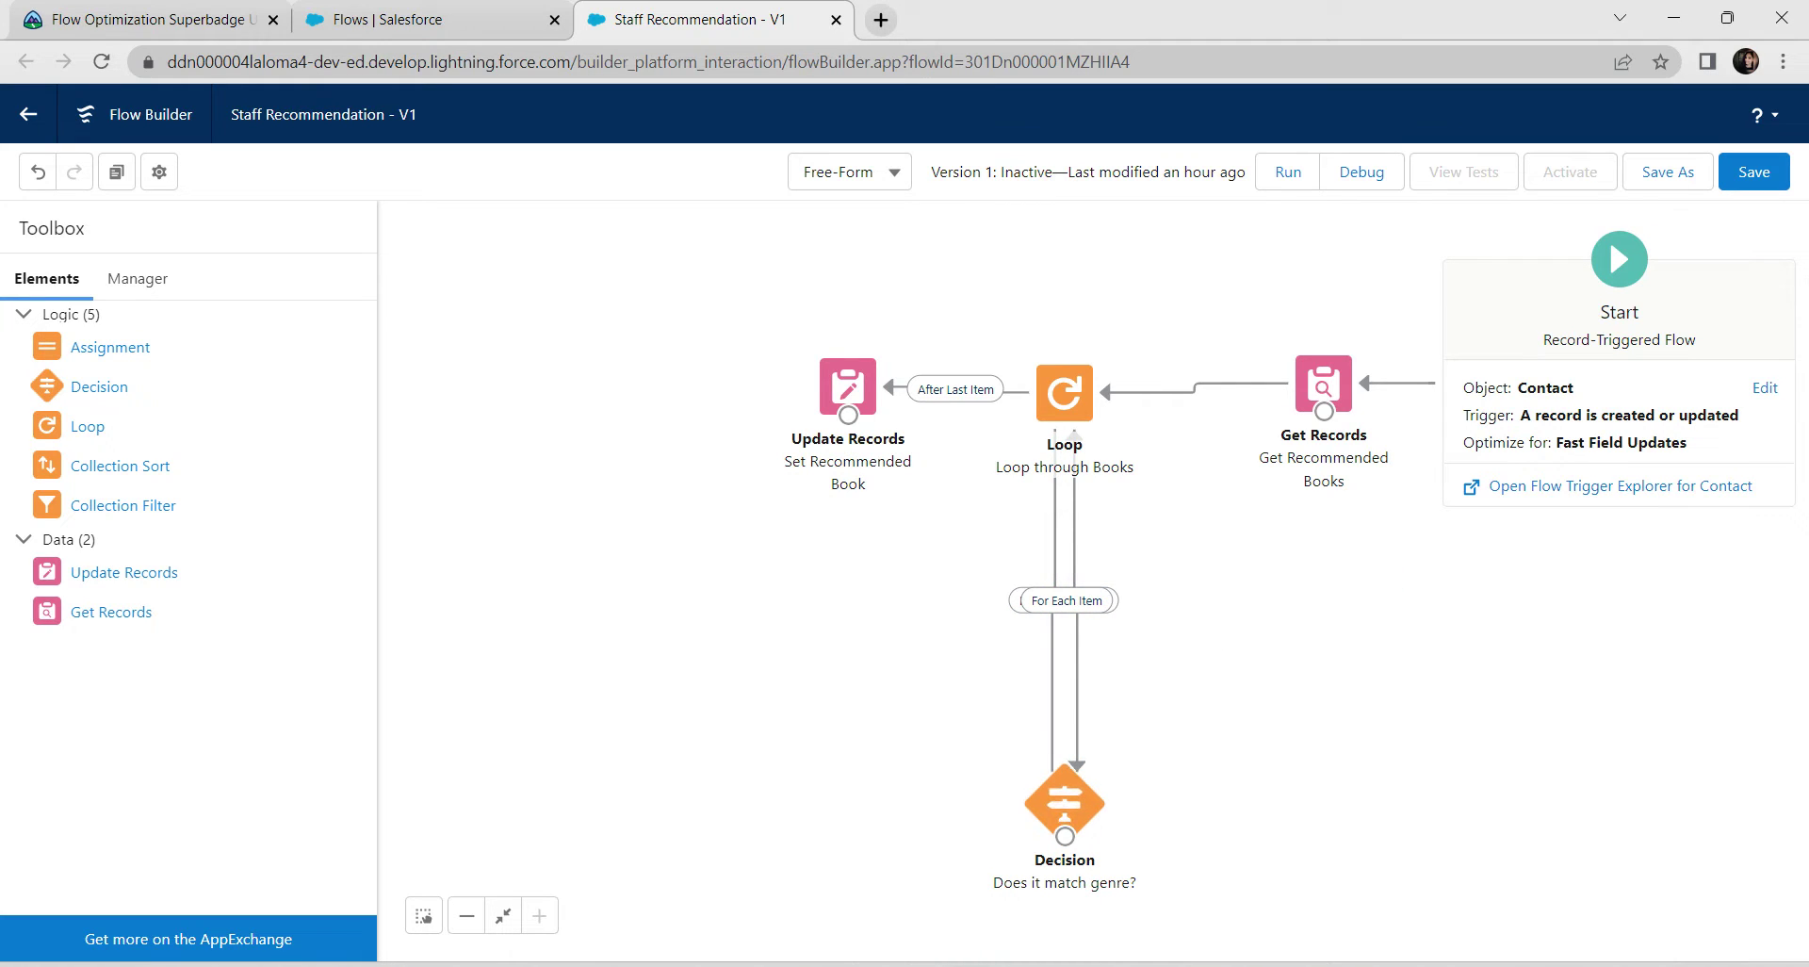
{"action": "left_click", "coordinate": [1064, 802]}
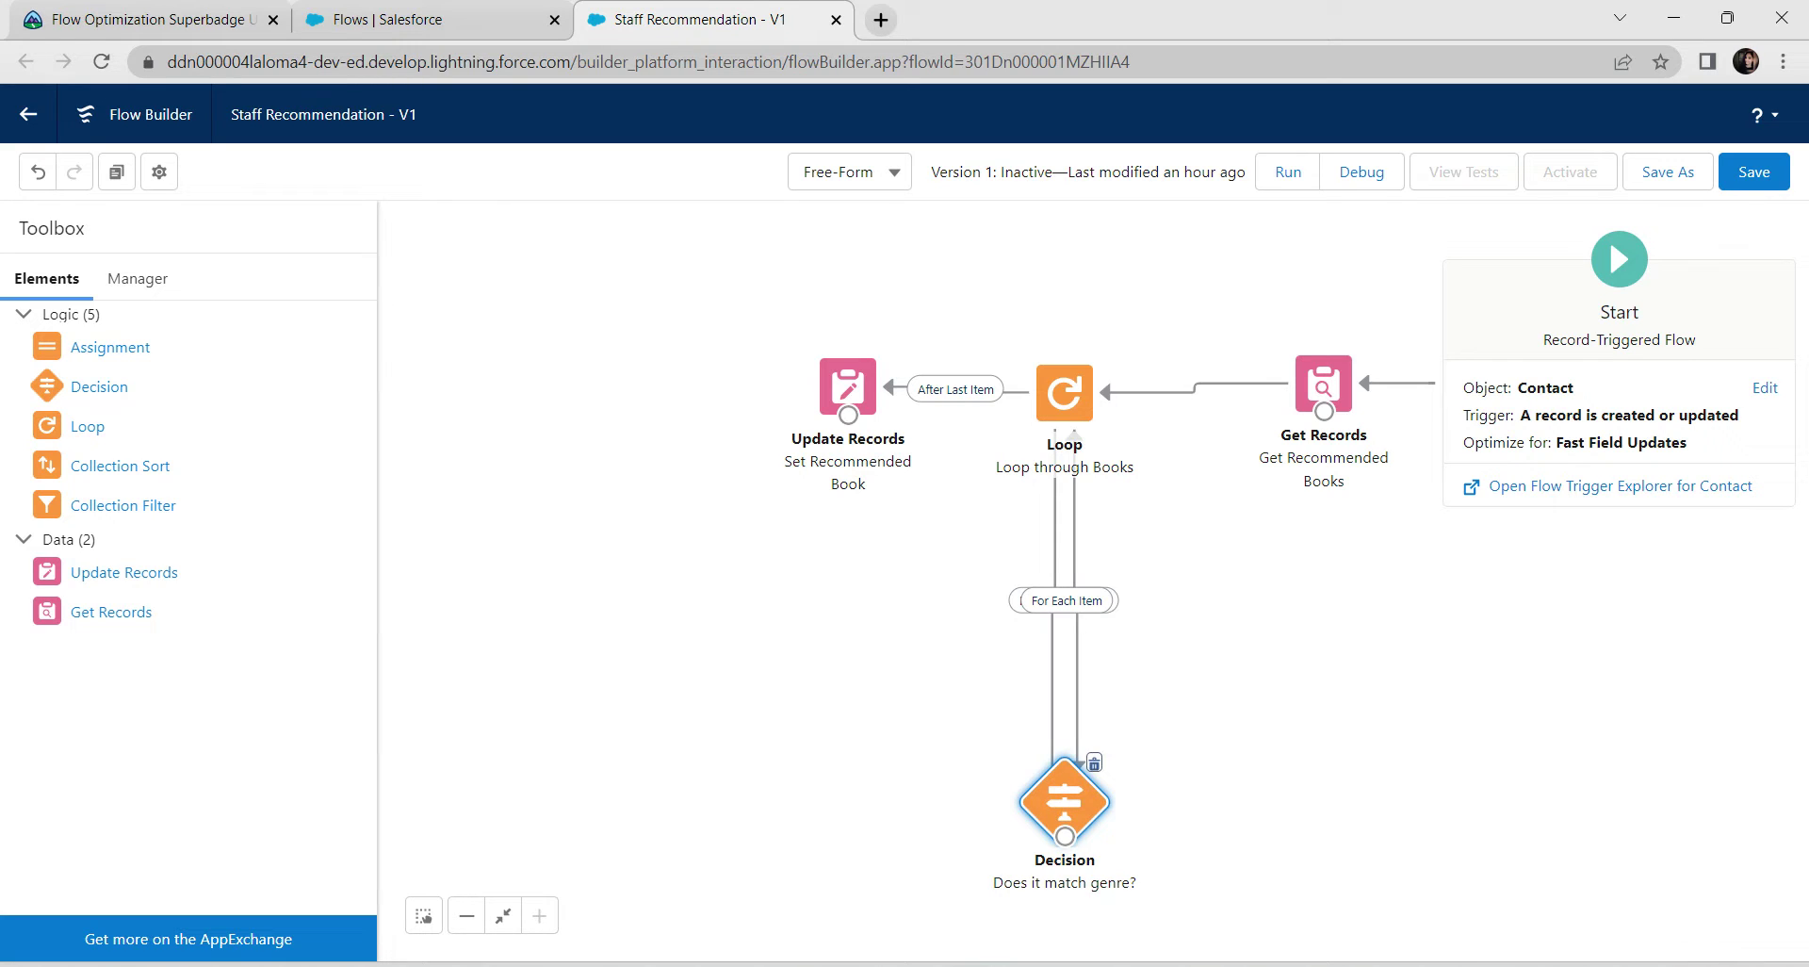
{"action": "key", "text": "Delete"}
{"action": "left_click", "coordinate": [1065, 392]}
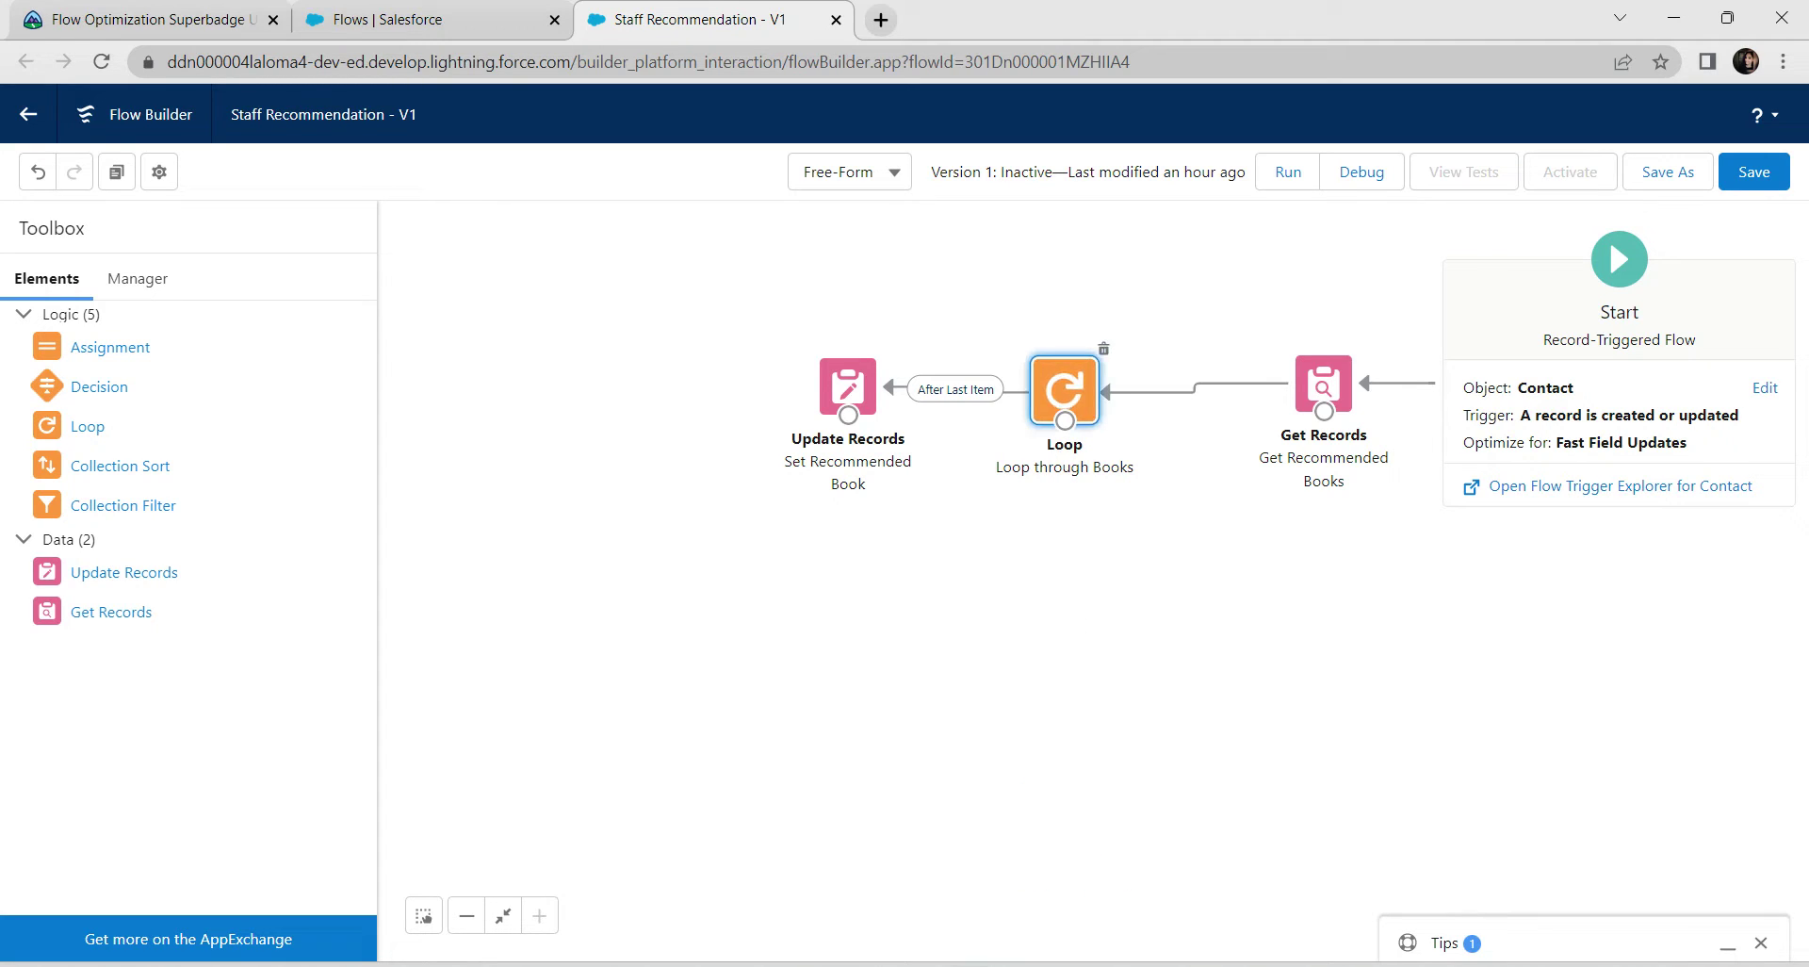
{"action": "key", "text": "Delete"}
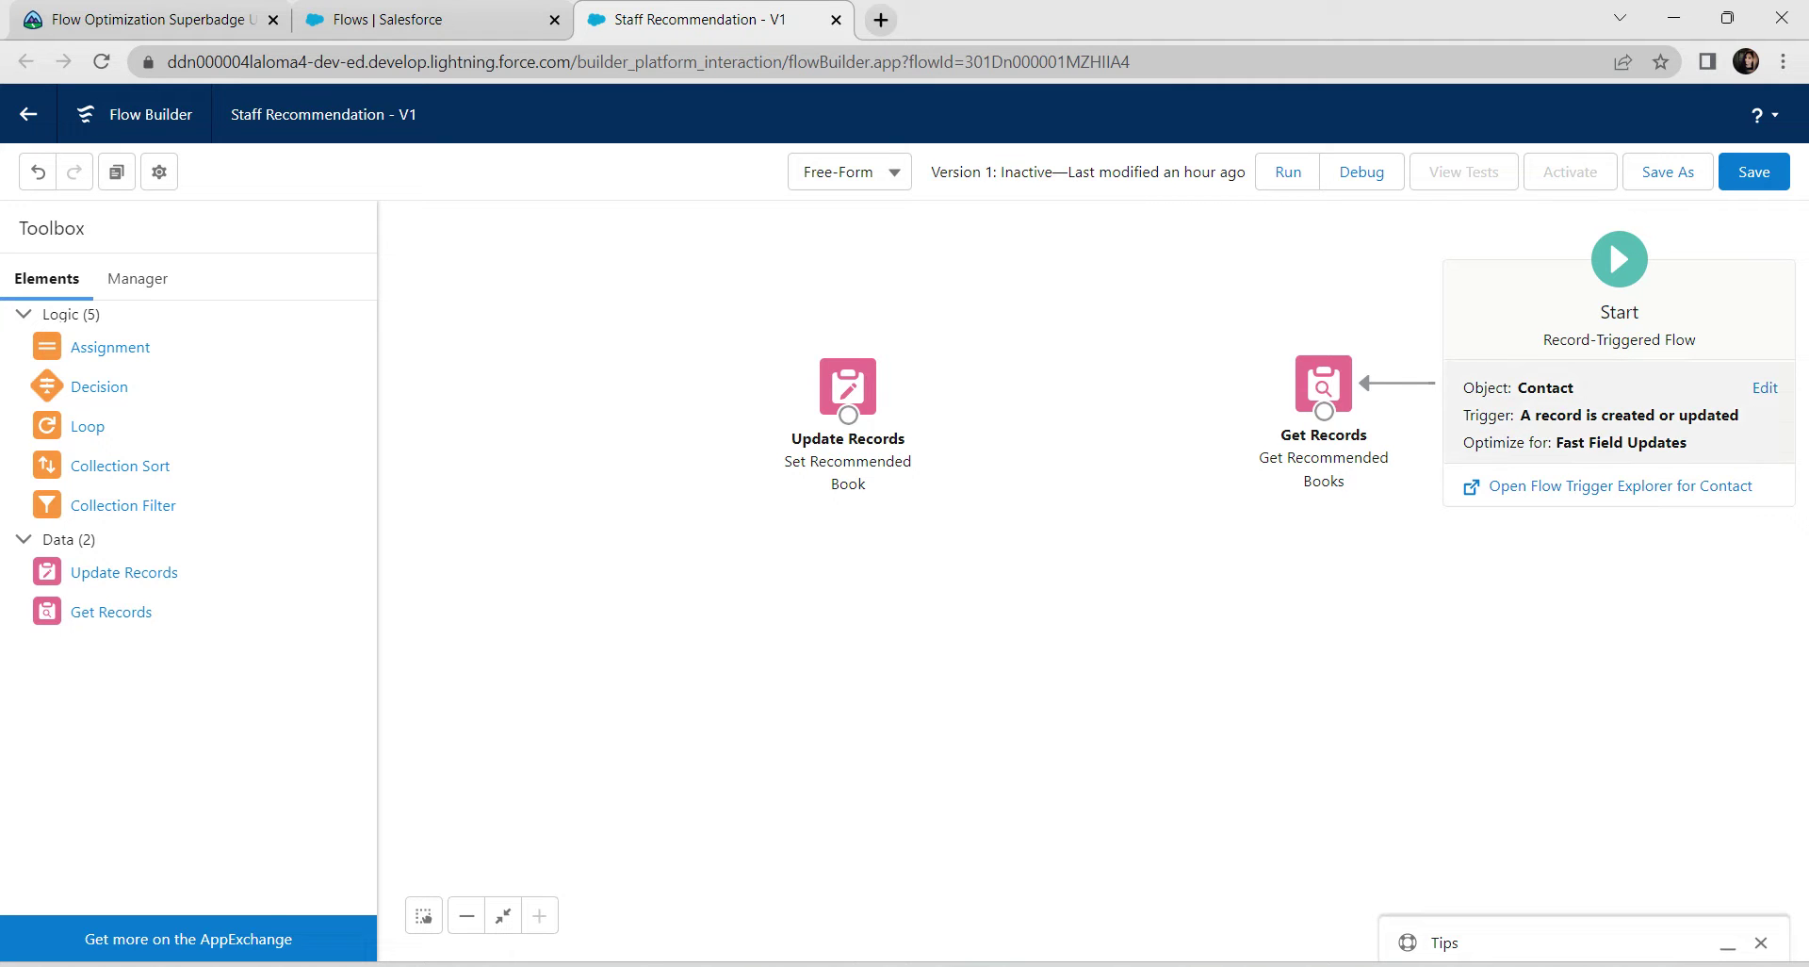
Set the entry condition requirements of the flow's Start element to All Conditions Are Met (AND).
{"action": "left_click", "coordinate": [1764, 388]}
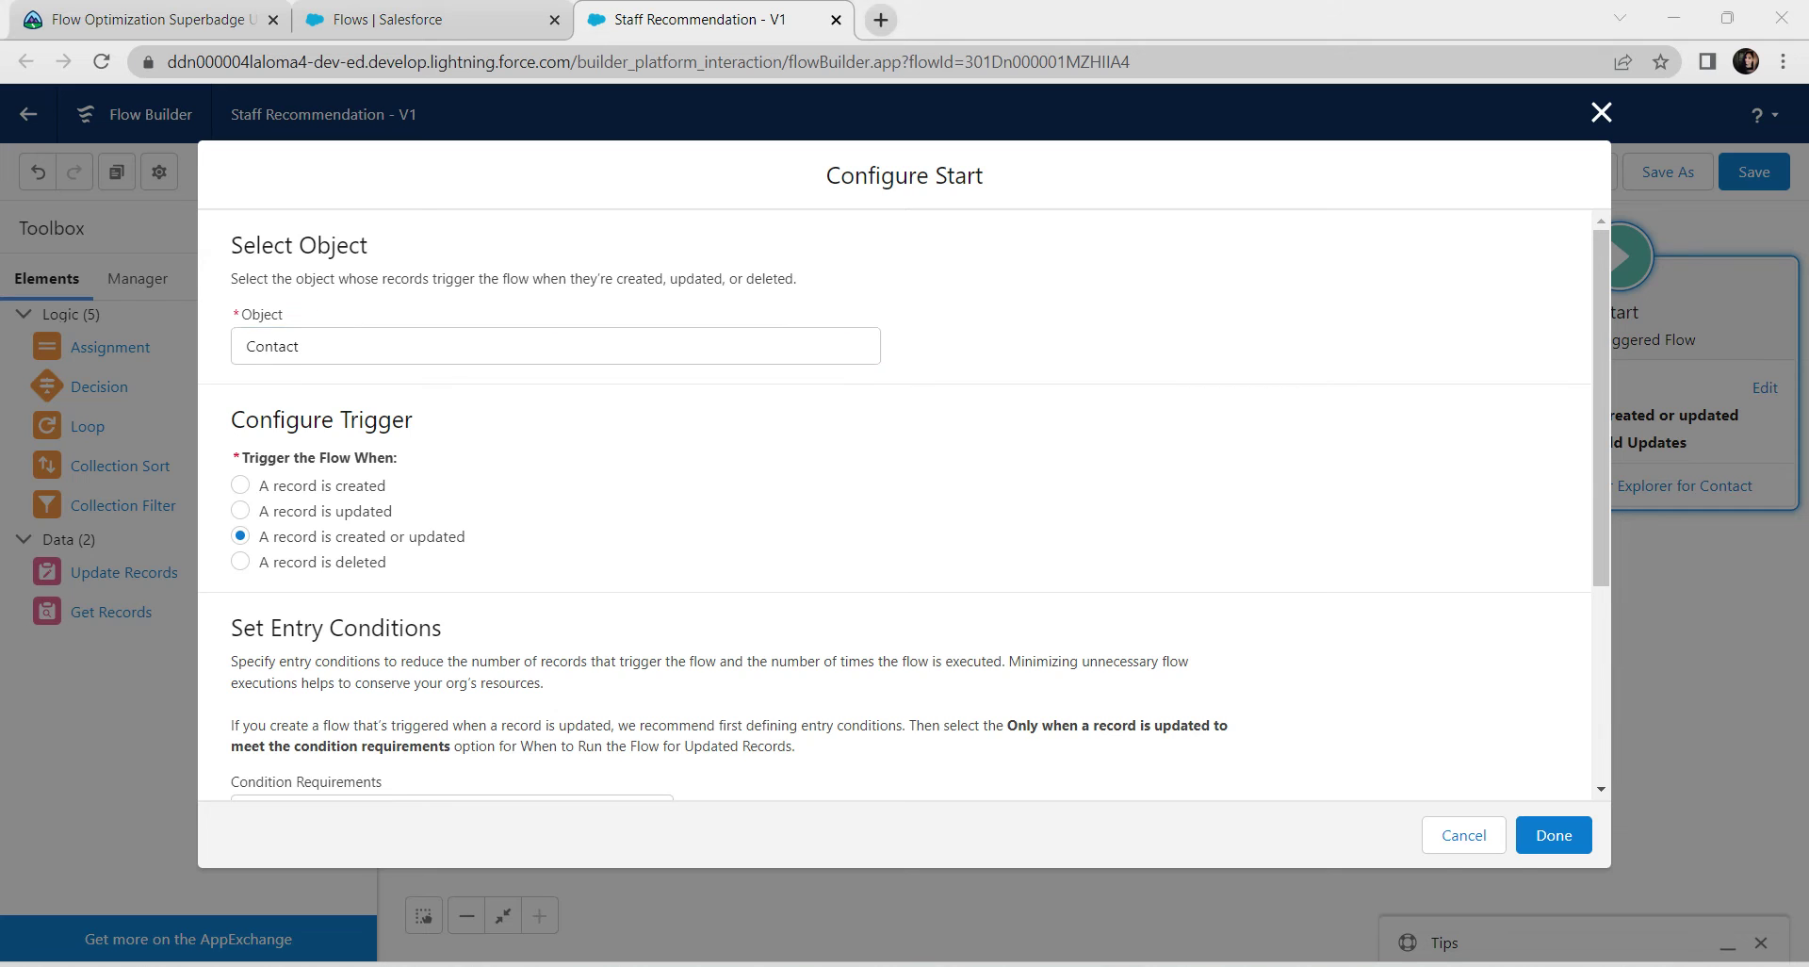
{"action": "scroll", "coordinate": [895, 504], "scroll_direction": "down", "scroll_amount": 3}
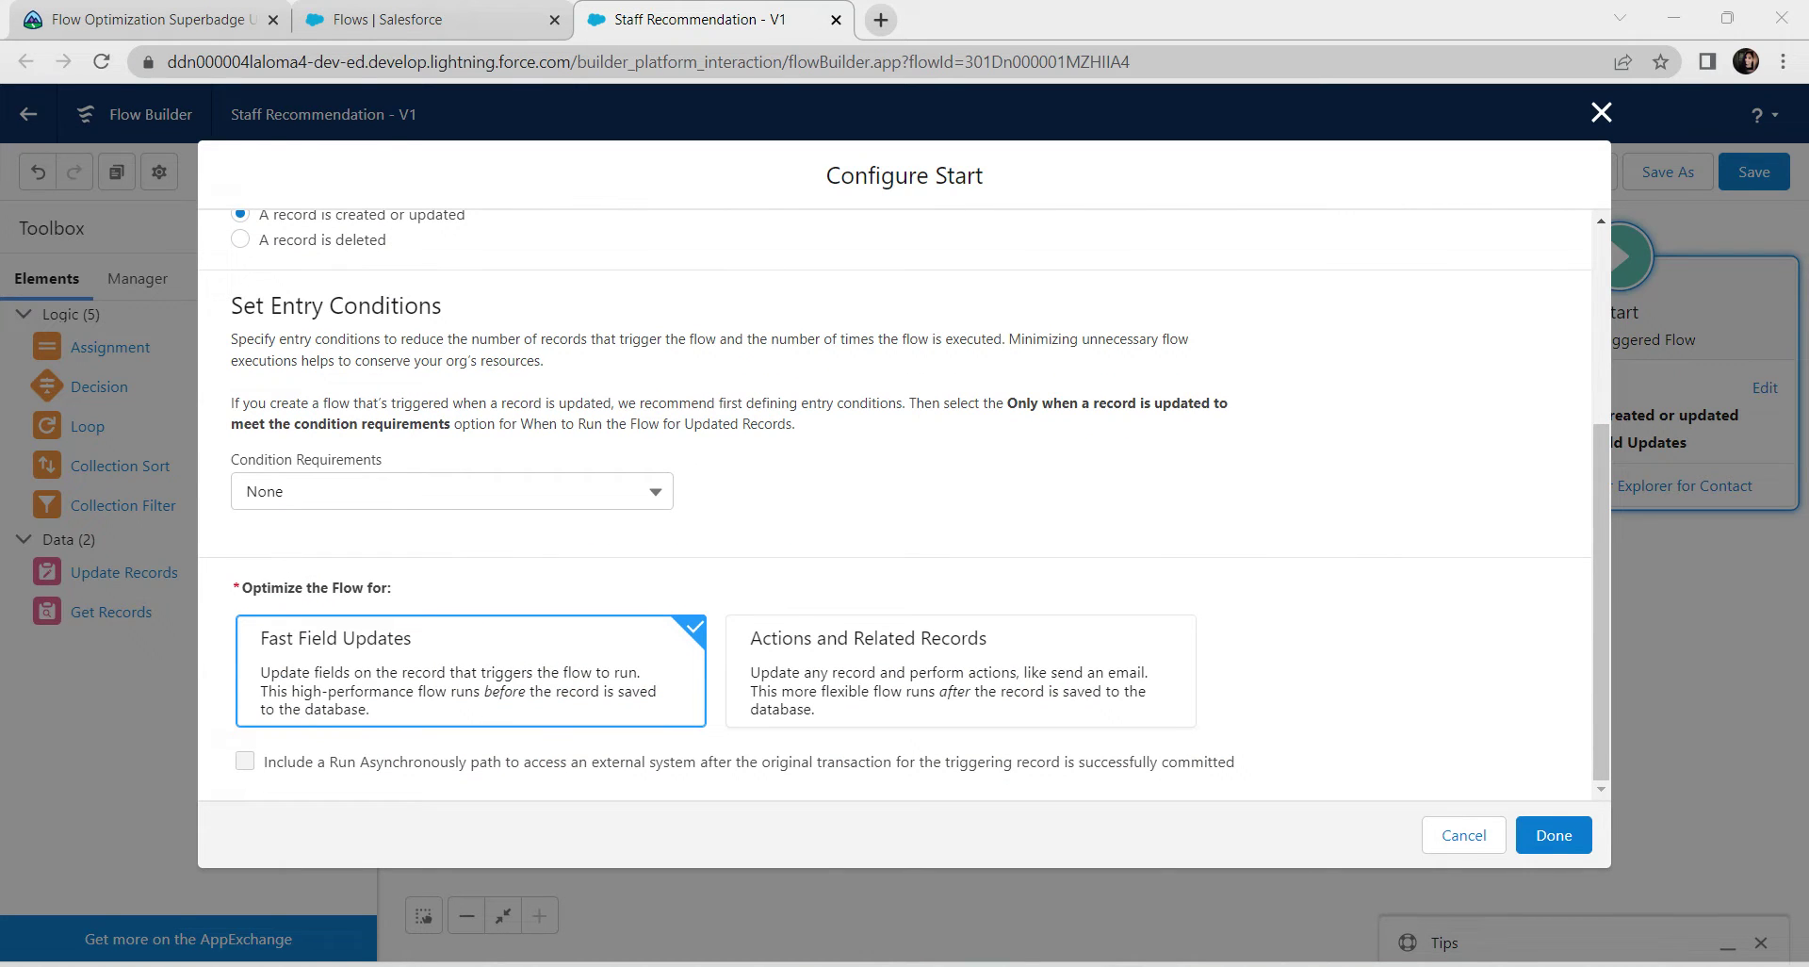
{"action": "left_click", "coordinate": [452, 491]}
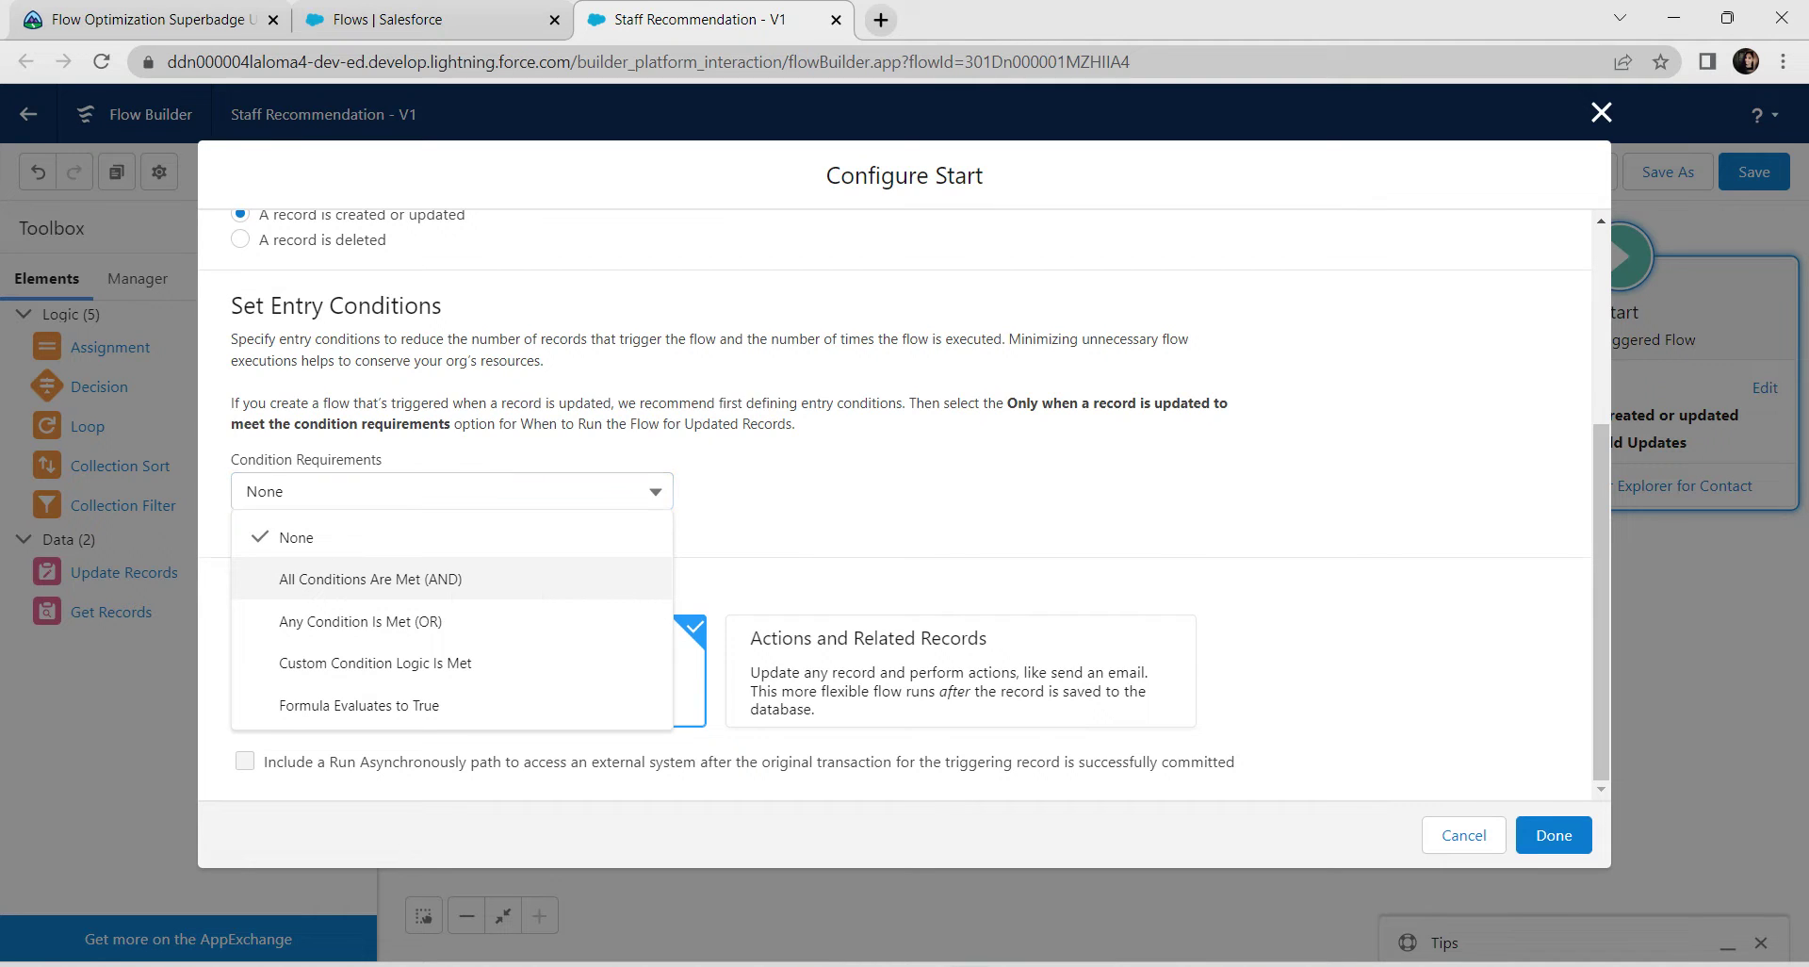
{"action": "left_click", "coordinate": [424, 579]}
Choose Favorite_Genre__c as the field of the first entry condition.
{"action": "left_click", "coordinate": [424, 585]}
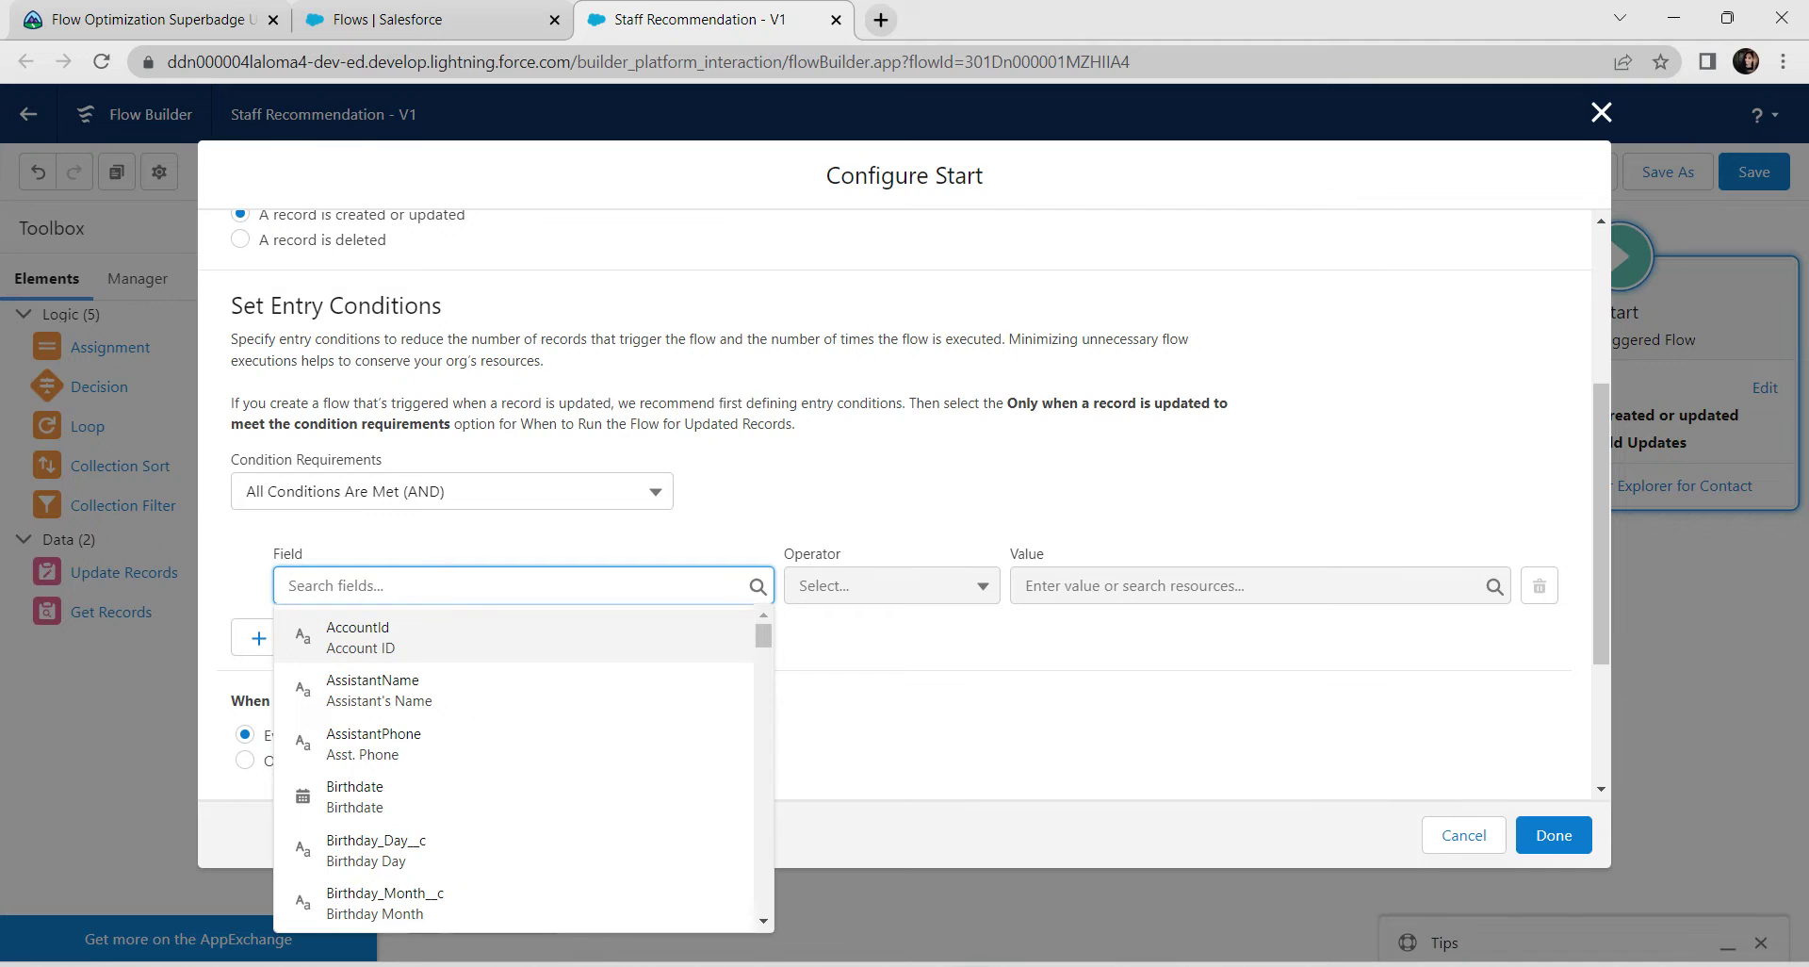
{"action": "scroll", "coordinate": [513, 730], "scroll_direction": "down", "scroll_amount": 10}
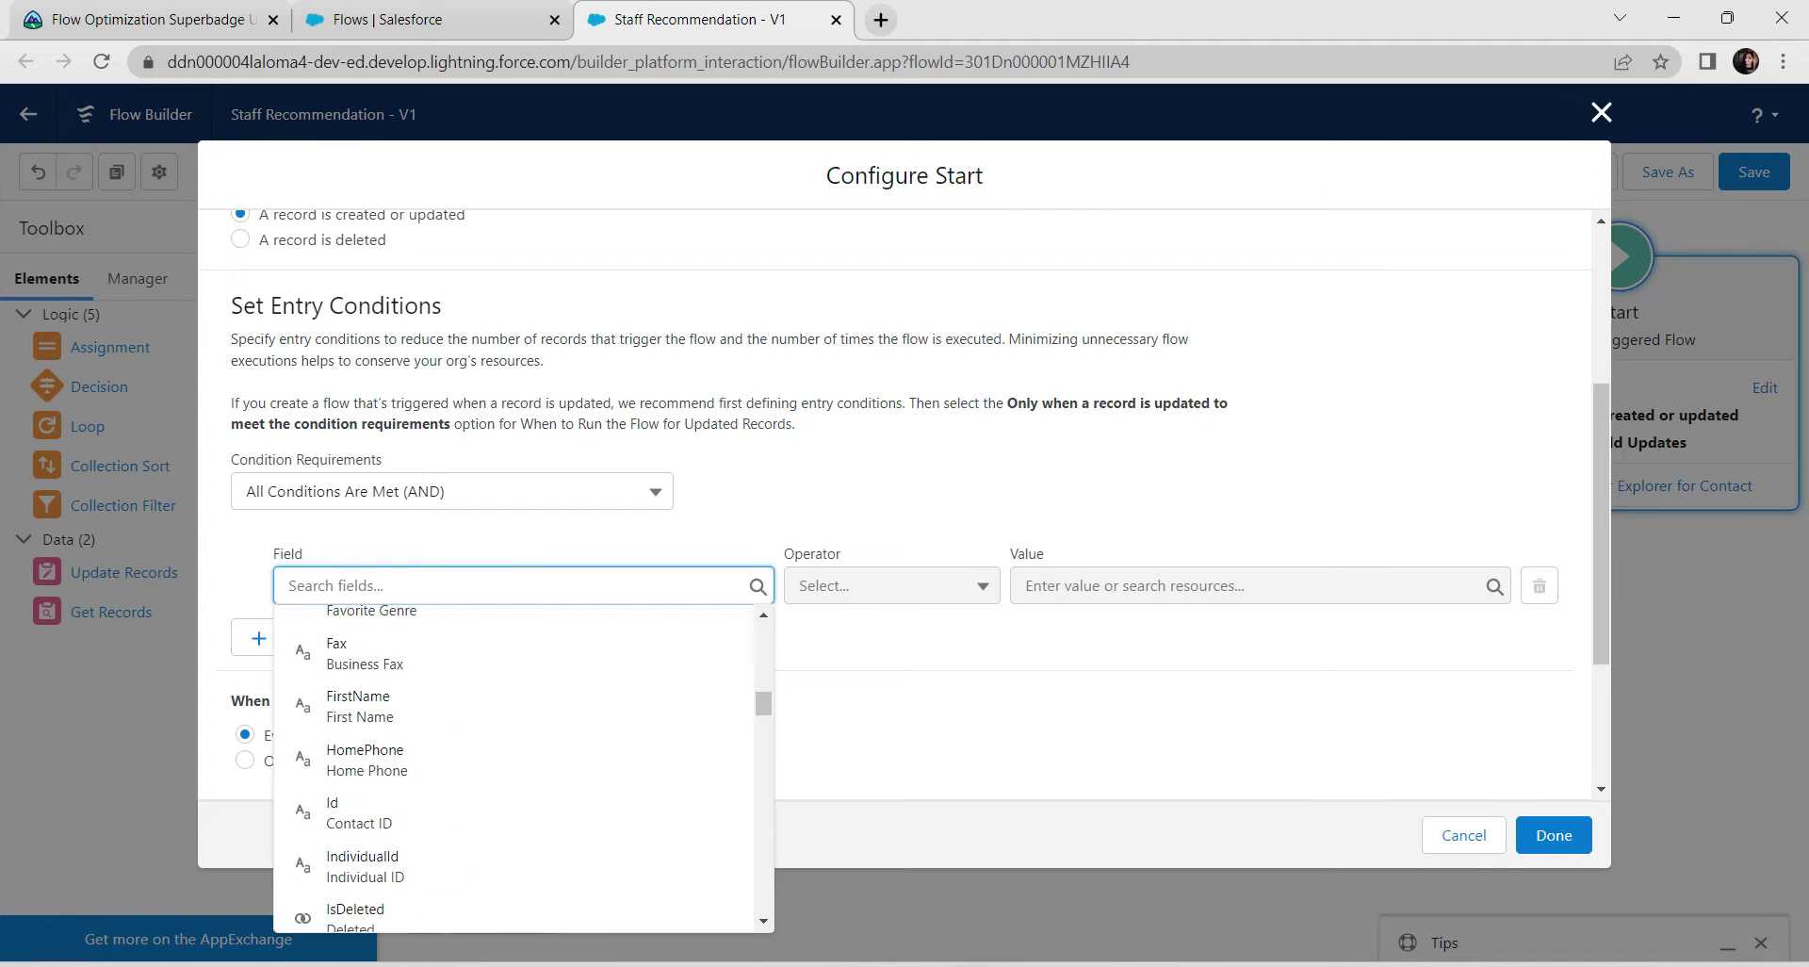
{"action": "scroll", "coordinate": [514, 745], "scroll_direction": "down", "scroll_amount": 8}
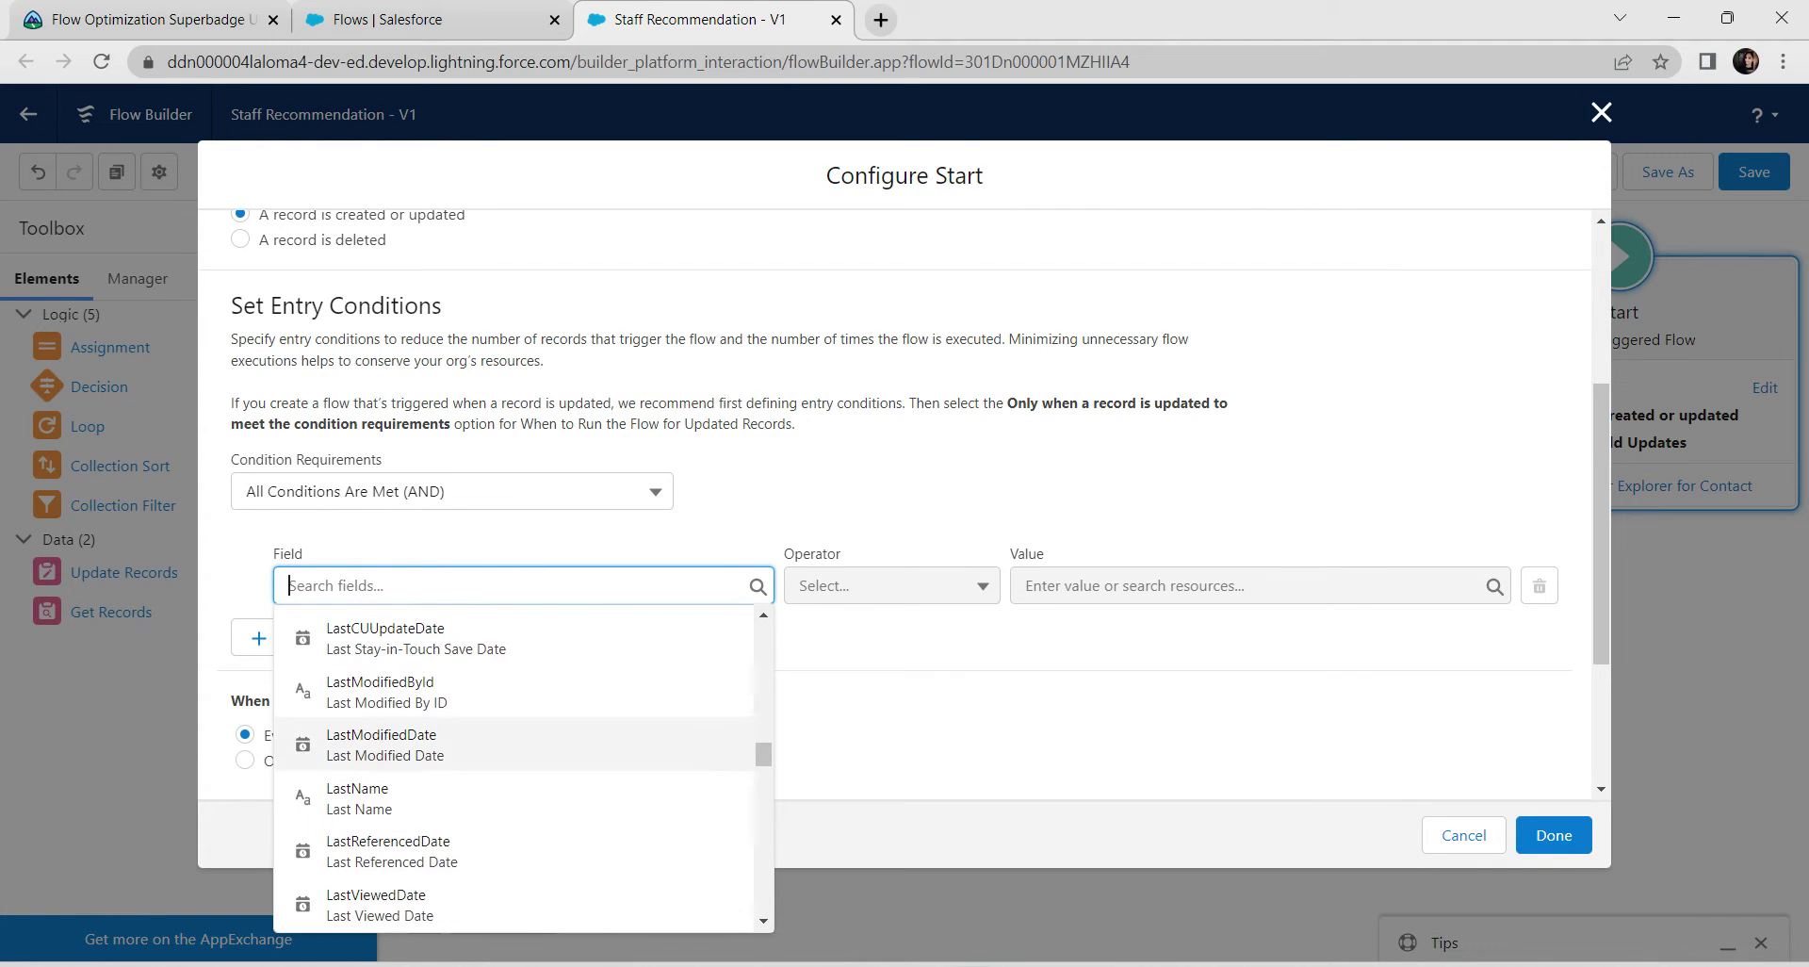
{"action": "scroll", "coordinate": [513, 744], "scroll_direction": "down", "scroll_amount": 8}
{"action": "scroll", "coordinate": [514, 848], "scroll_direction": "up", "scroll_amount": 4}
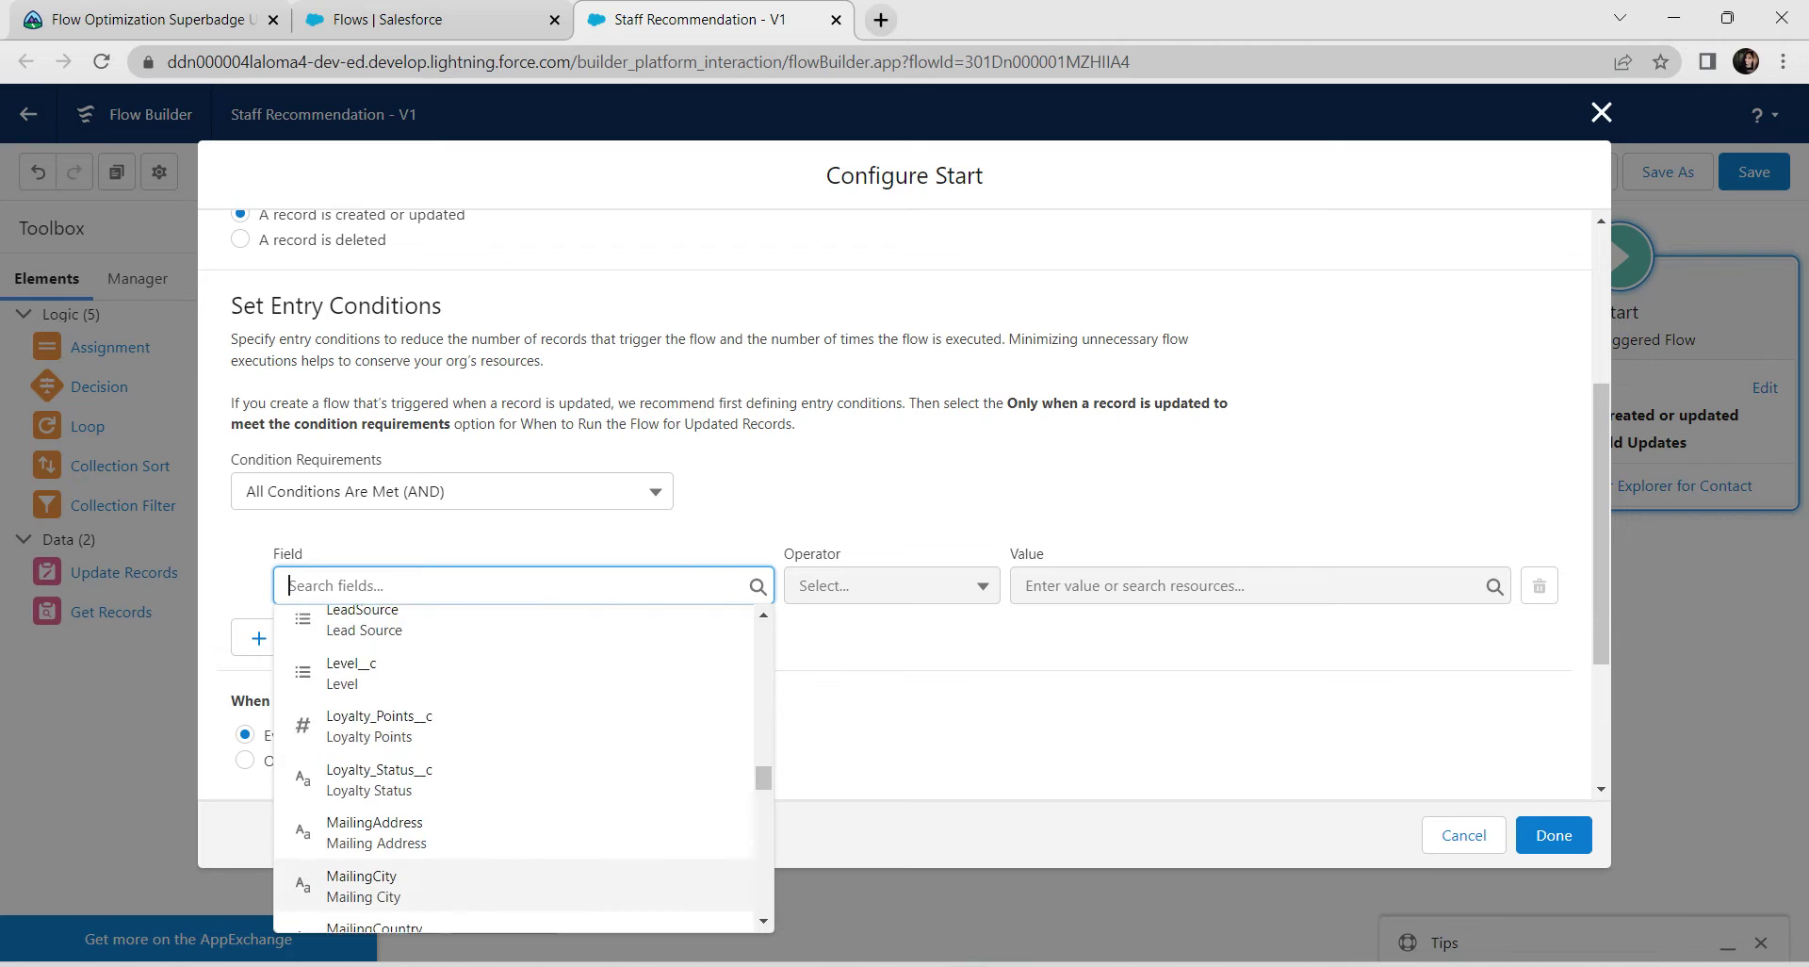
{"action": "scroll", "coordinate": [513, 848], "scroll_direction": "up", "scroll_amount": 10}
{"action": "scroll", "coordinate": [514, 848], "scroll_direction": "down", "scroll_amount": 3}
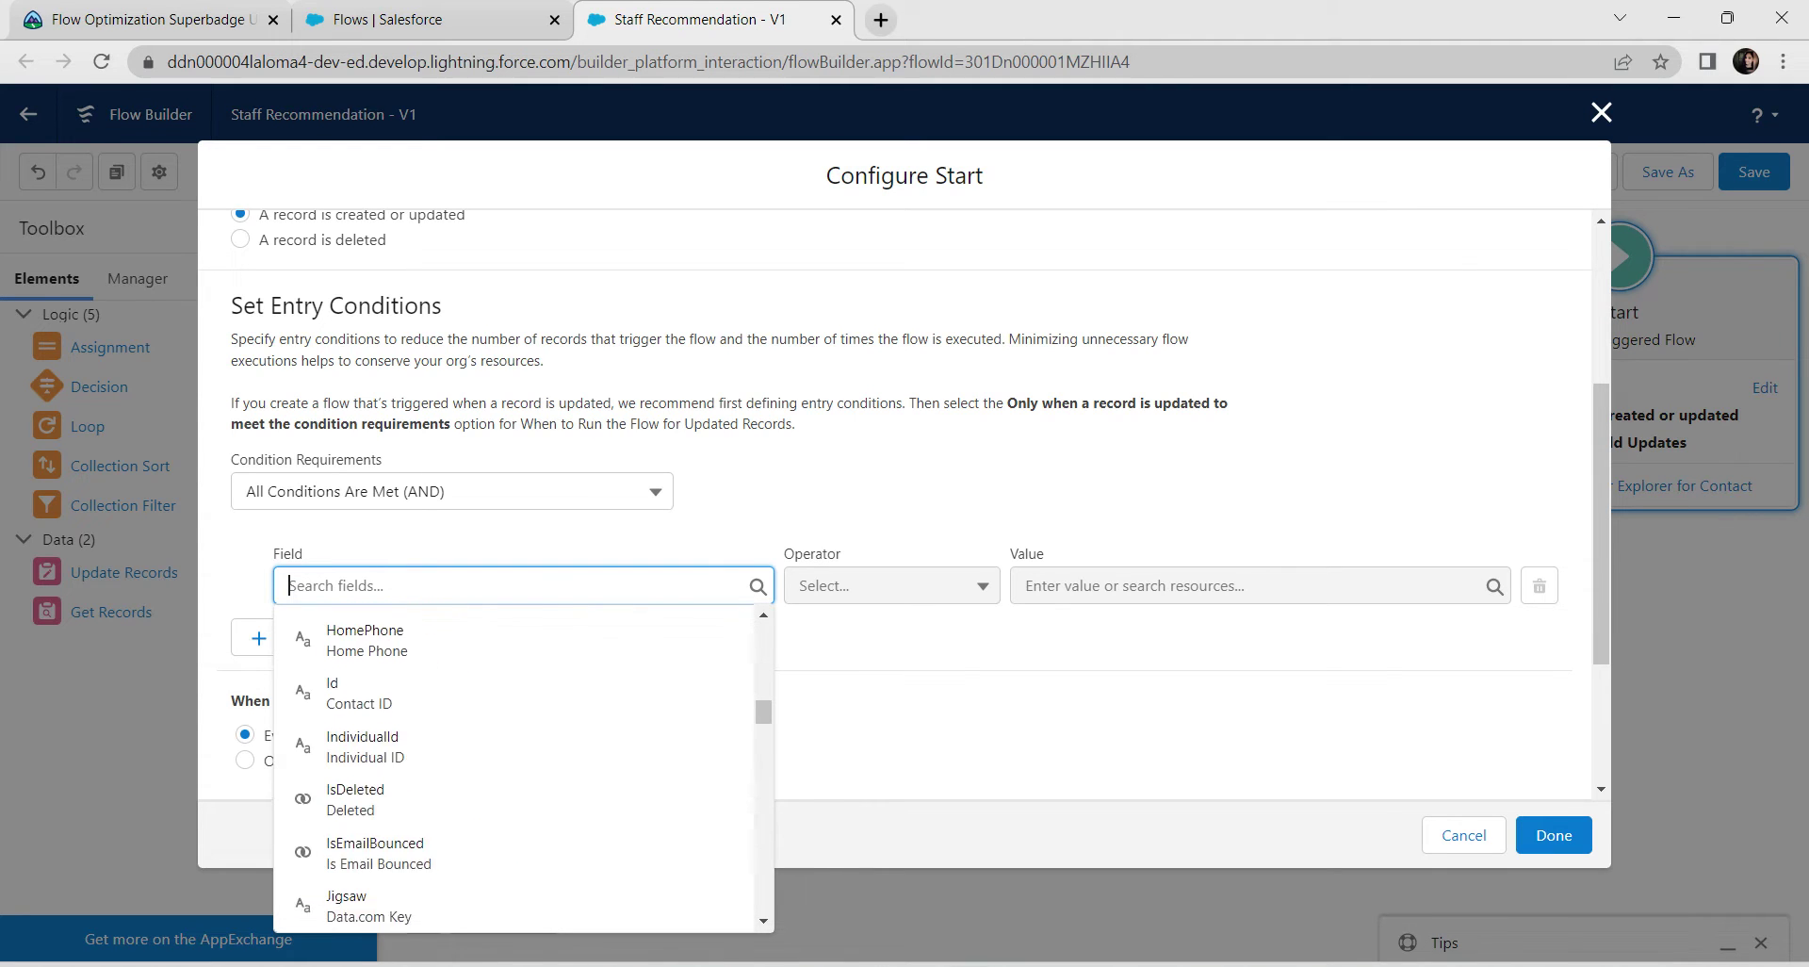
{"action": "scroll", "coordinate": [513, 848], "scroll_direction": "down", "scroll_amount": 2}
{"action": "scroll", "coordinate": [513, 848], "scroll_direction": "up", "scroll_amount": 1}
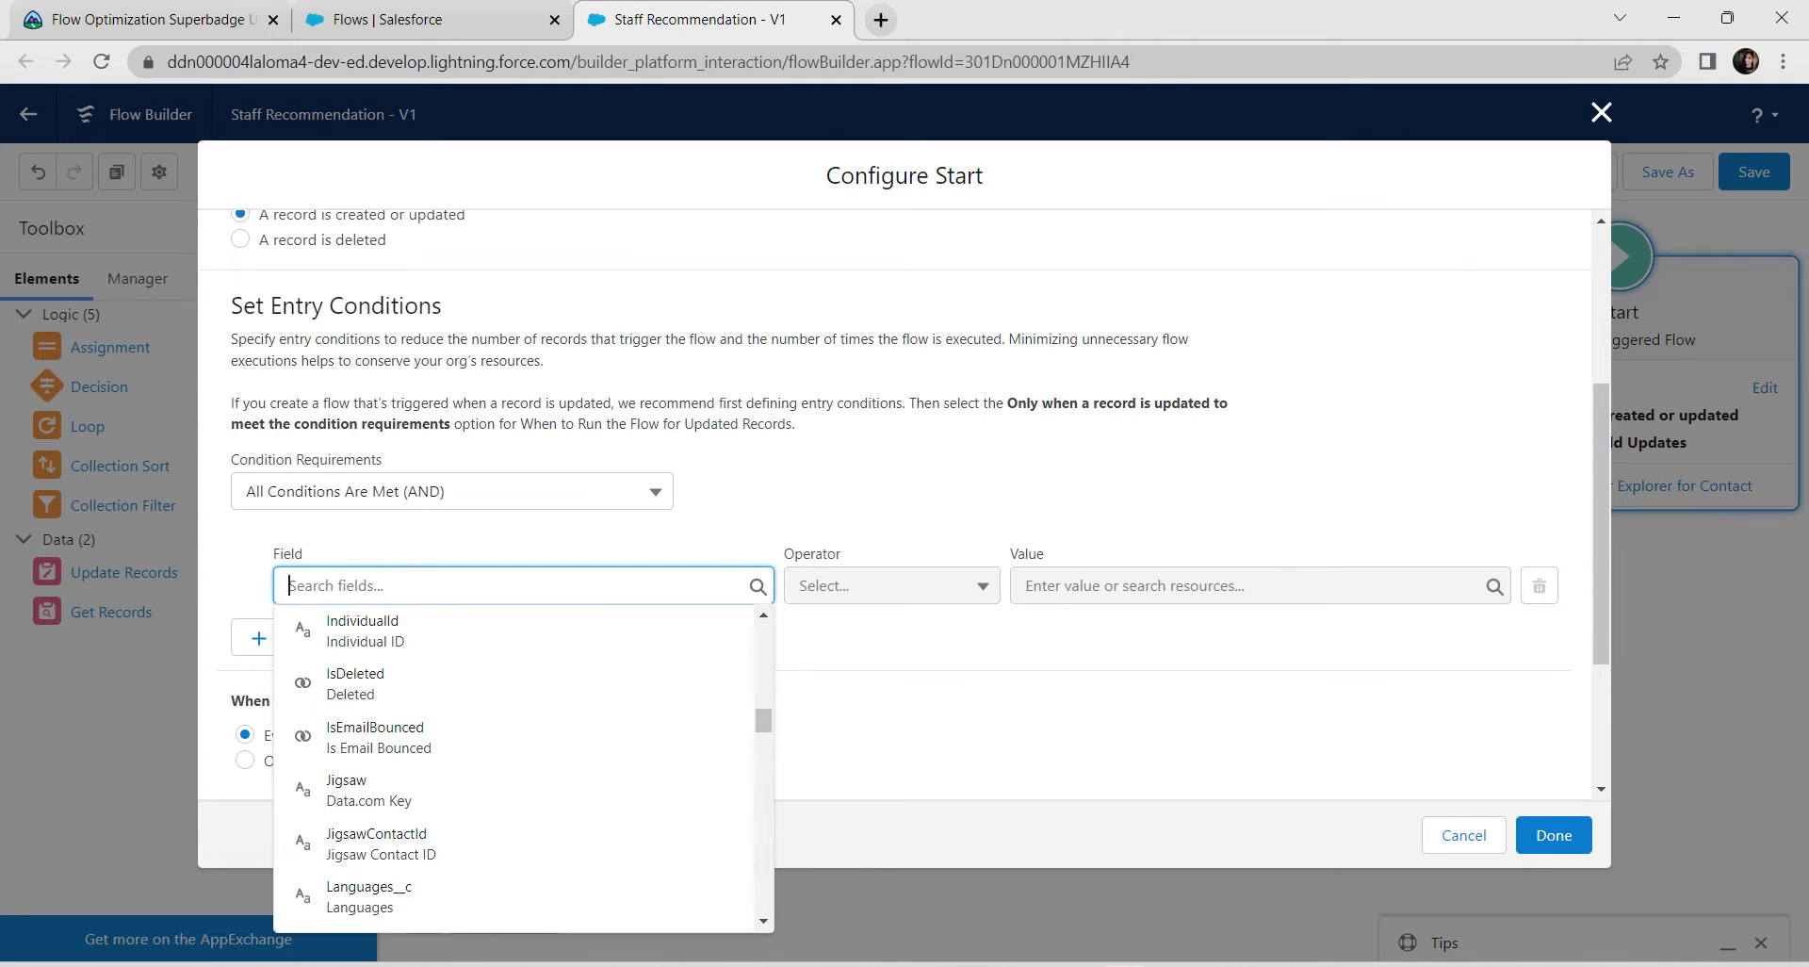
{"action": "key", "text": "alt+Tab"}
{"action": "left_click", "coordinate": [523, 585]}
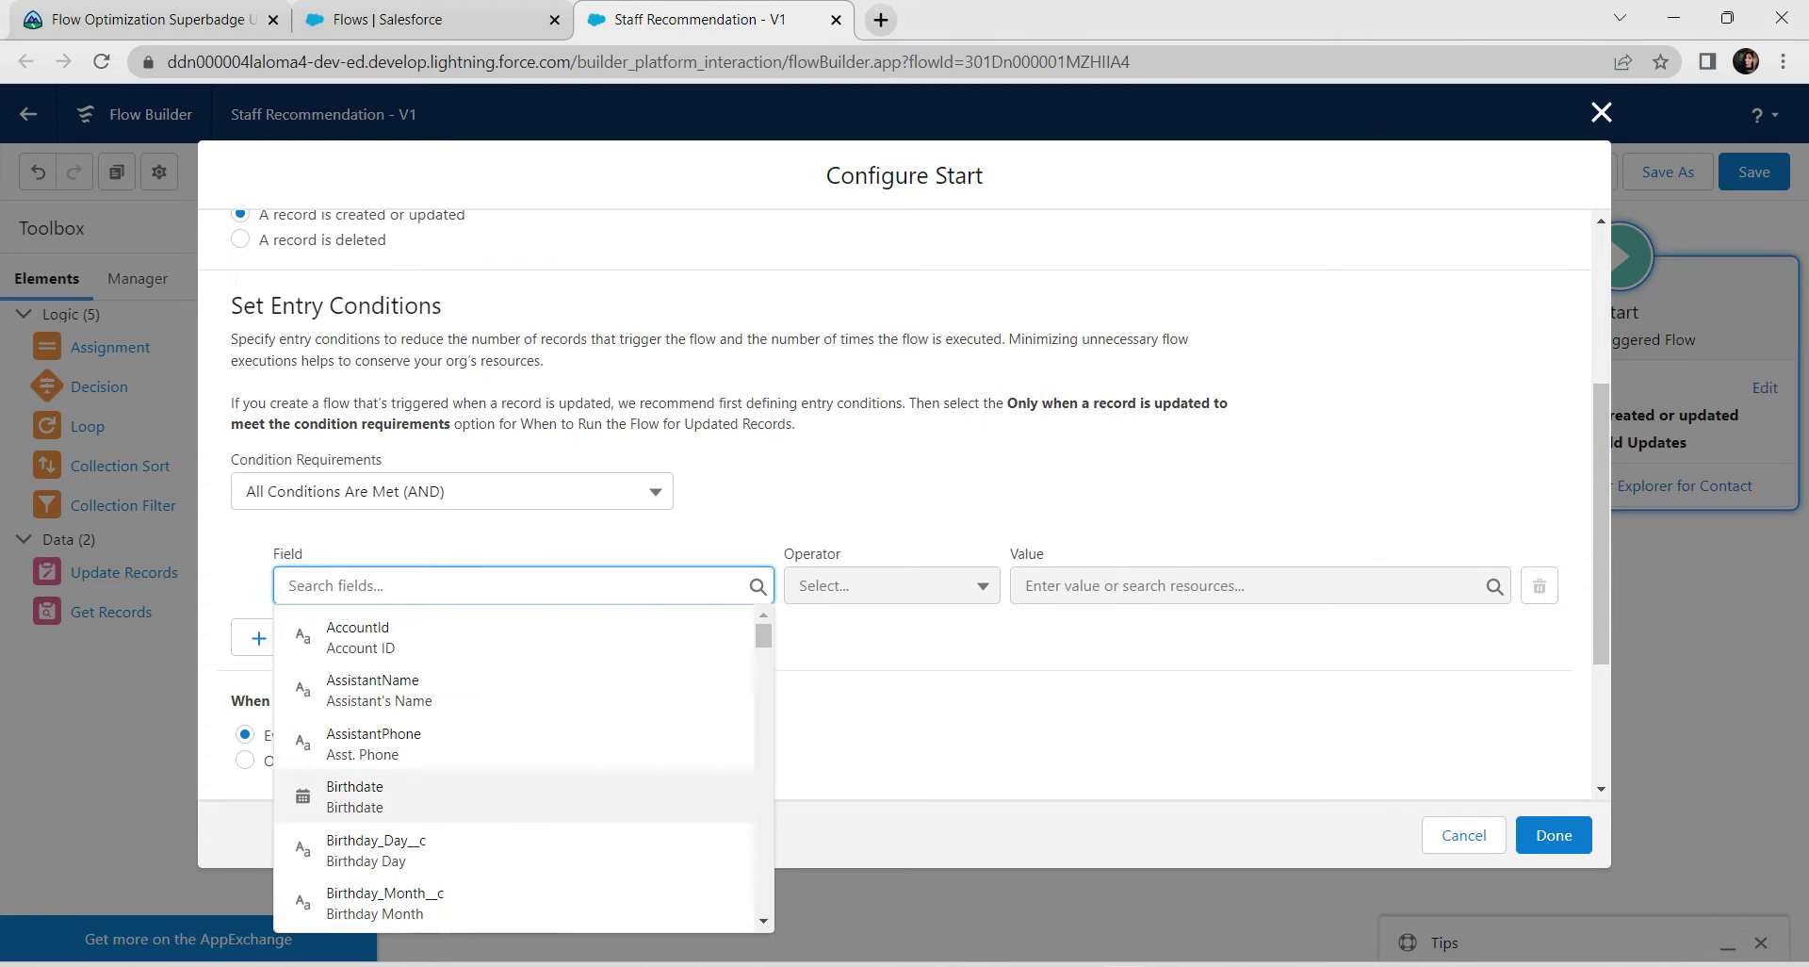
{"action": "scroll", "coordinate": [513, 801], "scroll_direction": "down", "scroll_amount": 3}
{"action": "scroll", "coordinate": [514, 826], "scroll_direction": "down", "scroll_amount": 6}
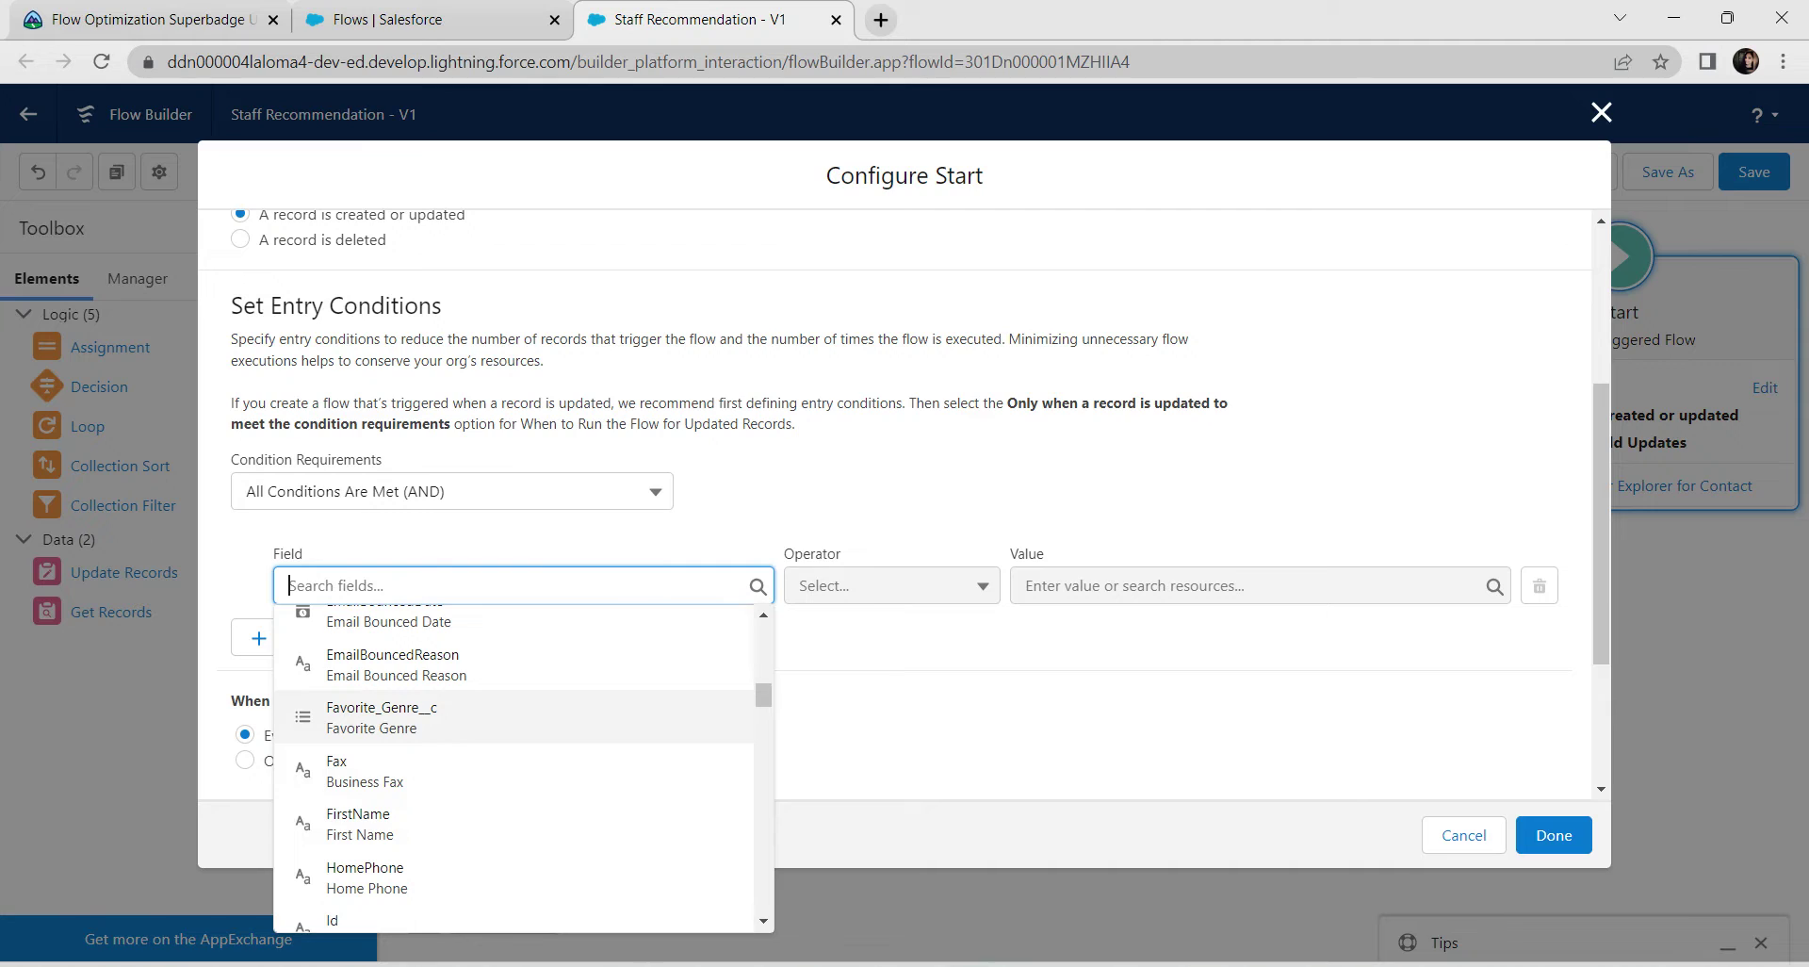
{"action": "left_click", "coordinate": [382, 716]}
Set the operator of the Favorite_Genre__c entry condition to Is Null.
{"action": "left_click", "coordinate": [891, 585]}
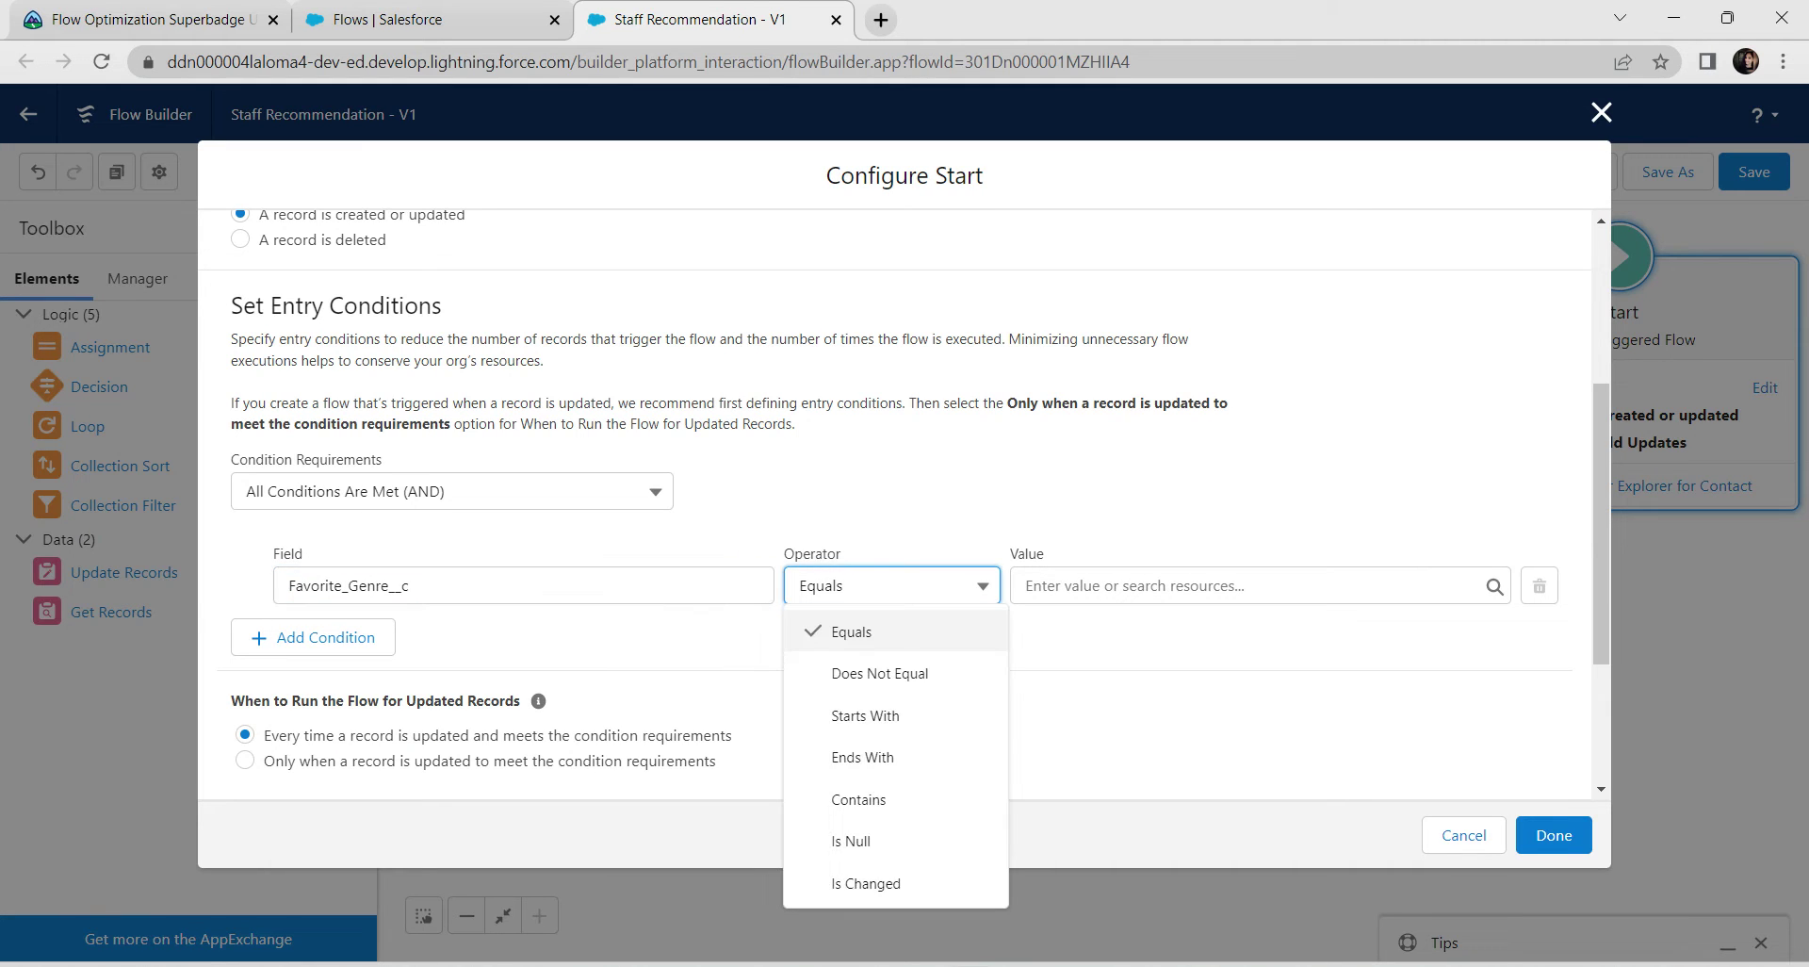
{"action": "key", "text": "Down"}
{"action": "key", "text": "Down"}
{"action": "key", "text": "Down"}
{"action": "key", "text": "Down"}
{"action": "key", "text": "Down"}
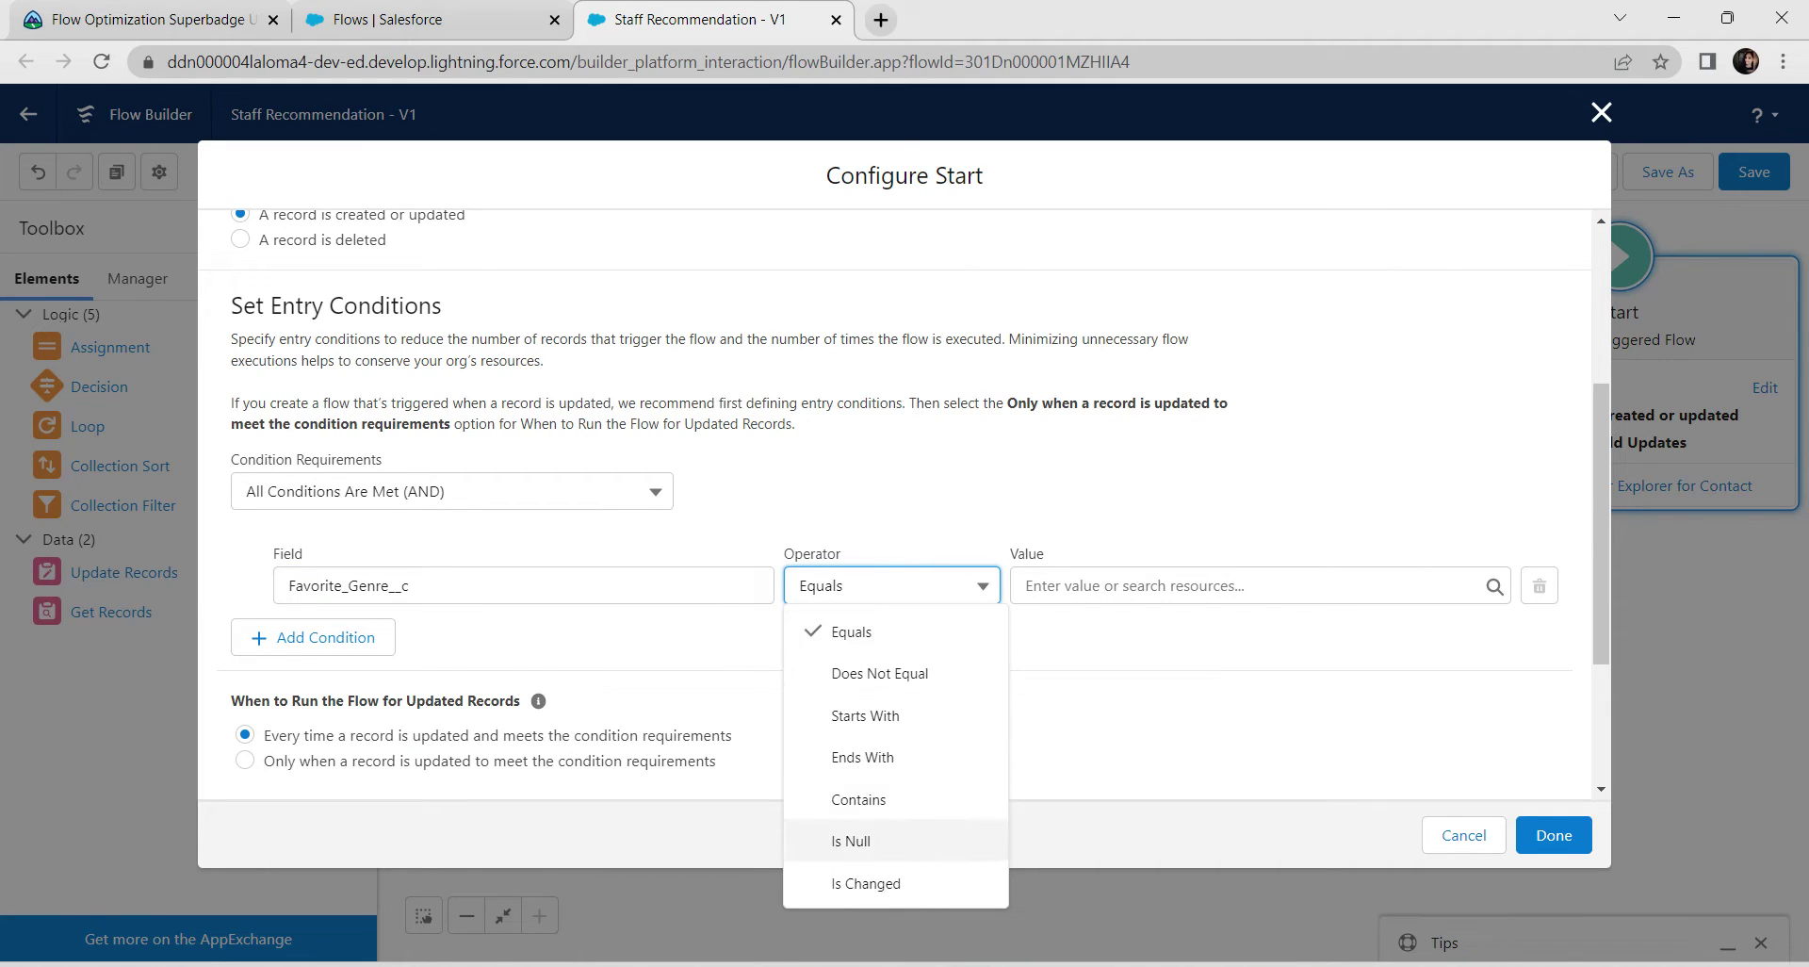
{"action": "key", "text": "Return"}
Set the entry condition's value to $GlobalConstant.False and apply the Start configuration.
{"action": "key", "text": "Tab"}
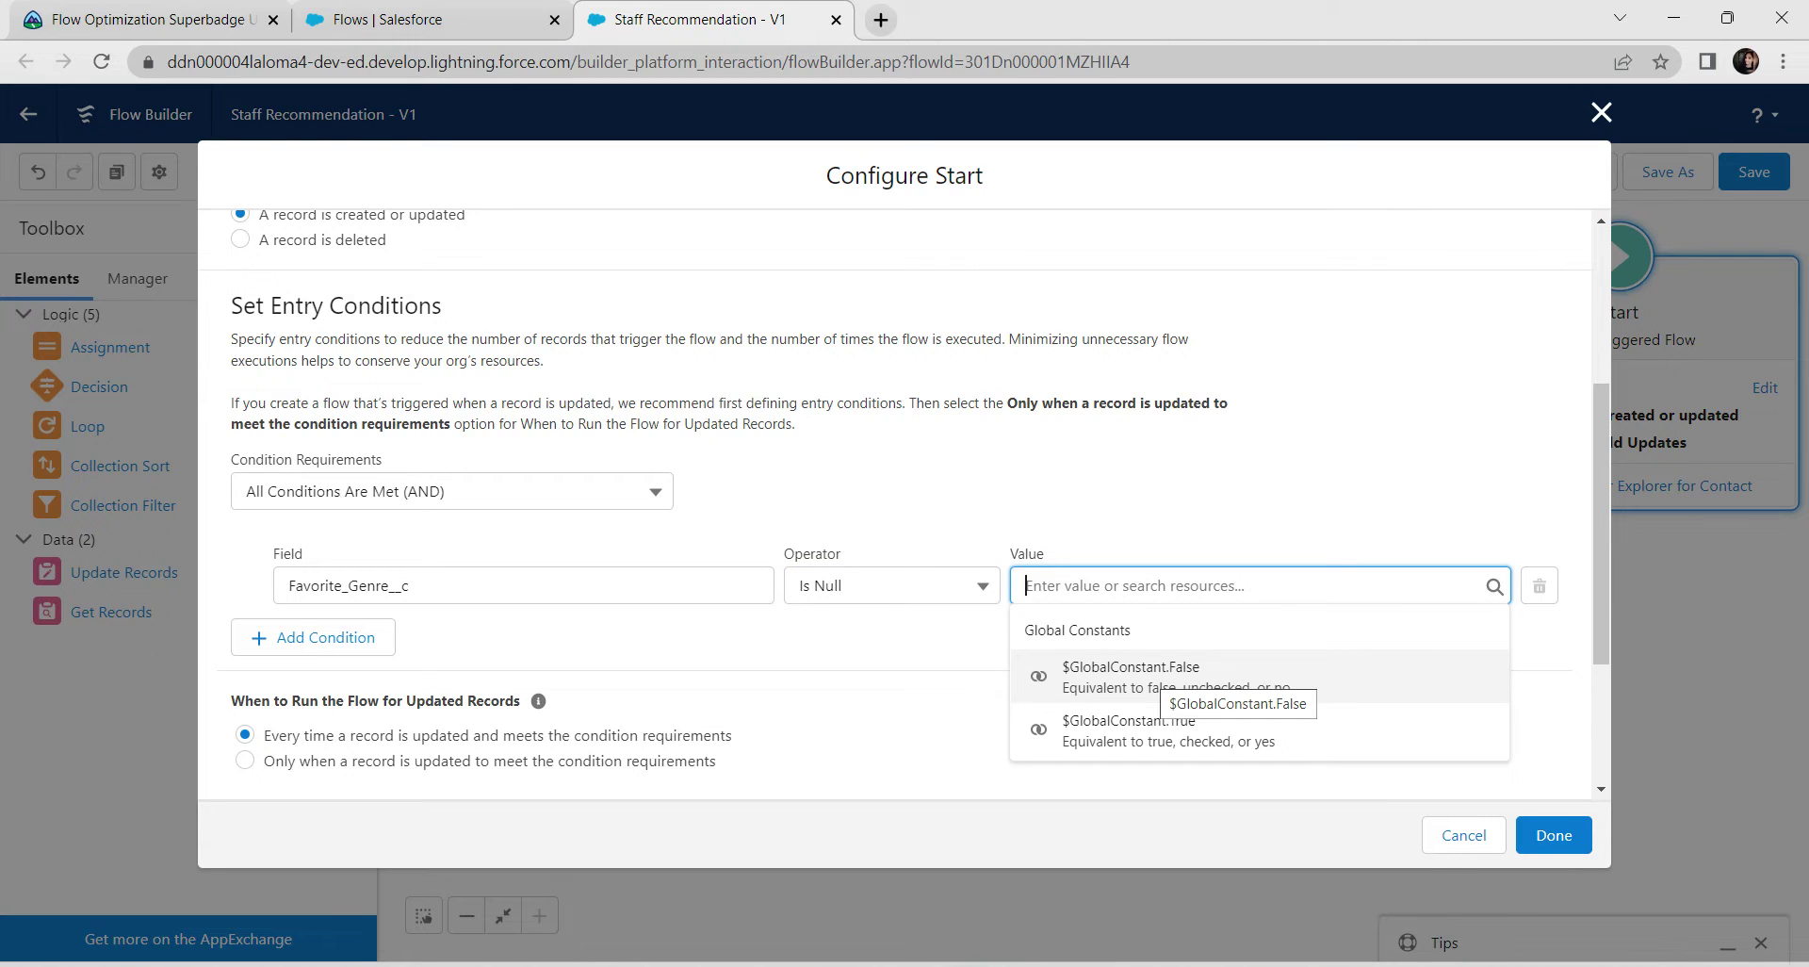
{"action": "key", "text": "Down"}
{"action": "key", "text": "Up"}
{"action": "key", "text": "Return"}
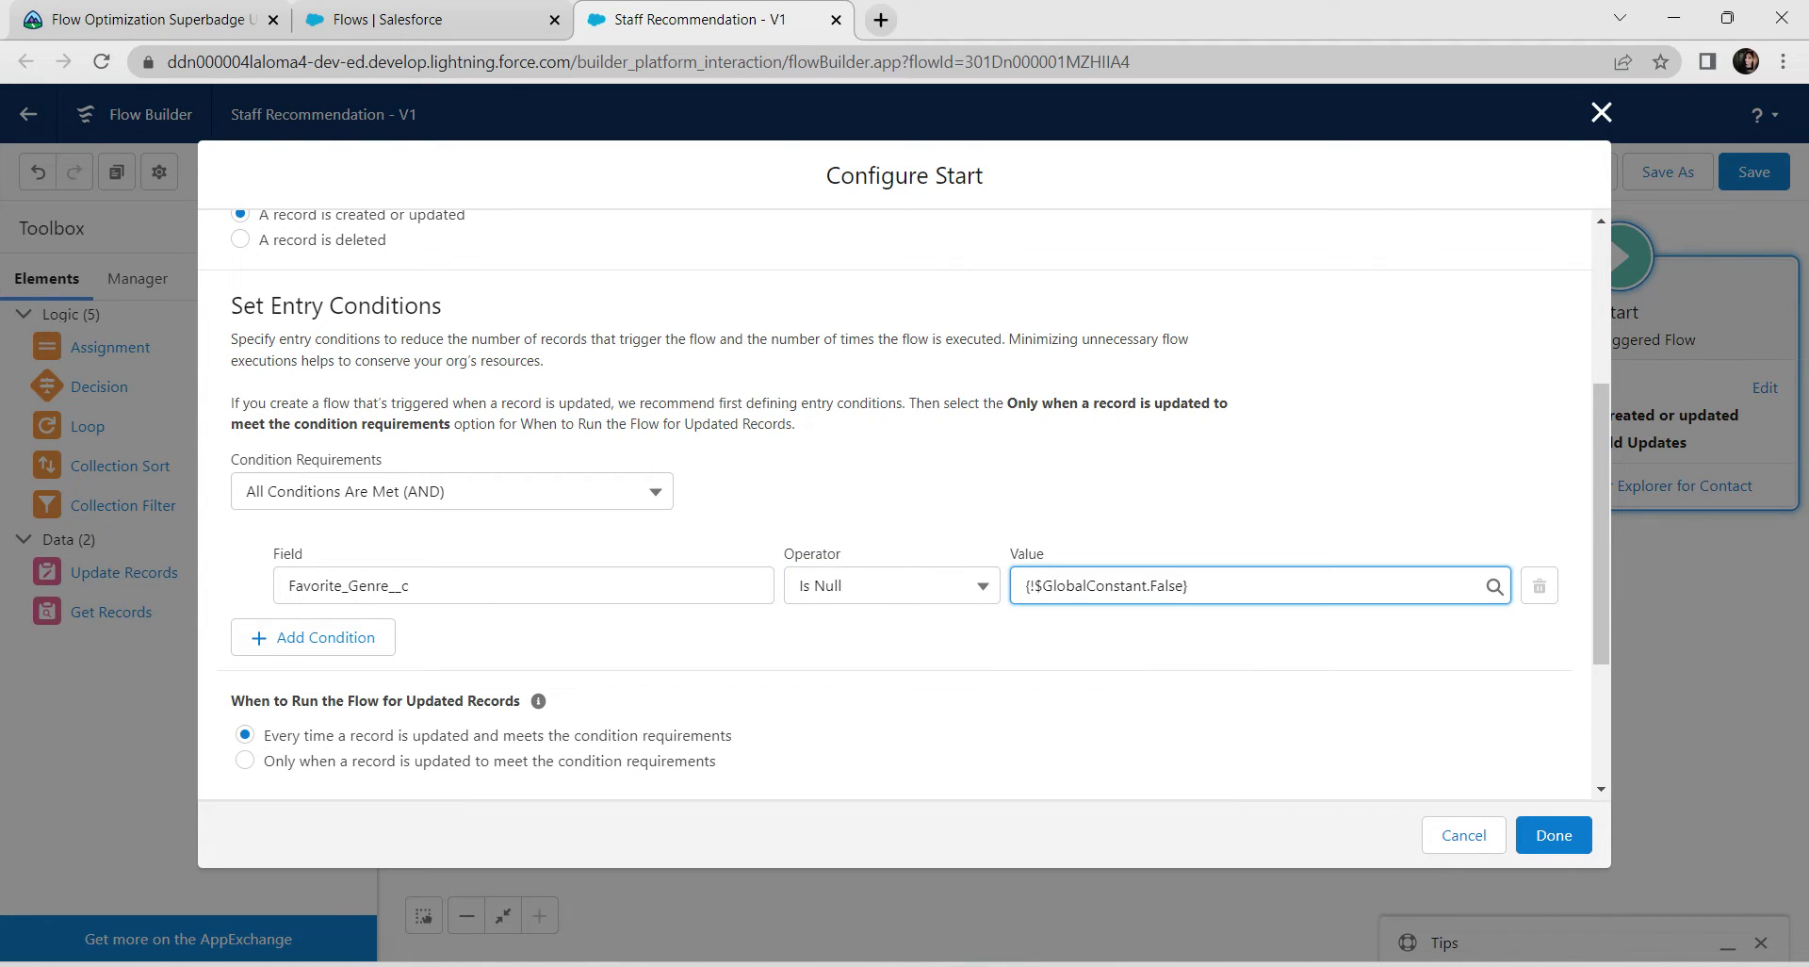
{"action": "key", "text": "alt+Tab"}
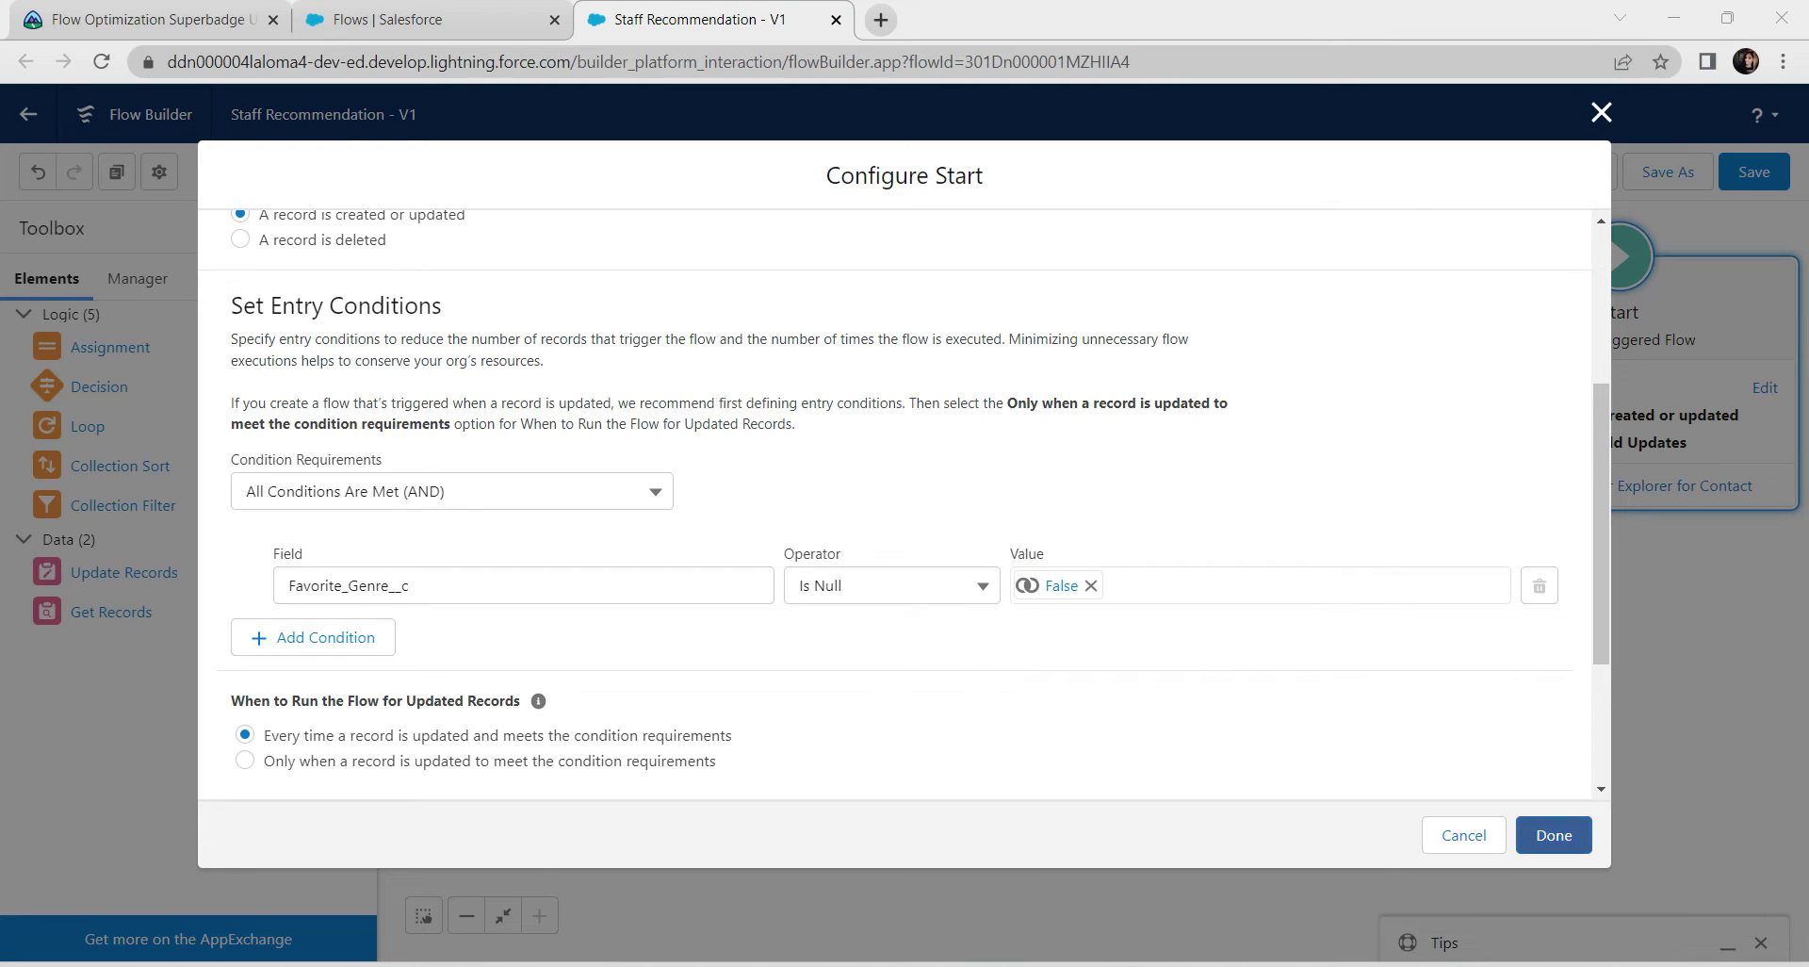
{"action": "left_click", "coordinate": [1553, 835]}
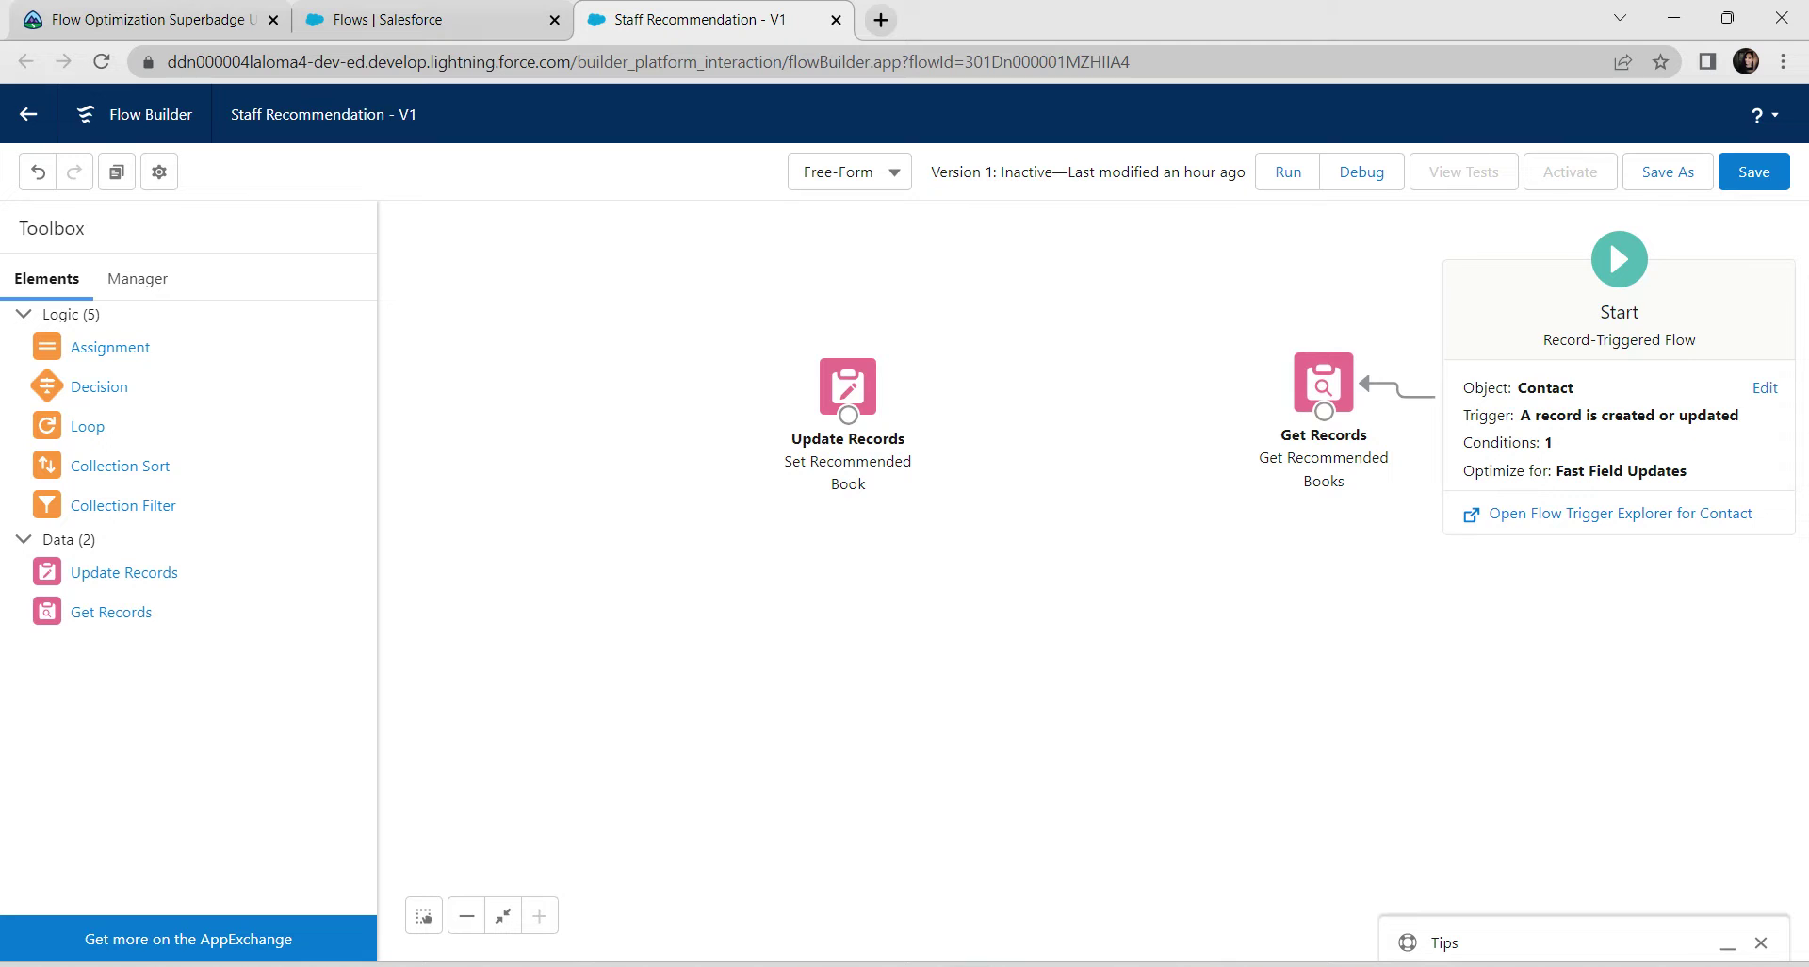
Change the filter condition of the Get Recommended Books element to field Genre__c with operator Is Null.
{"action": "double_click", "coordinate": [1323, 382]}
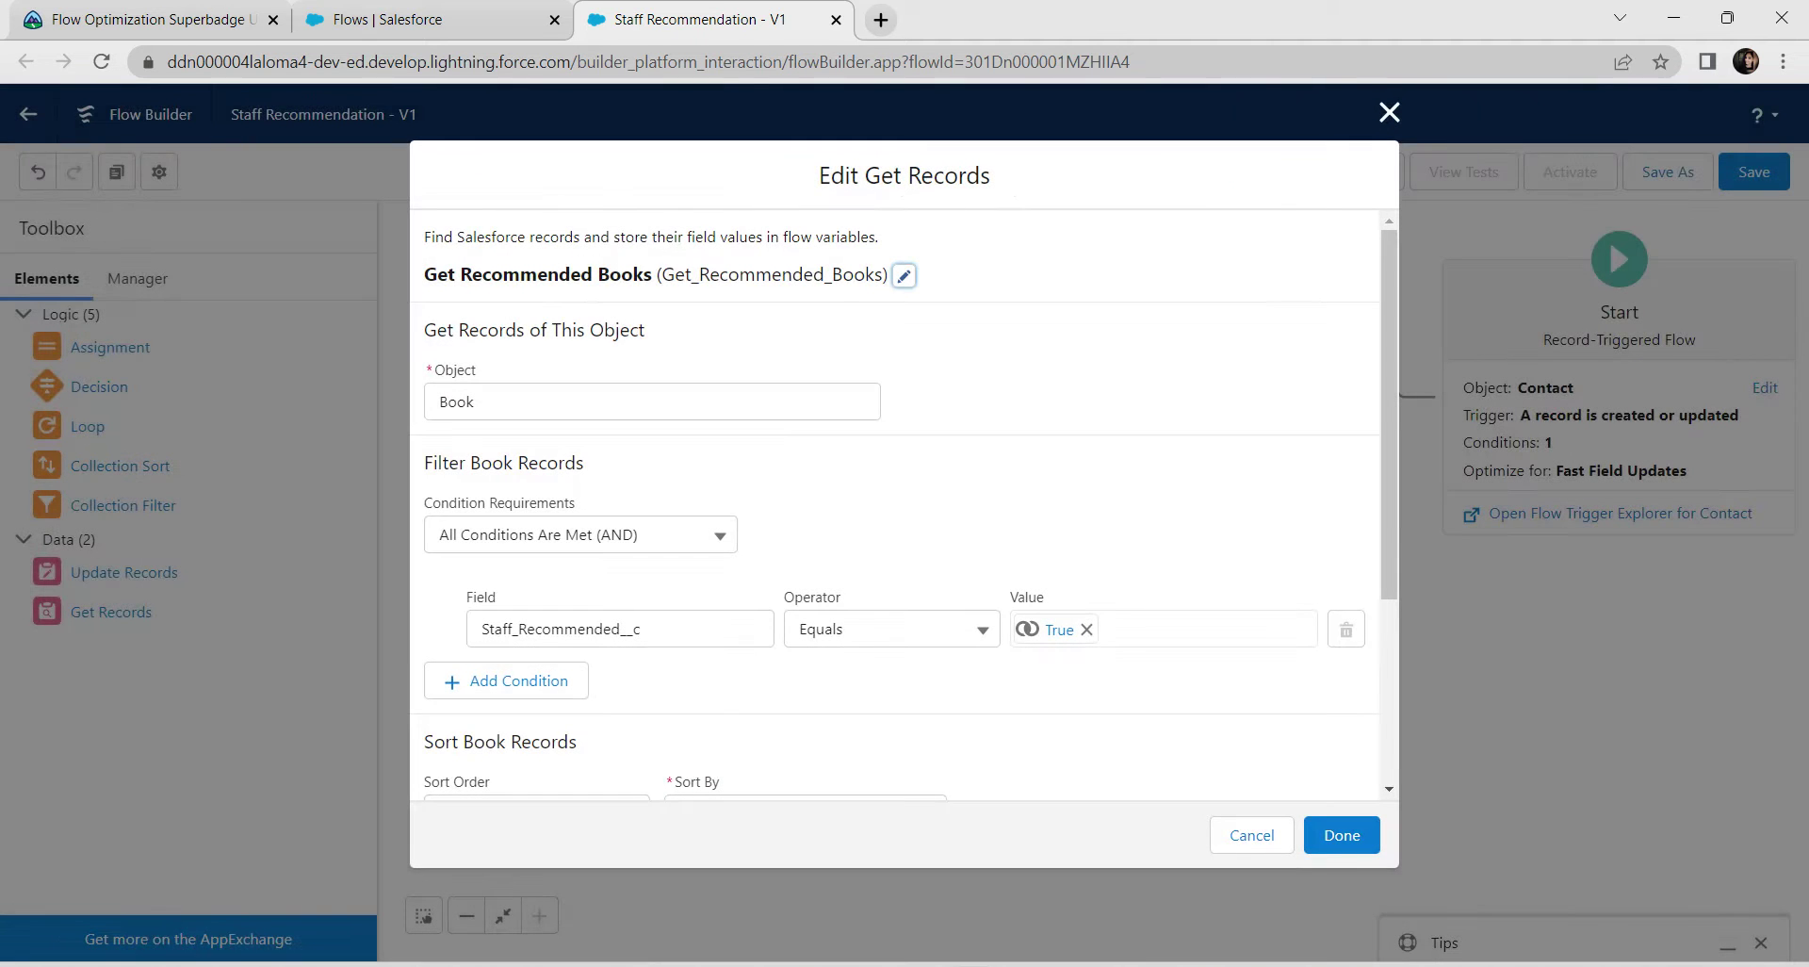
{"action": "key", "text": "alt+Tab"}
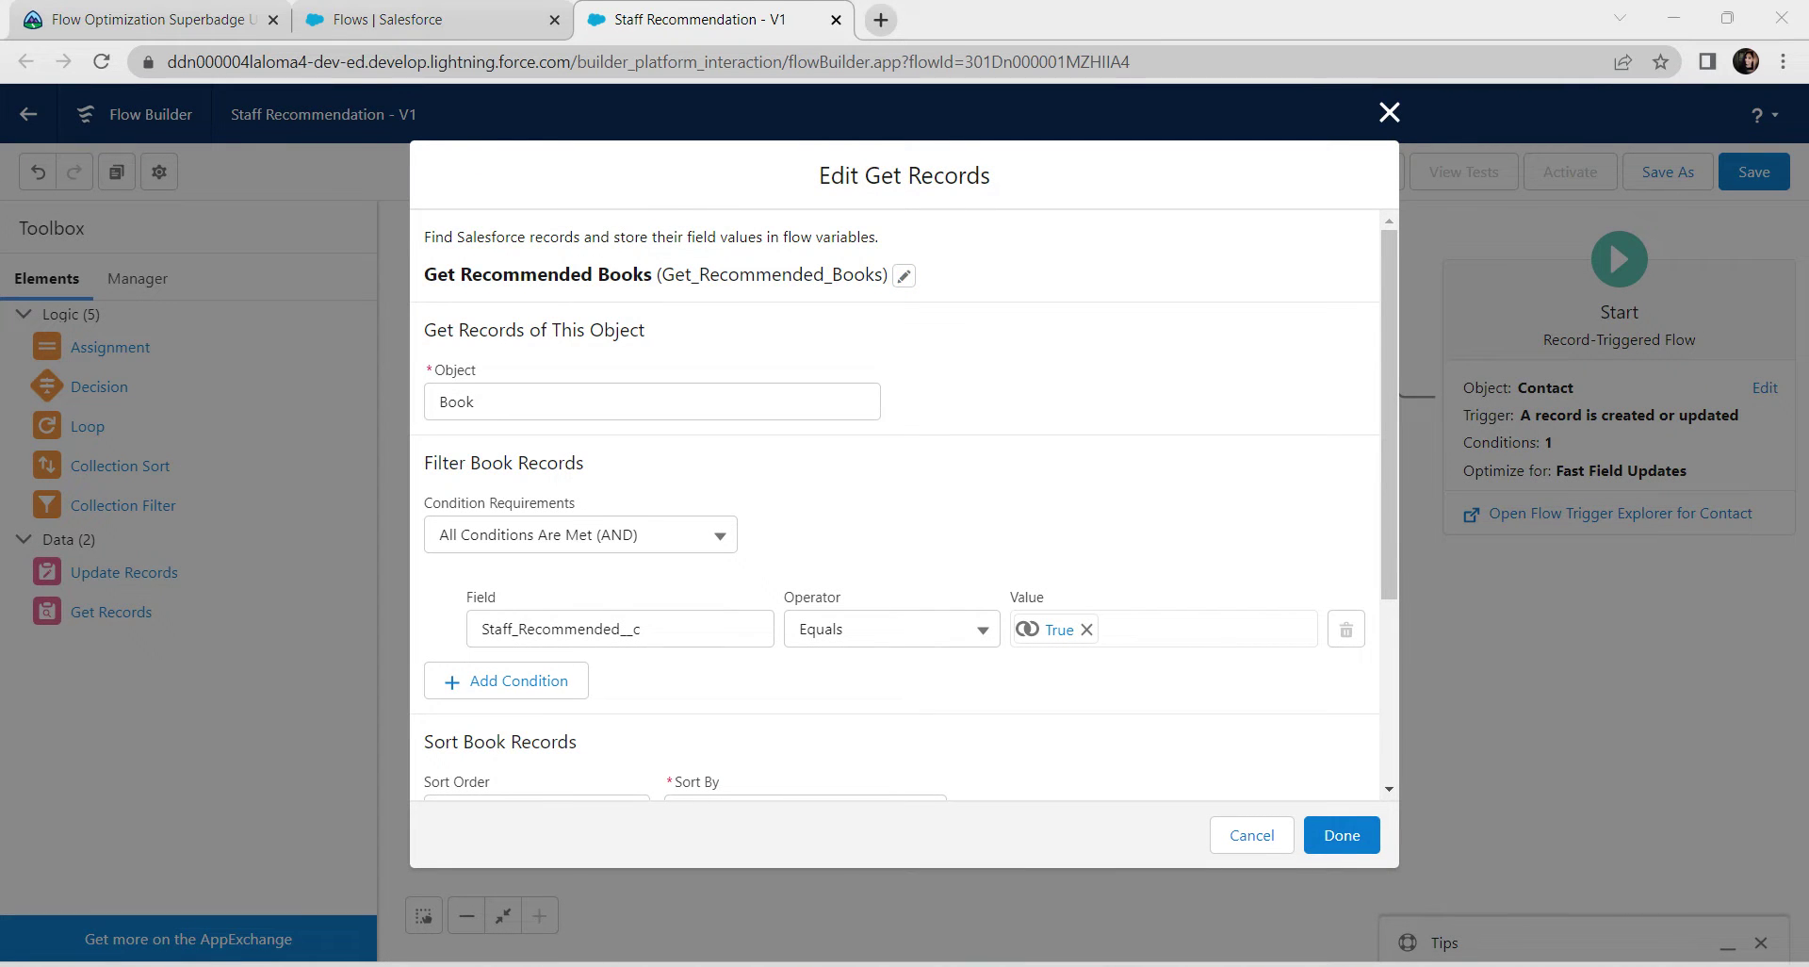
{"action": "double_click", "coordinate": [559, 629]}
{"action": "key", "text": "BackSpace"}
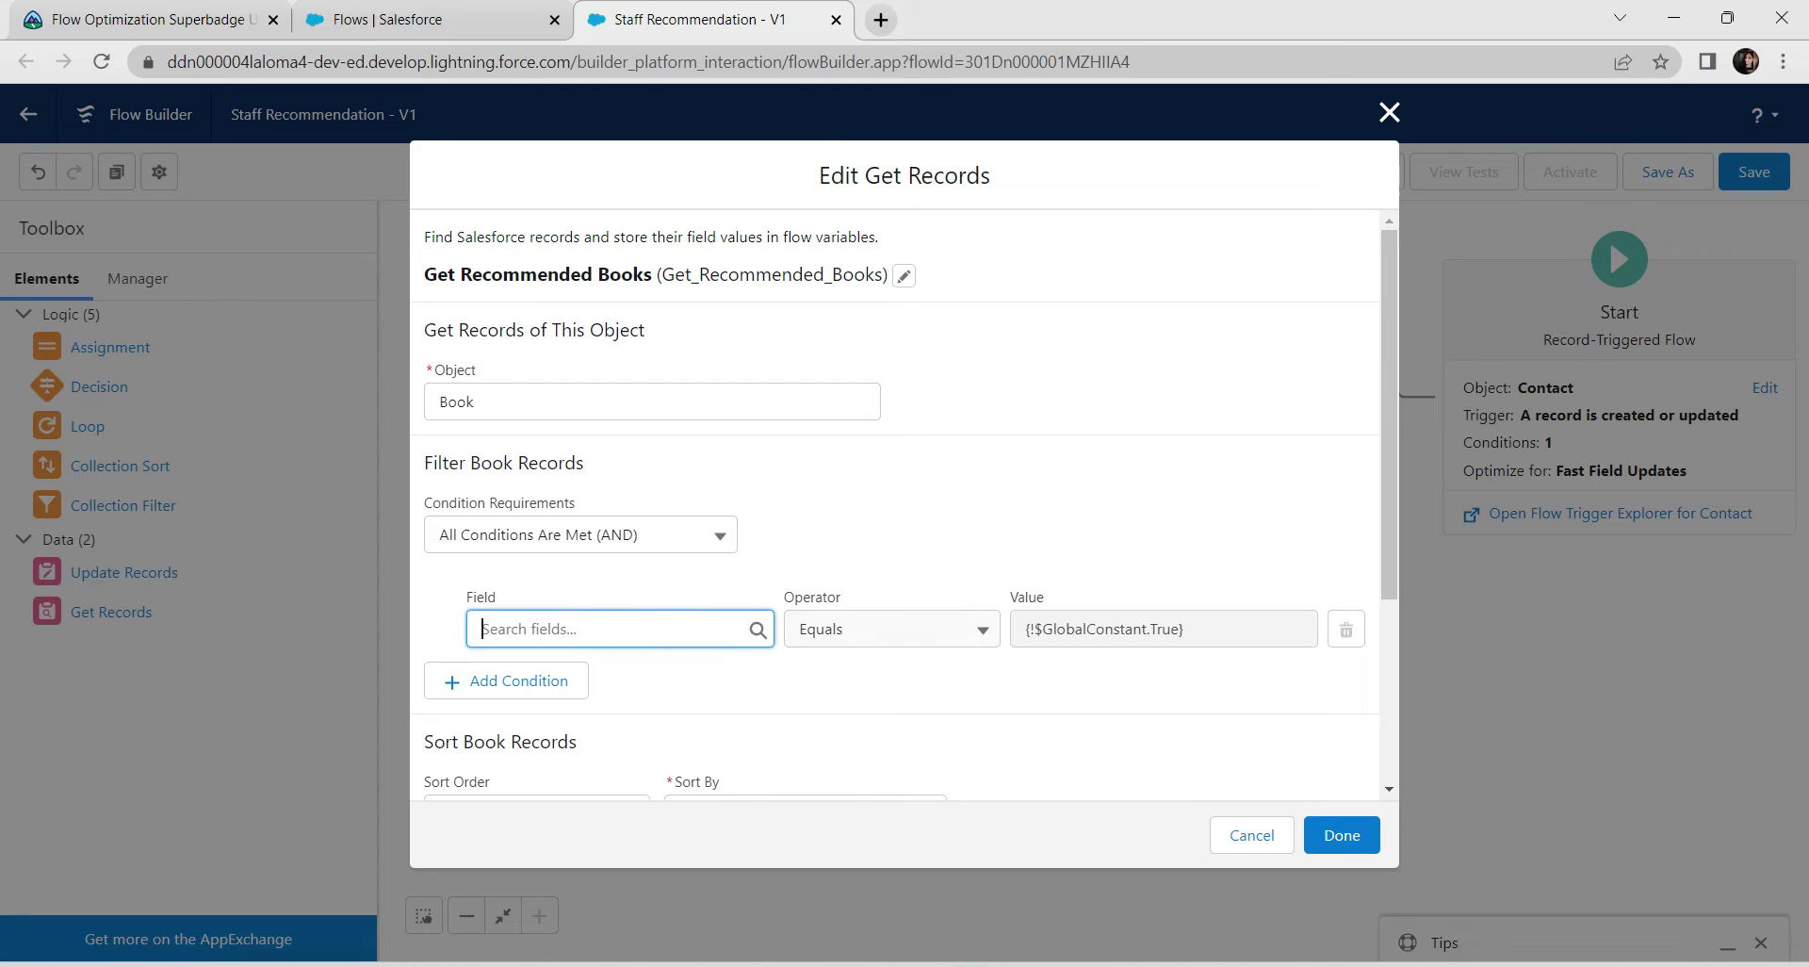
{"action": "type", "text": "g"}
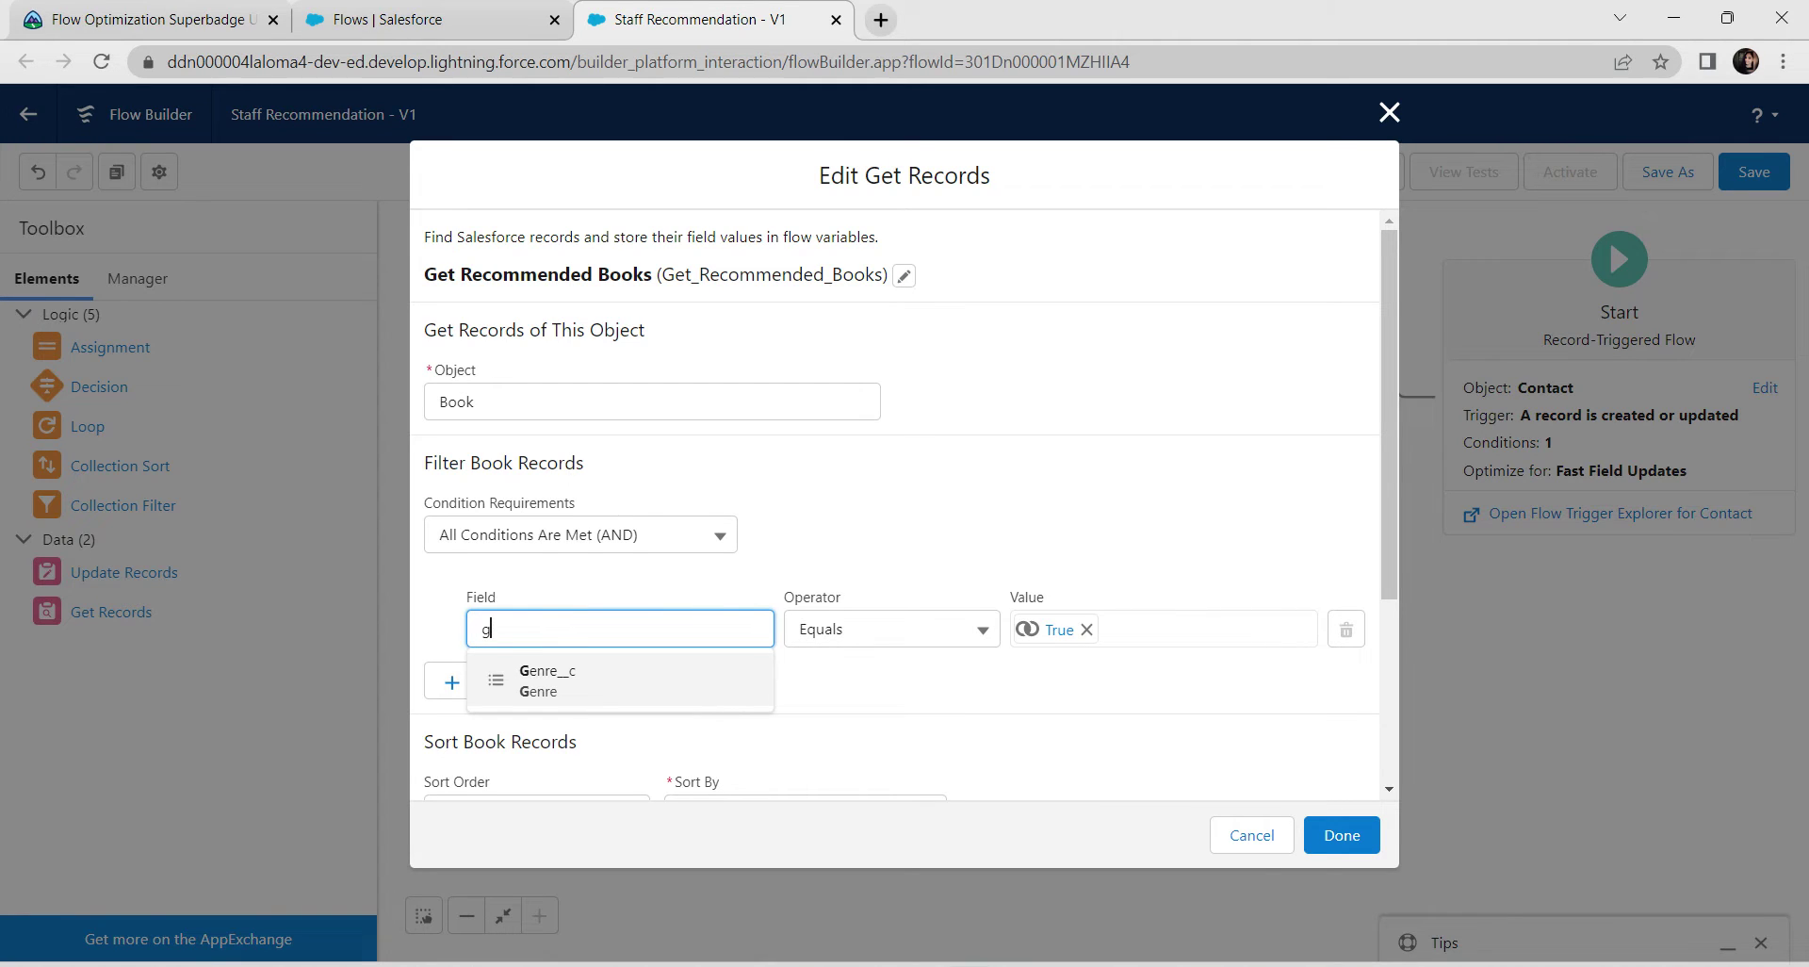
{"action": "left_click", "coordinate": [547, 680]}
{"action": "left_click", "coordinate": [891, 628]}
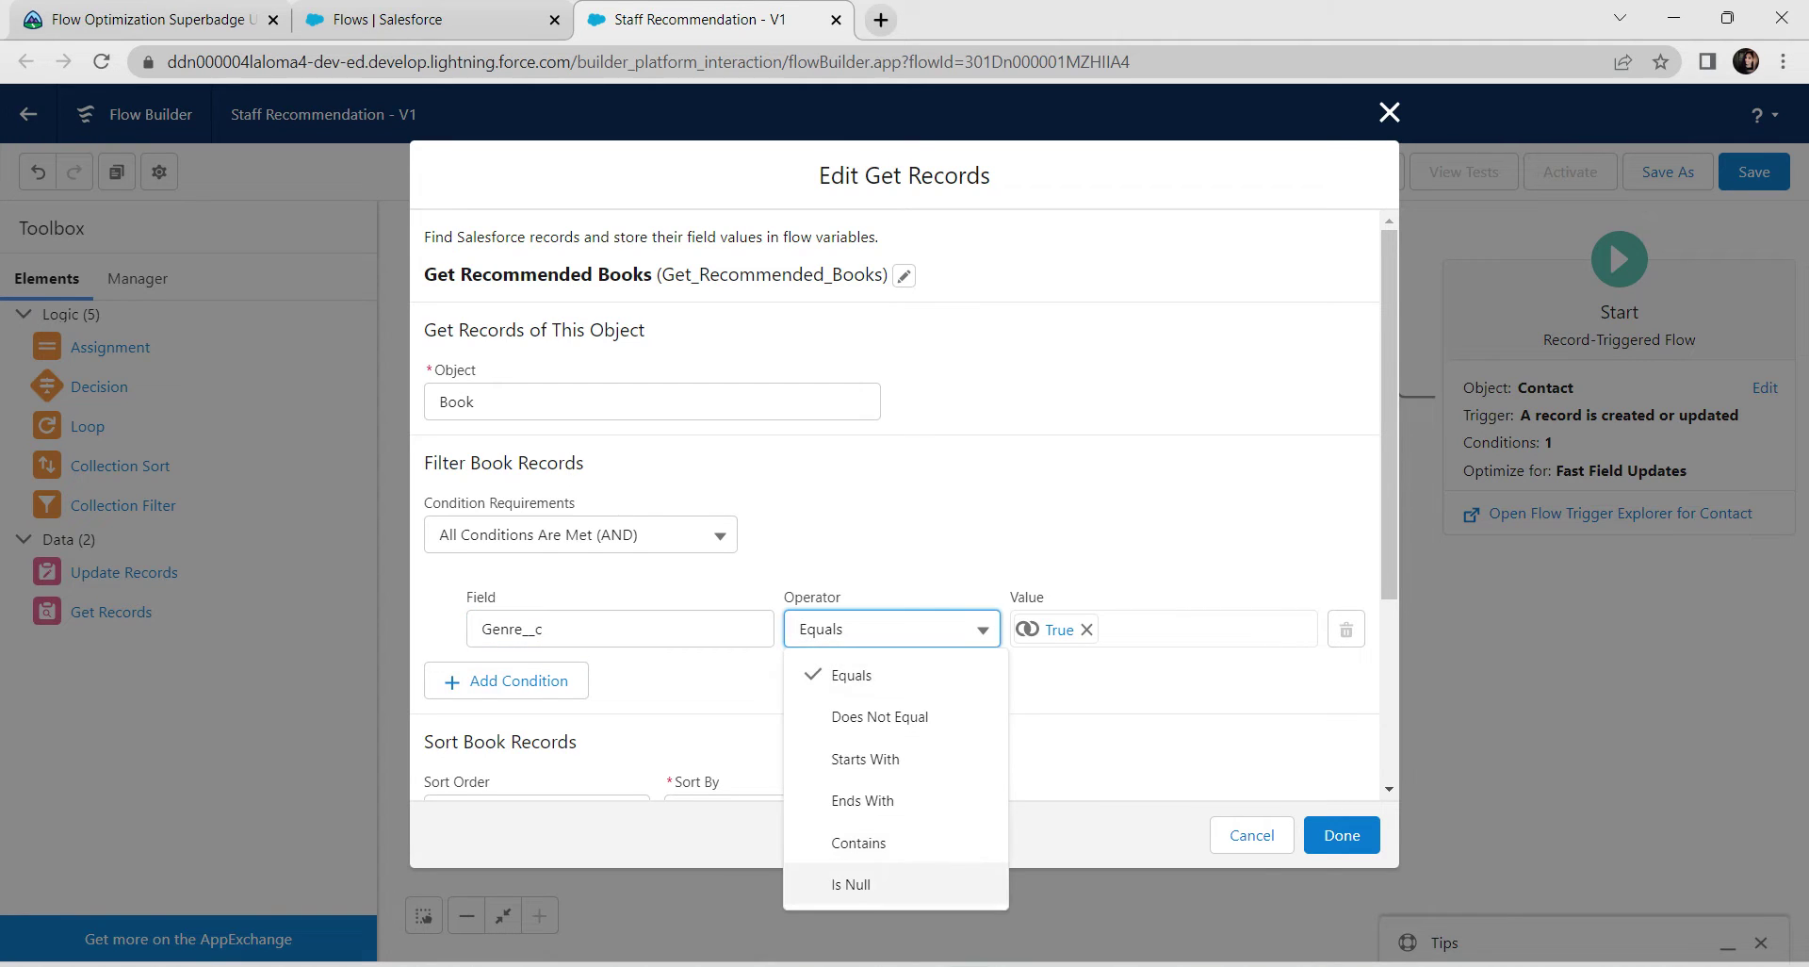
{"action": "left_click", "coordinate": [853, 884]}
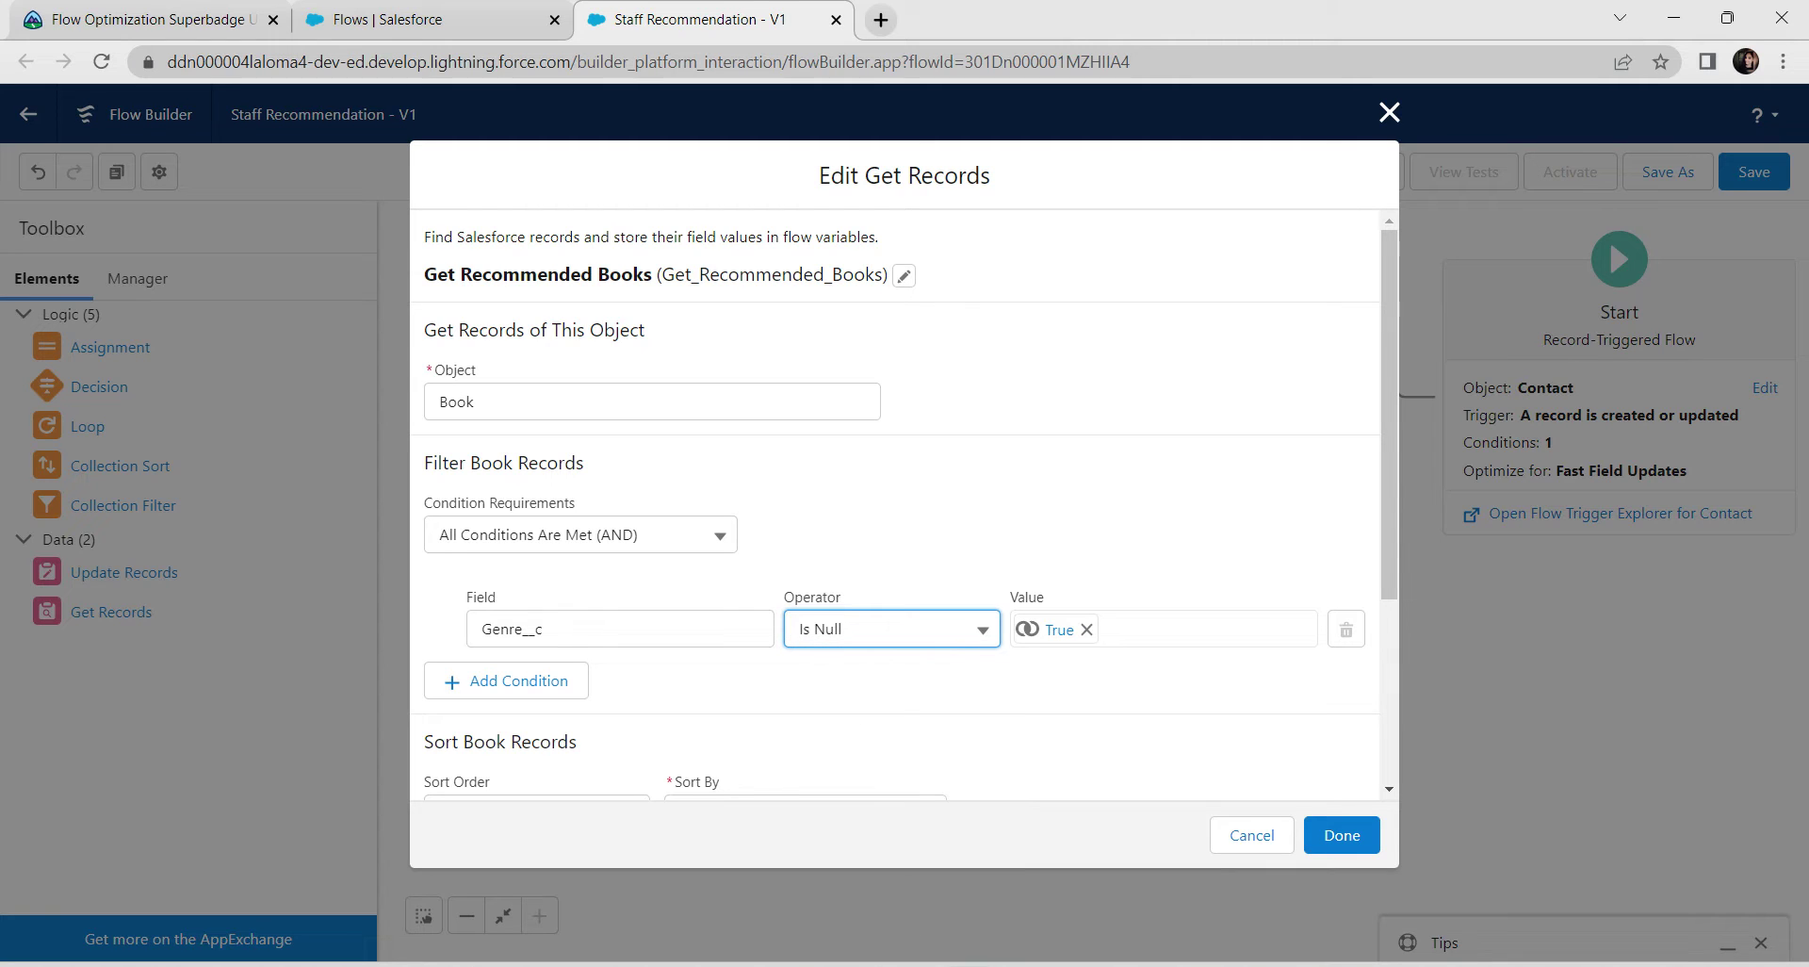
Set the value of the Genre__c Is Null condition to $GlobalConstant.False and apply the Get Records changes.
{"action": "left_click", "coordinate": [1086, 629]}
{"action": "left_click", "coordinate": [1086, 629]}
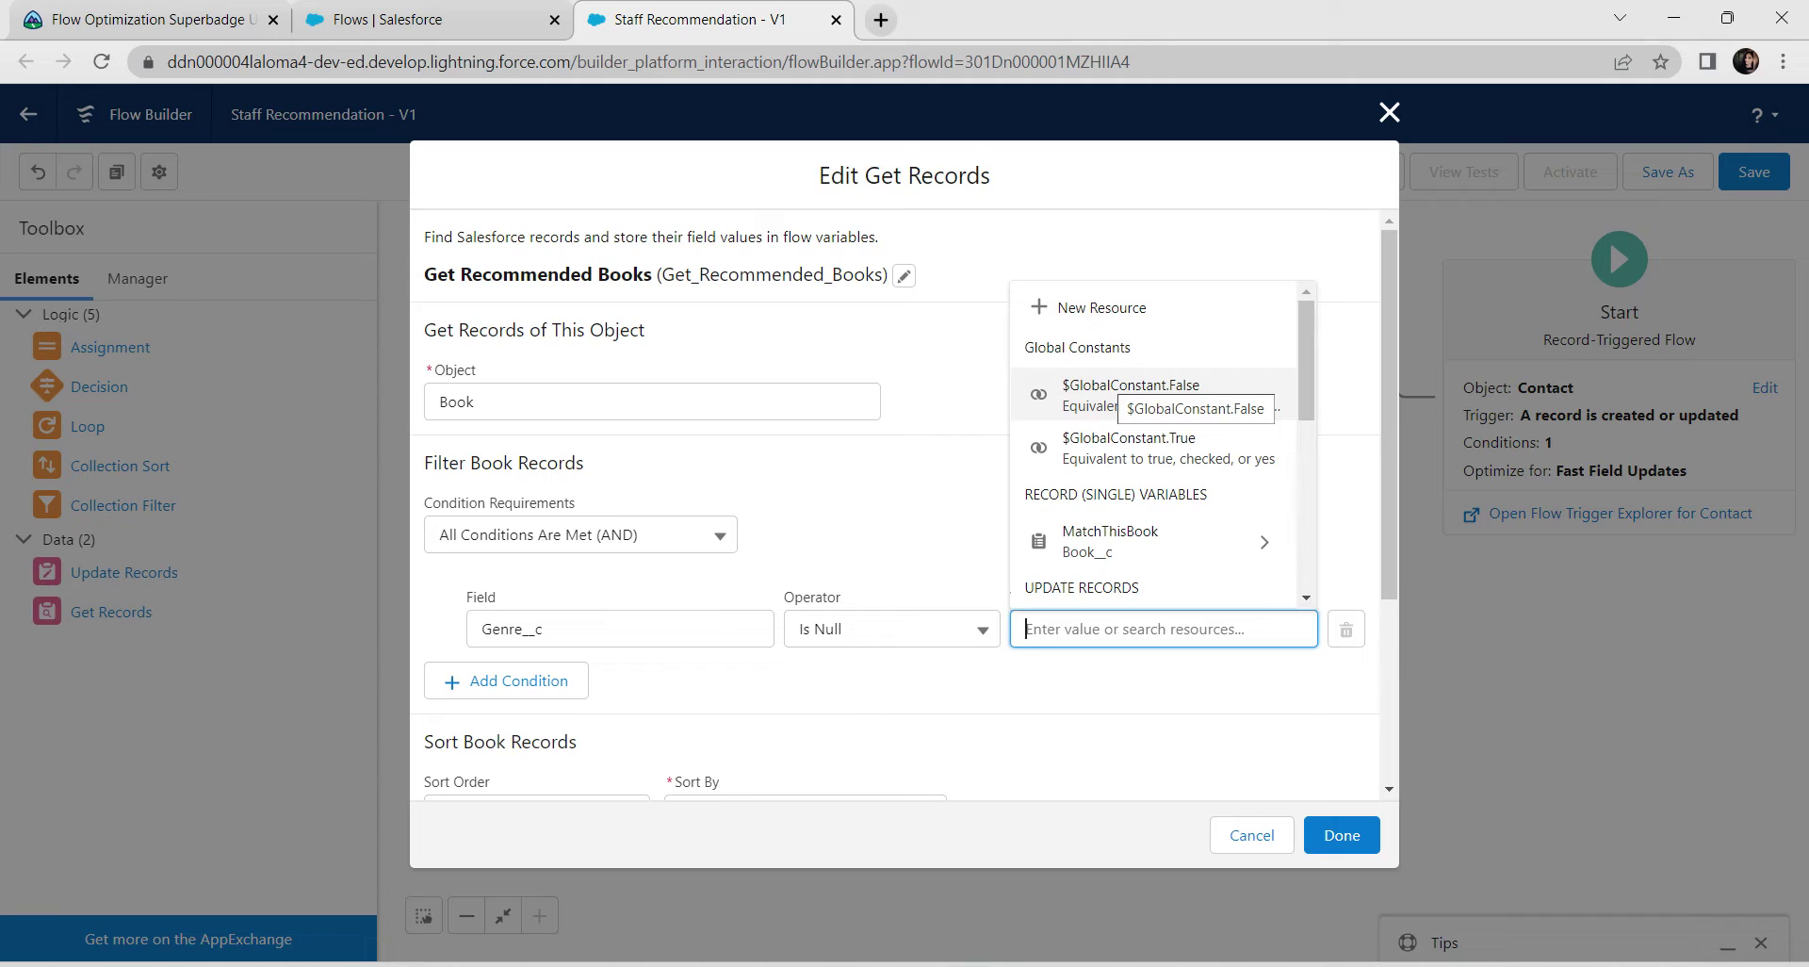
{"action": "left_click", "coordinate": [1126, 391]}
{"action": "key", "text": "BackSpace"}
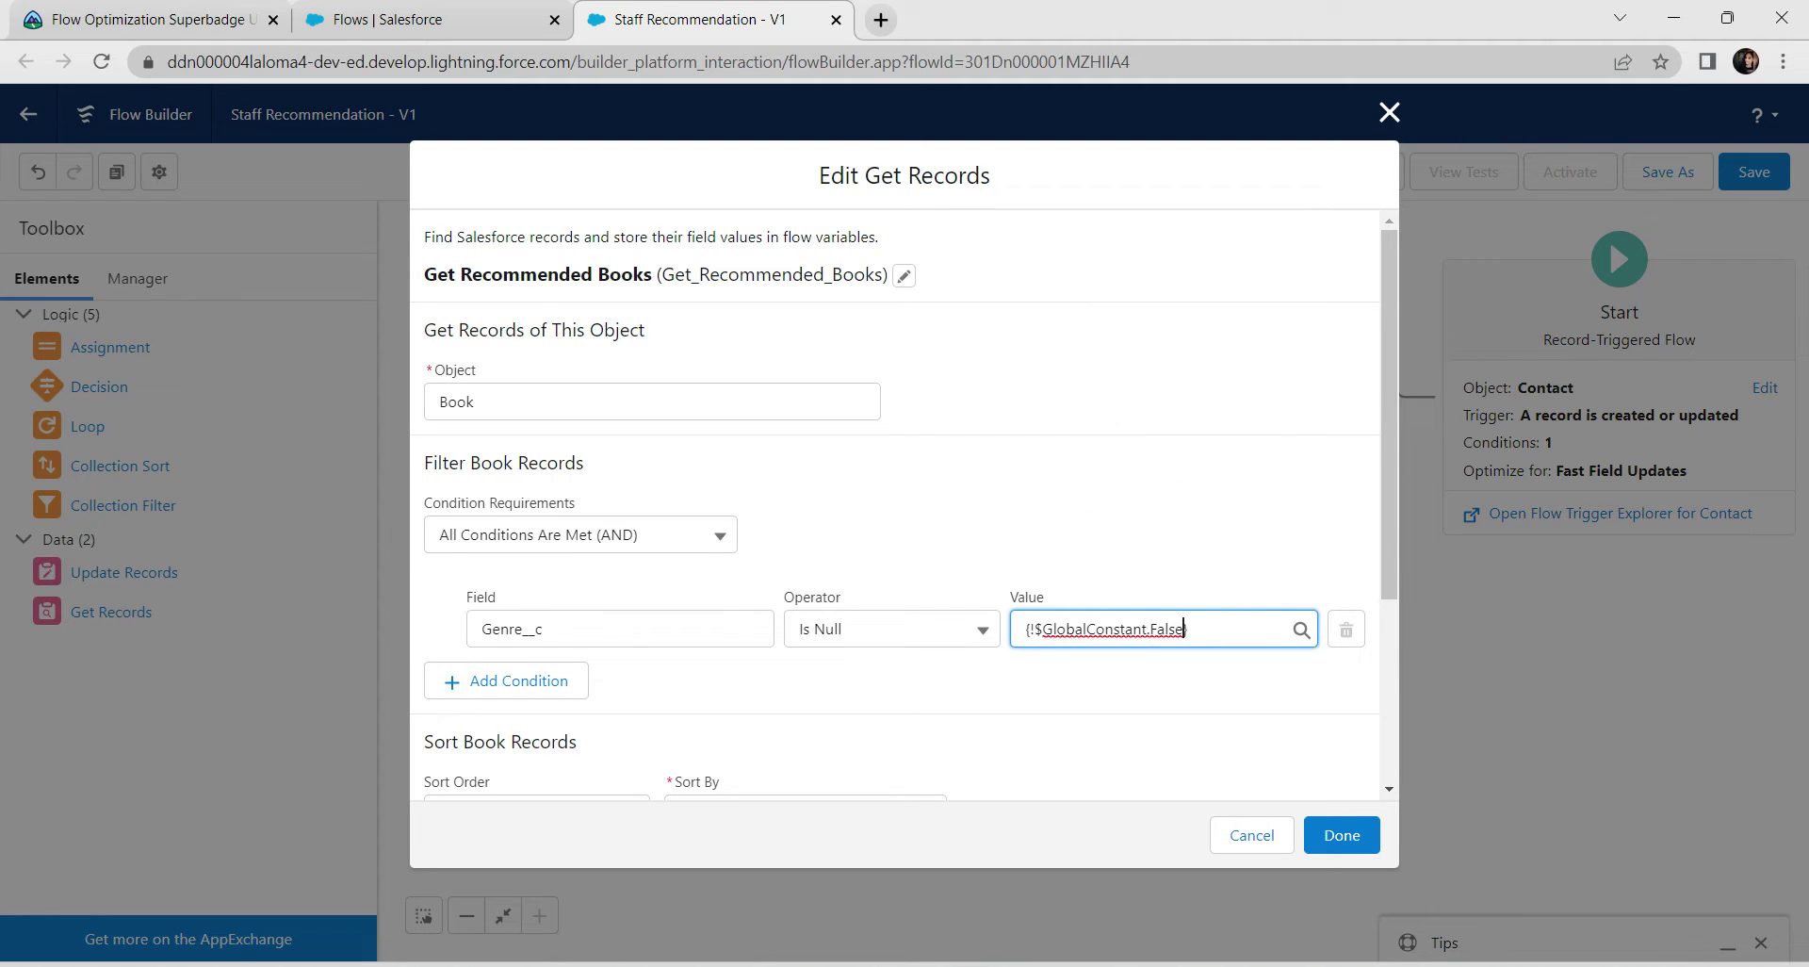
{"action": "type", "text": "}"}
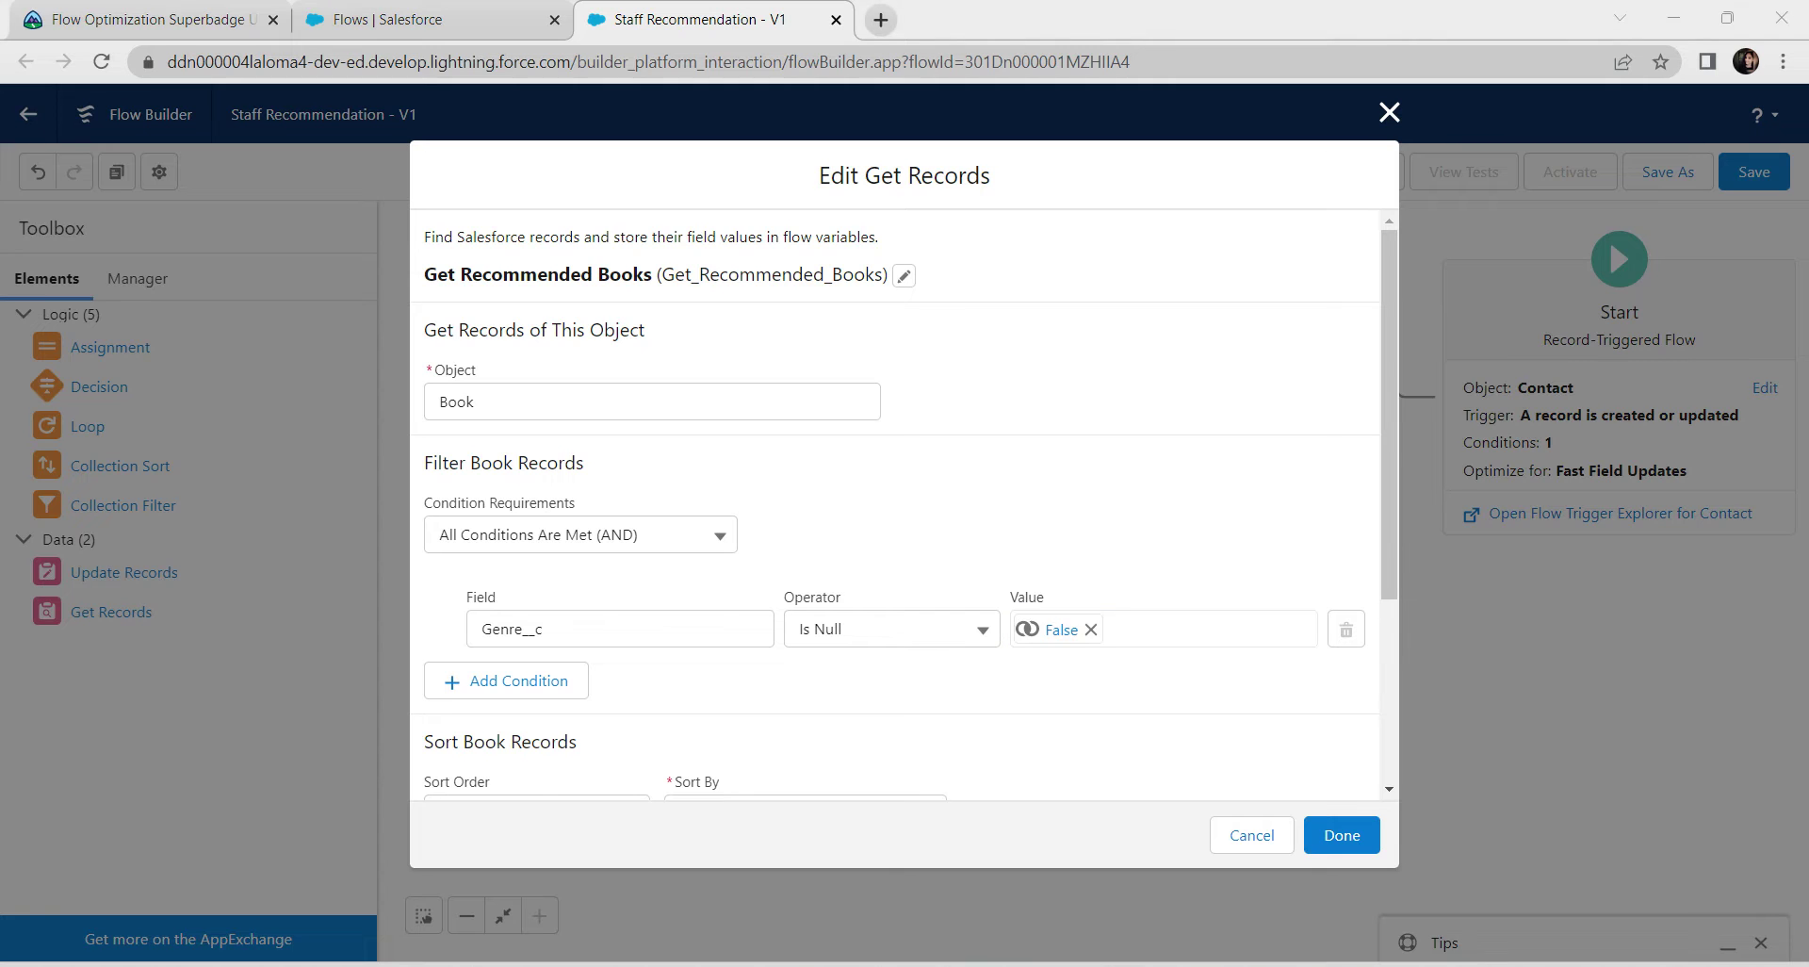
{"action": "left_click", "coordinate": [1342, 834]}
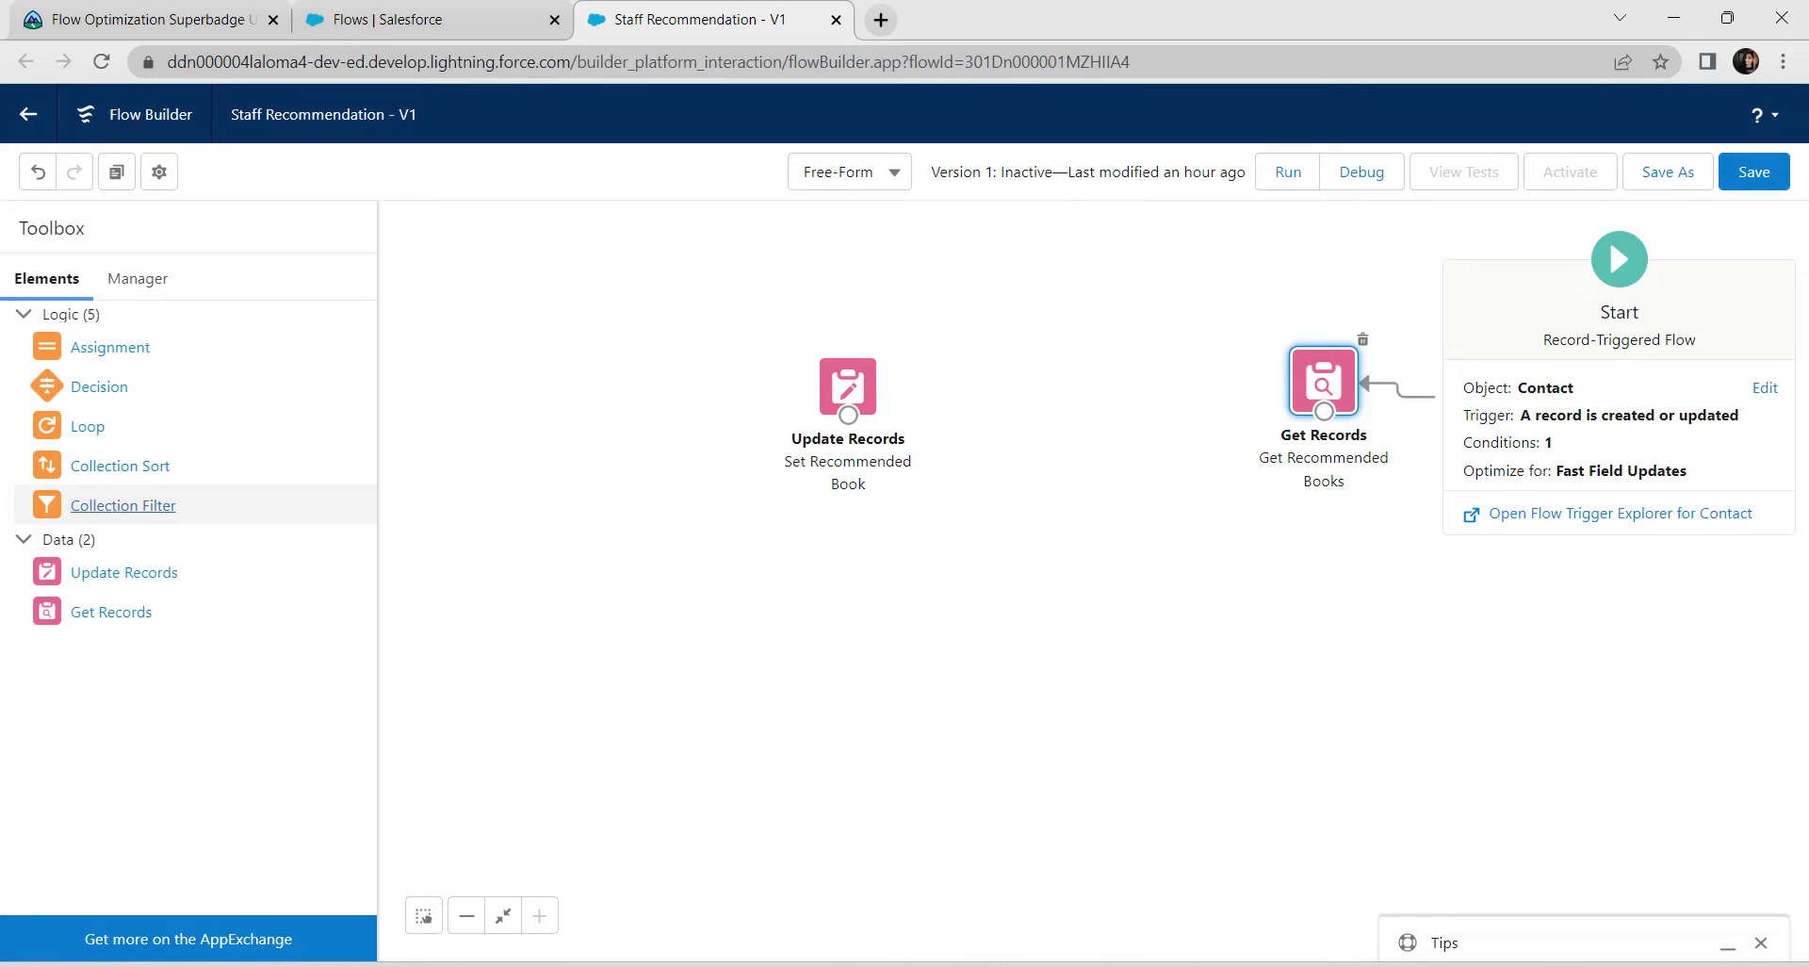
Add a Collection Filter element labelled Match between the Get Records and Update Records elements, with {!Get_Recommended_Books} as its source collection.
{"action": "left_click_drag", "start_coordinate": [47, 505], "coordinate": [1084, 413]}
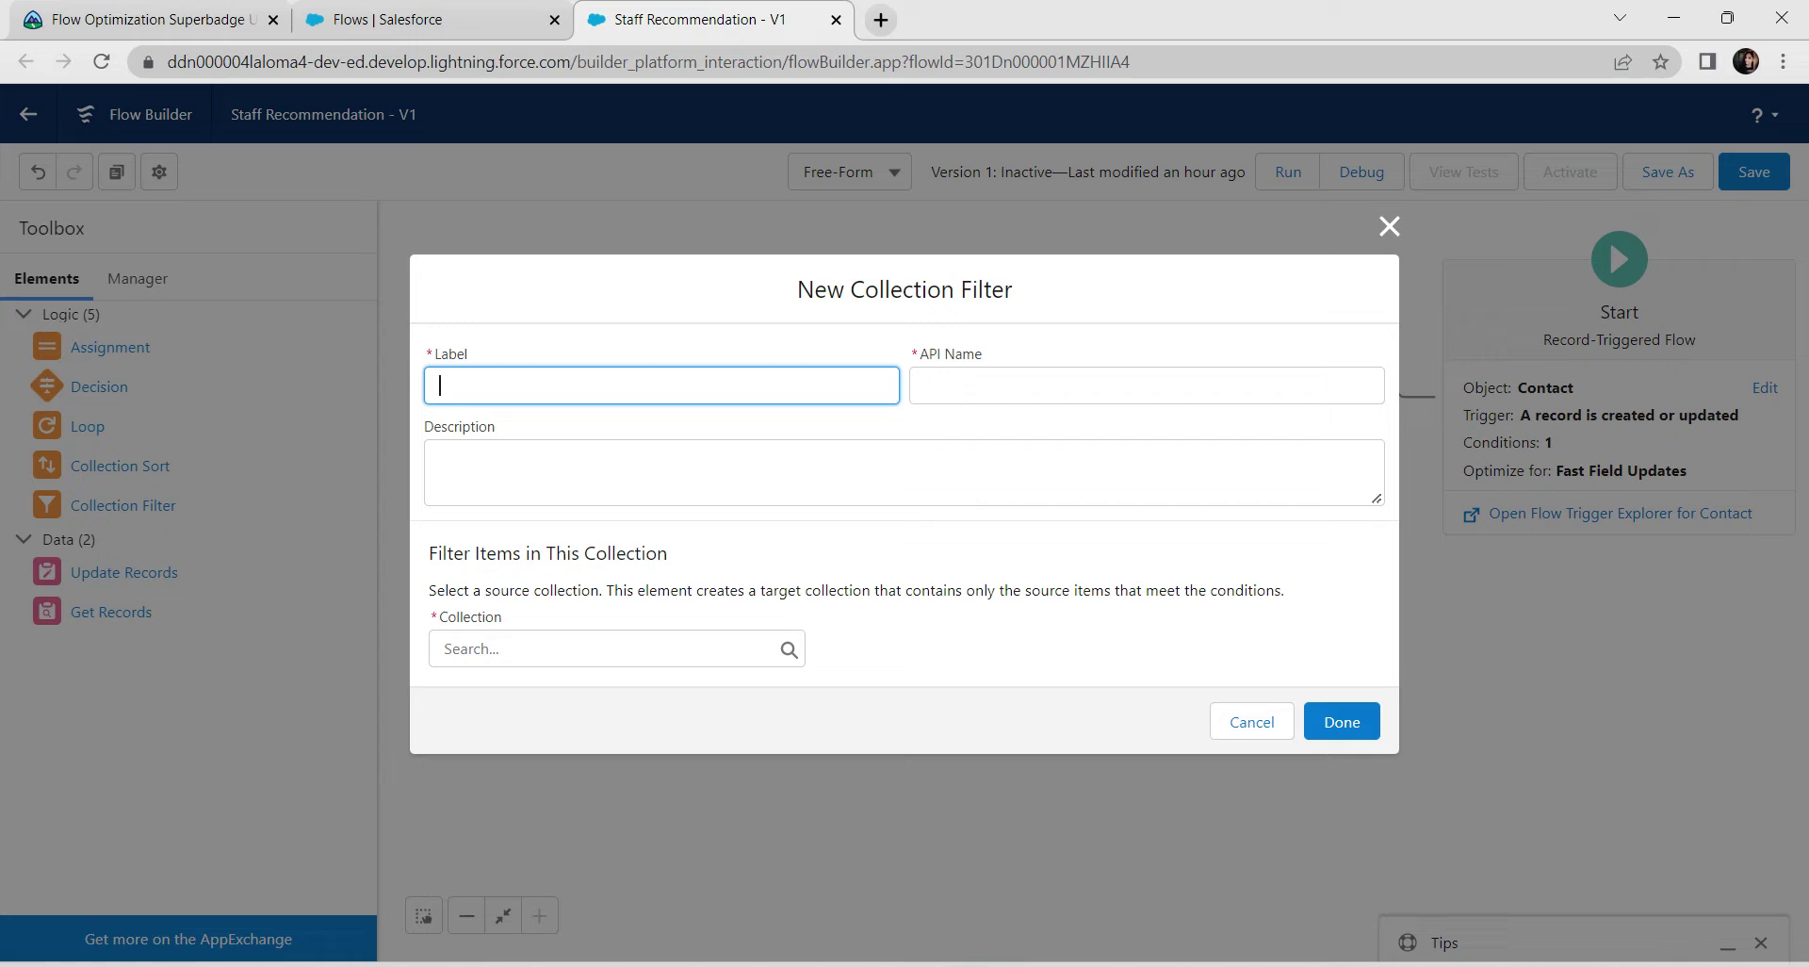
{"action": "type", "text": "Match"}
{"action": "key", "text": "Tab"}
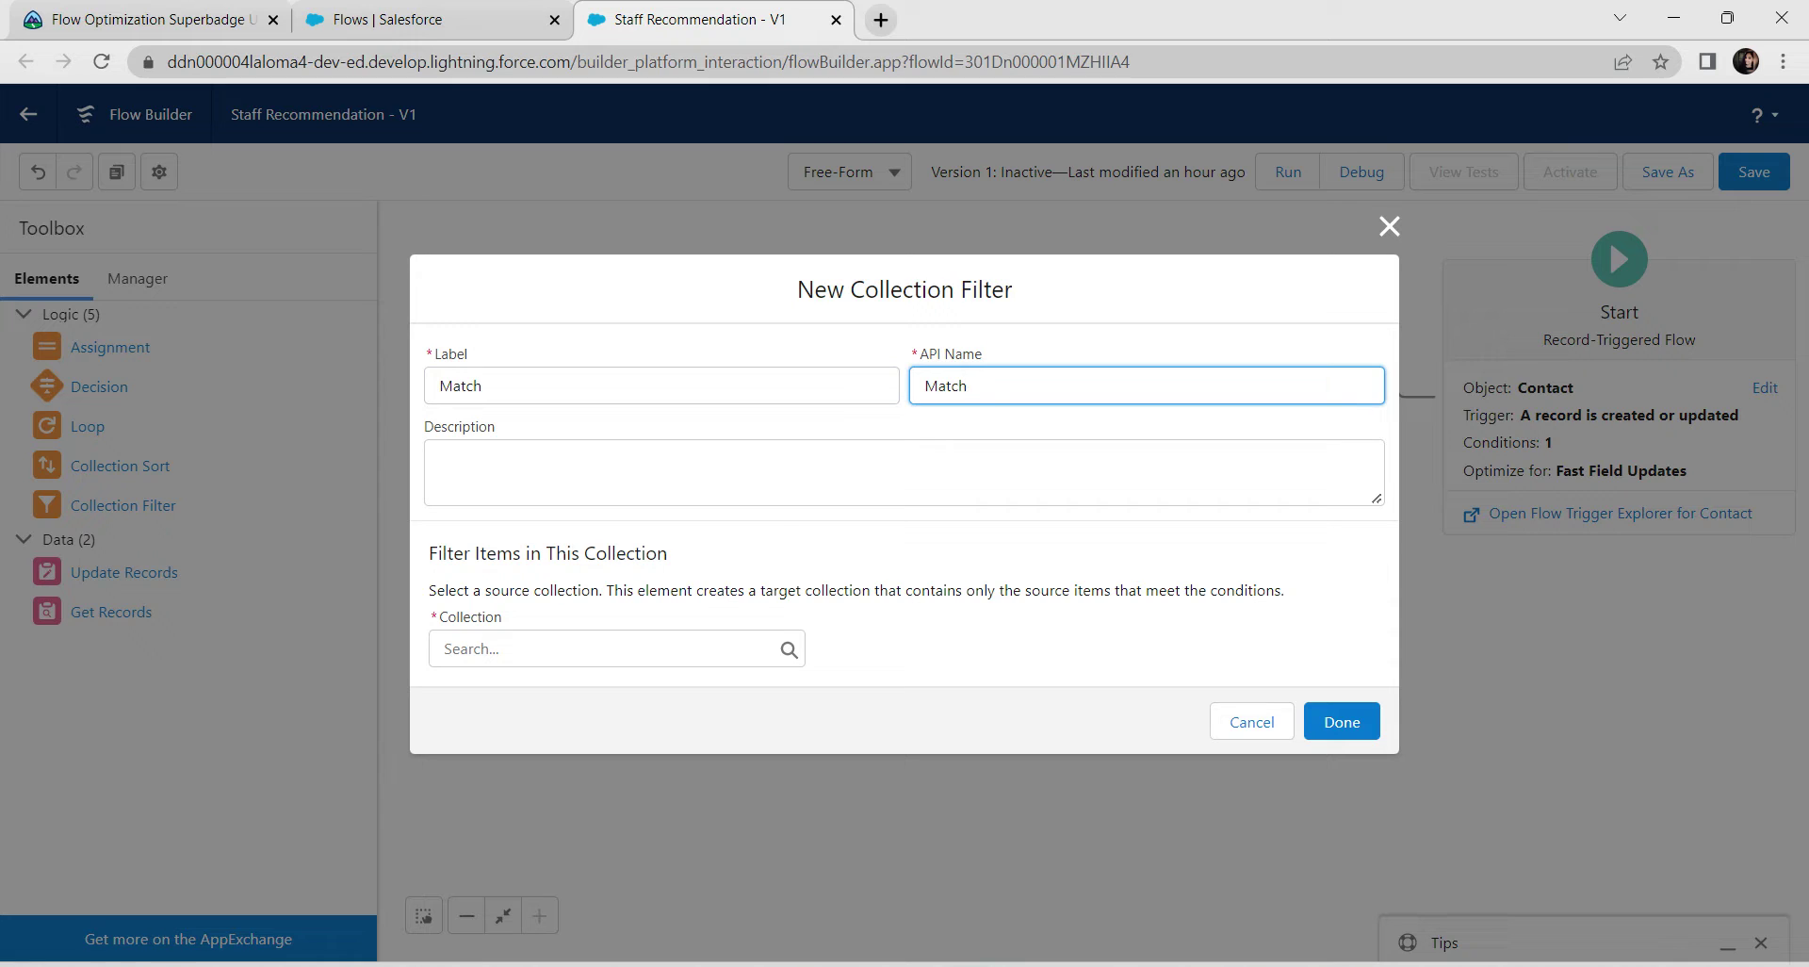
{"action": "left_click", "coordinate": [616, 649]}
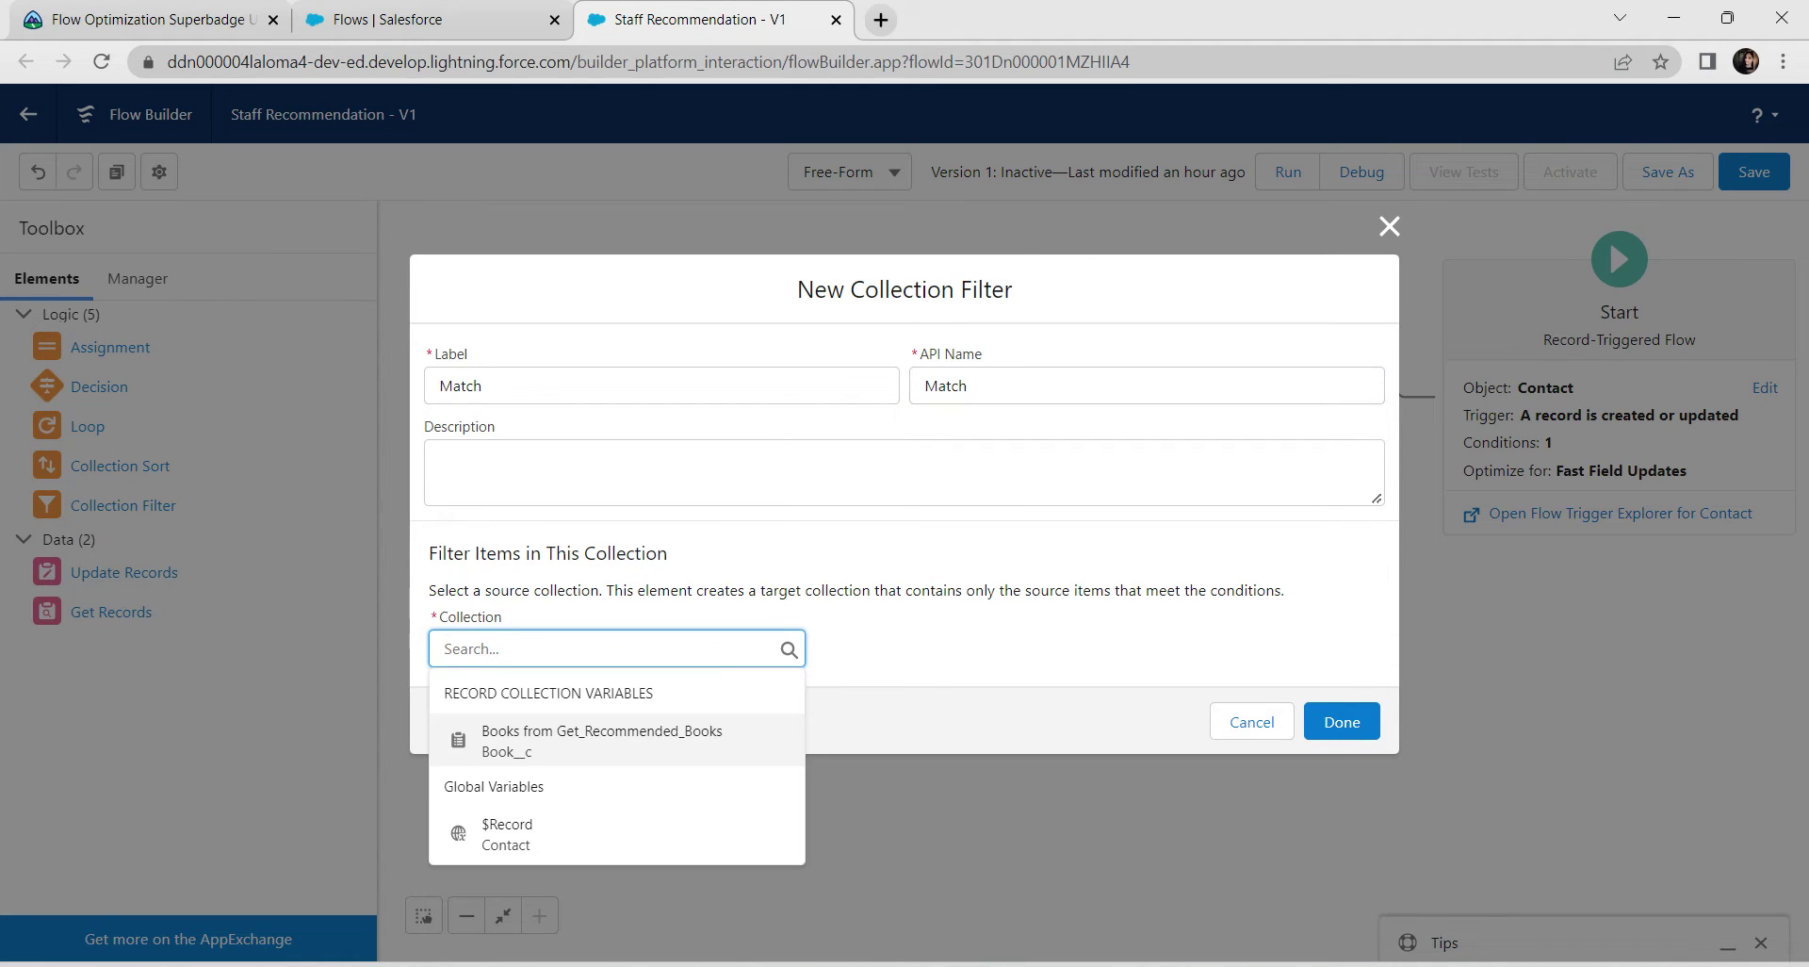
{"action": "key", "text": "alt+Tab"}
{"action": "left_click", "coordinate": [616, 637]}
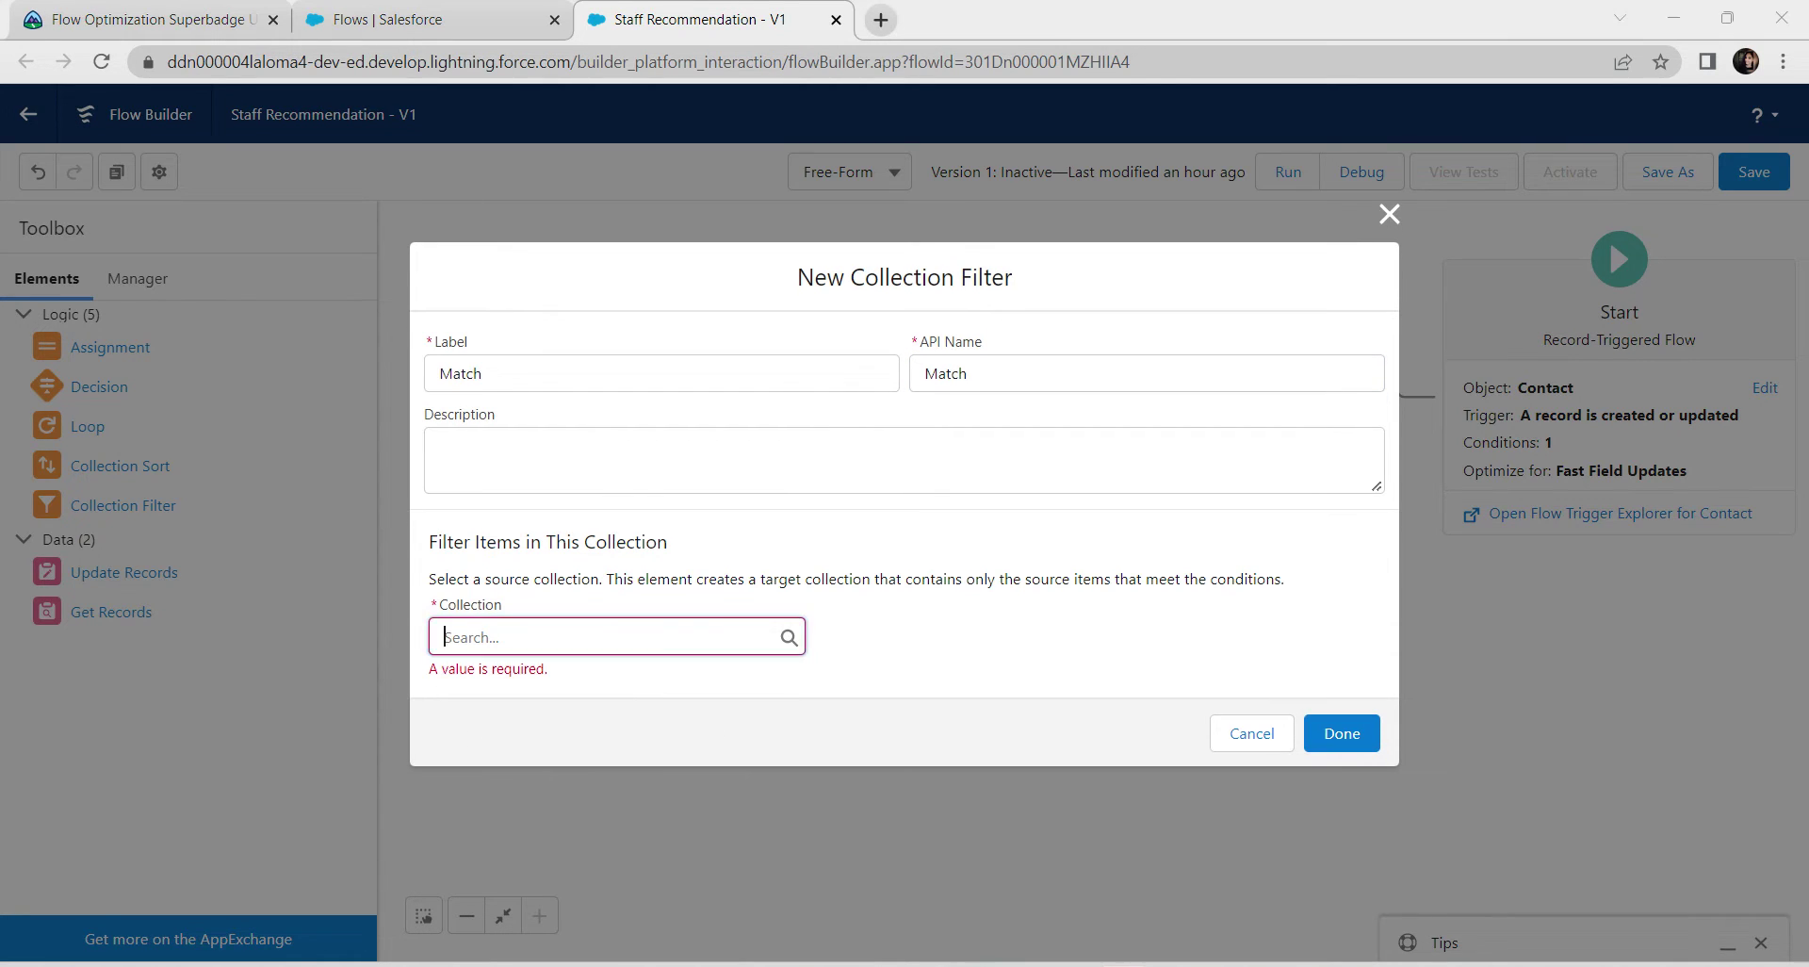
{"action": "type", "text": "{!Get_Recommended_Books}"}
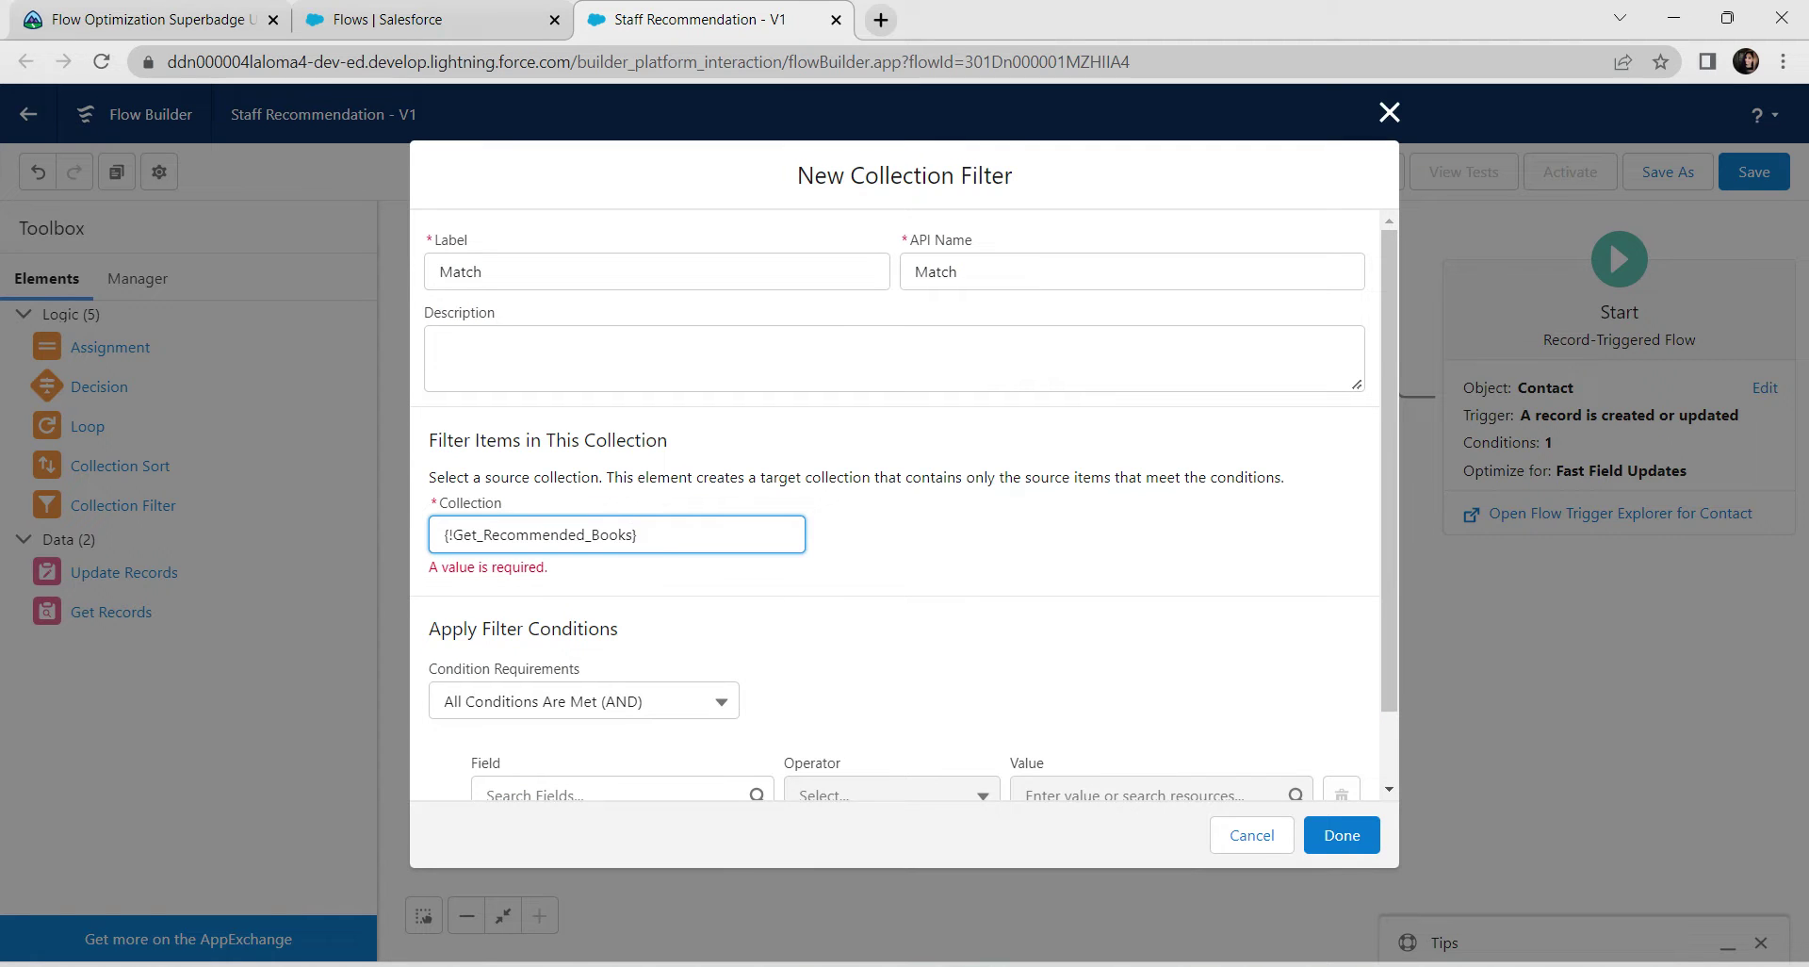
Set the Match filter's condition to field Genre__c with operator Equals.
{"action": "scroll", "coordinate": [895, 518], "scroll_direction": "down", "scroll_amount": 2}
{"action": "left_click", "coordinate": [608, 711]}
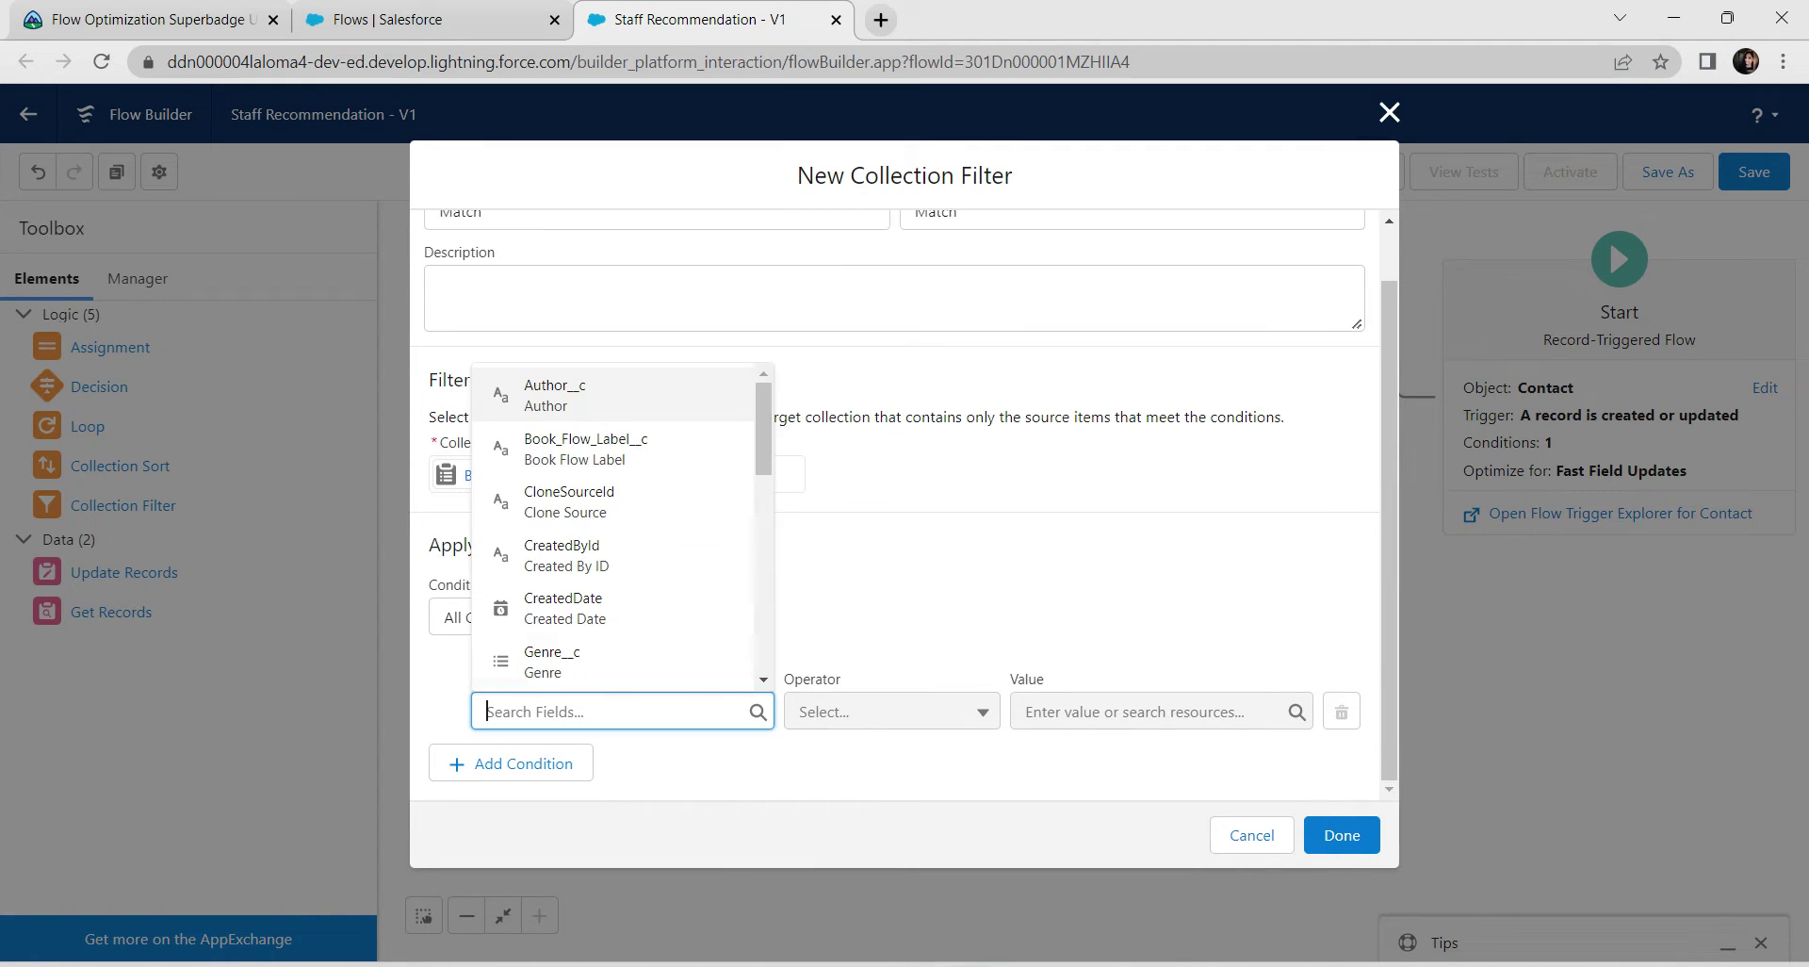
{"action": "left_click", "coordinate": [608, 661]}
{"action": "left_click", "coordinate": [890, 711]}
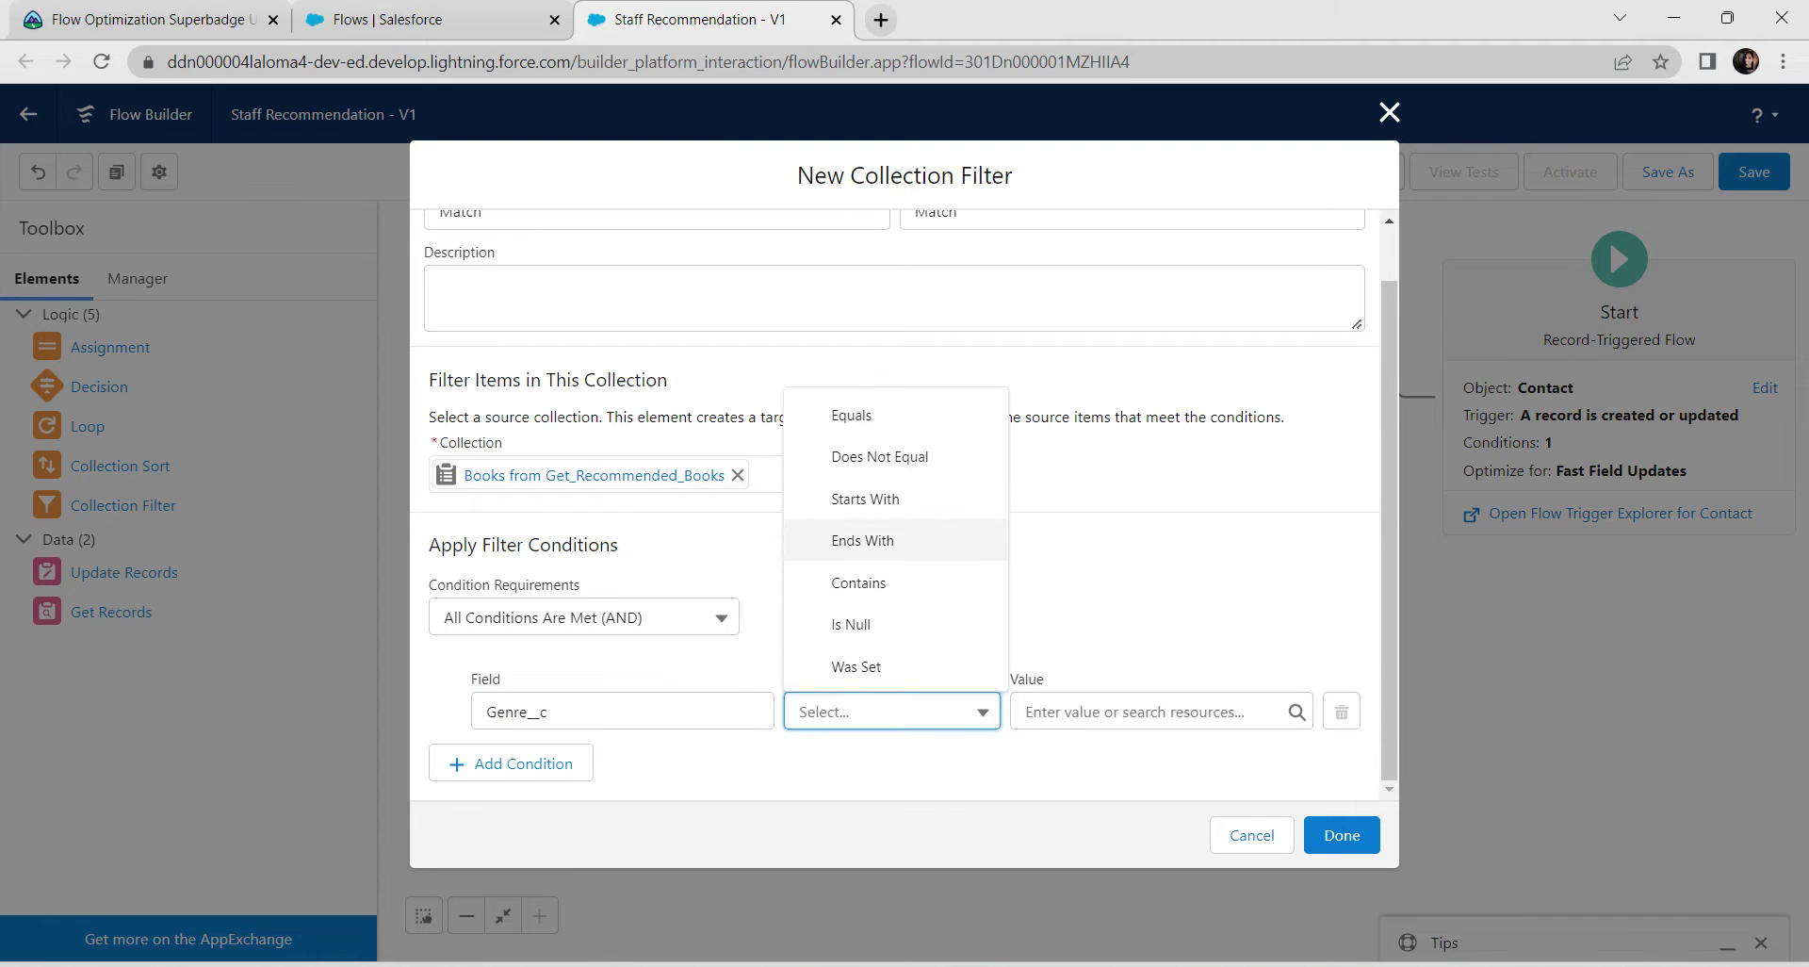
{"action": "left_click", "coordinate": [894, 415]}
Choose the $Record global variable as the source for the Genre__c condition's value.
{"action": "left_click", "coordinate": [1150, 711]}
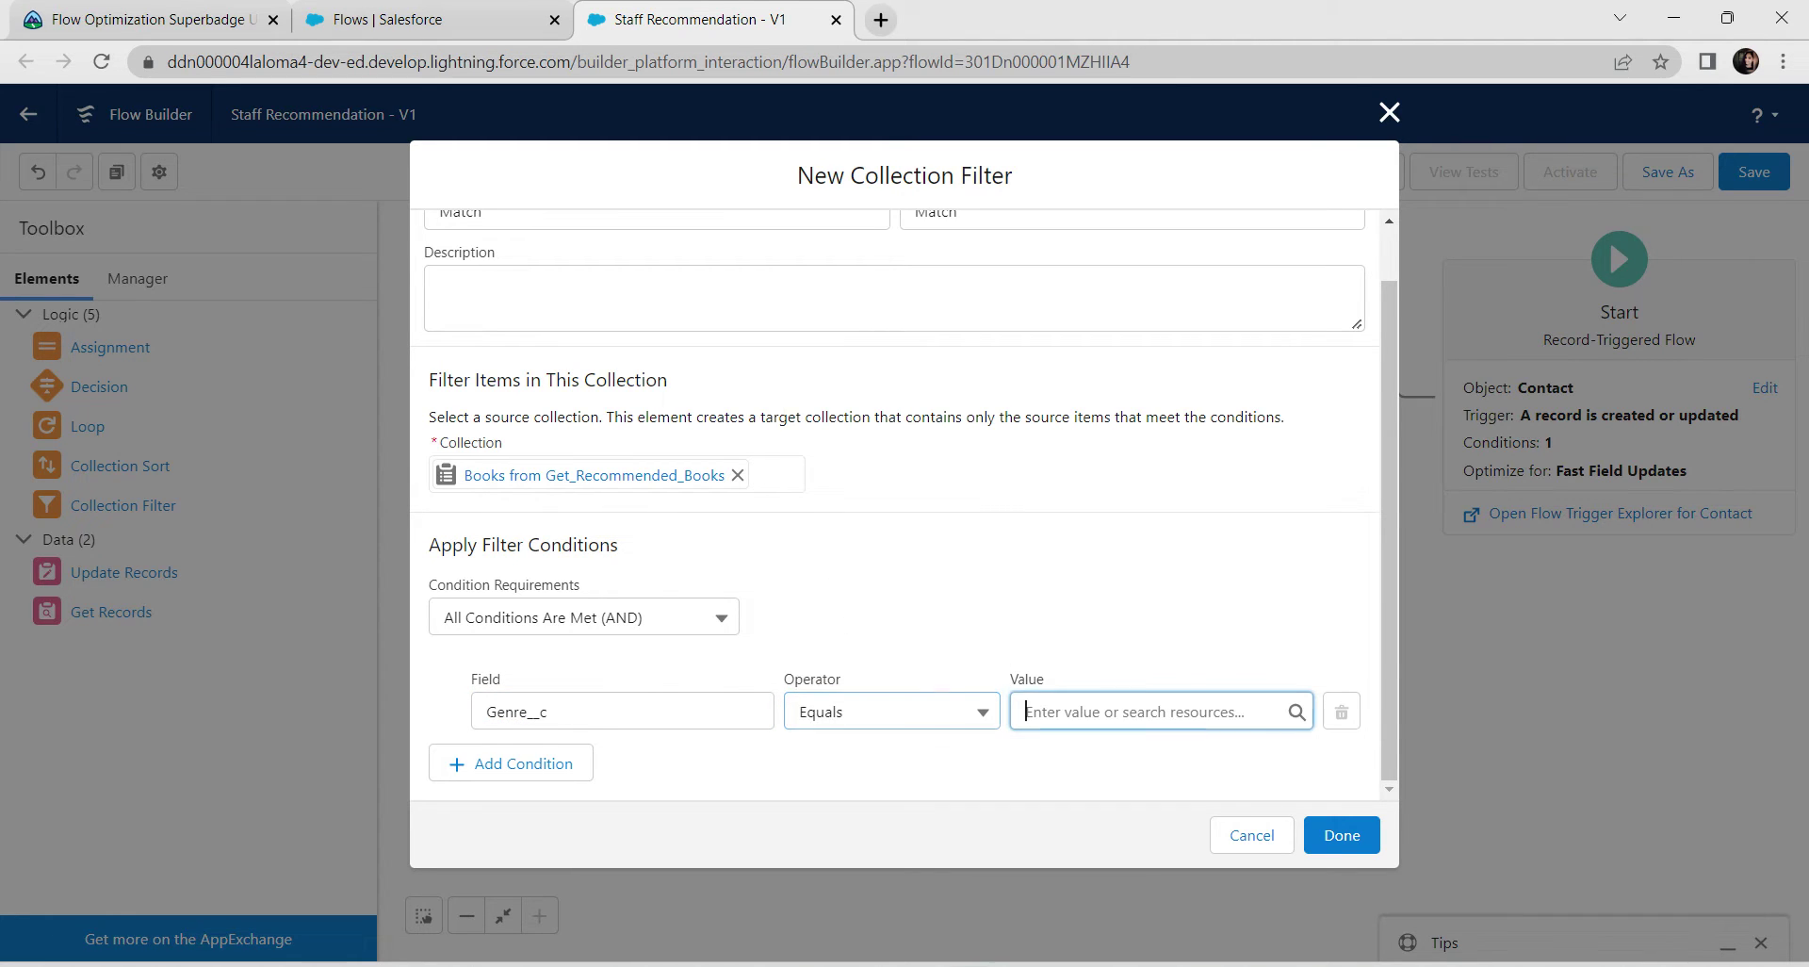
{"action": "type", "text": "re"}
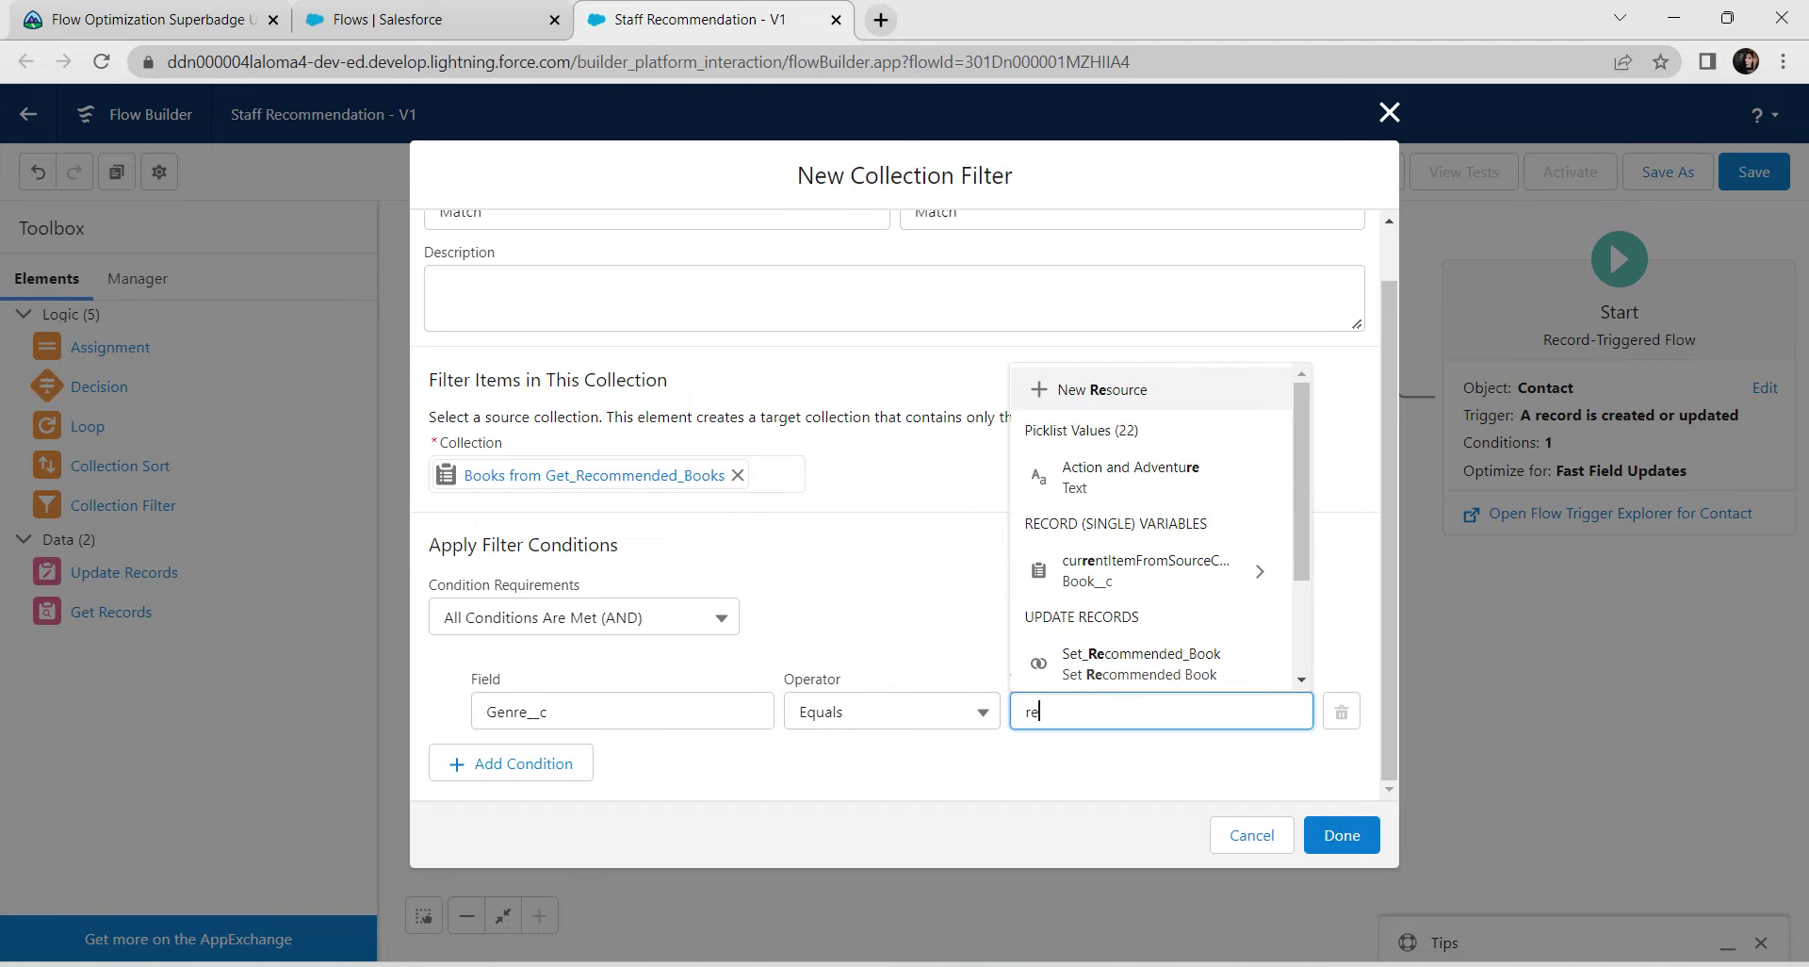
{"action": "type", "text": "co"}
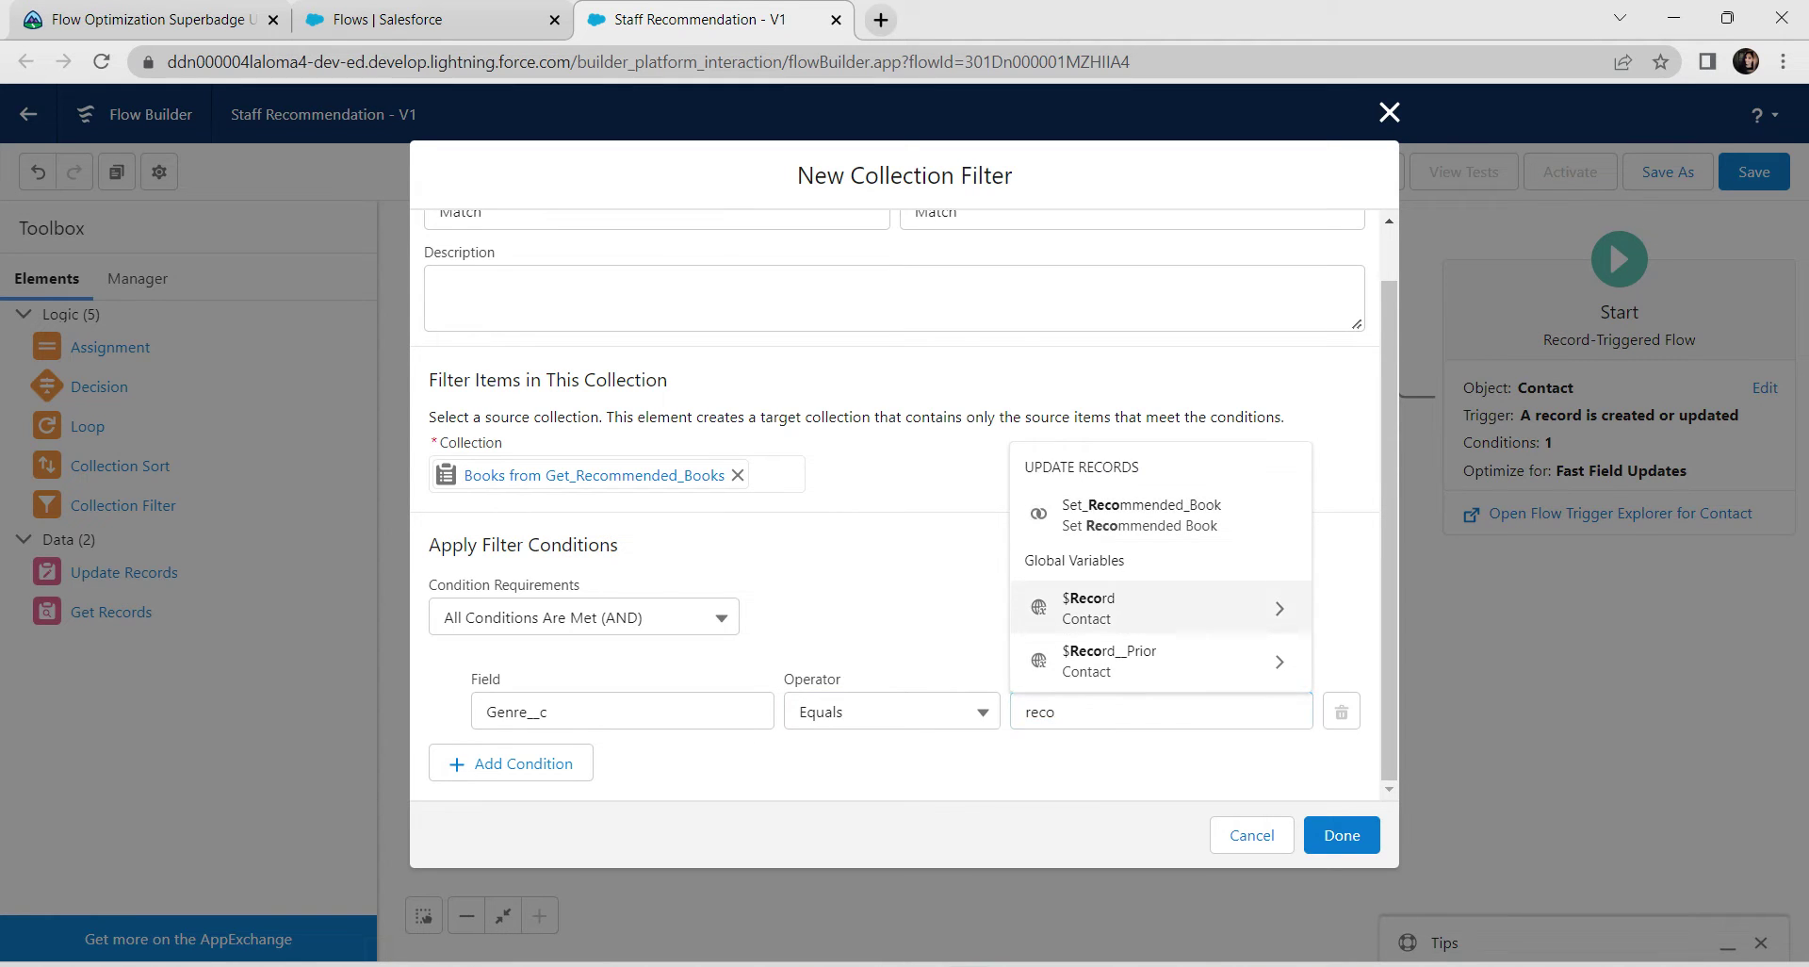
{"action": "left_click", "coordinate": [1089, 608]}
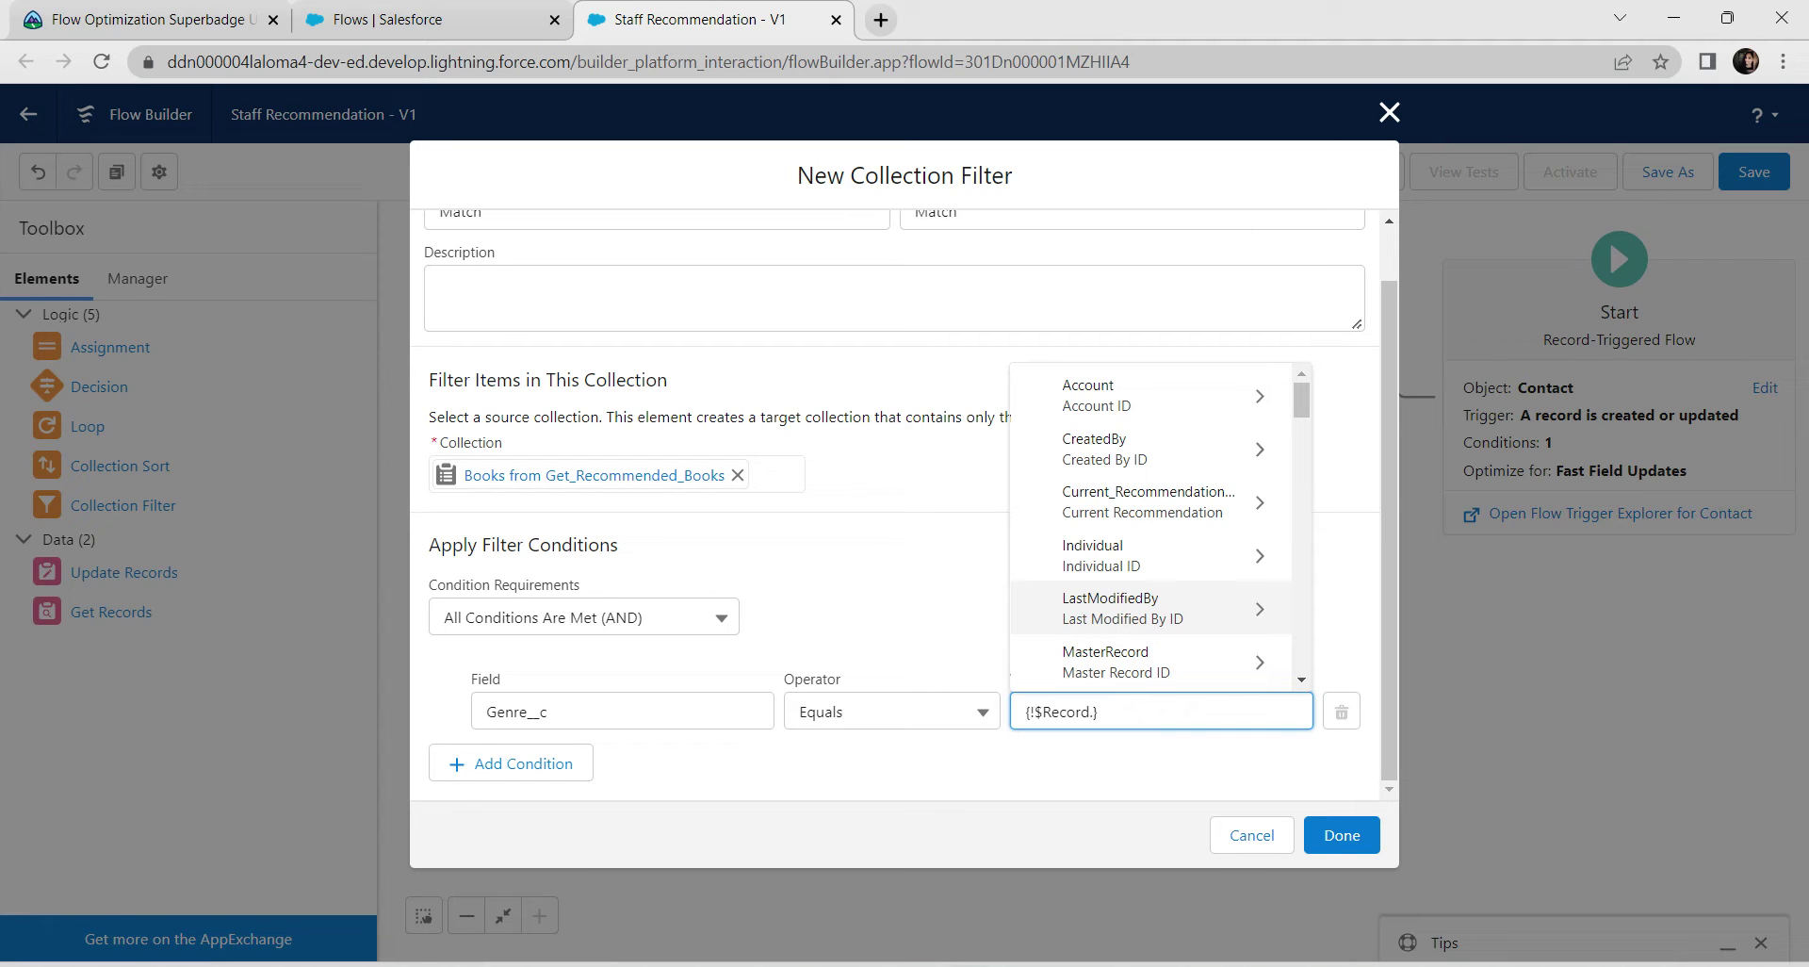
{"action": "key", "text": "BackSpace"}
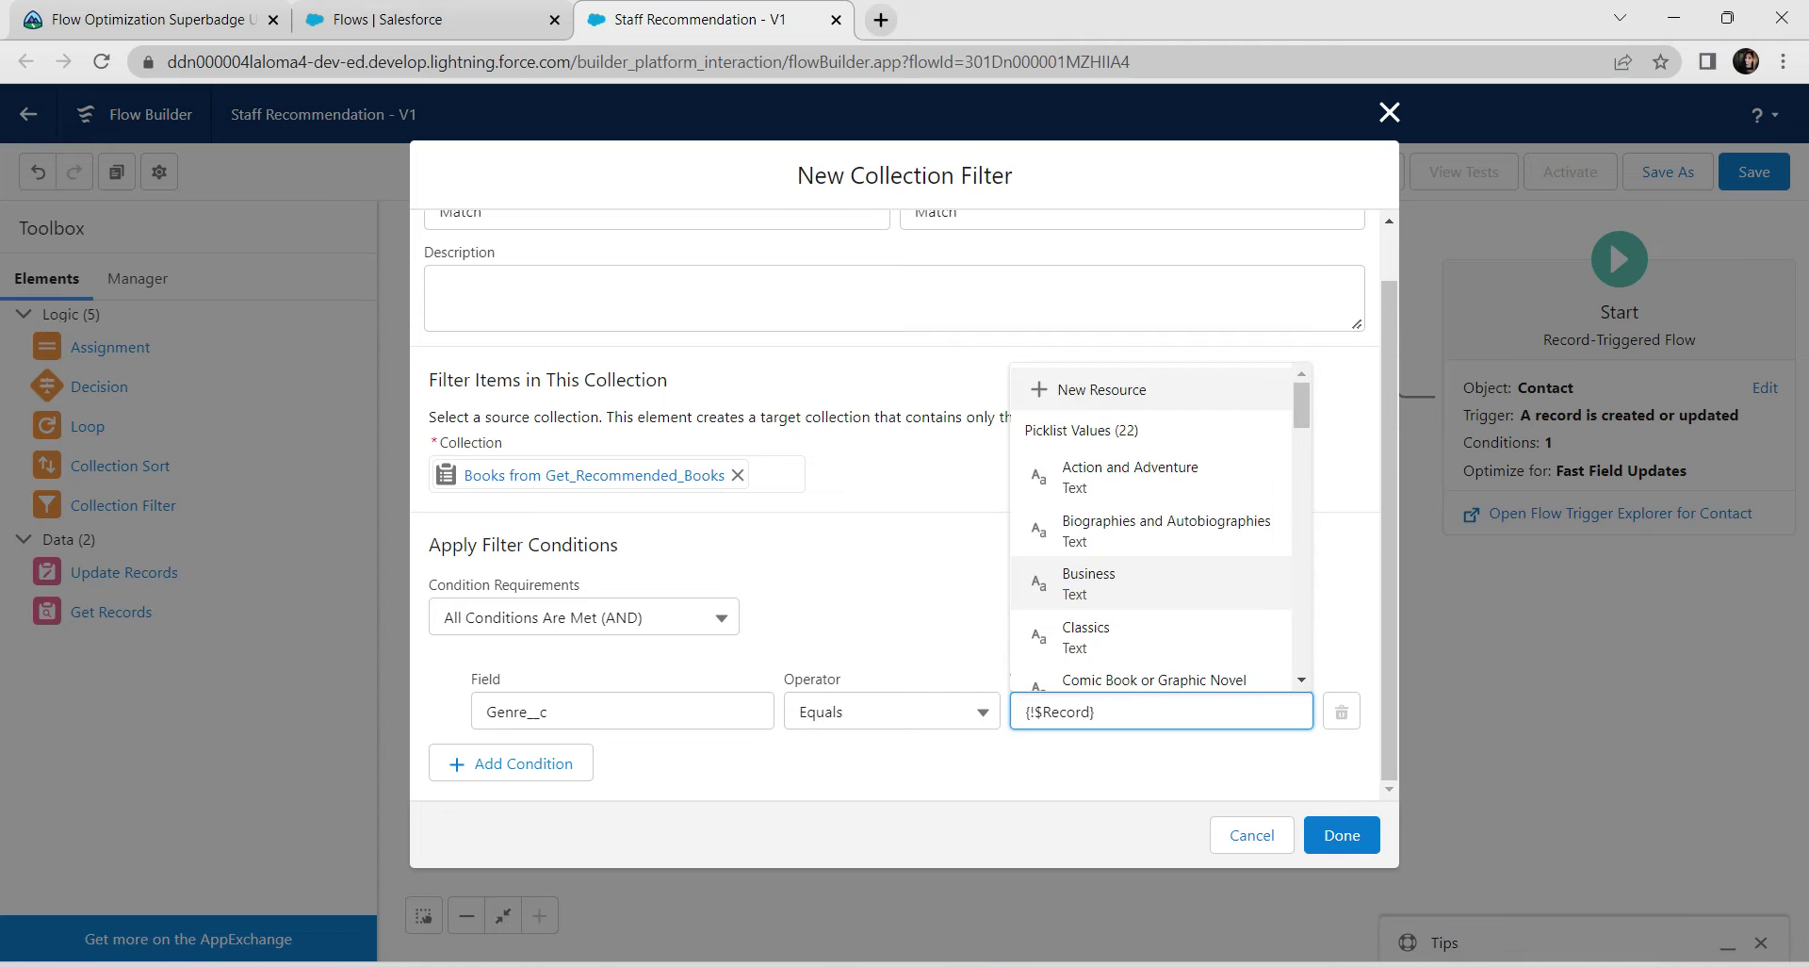
{"action": "type", "text": "fa"}
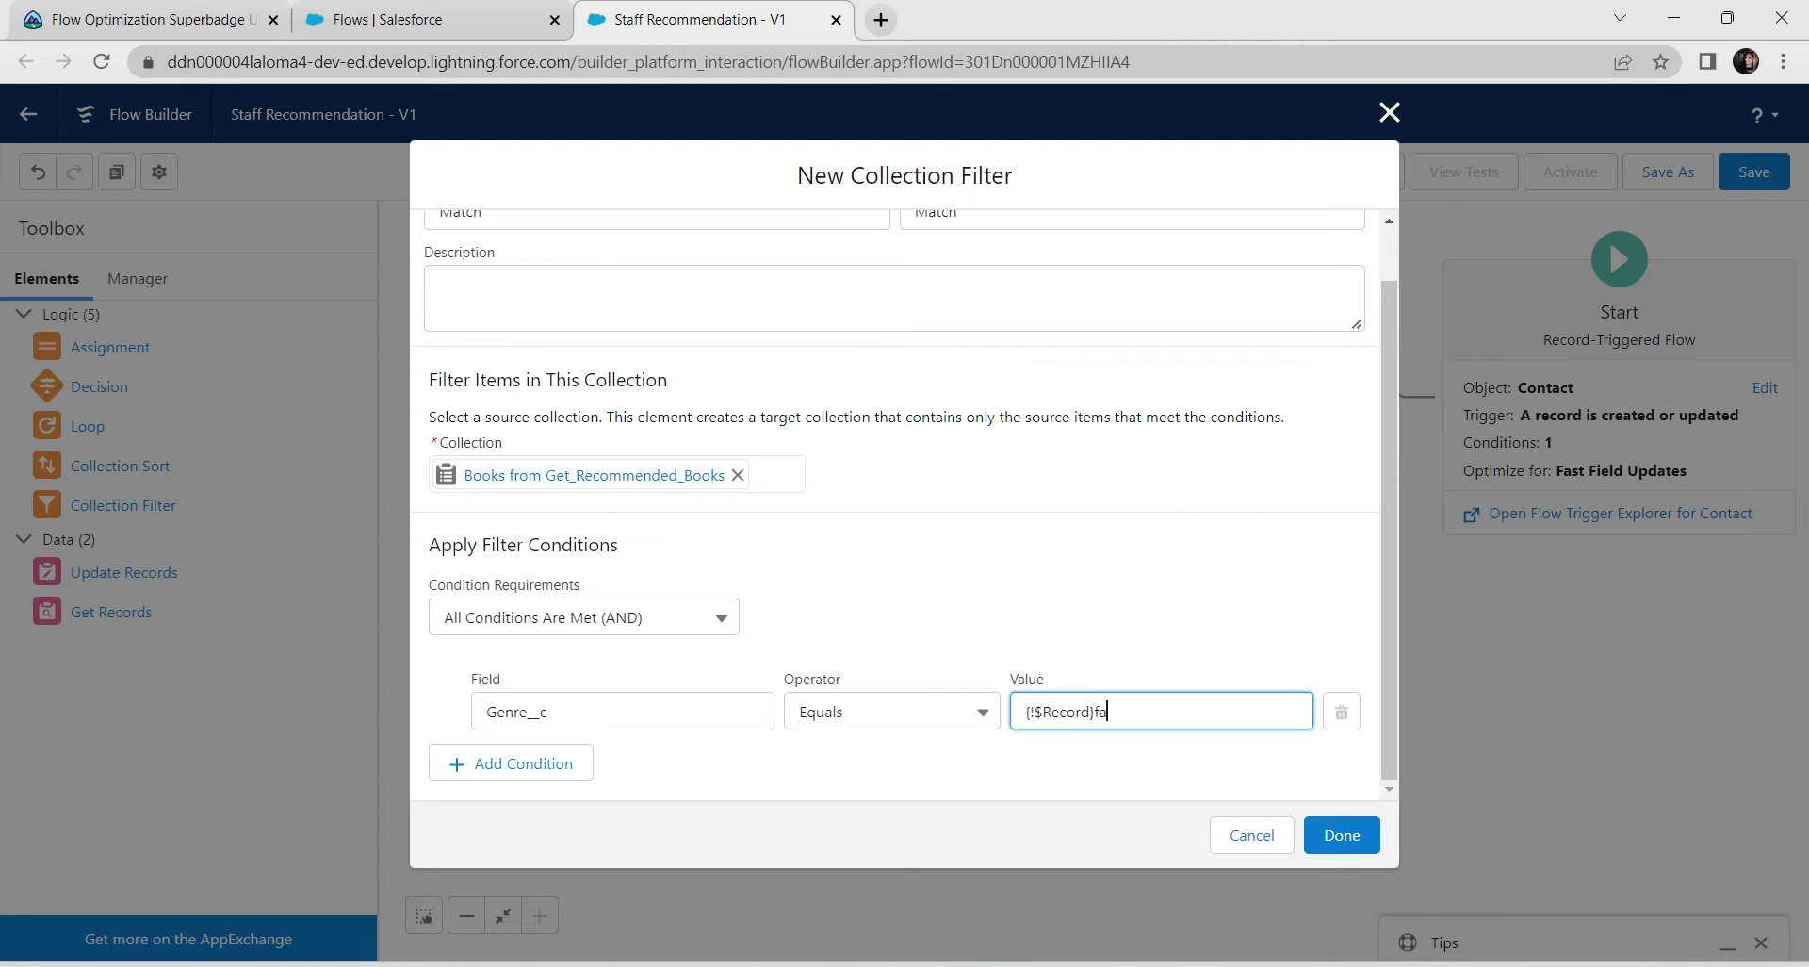
{"action": "type", "text": "vo"}
{"action": "key", "text": "BackSpace"}
{"action": "type", "text": "fa"}
{"action": "key", "text": "BackSpace"}
{"action": "key", "text": "BackSpace"}
{"action": "key", "text": "alt+Tab"}
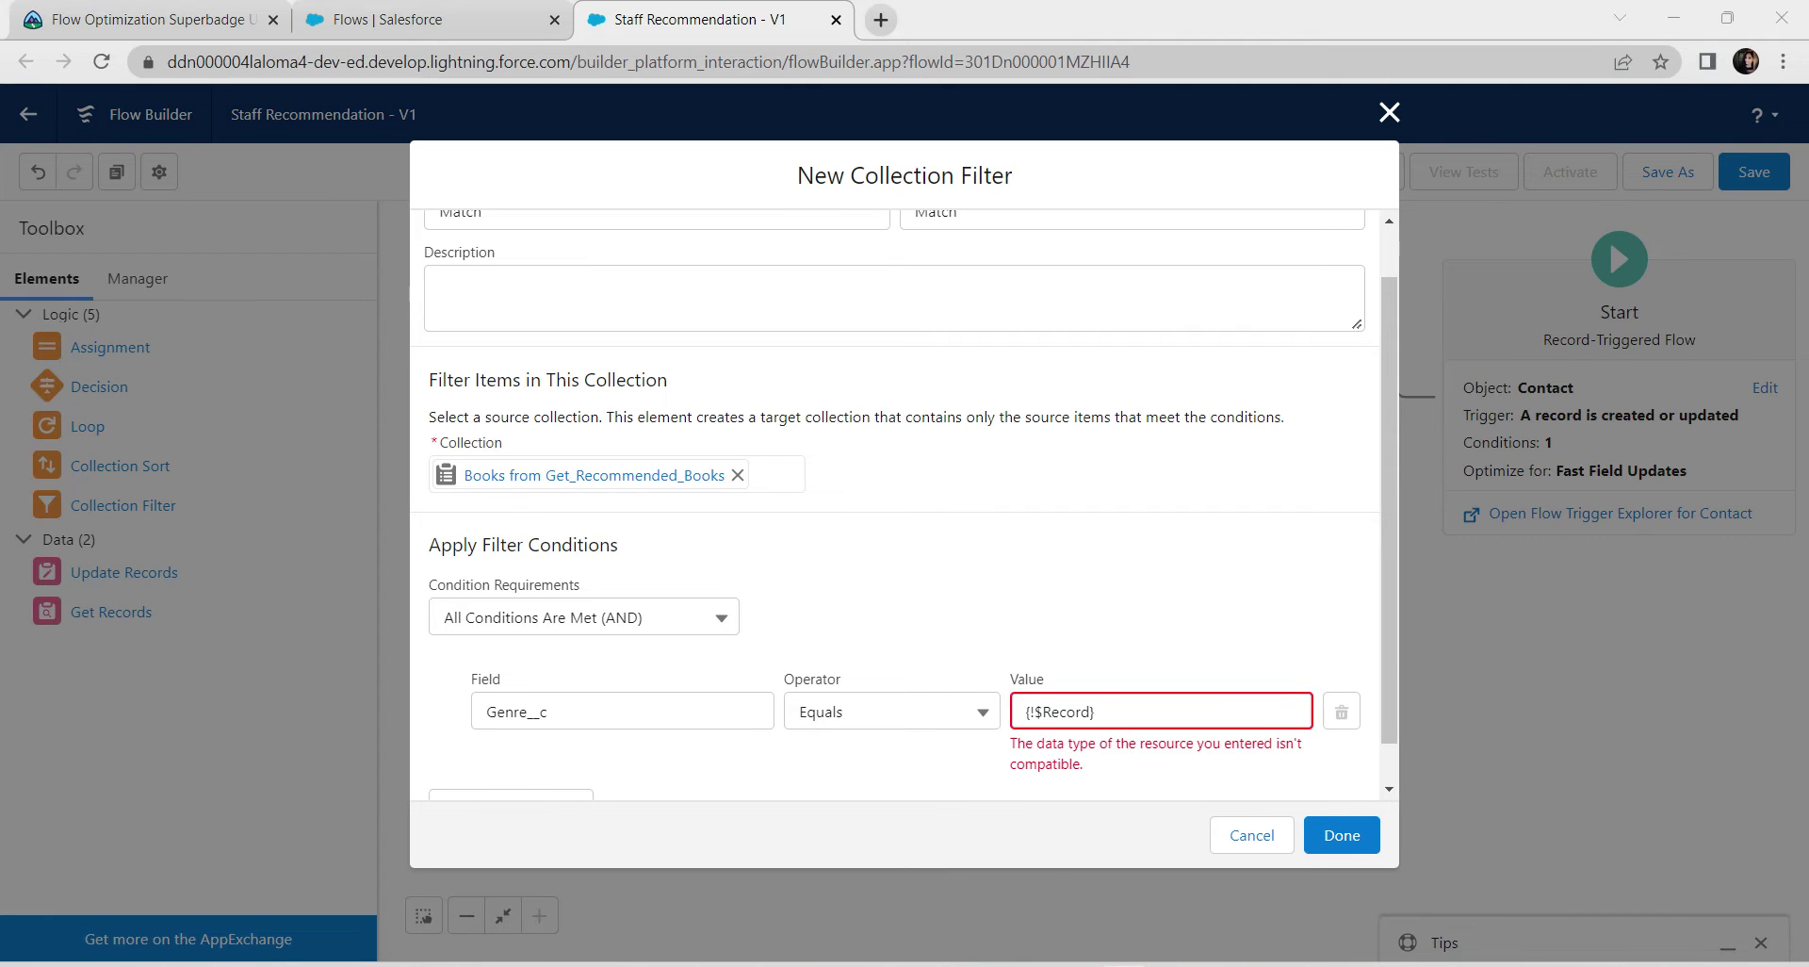
Complete the Genre__c condition's value as {!$Record.Favorite_Genre__c} and apply the Match Collection Filter.
{"action": "left_click", "coordinate": [1095, 712]}
{"action": "type", "text": "."}
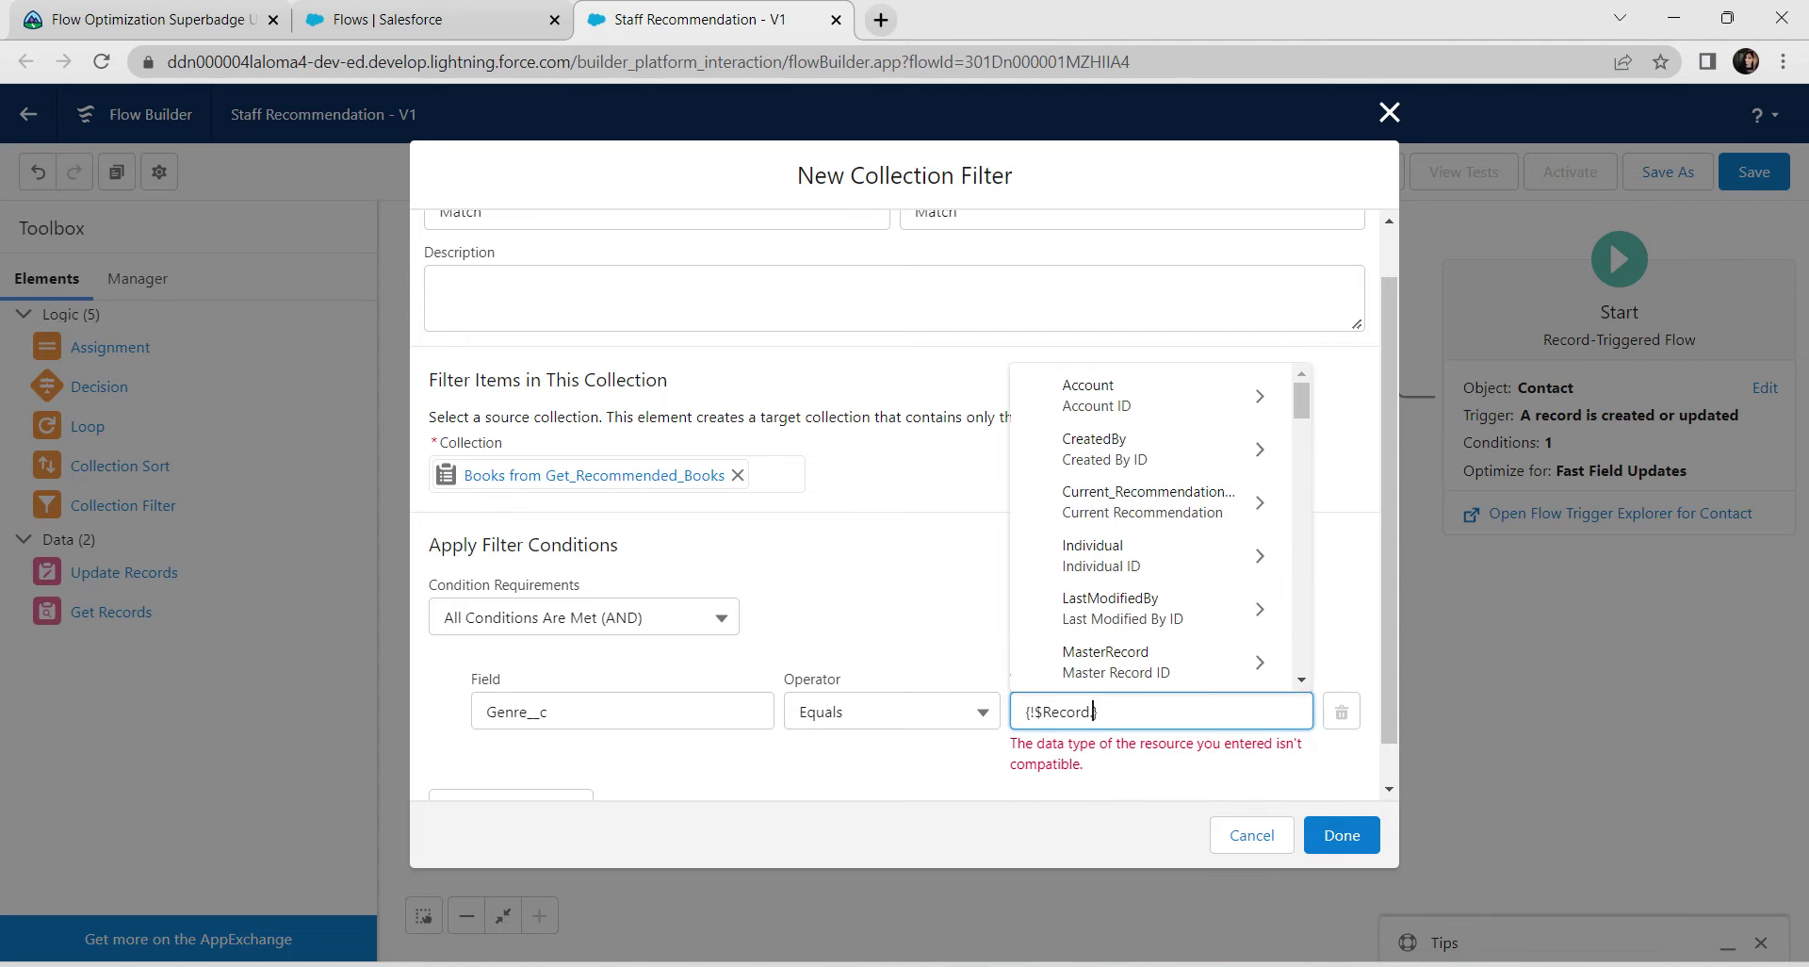
{"action": "scroll", "coordinate": [1149, 479], "scroll_direction": "down", "scroll_amount": 2}
{"action": "scroll", "coordinate": [1150, 479], "scroll_direction": "down", "scroll_amount": 8}
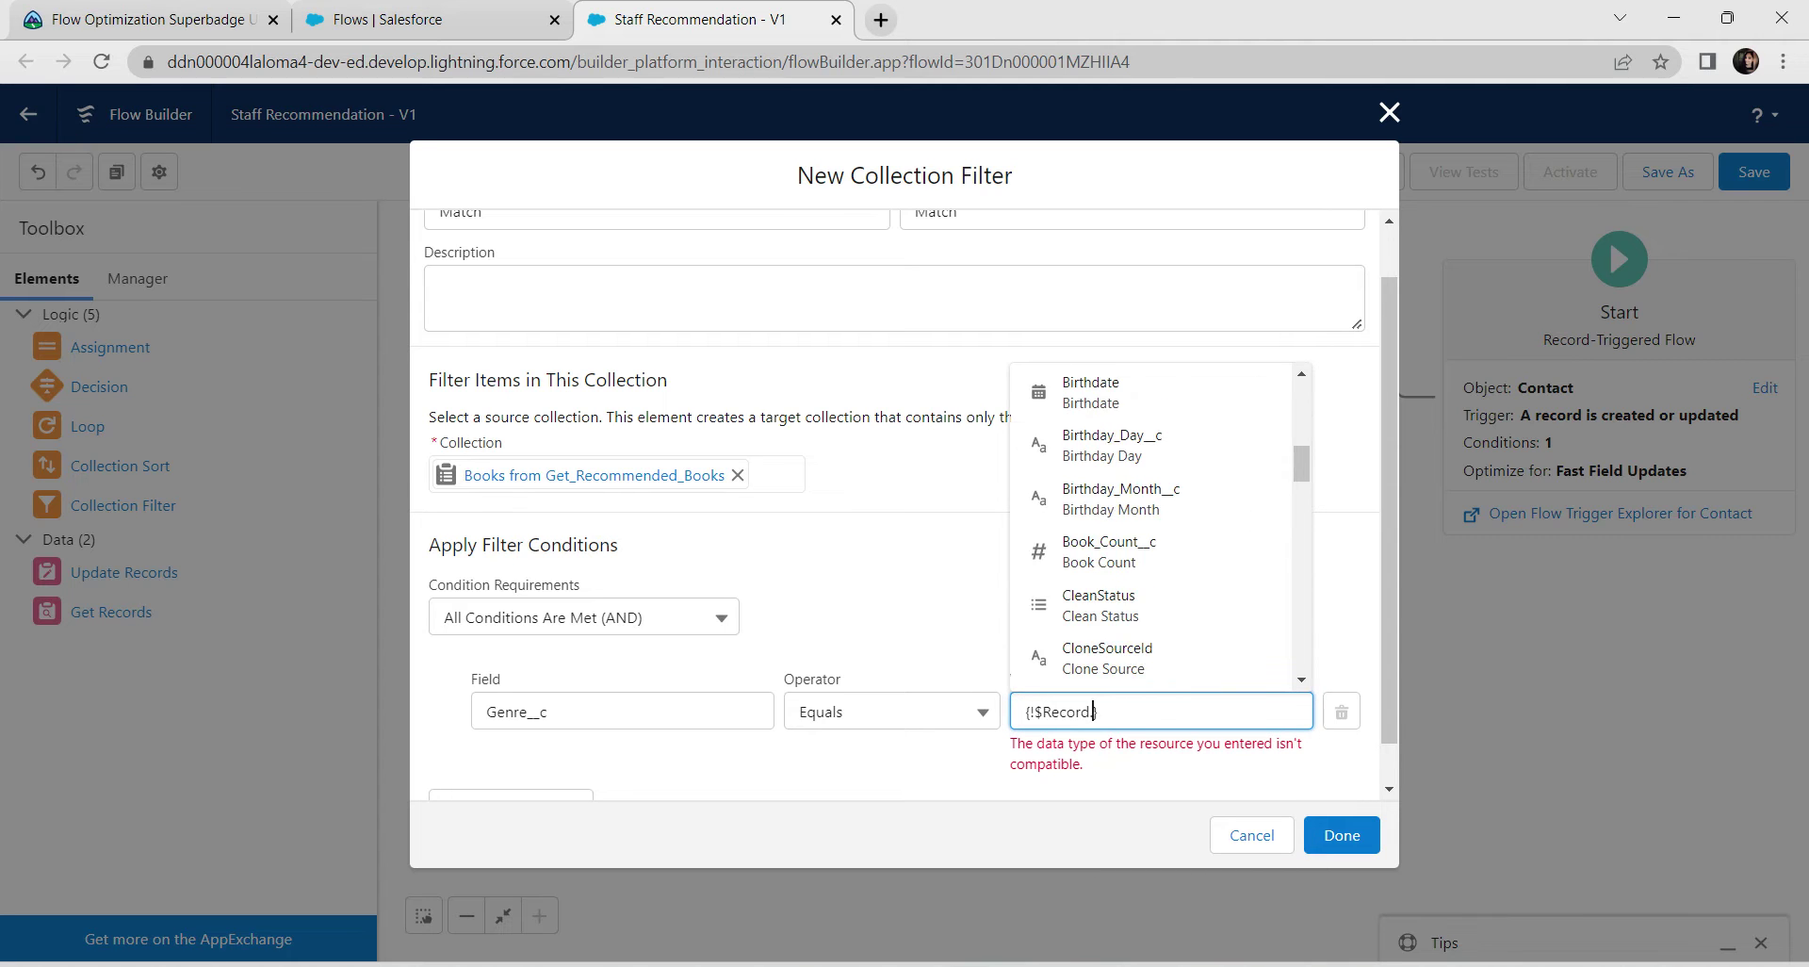
{"action": "scroll", "coordinate": [1150, 525], "scroll_direction": "down", "scroll_amount": 3}
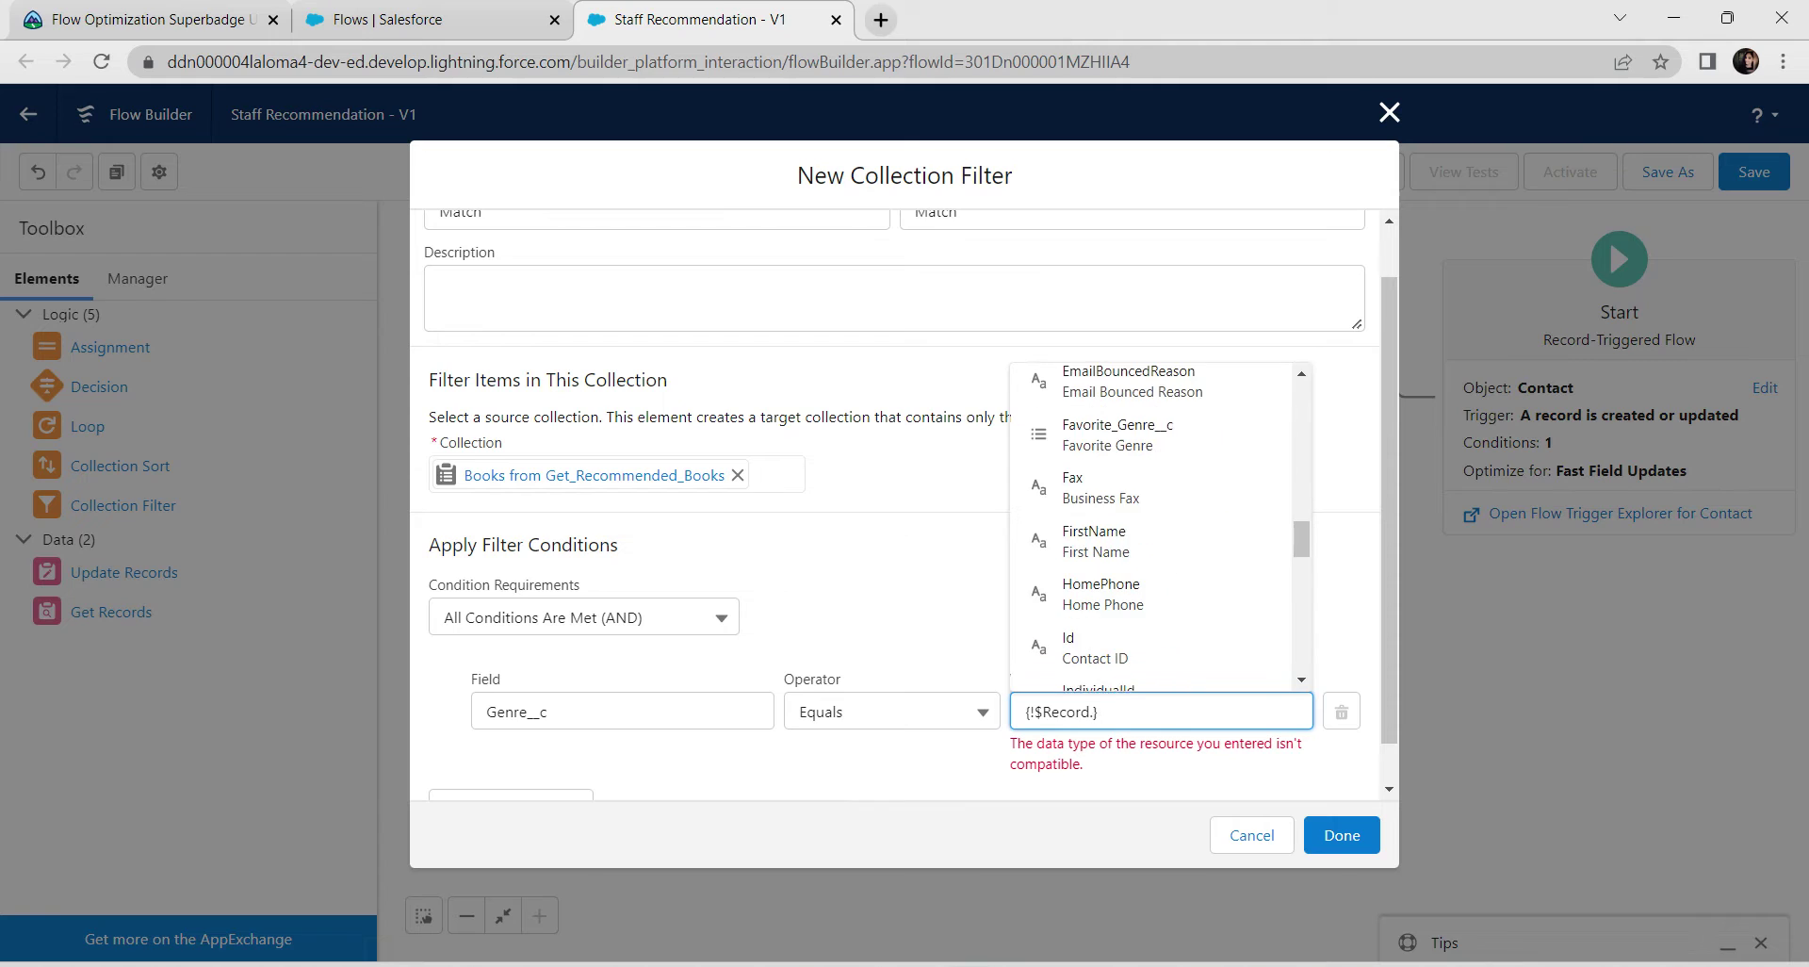
{"action": "left_click", "coordinate": [1117, 415]}
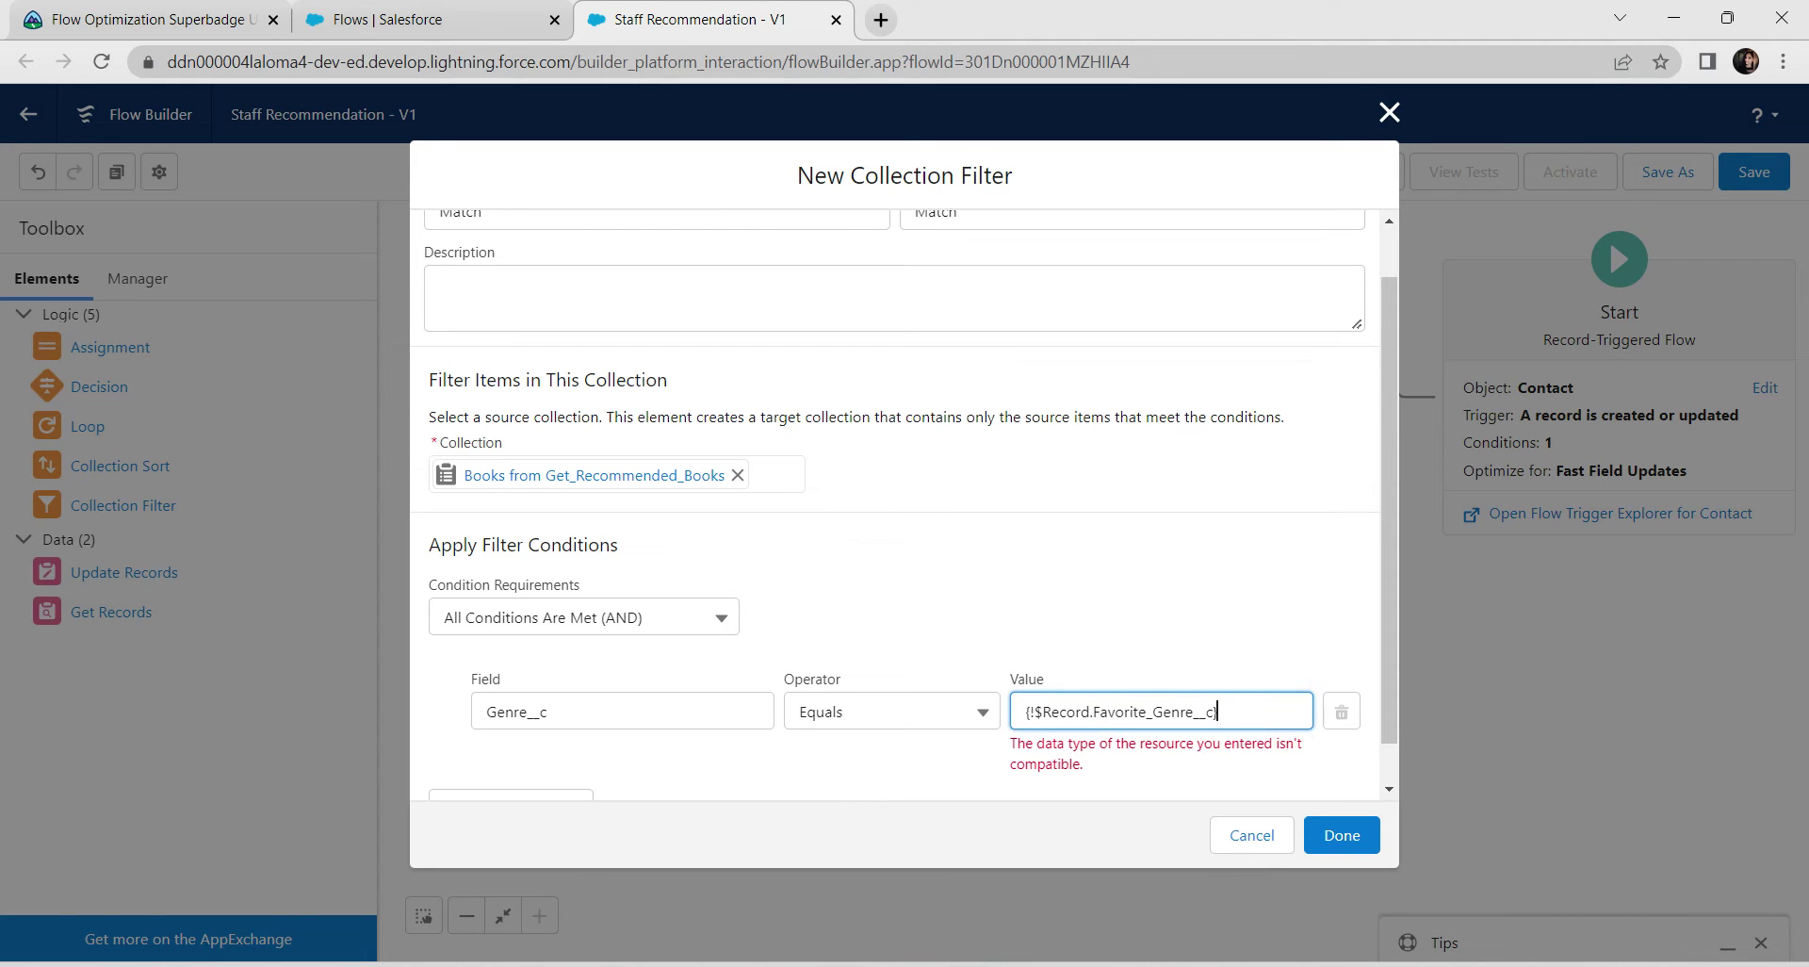
{"action": "left_click", "coordinate": [1108, 701]}
{"action": "left_click", "coordinate": [1120, 761]}
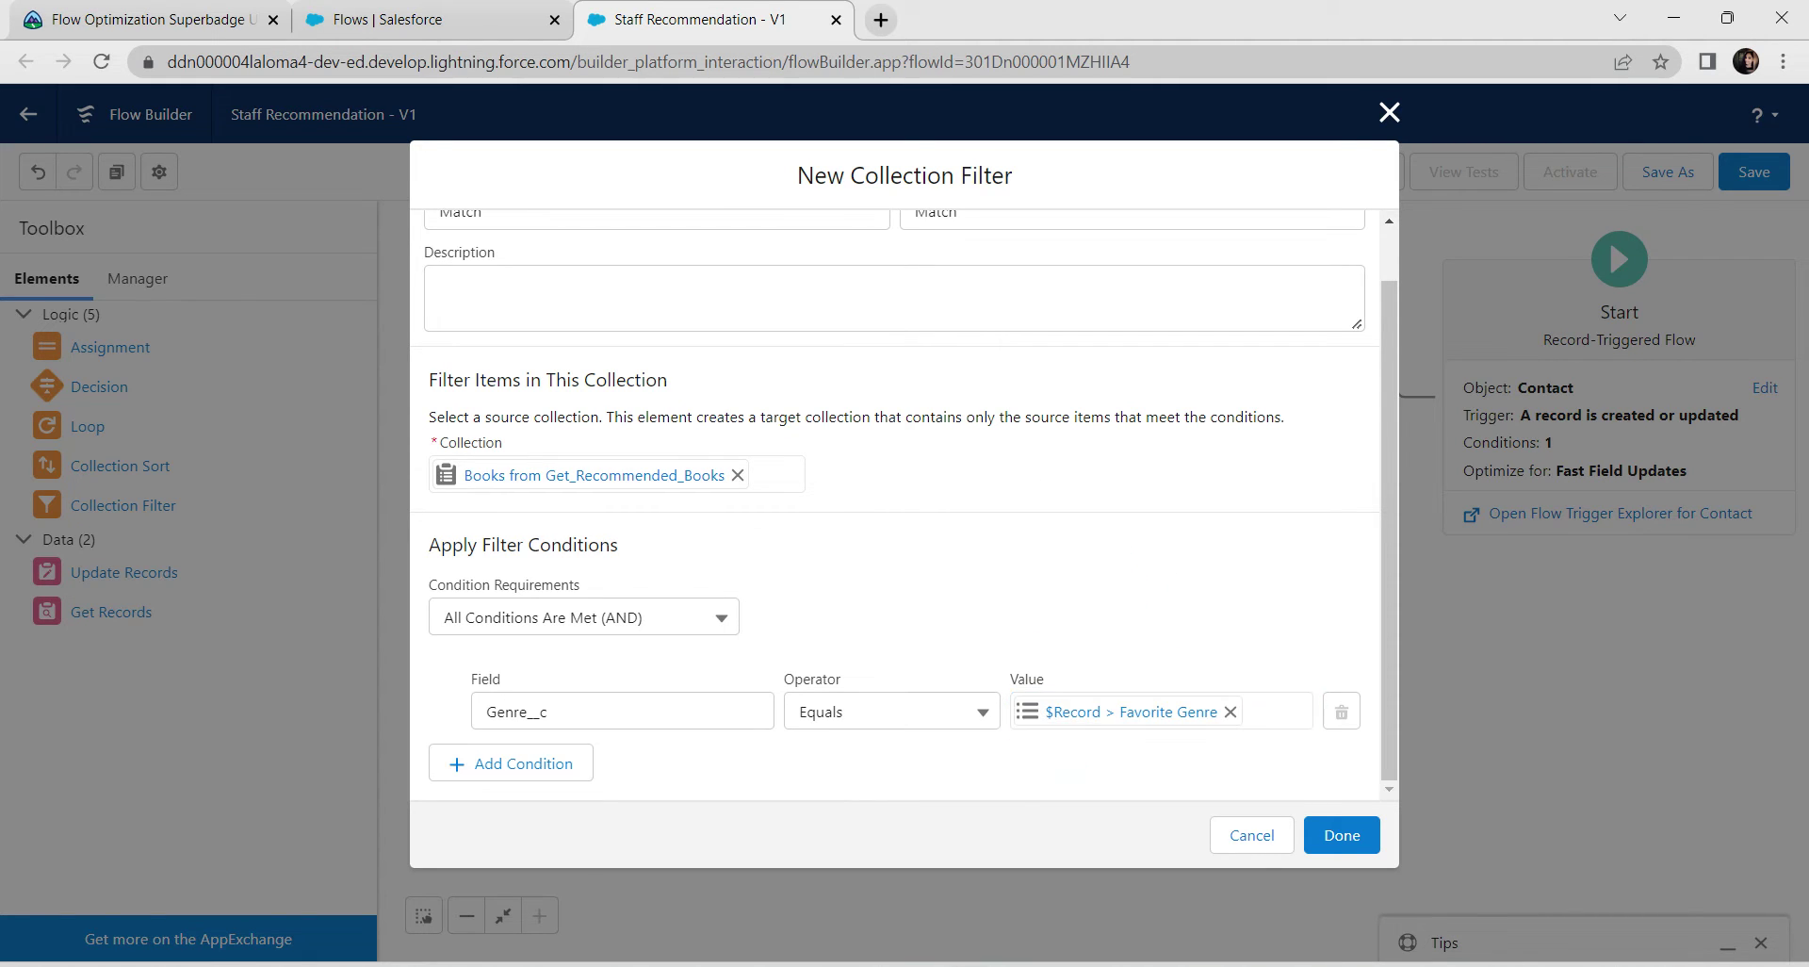
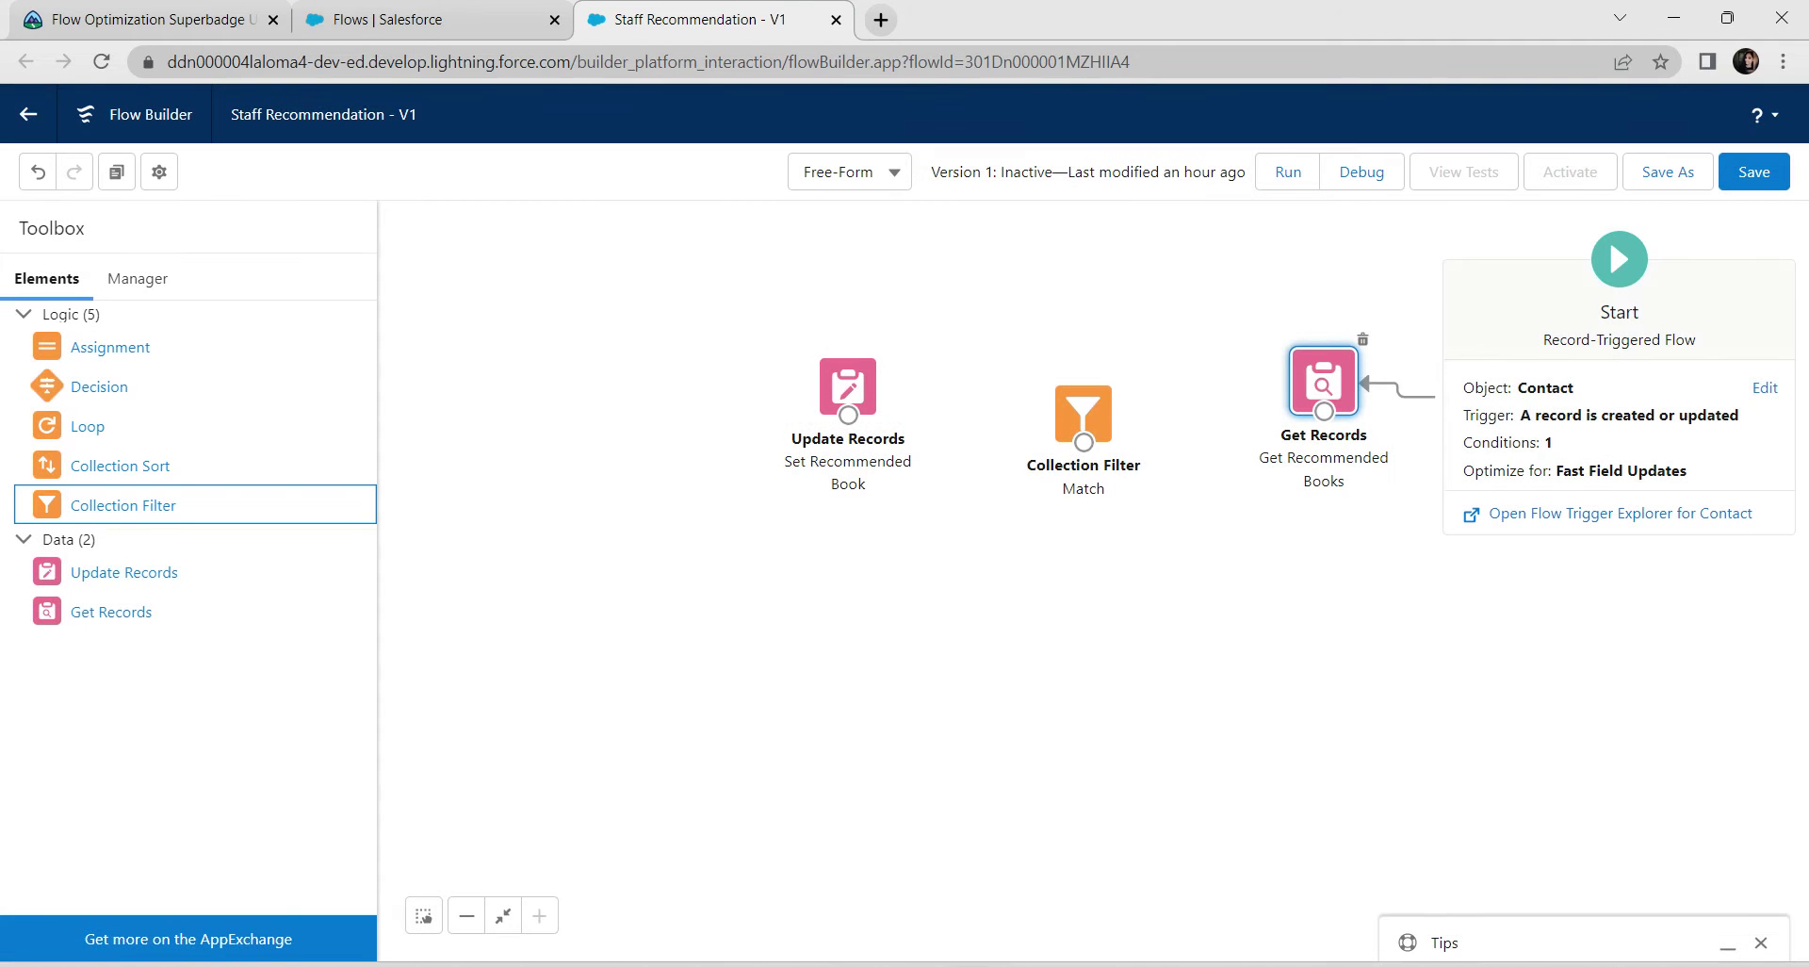
Connect Get Recommended Books to the Match filter, connect Match to Set Recommended Book, and save the flow.
{"action": "left_click_drag", "start_coordinate": [1324, 411], "coordinate": [829, 407]}
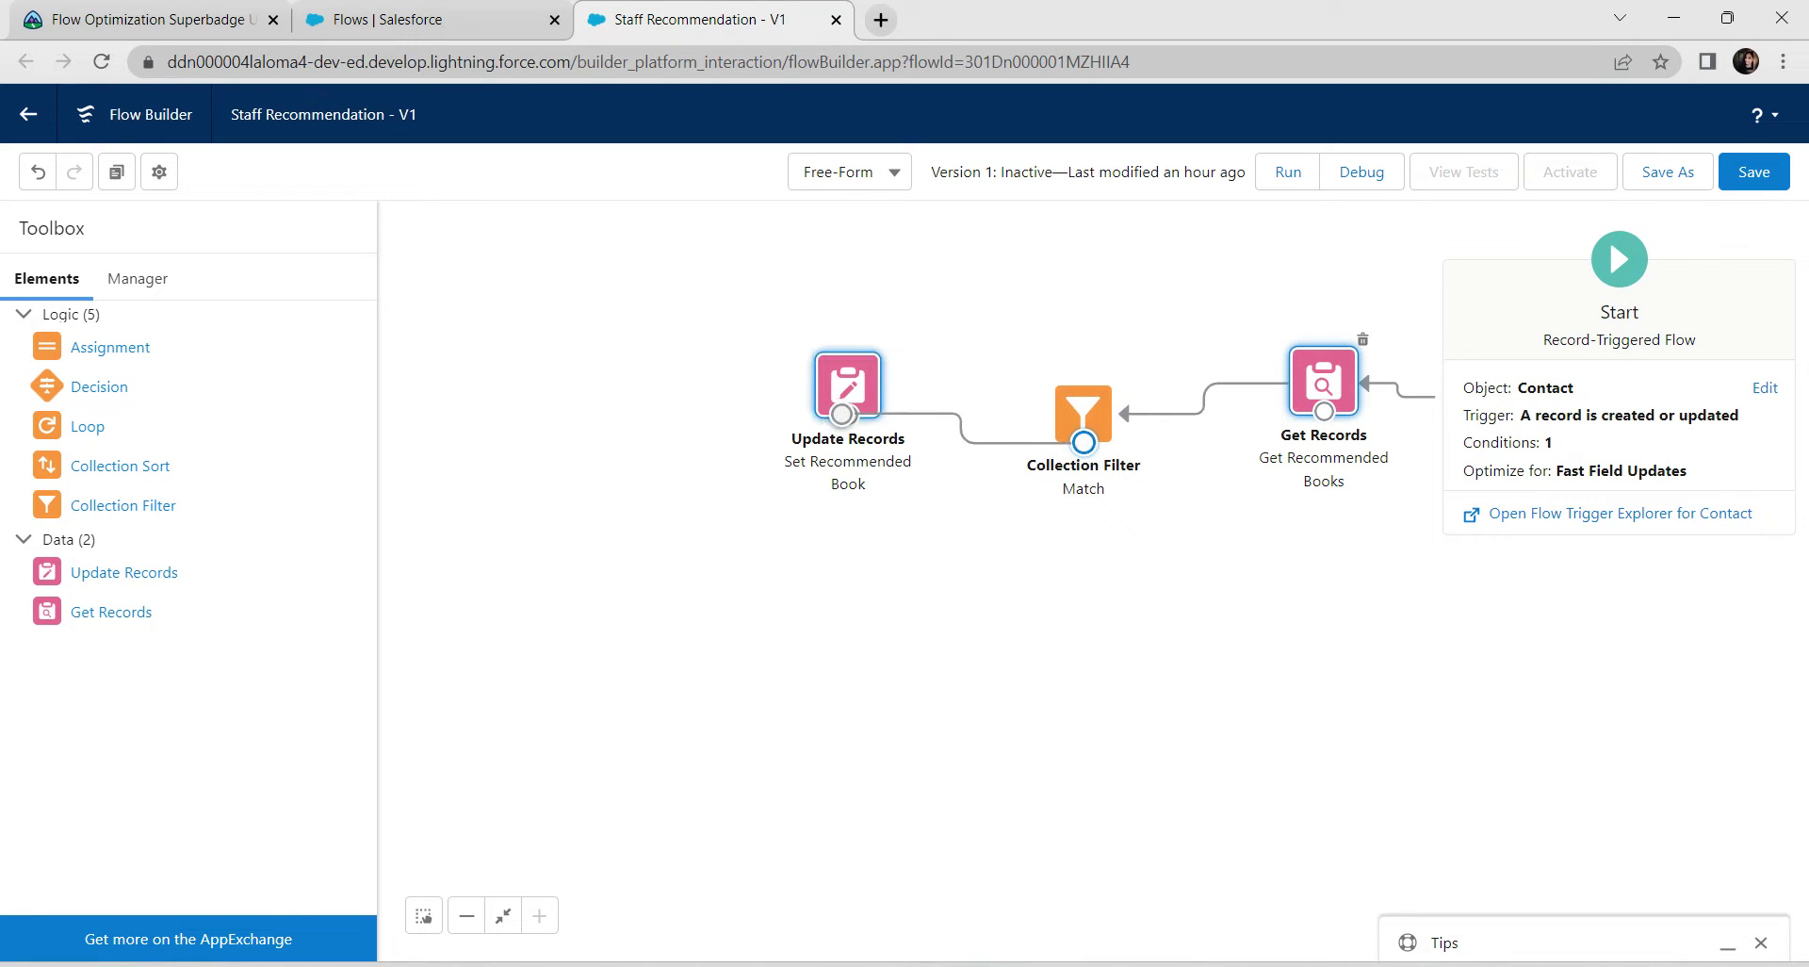
{"action": "left_click", "coordinate": [1753, 172]}
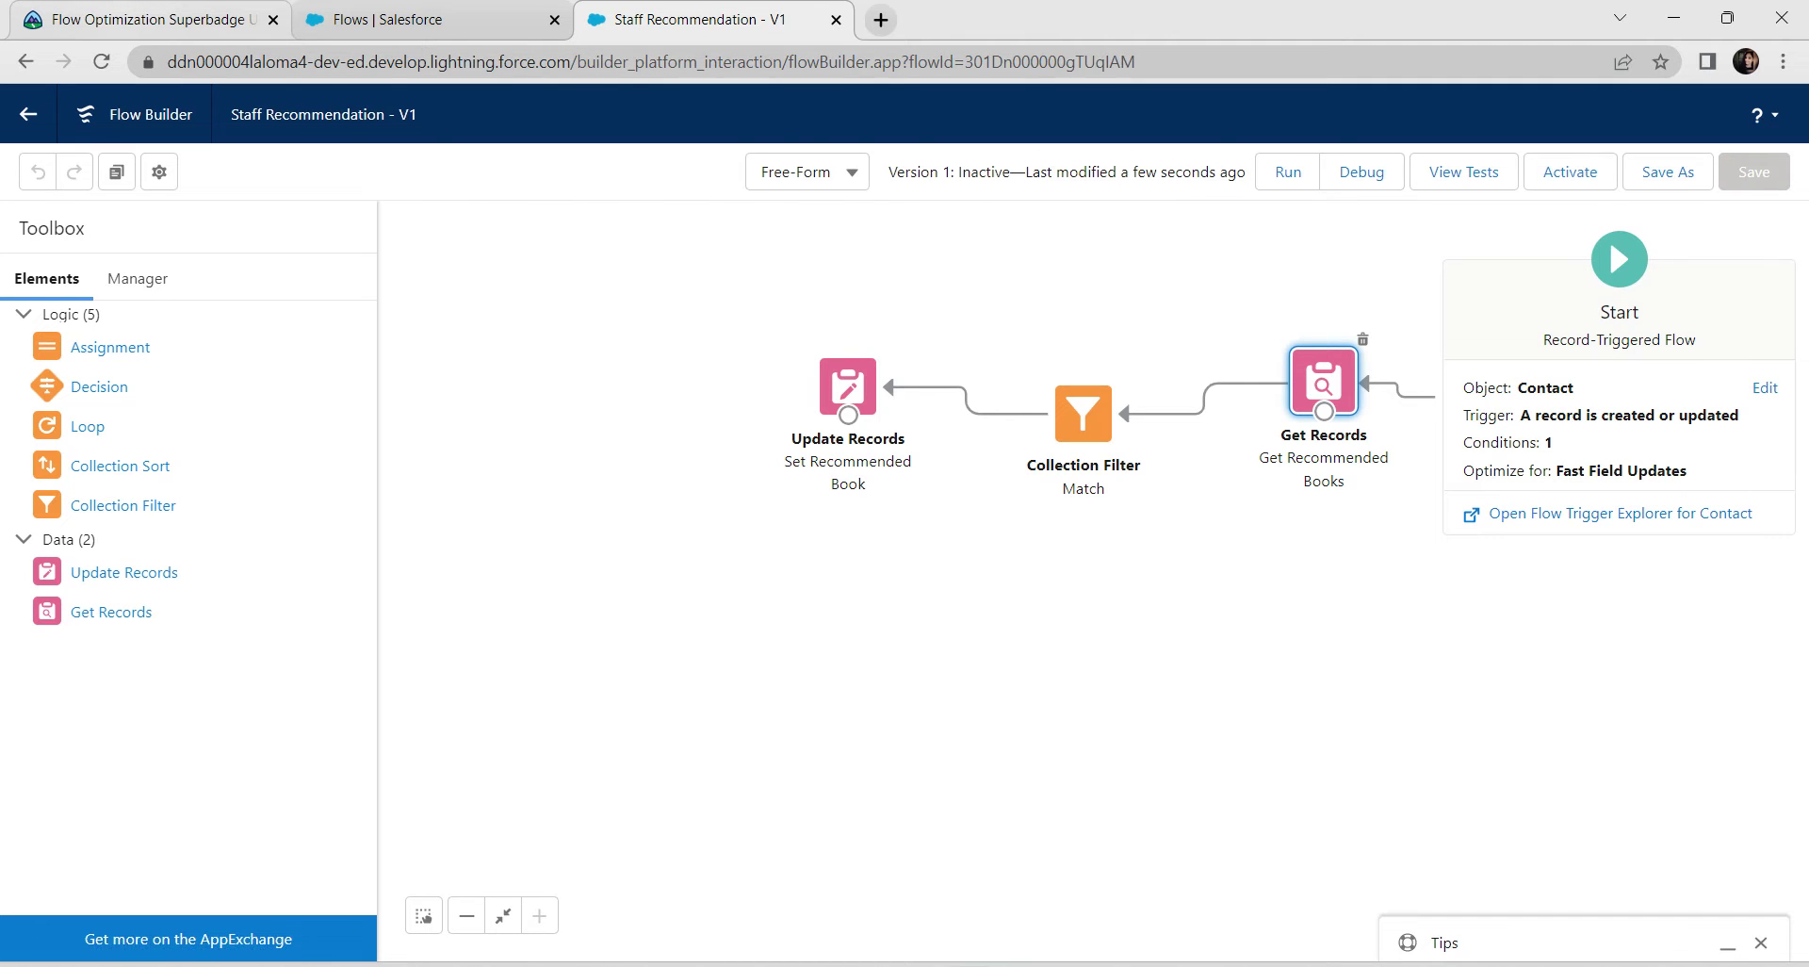
Switch to the Trailhead superbadge page and check the first challenge, Make updates to Staff Recommendation flow, accepting the terms notice.
{"action": "left_click", "coordinate": [141, 19]}
{"action": "left_click", "coordinate": [1176, 437]}
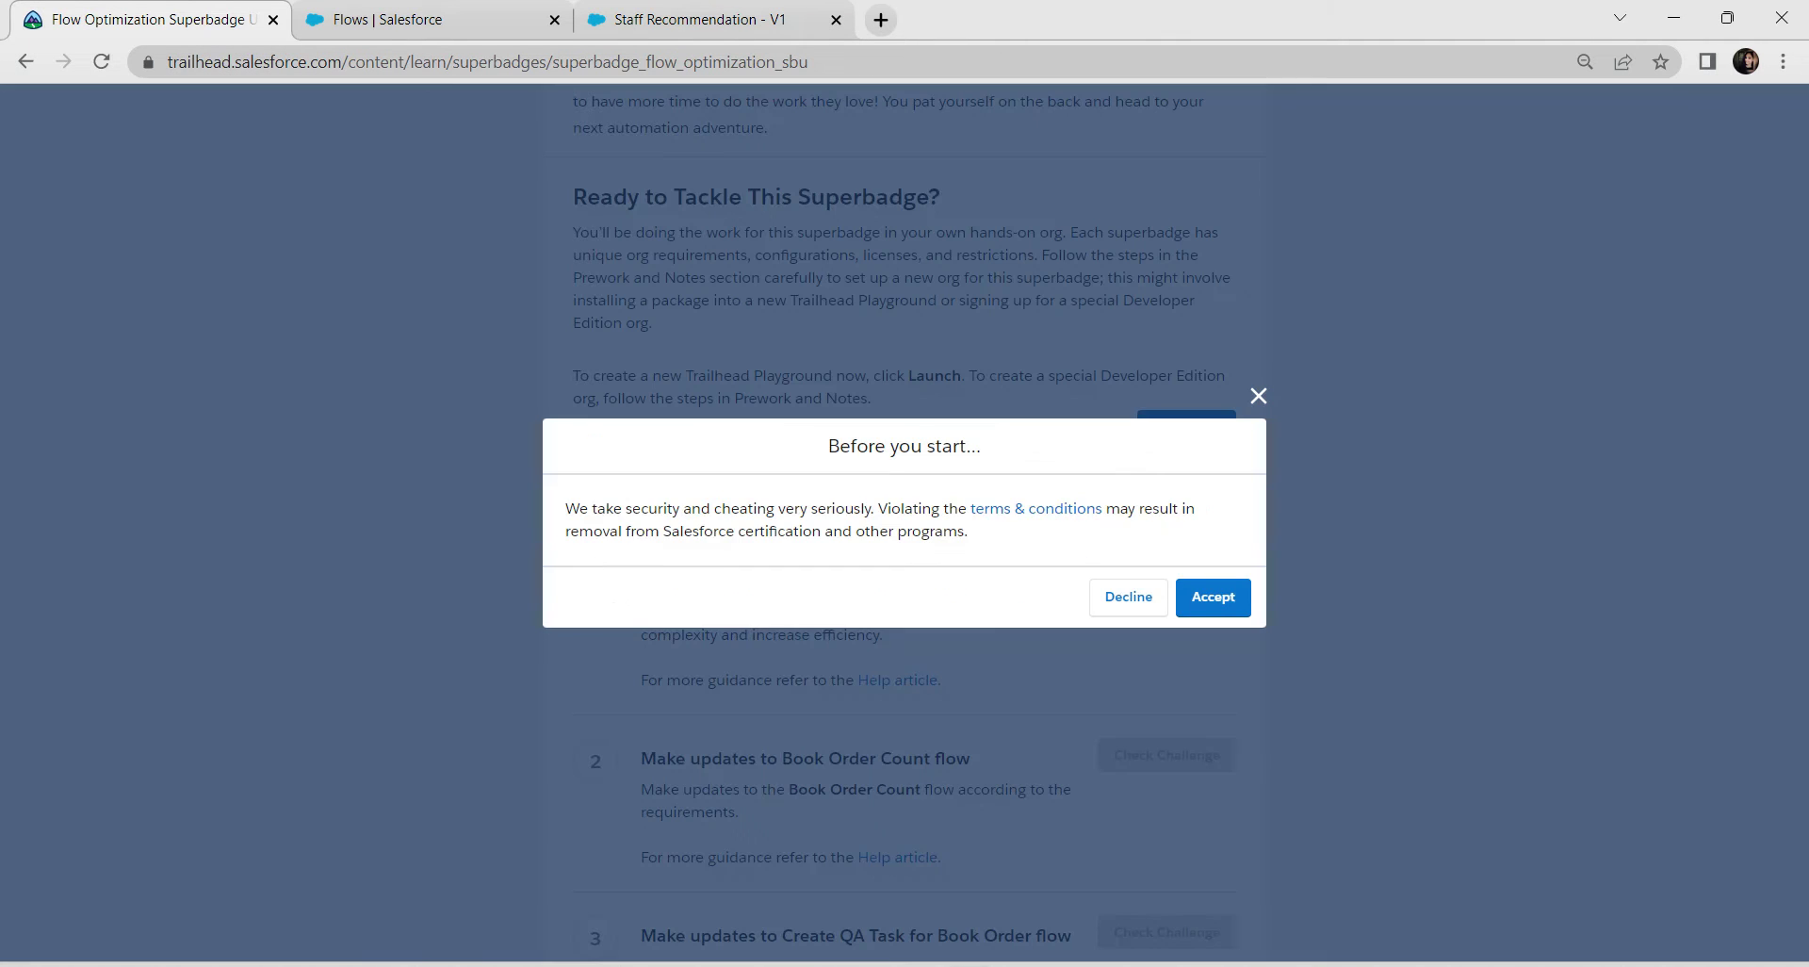
{"action": "left_click", "coordinate": [1213, 596]}
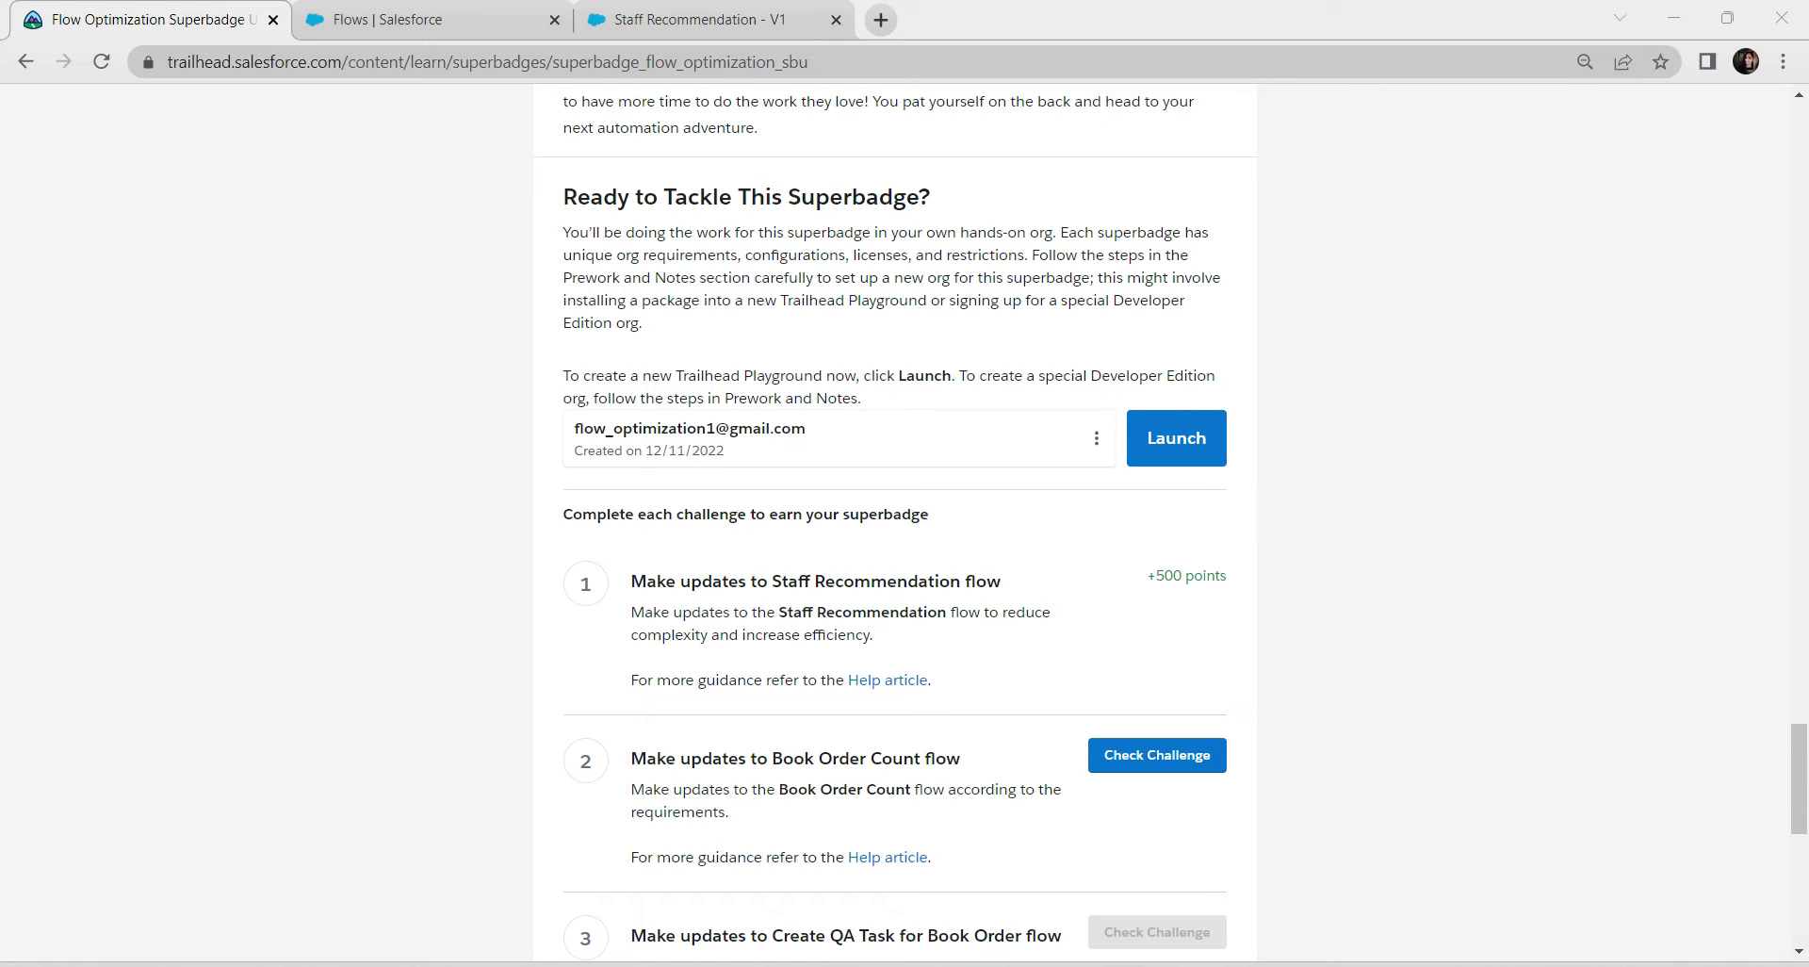
{"action": "scroll", "coordinate": [896, 519], "scroll_direction": "down", "scroll_amount": 3}
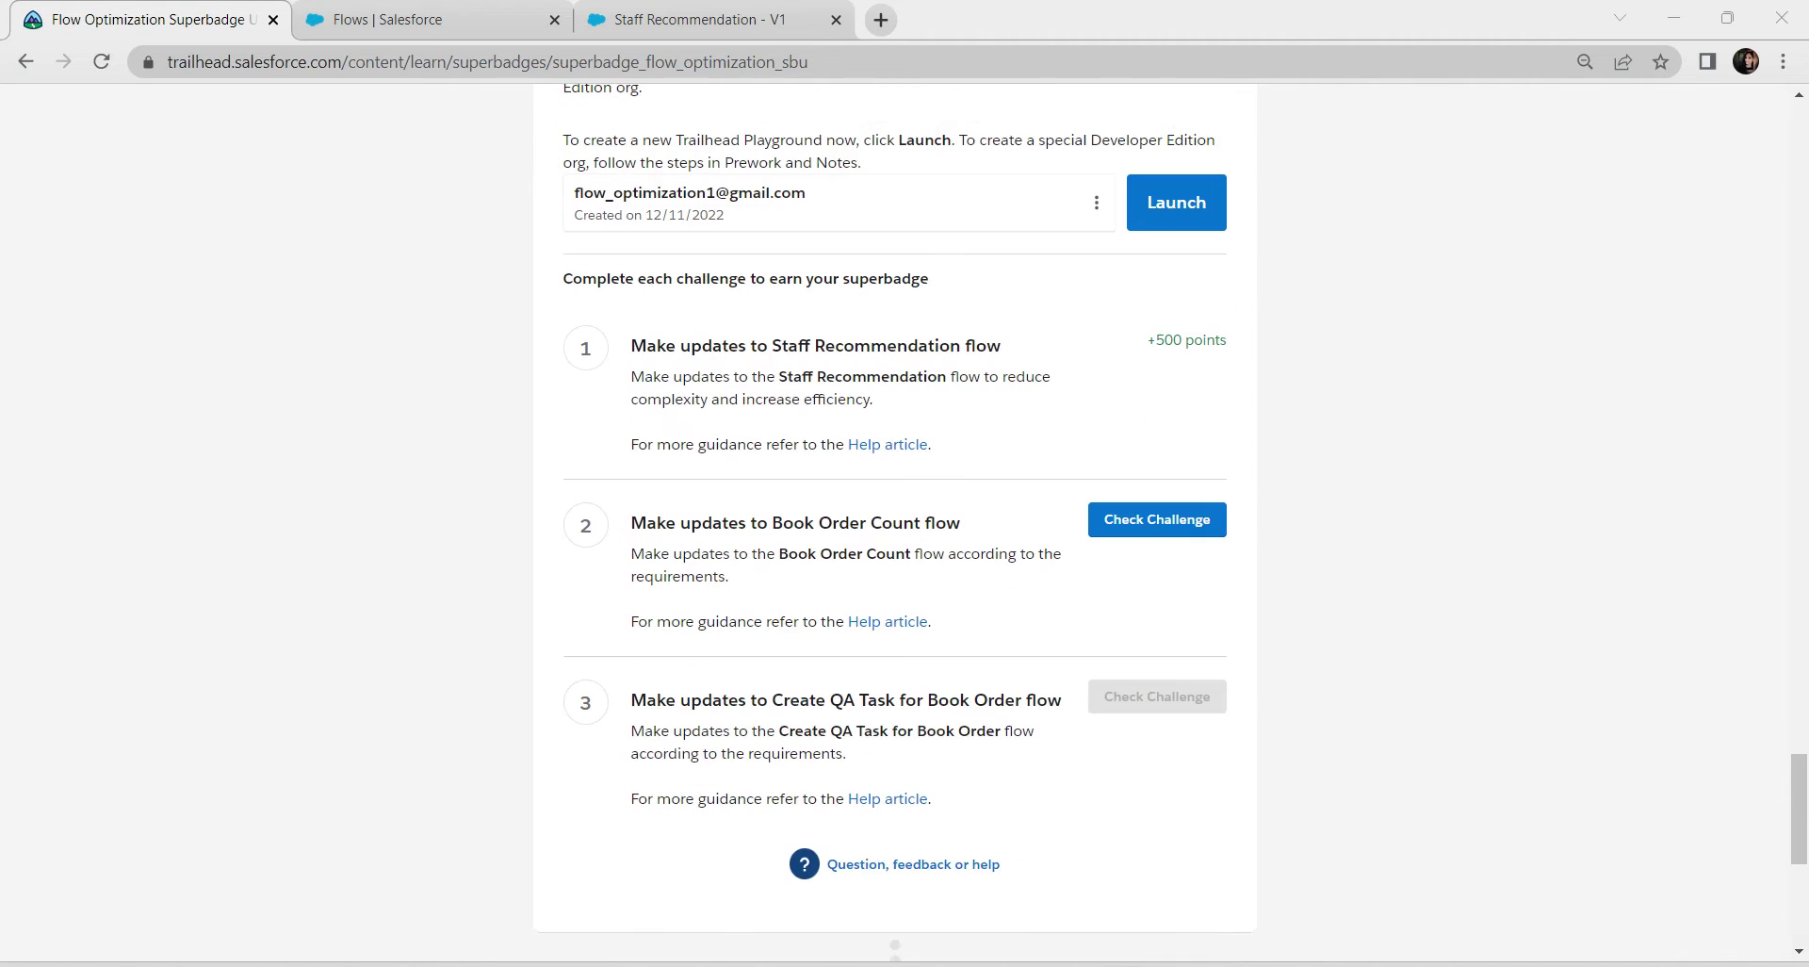
Switch to the Salesforce Flows list and open the Book Order Count flow.
{"action": "key", "text": "ctrl+Tab"}
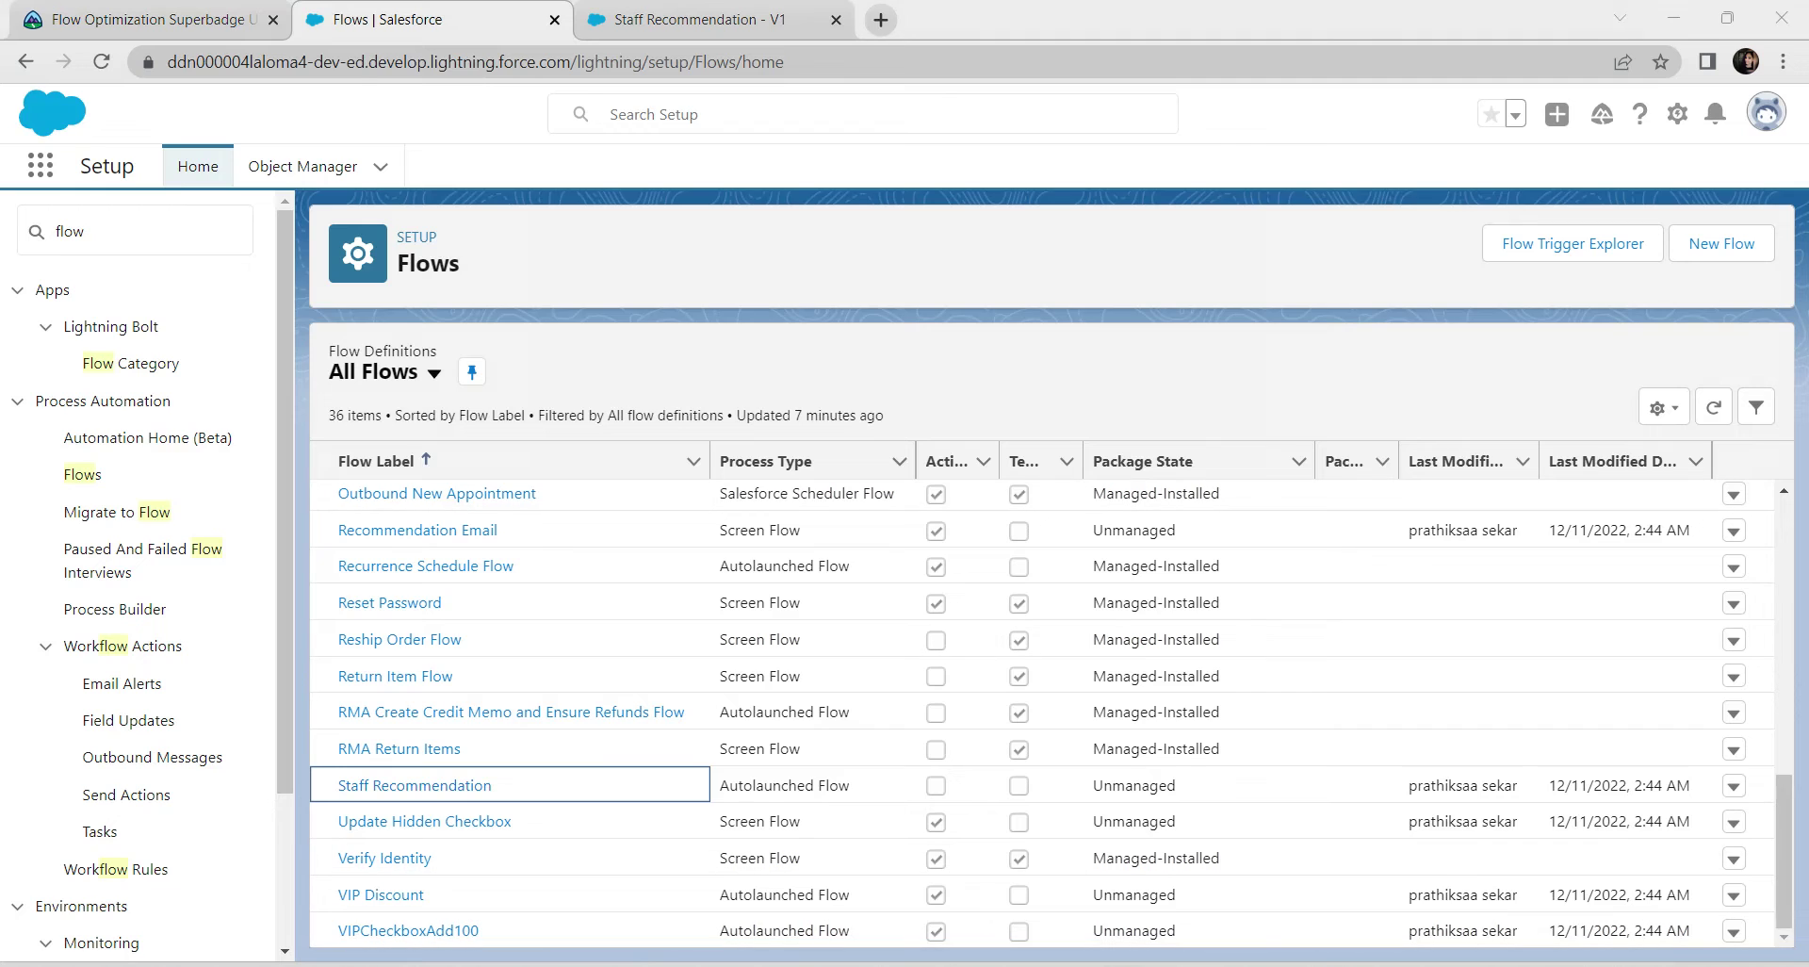
{"action": "scroll", "coordinate": [1041, 716], "scroll_direction": "up", "scroll_amount": 9}
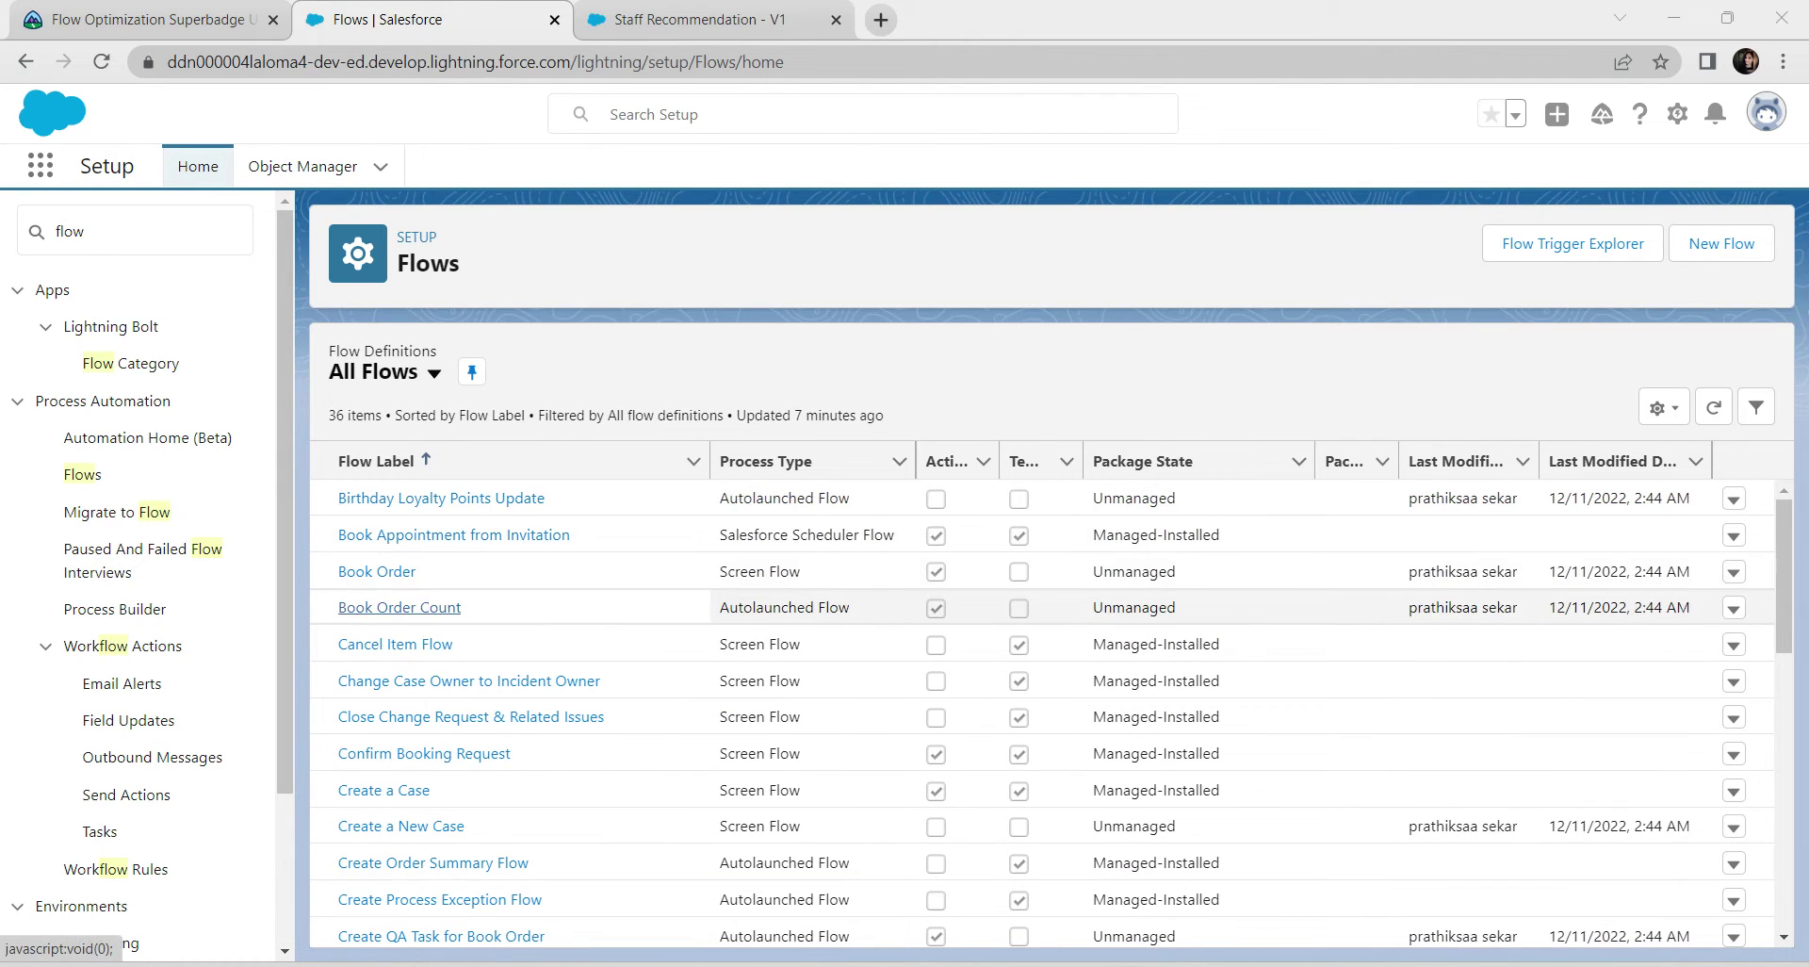
{"action": "left_click", "coordinate": [399, 607]}
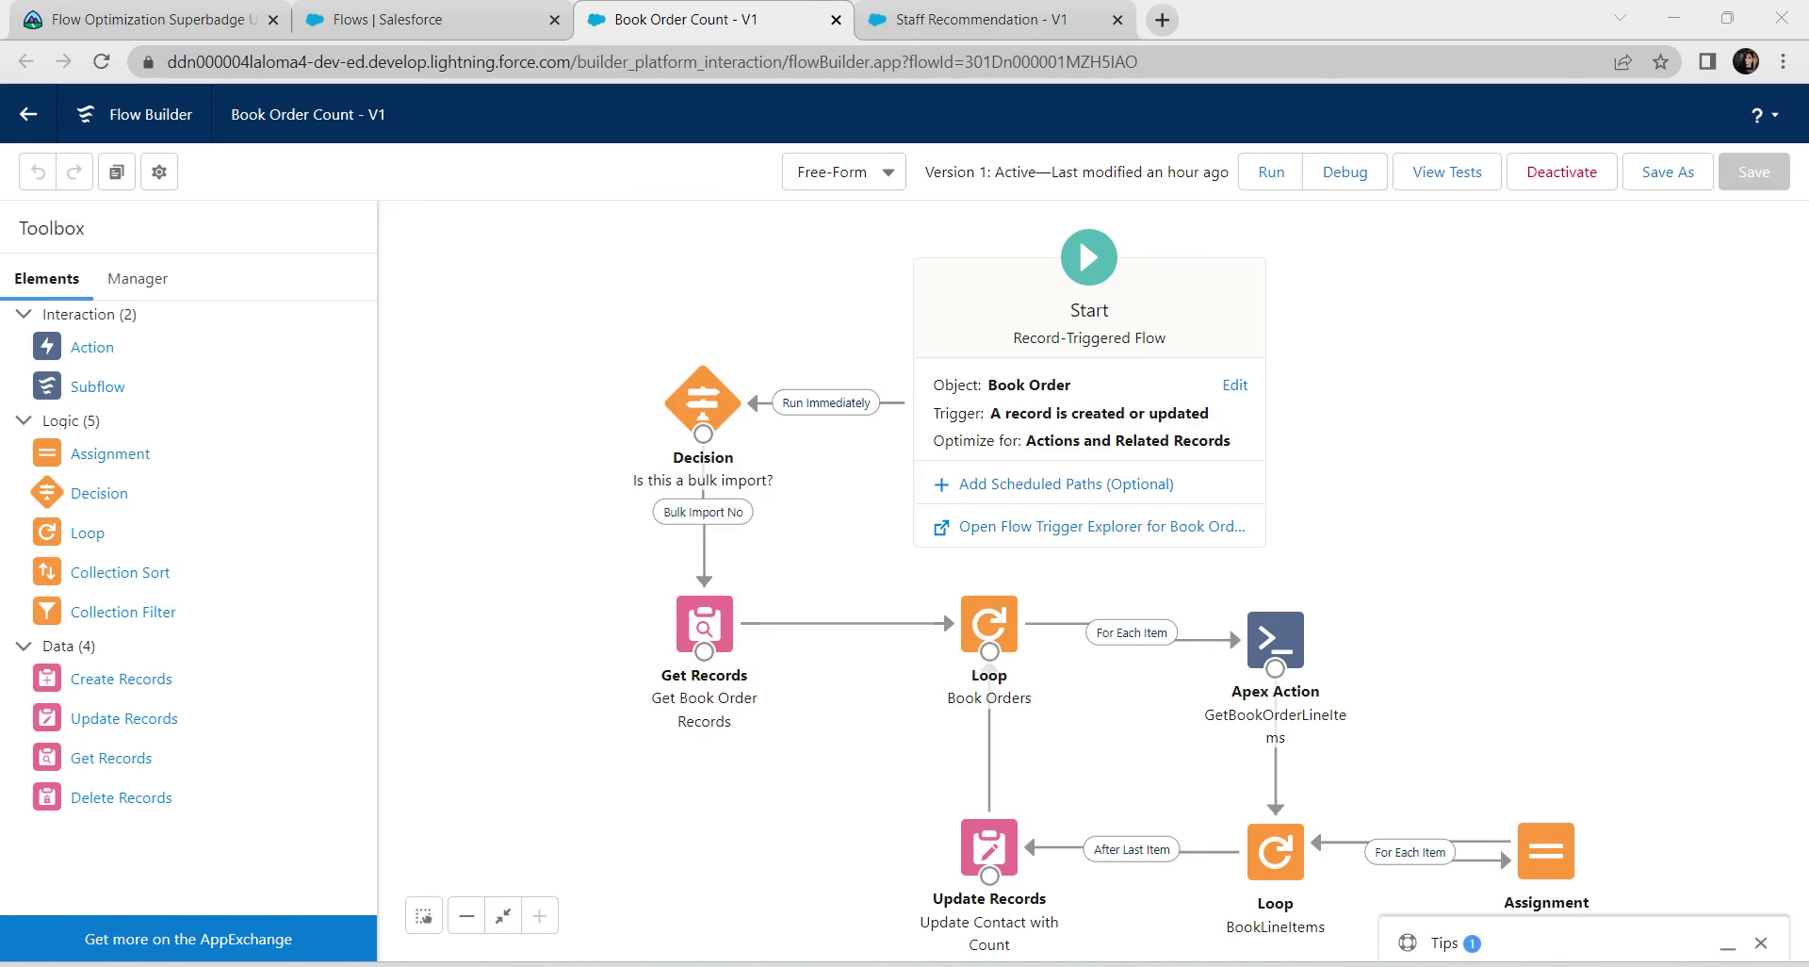
Delete the "Is this a bulk import?" decision and connect Start directly to Get Book Order Records.
{"action": "left_click", "coordinate": [703, 401]}
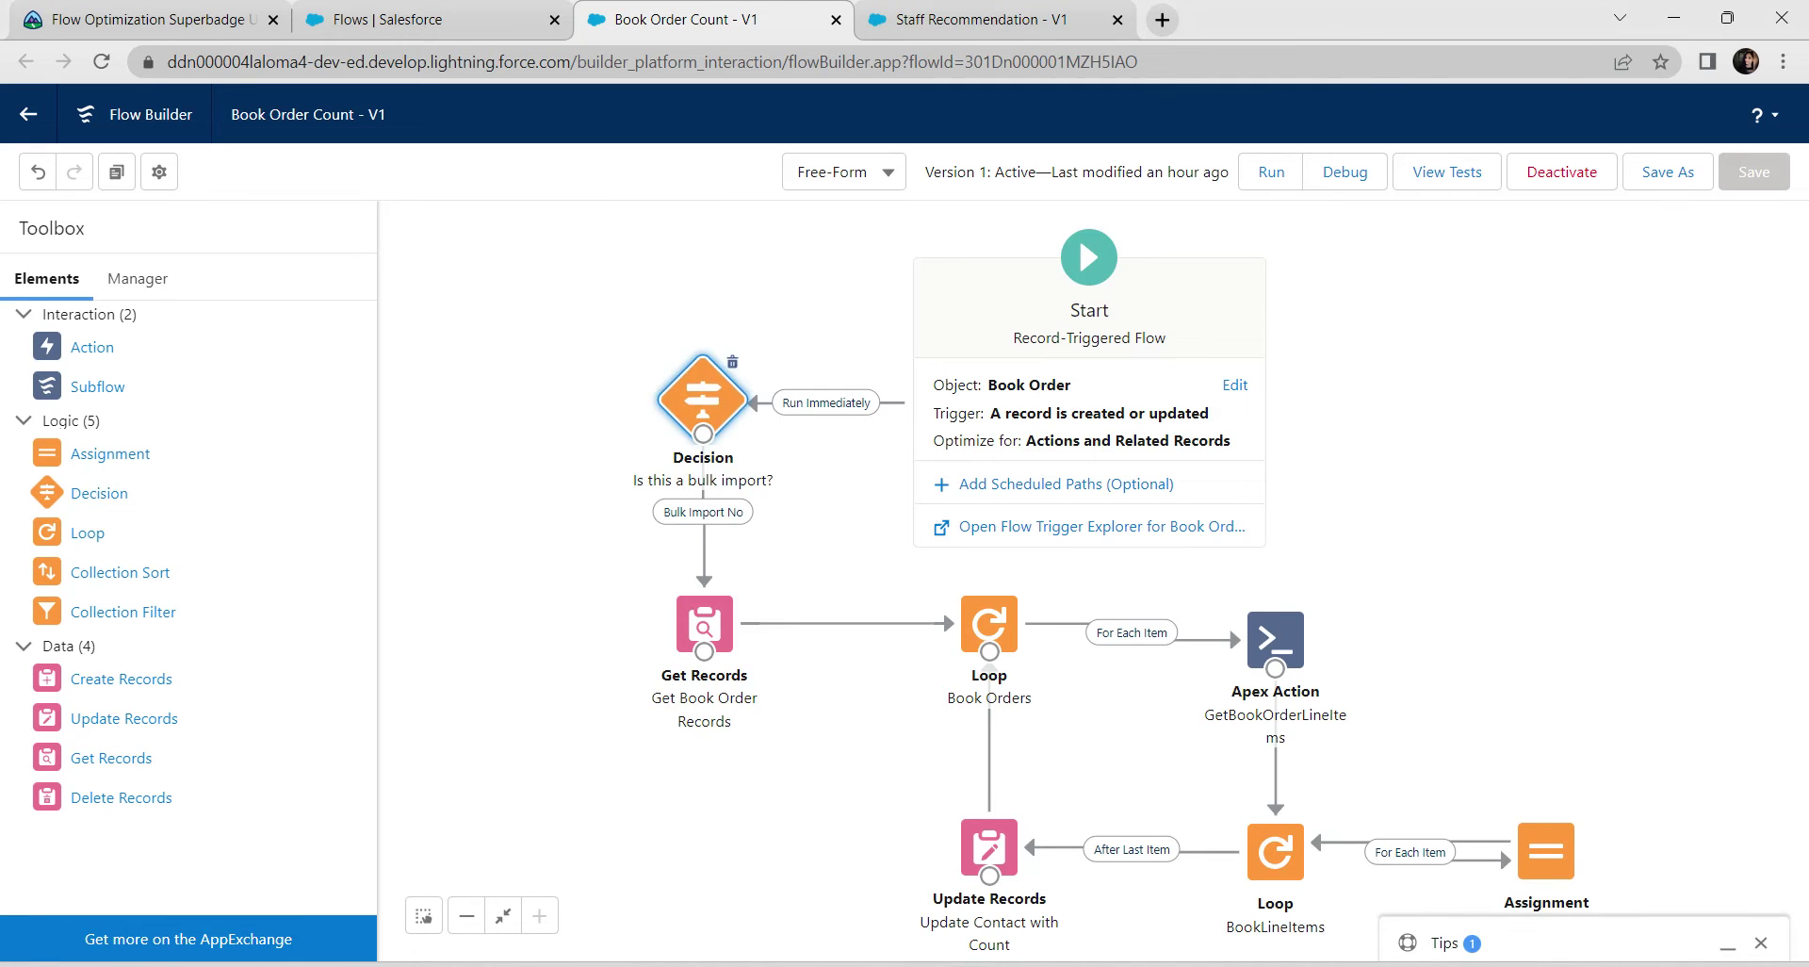
{"action": "left_click", "coordinate": [732, 362]}
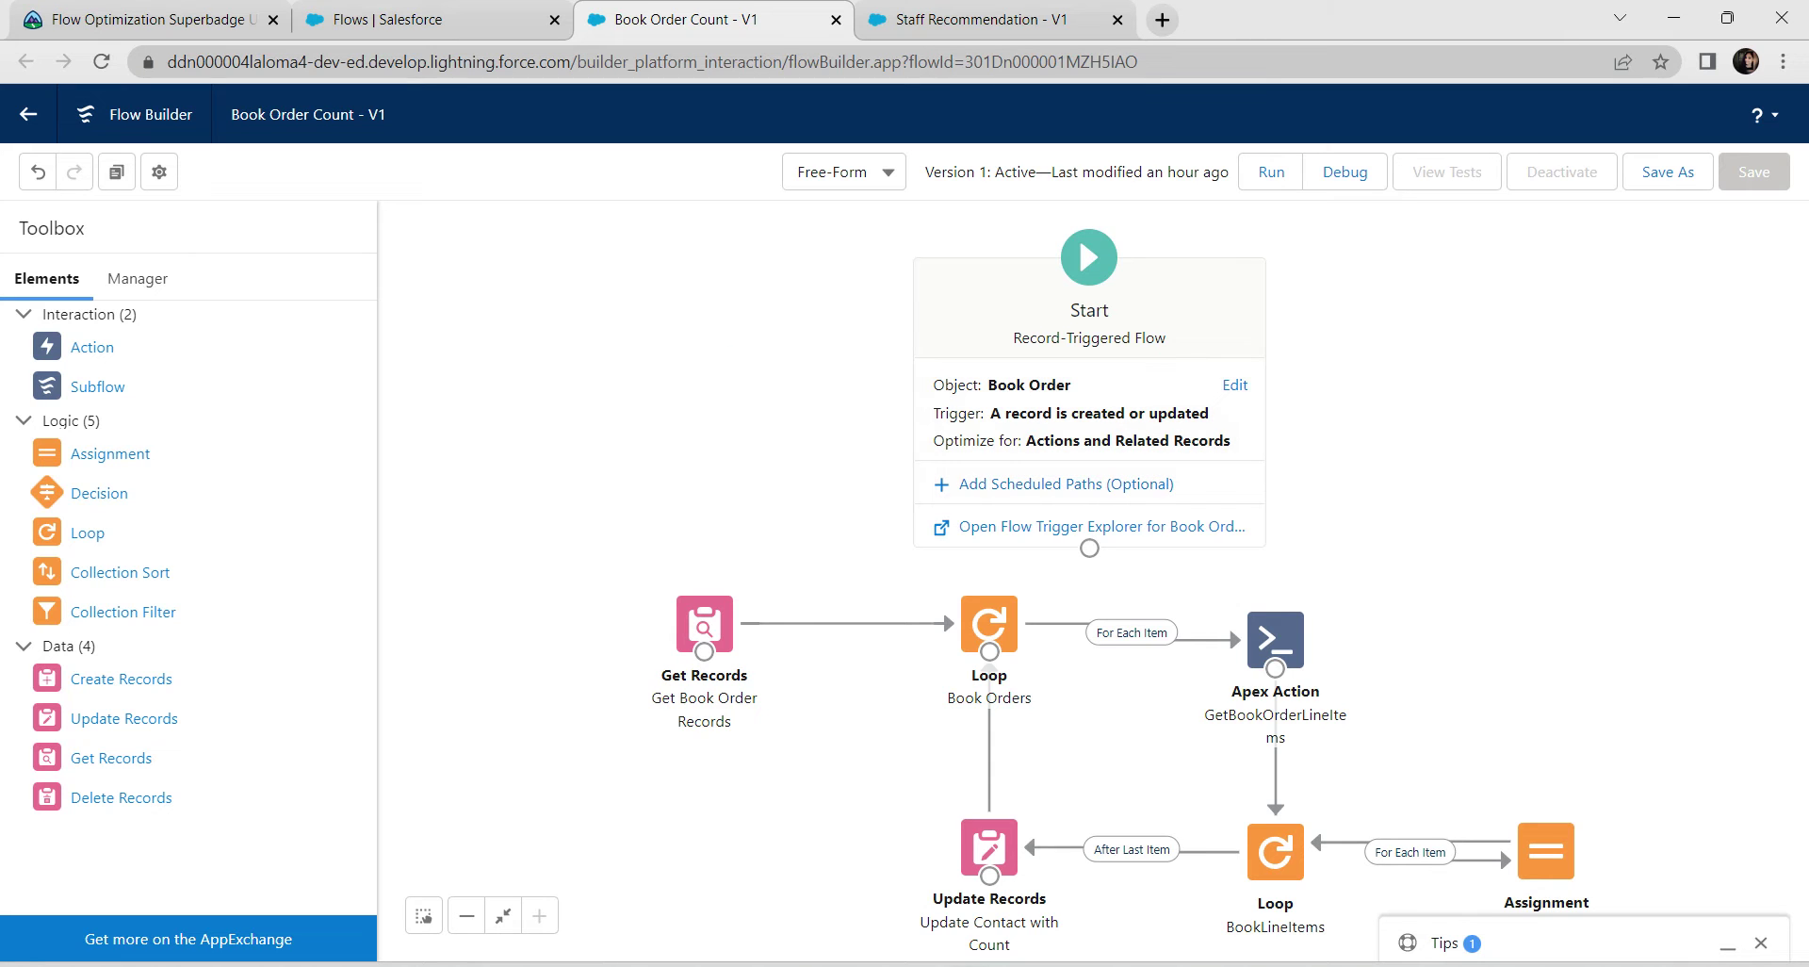
{"action": "left_click_drag", "start_coordinate": [1088, 329], "coordinate": [697, 271]}
{"action": "left_click_drag", "start_coordinate": [698, 488], "coordinate": [702, 640]}
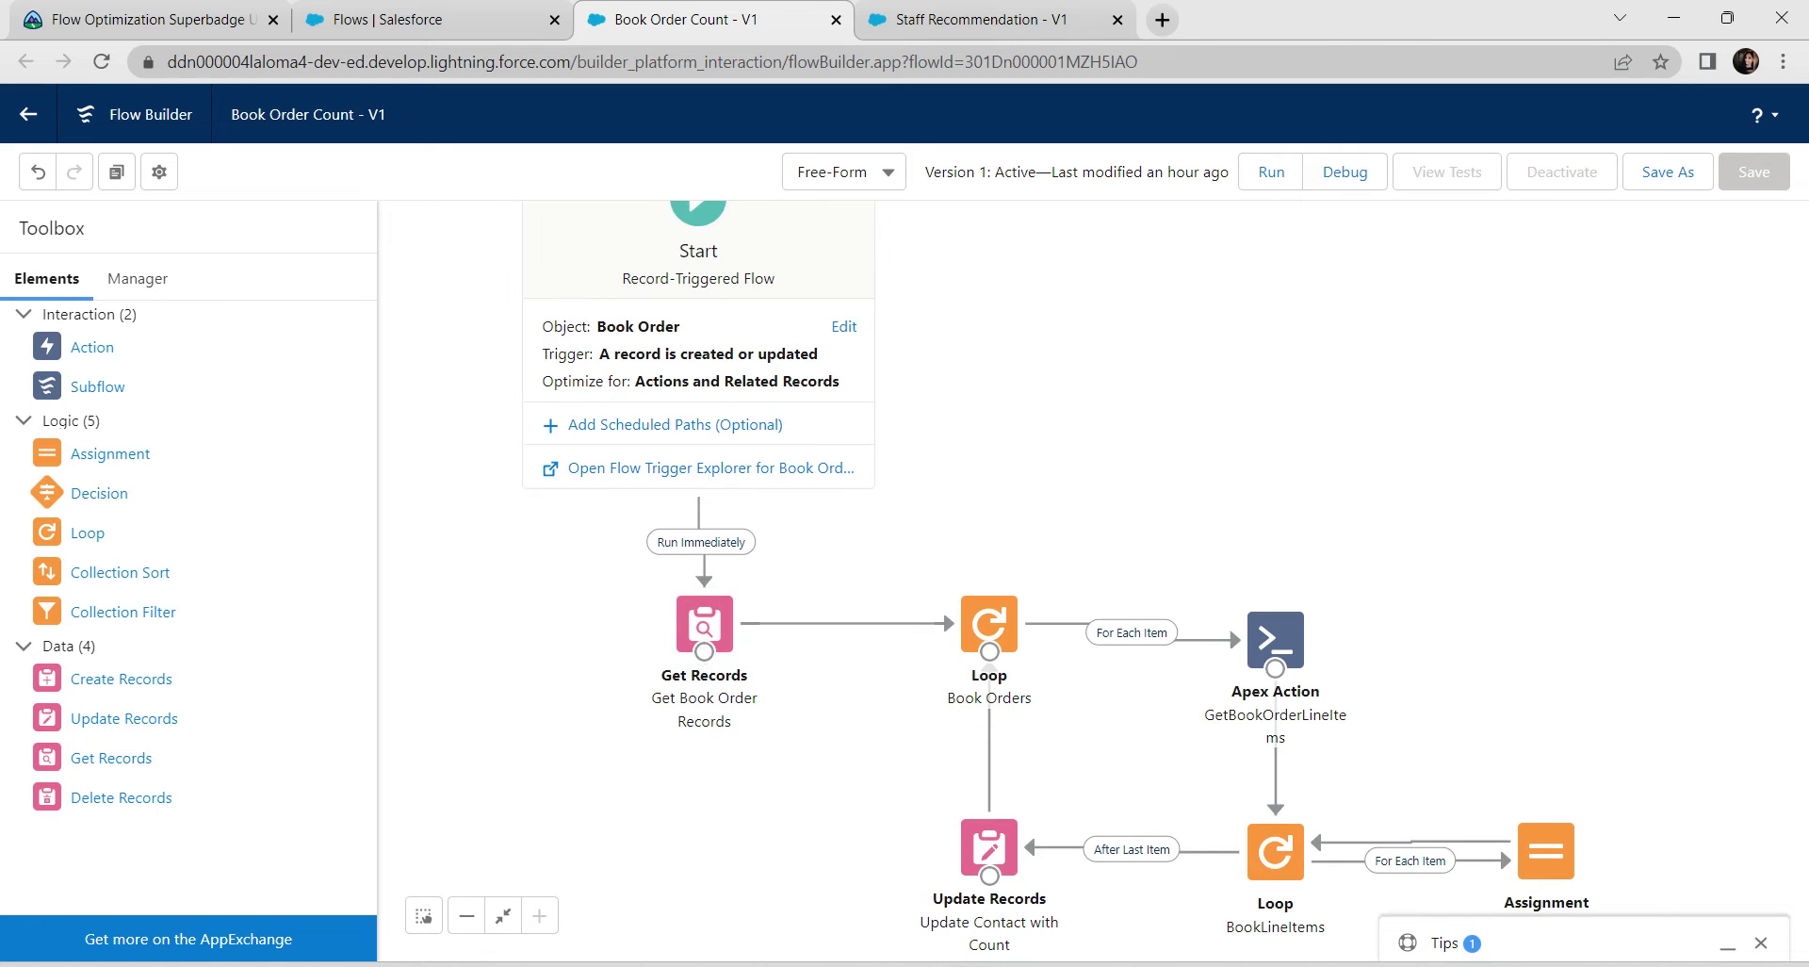
Edit the Start element and set its entry condition requirements to All Conditions Are Met (AND).
{"action": "left_click", "coordinate": [842, 326]}
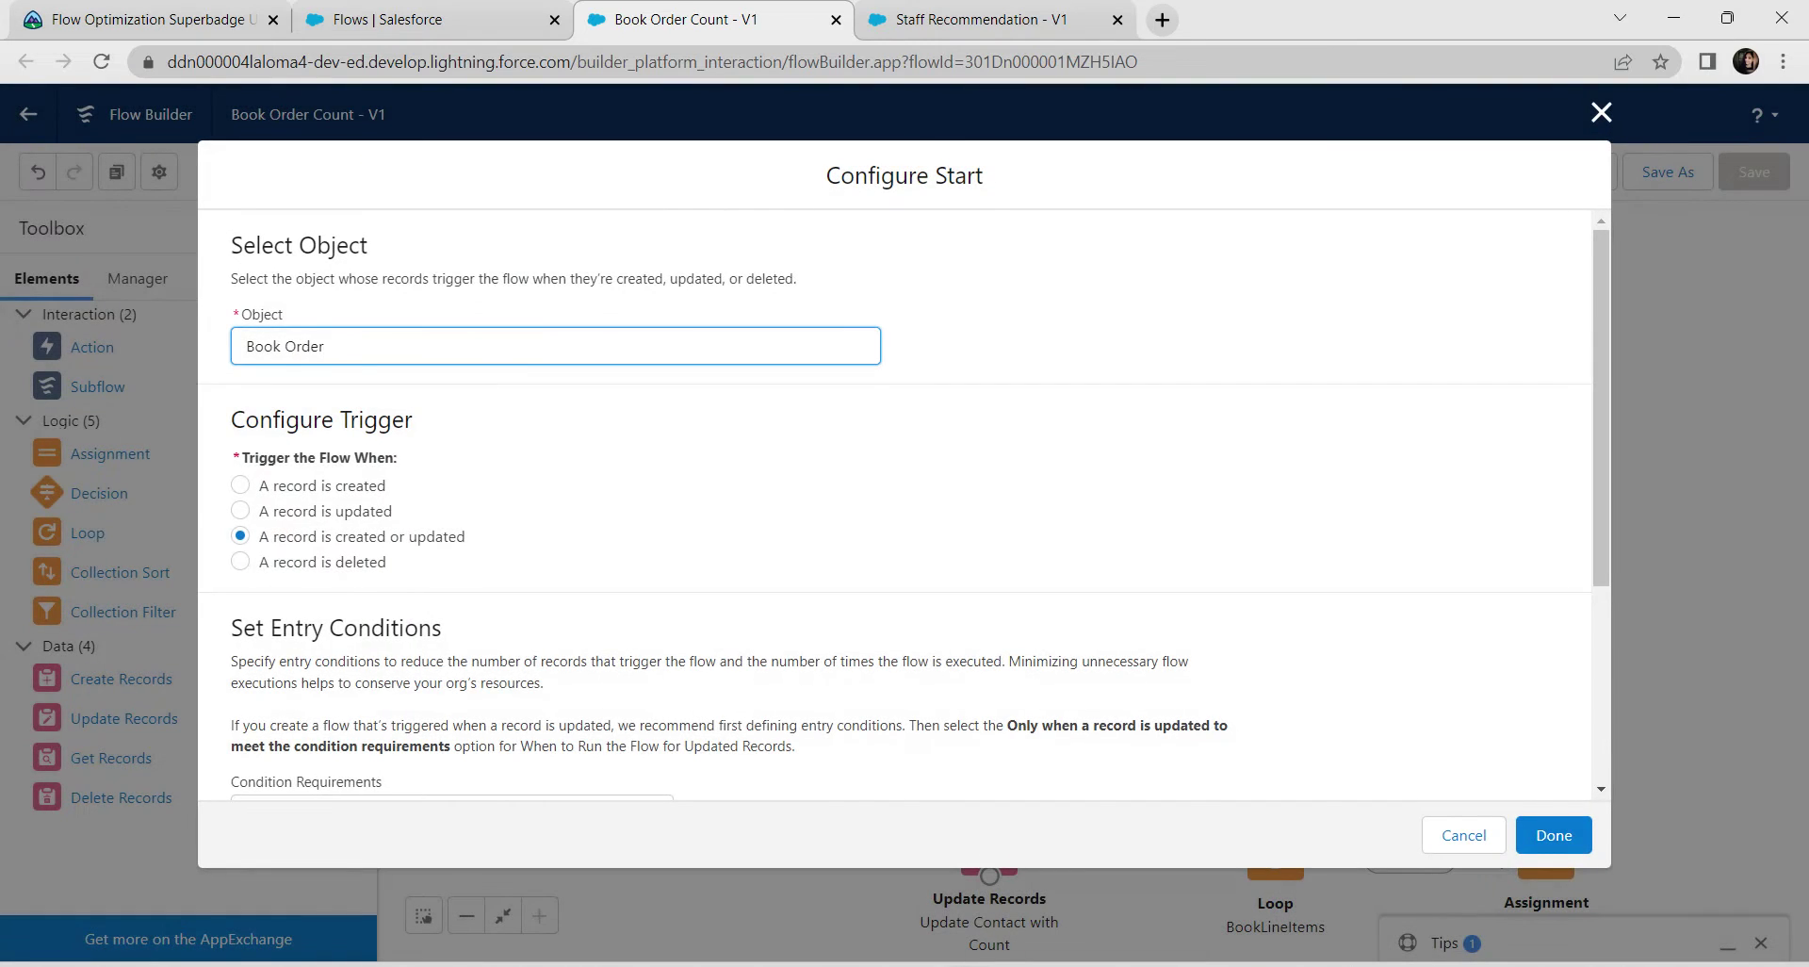
{"action": "scroll", "coordinate": [905, 504], "scroll_direction": "down", "scroll_amount": 3}
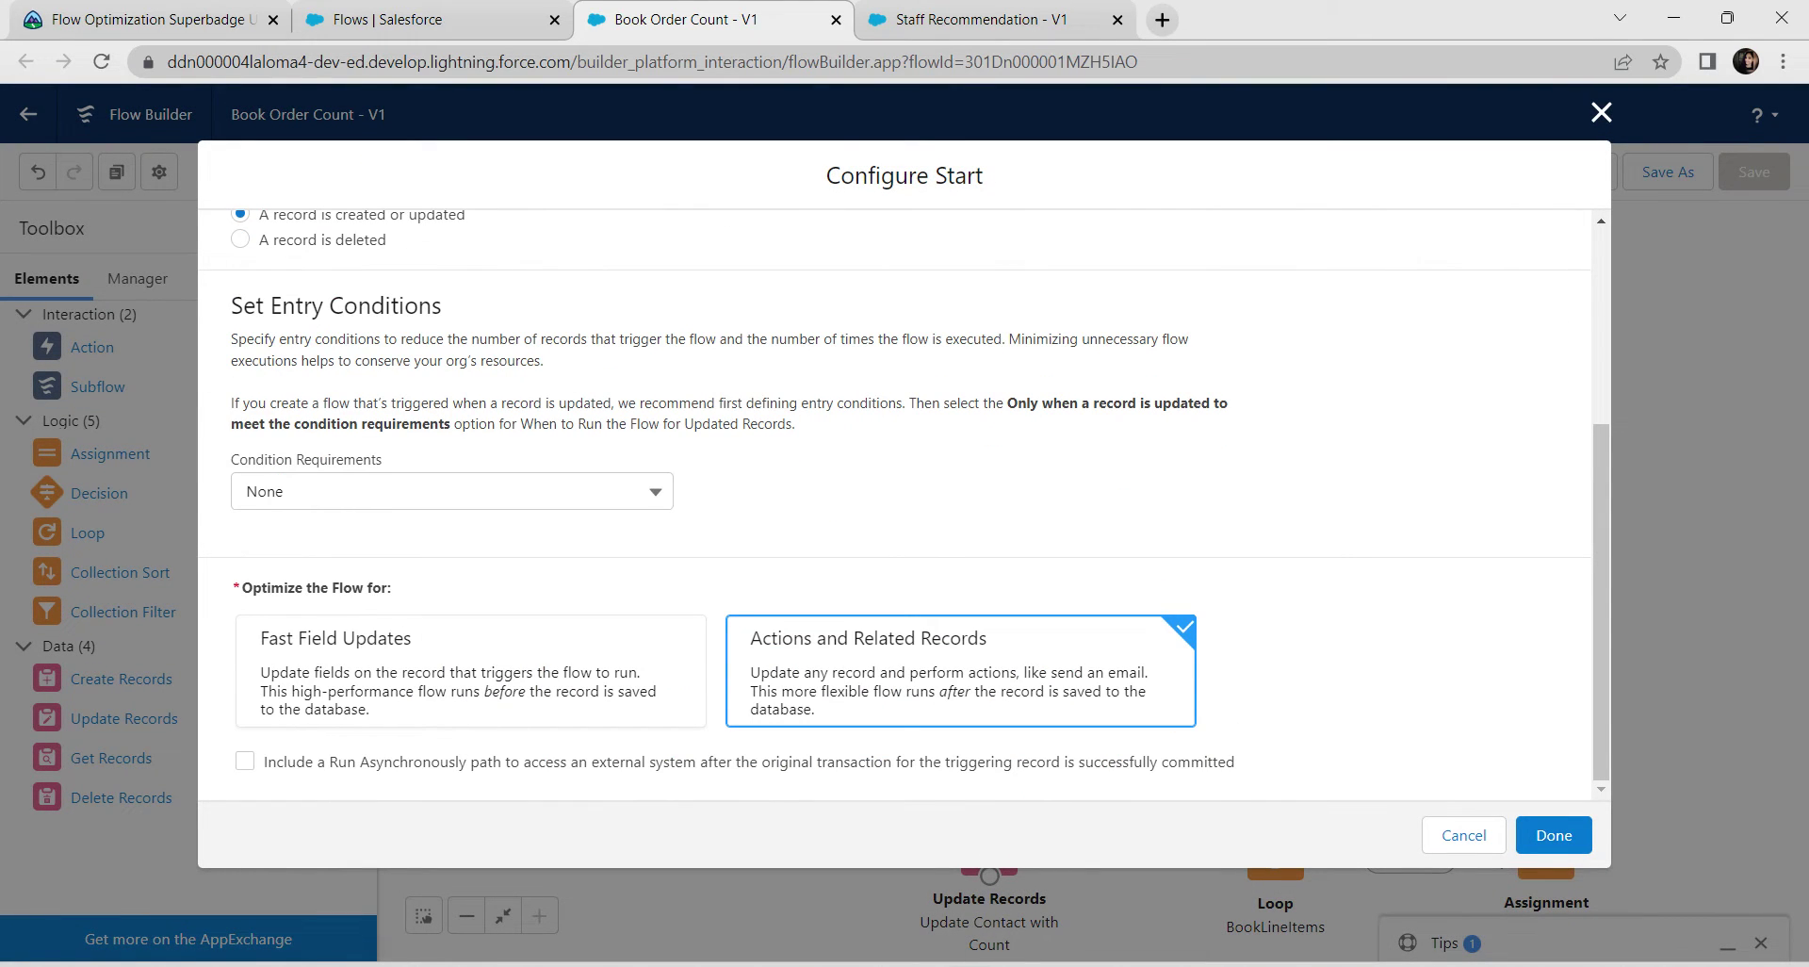
{"action": "left_click", "coordinate": [453, 491]}
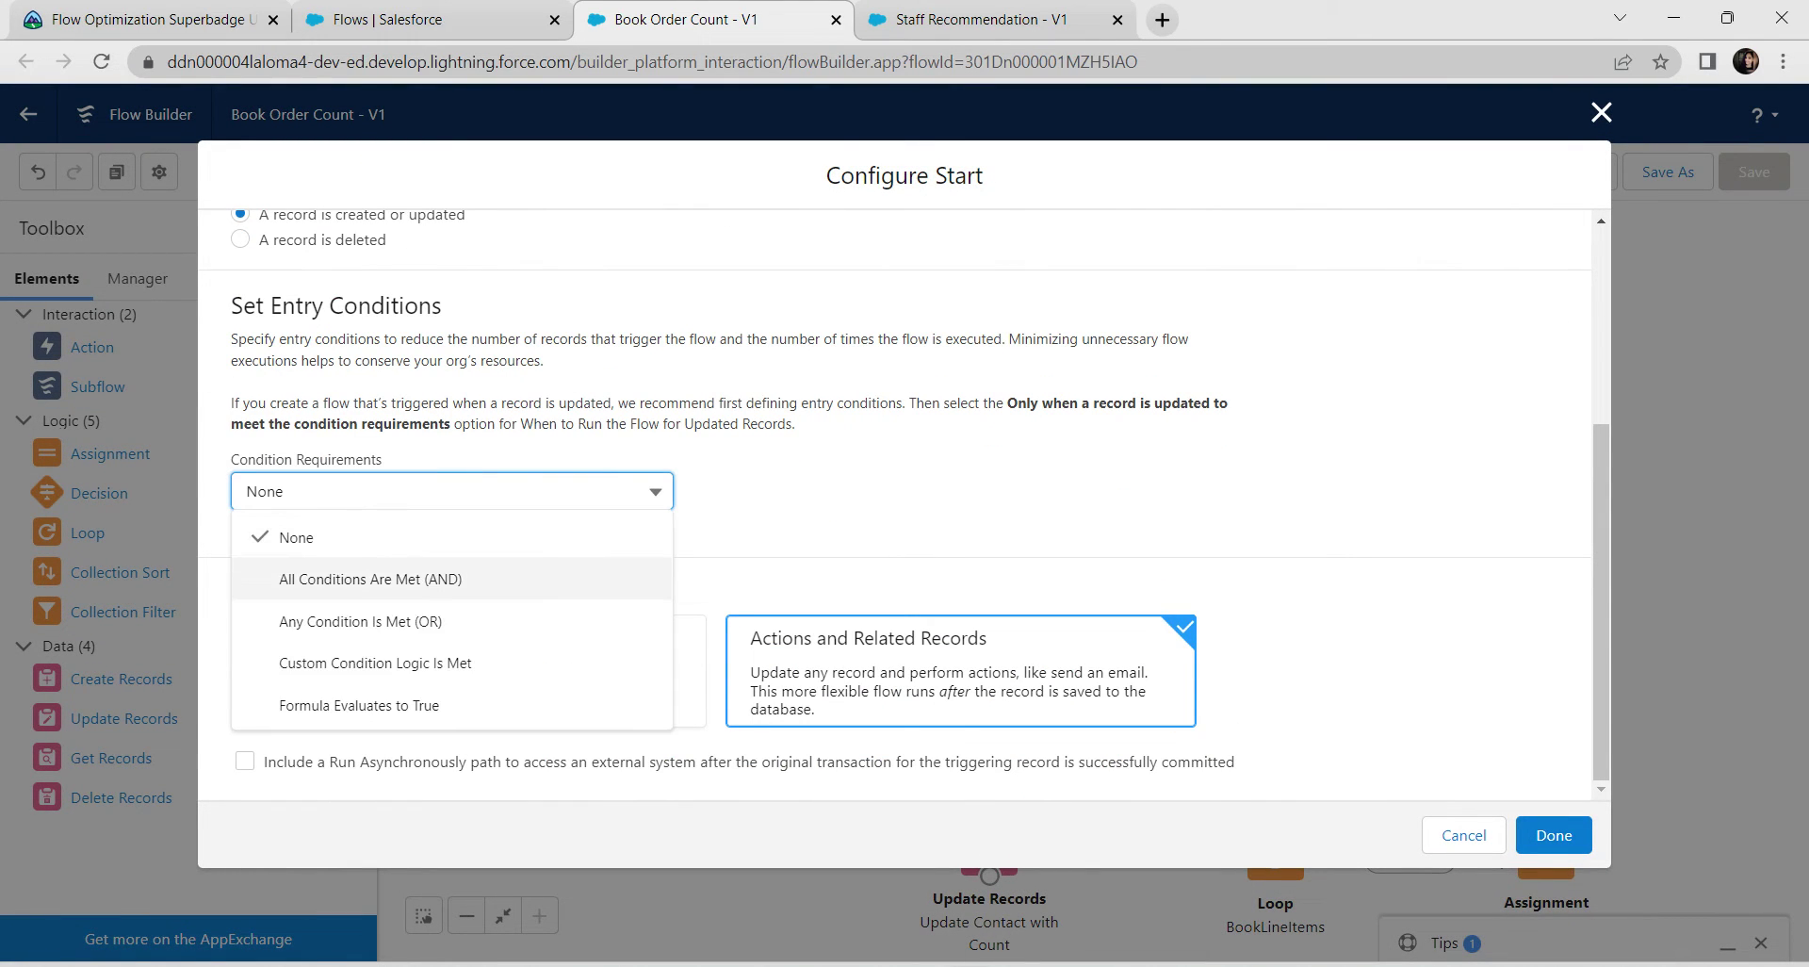
{"action": "left_click", "coordinate": [371, 579]}
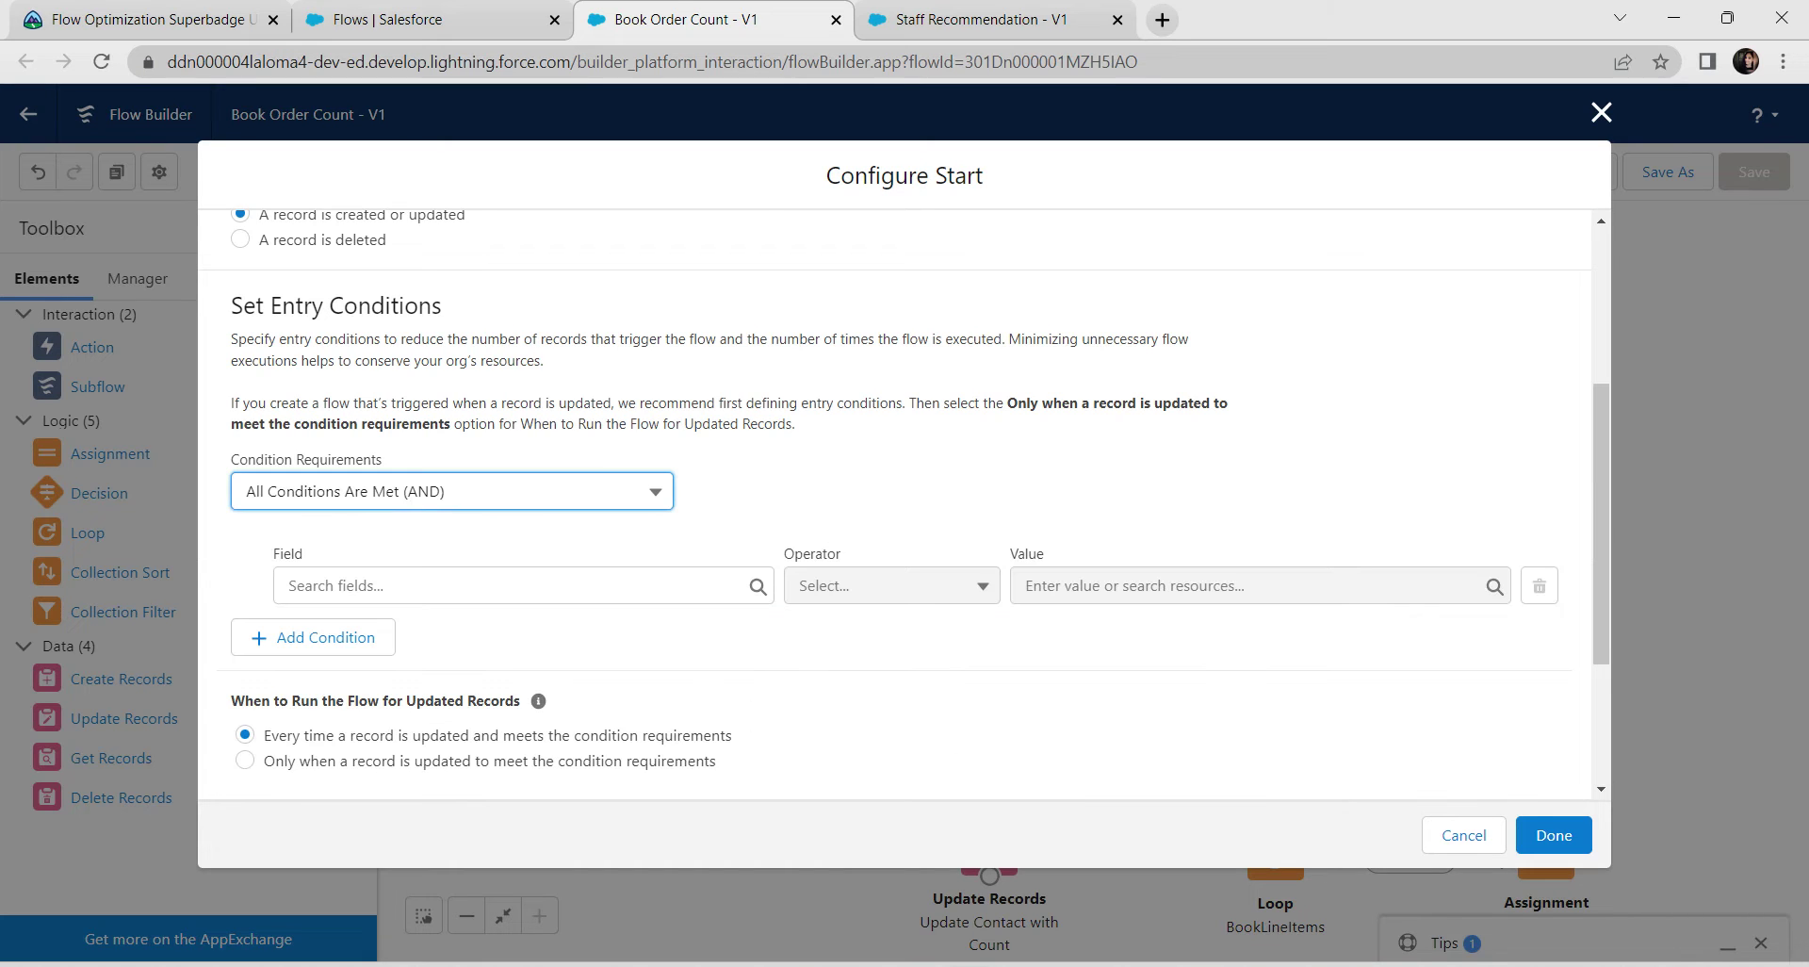
Define the entry condition Imported__c Equals $GlobalConstant.False and apply the Start configuration.
{"action": "left_click", "coordinate": [509, 585]}
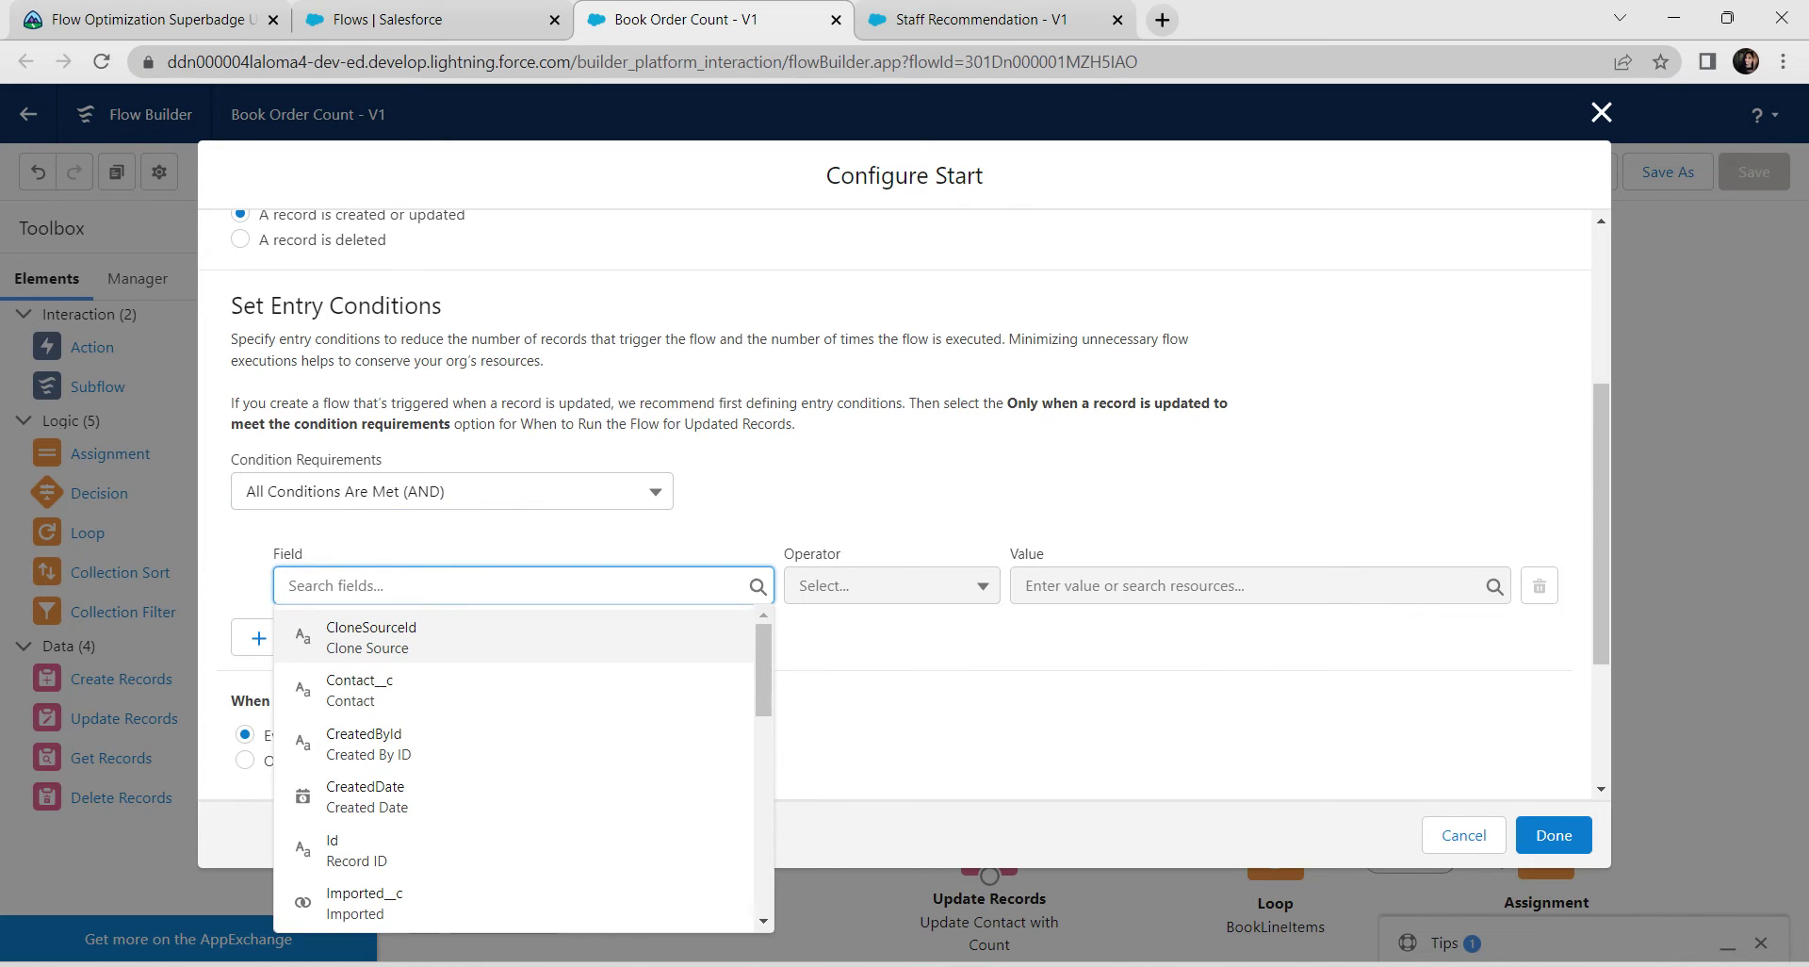
{"action": "type", "text": "impo"}
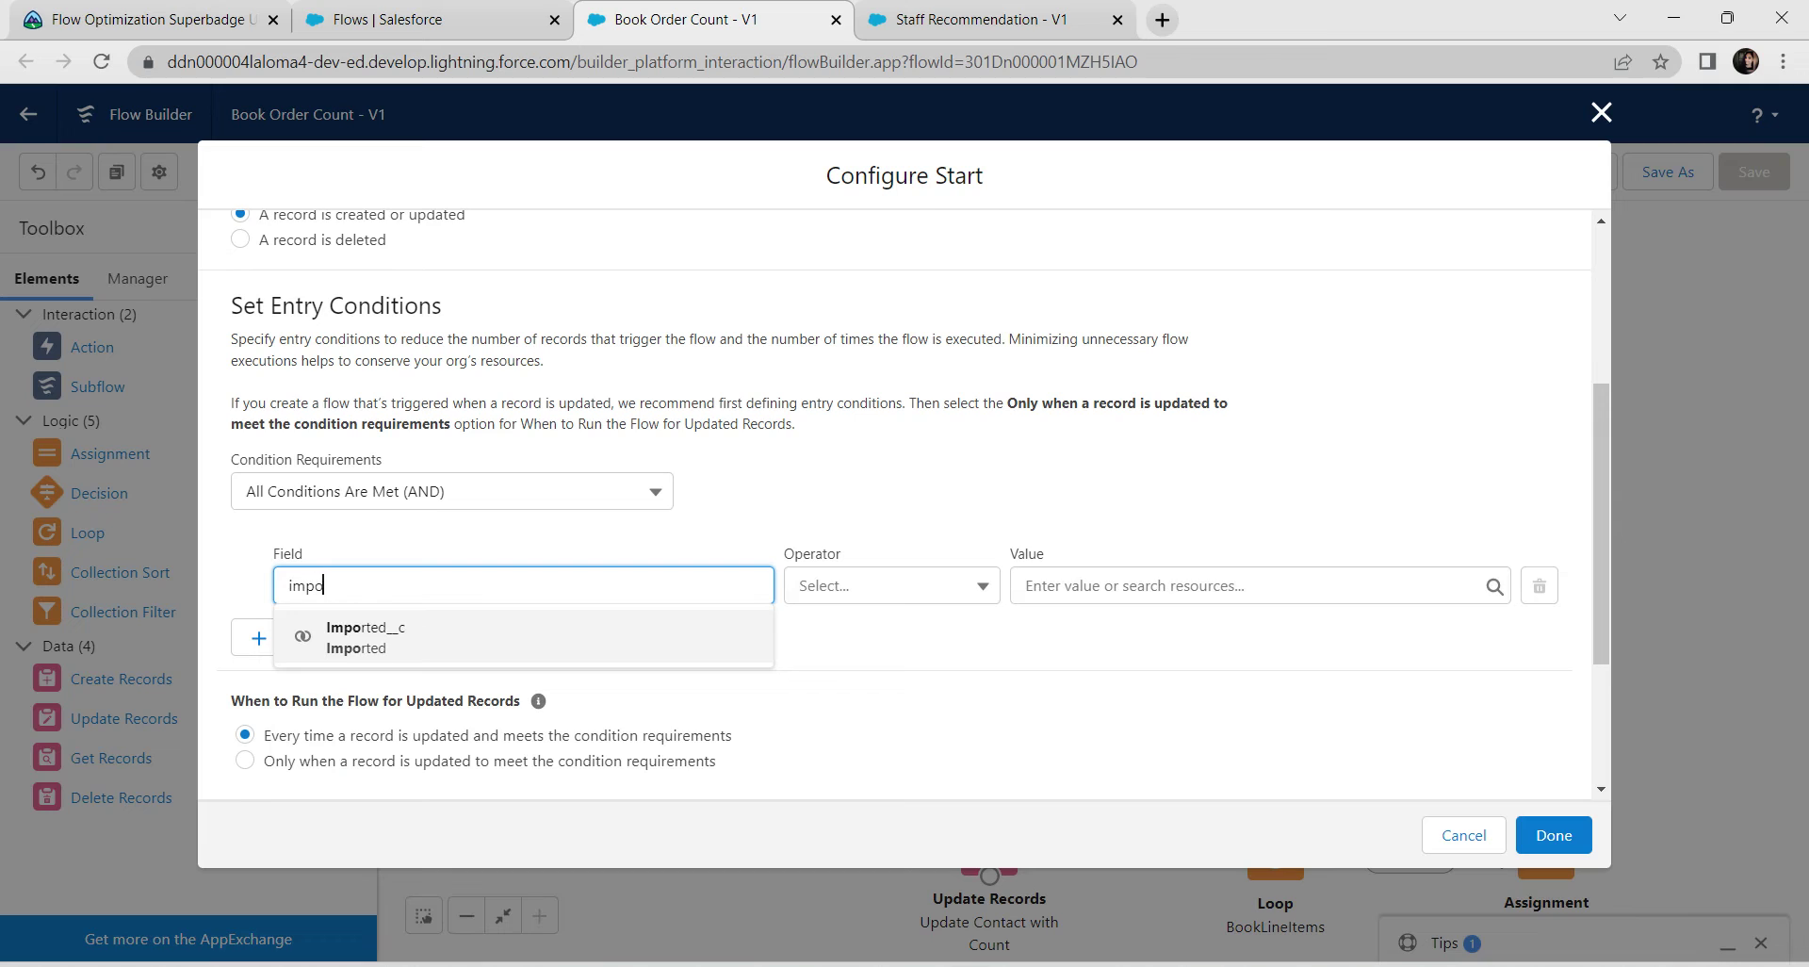
{"action": "key", "text": "Return"}
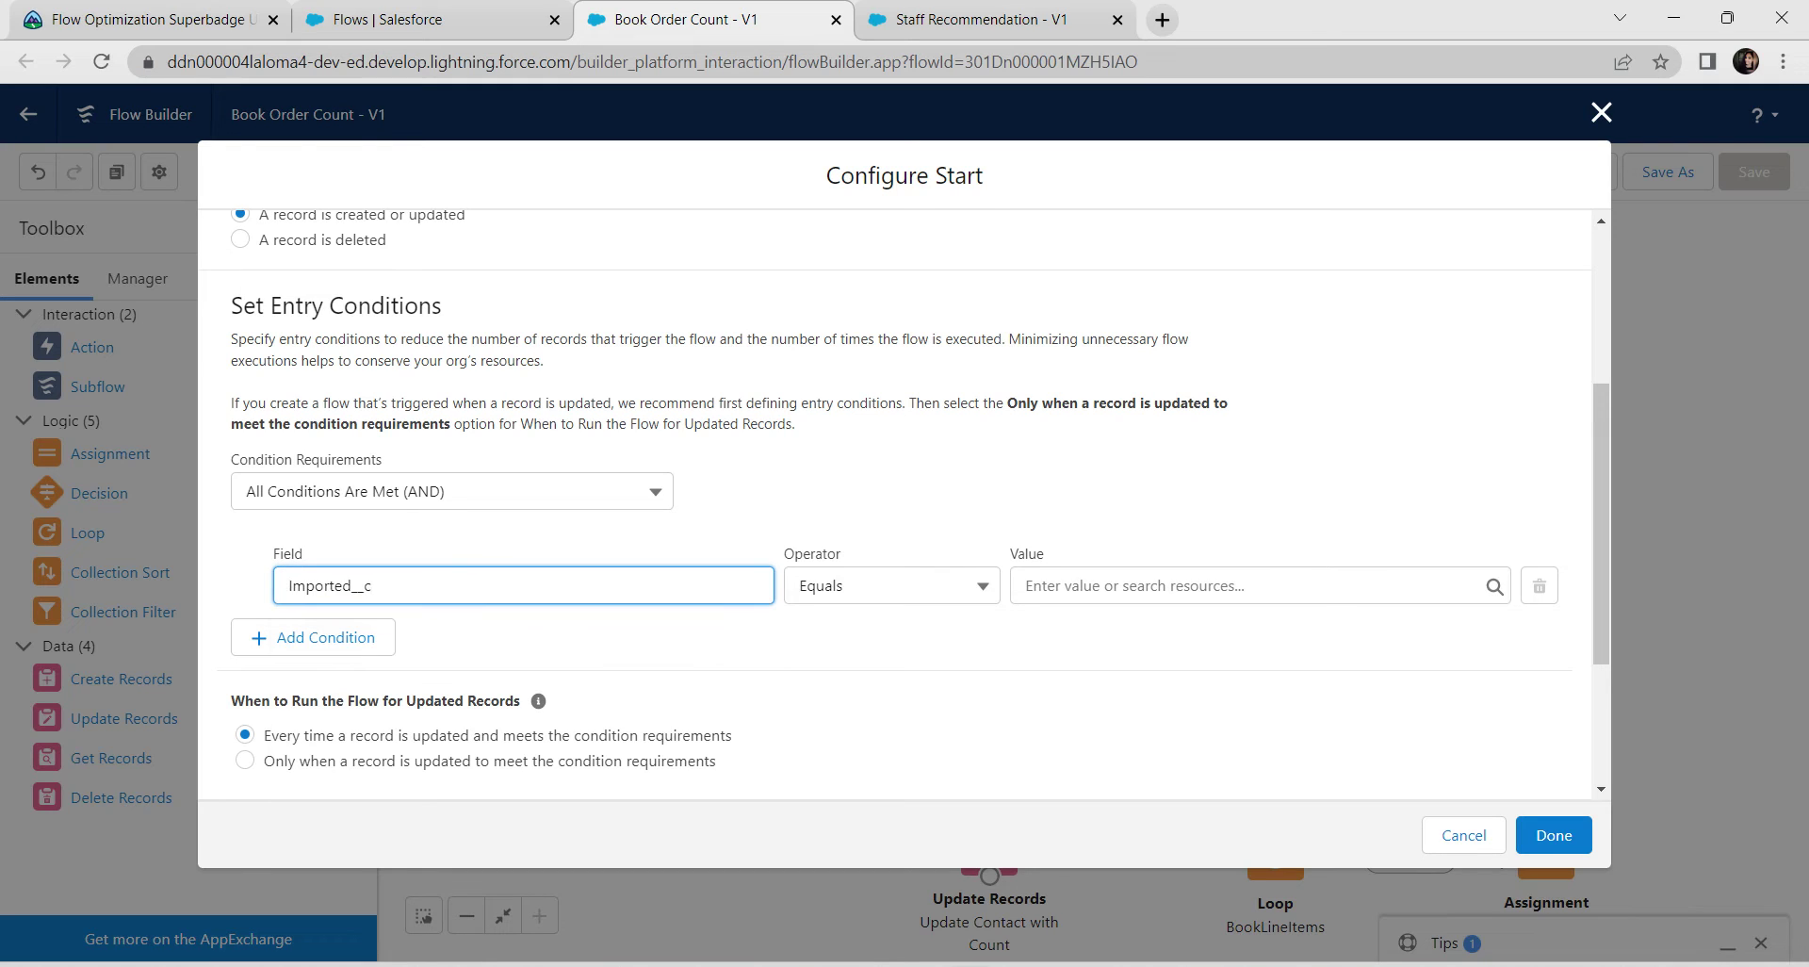
{"action": "left_click", "coordinate": [891, 585]}
{"action": "key", "text": "Return"}
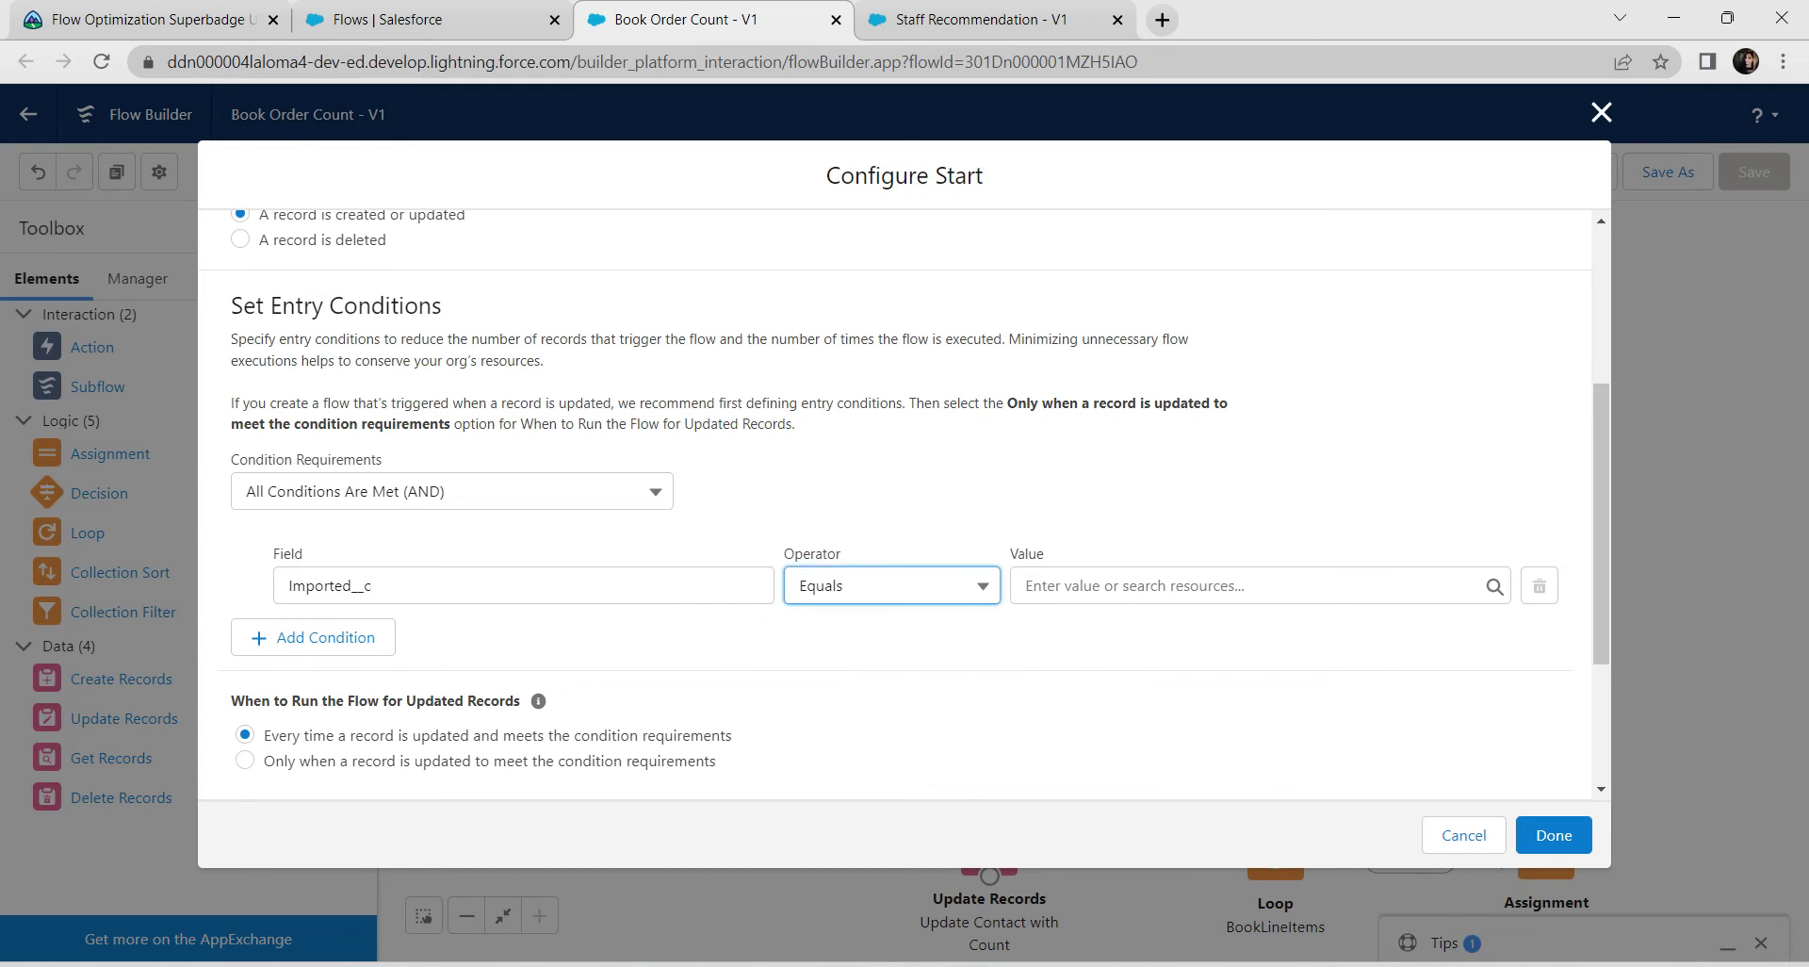
{"action": "left_click", "coordinate": [1259, 585]}
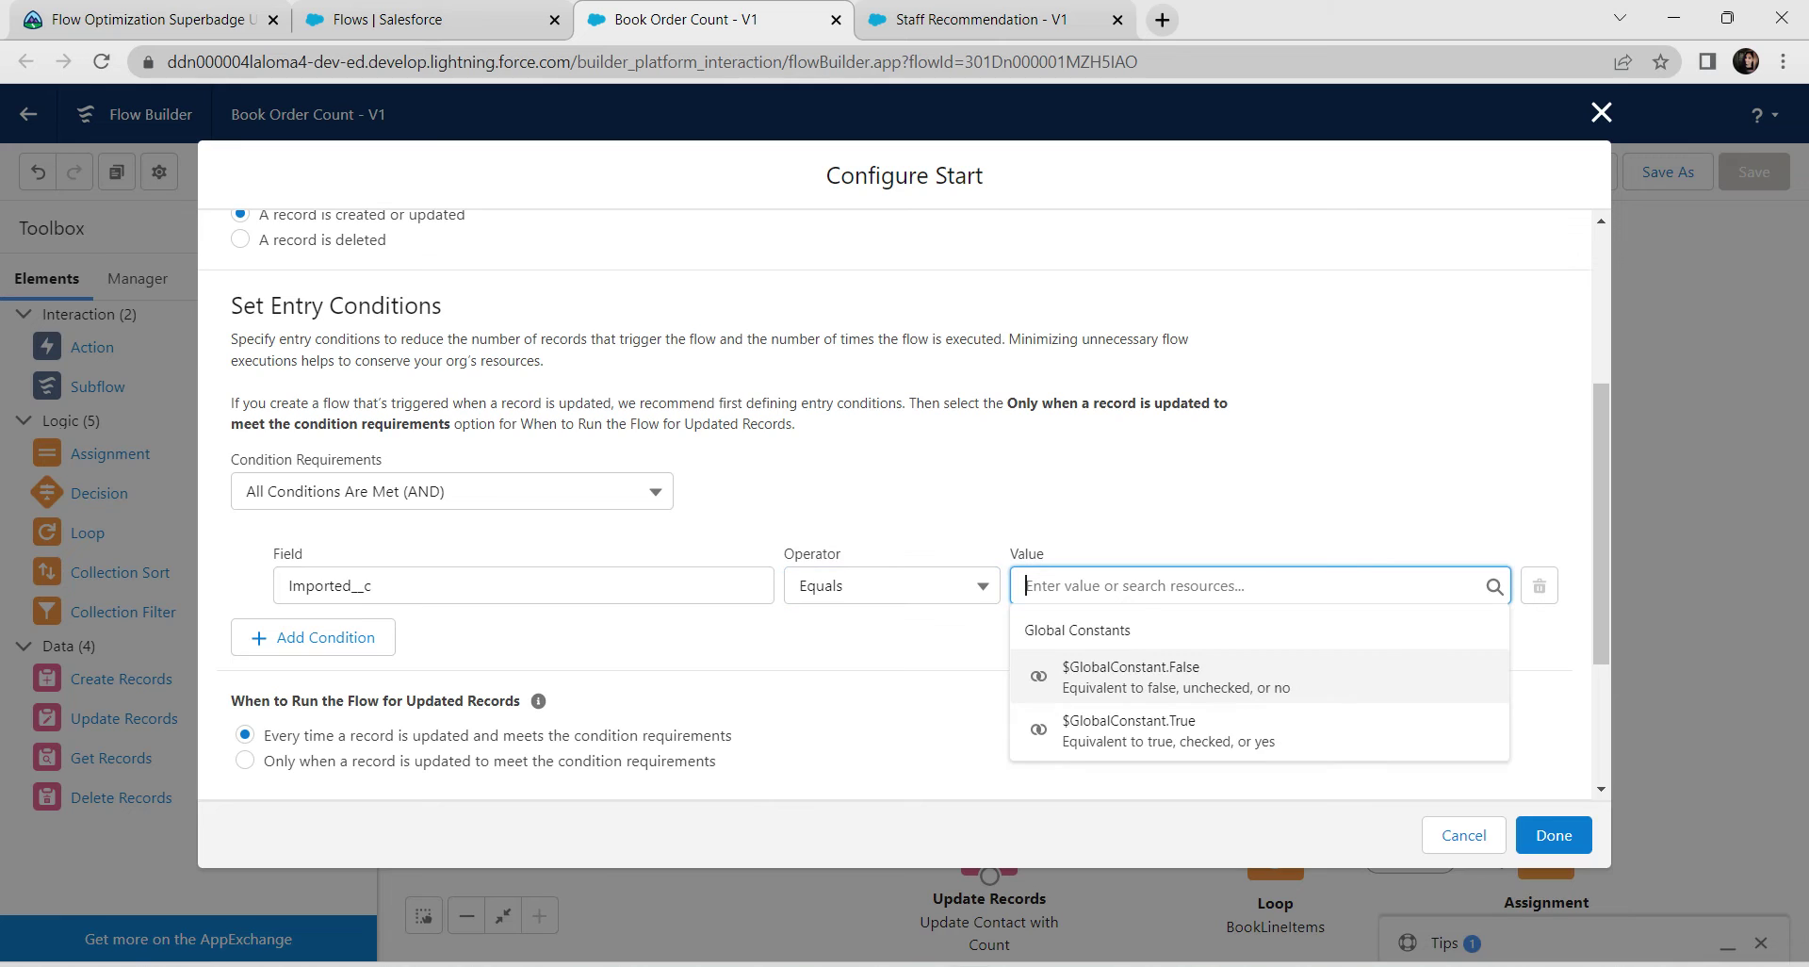
{"action": "key", "text": "Return"}
{"action": "left_click", "coordinate": [1259, 585]}
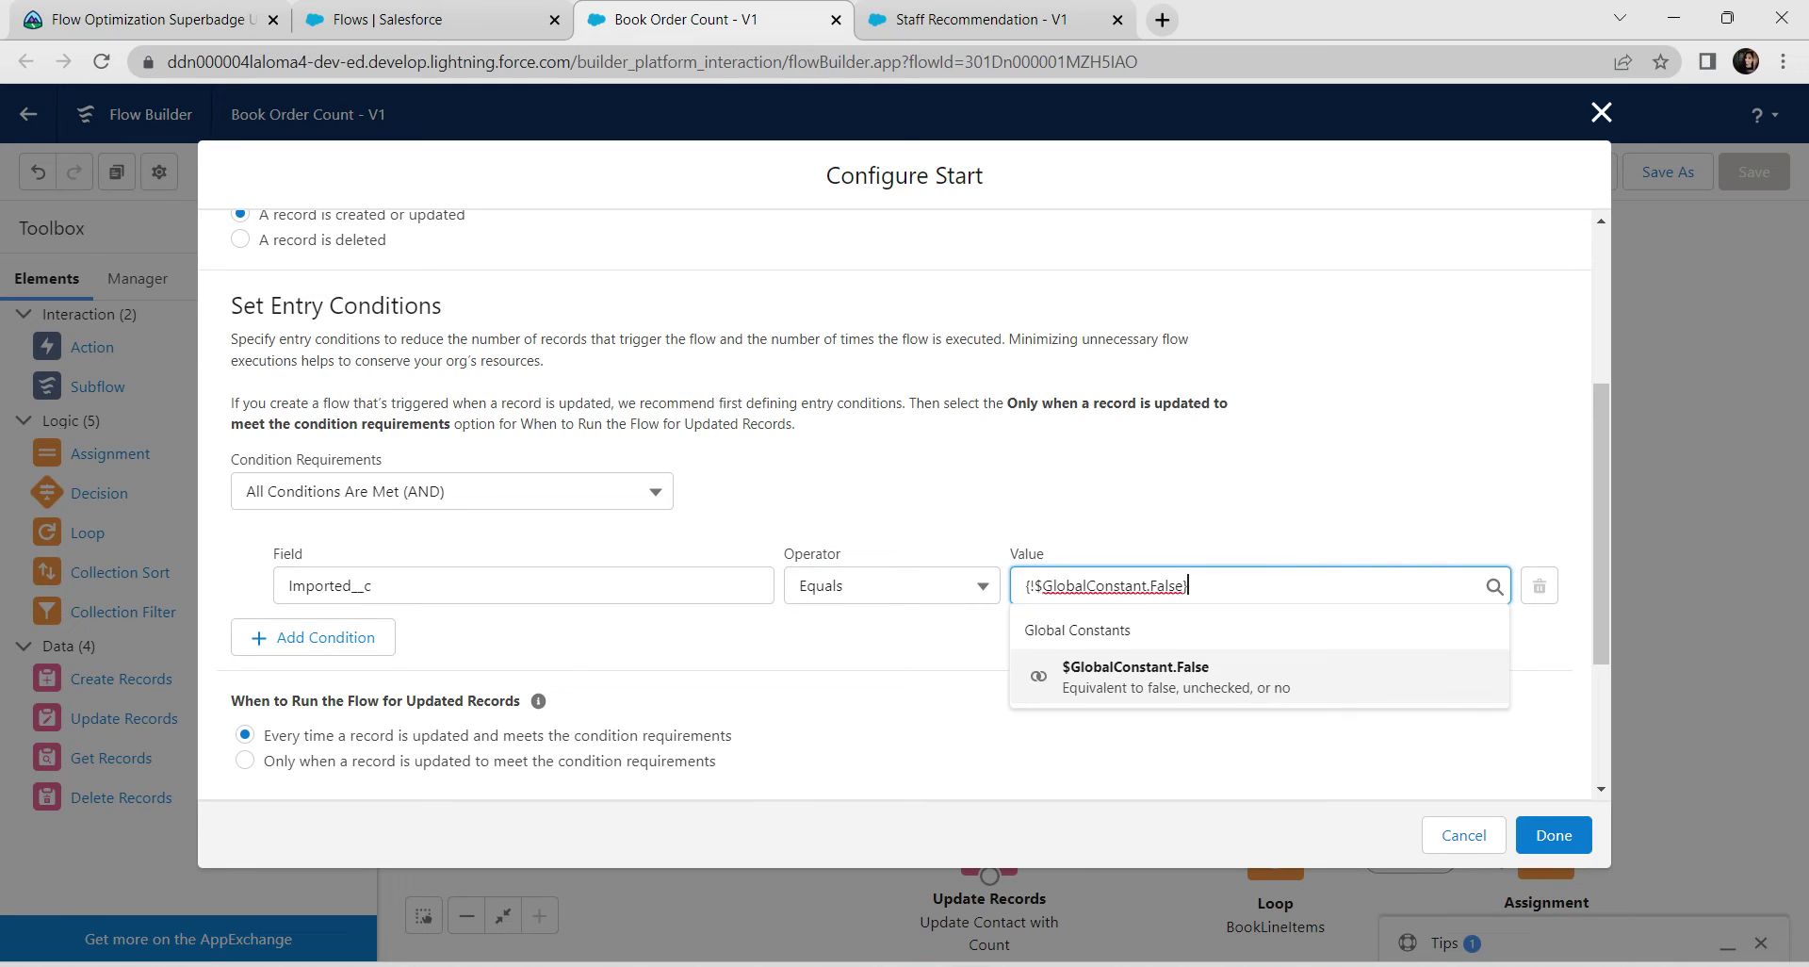
{"action": "key", "text": "Return"}
{"action": "key", "text": "Tab"}
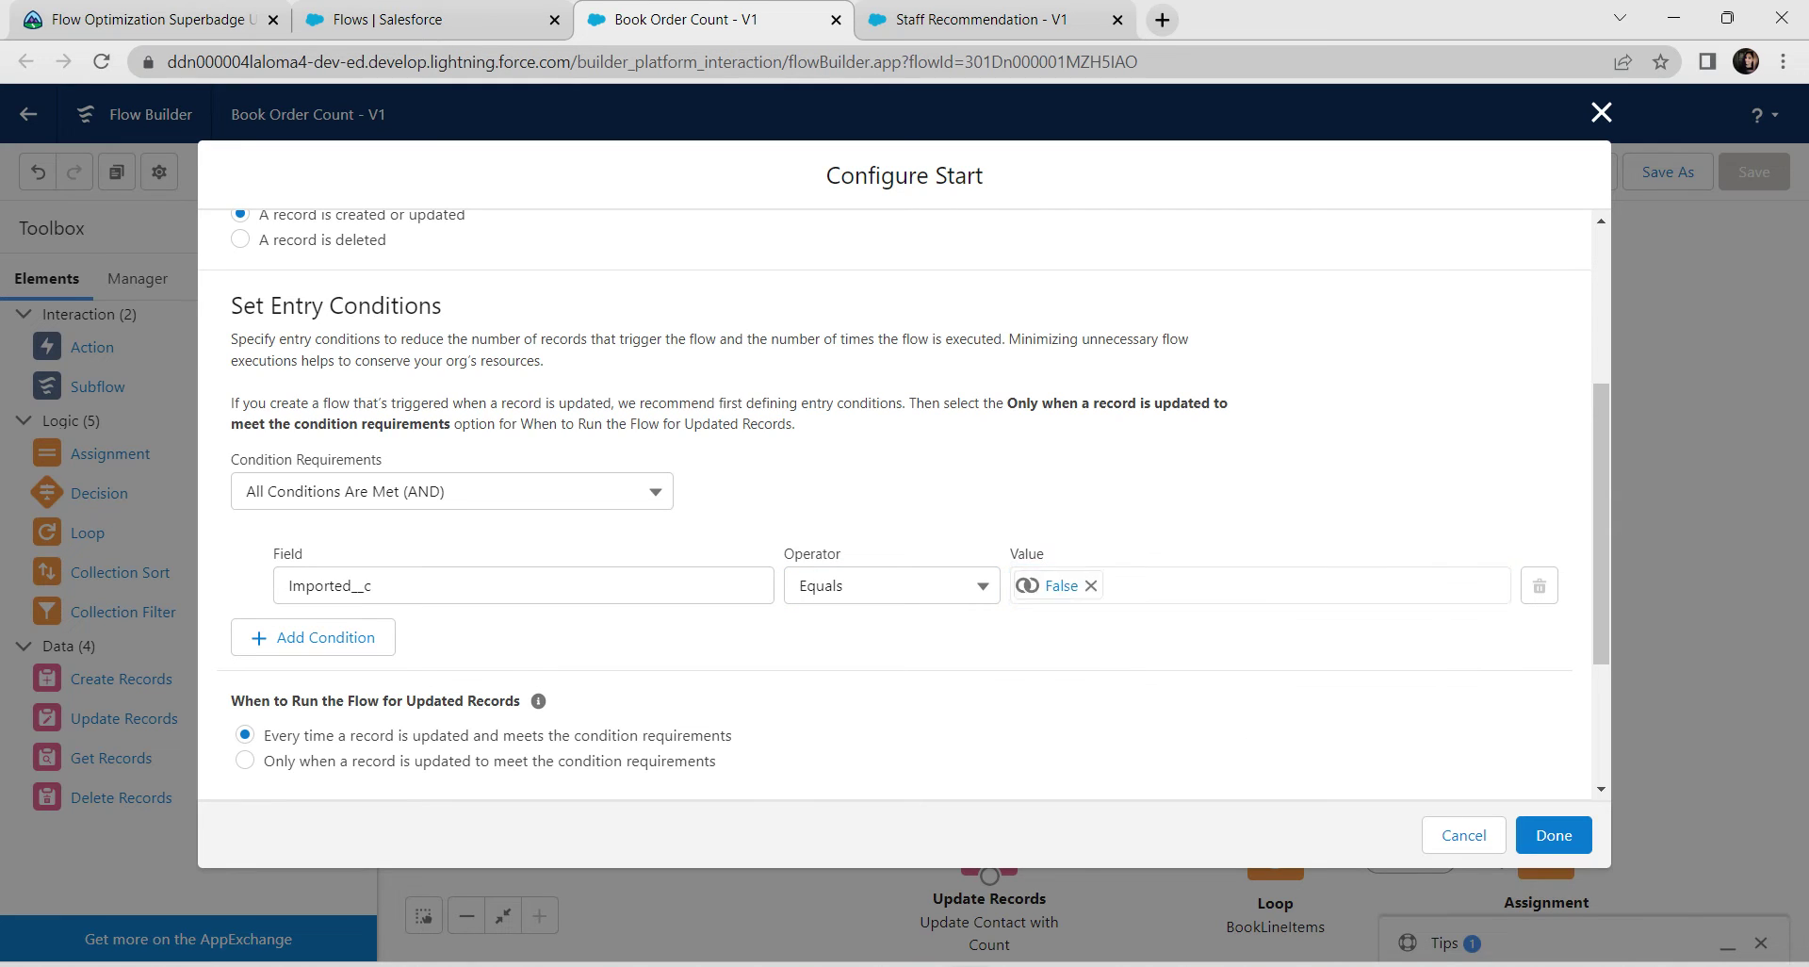
{"action": "left_click", "coordinate": [1555, 837]}
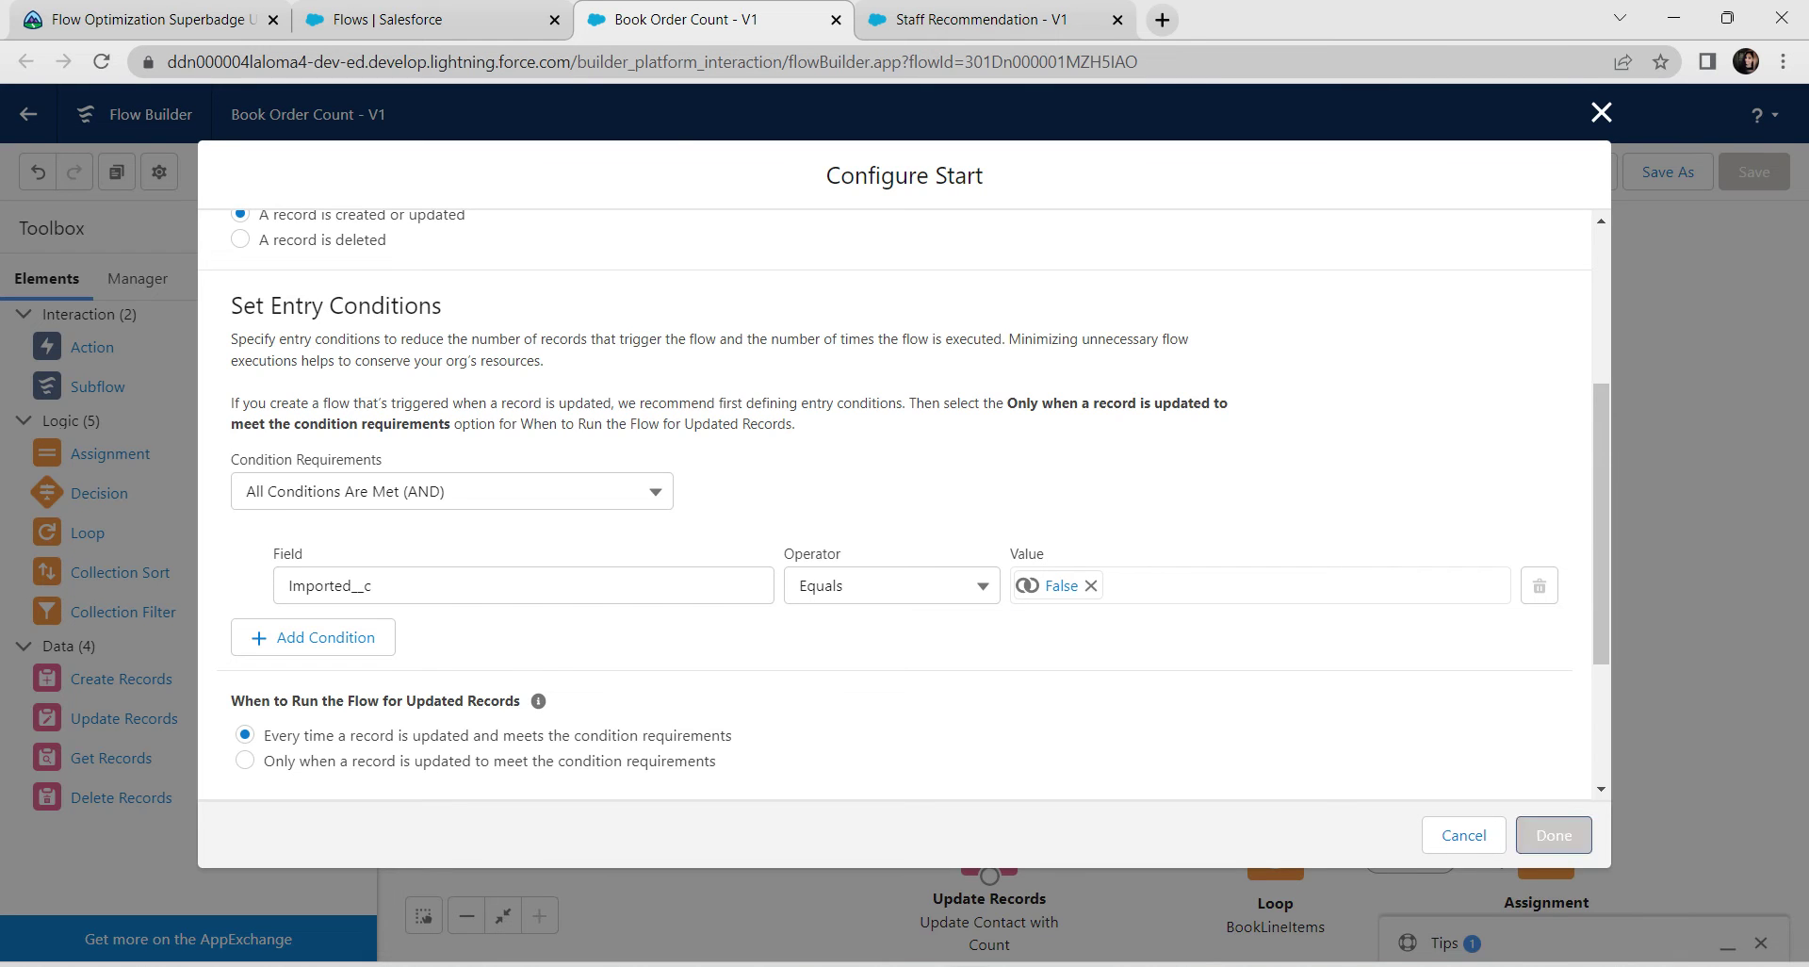
{"action": "key", "text": "alt+Tab"}
Start a new flow resource of type Formula.
{"action": "left_click", "coordinate": [136, 279]}
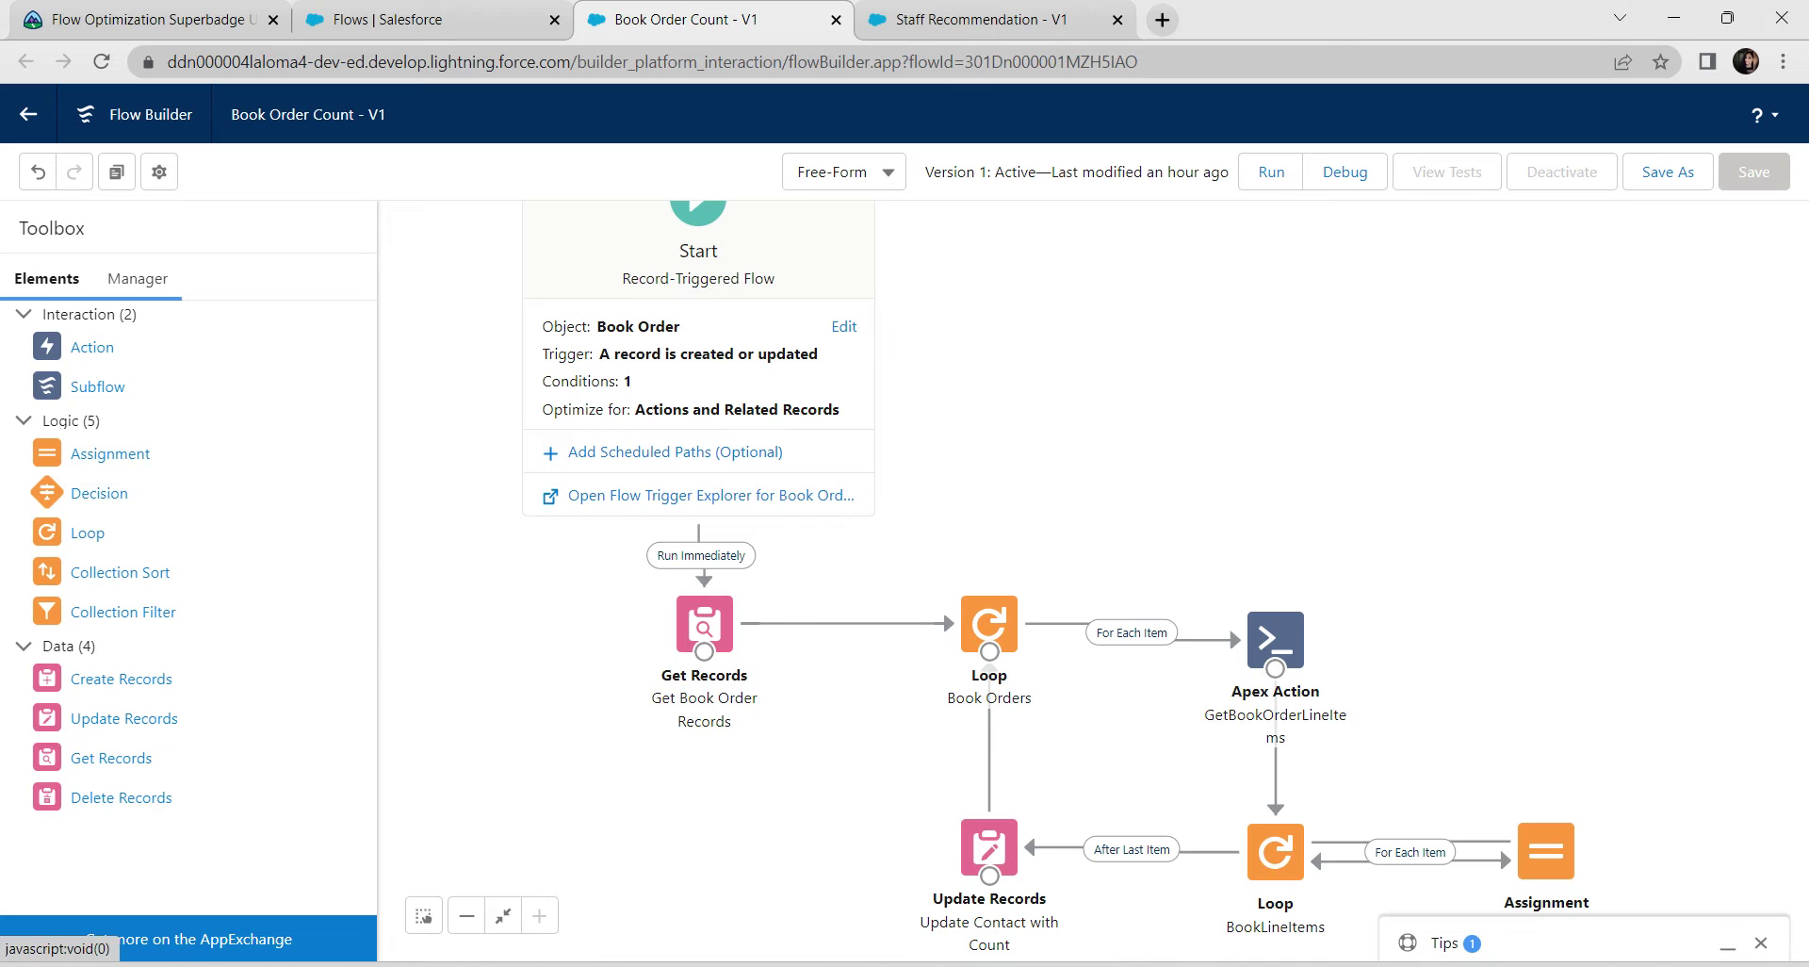
{"action": "left_click", "coordinate": [81, 386]}
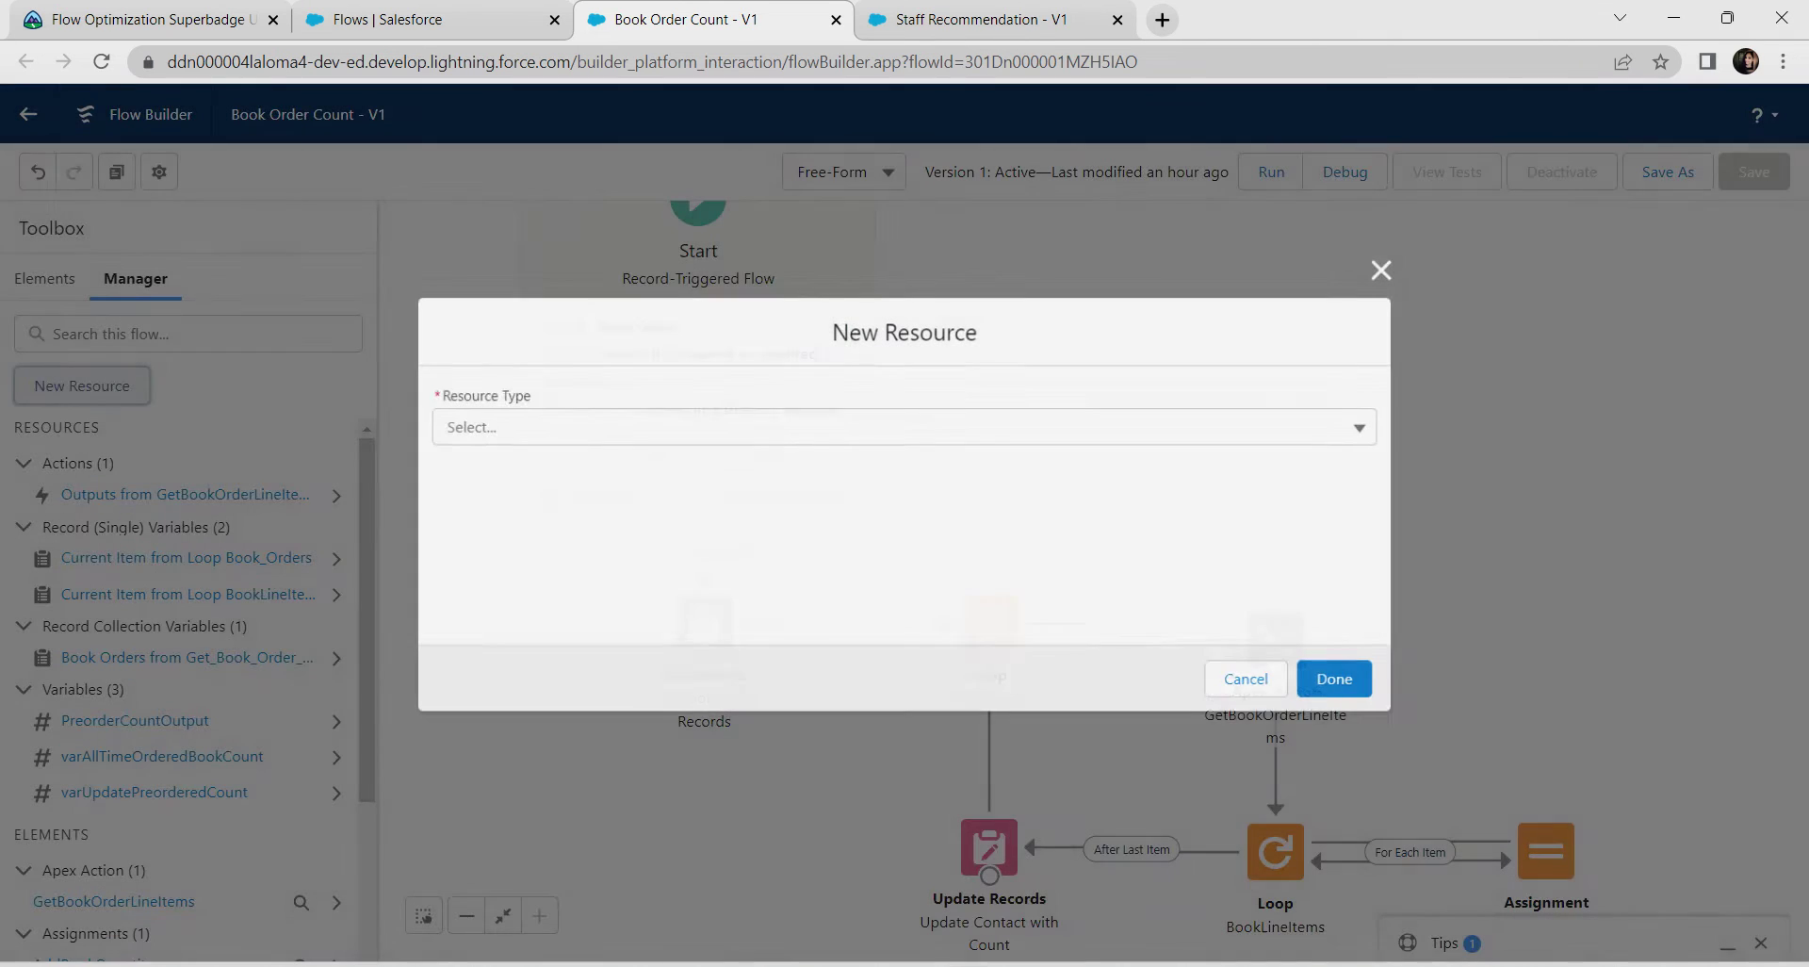
{"action": "key", "text": "Down"}
{"action": "key", "text": "Down"}
{"action": "key", "text": "Down"}
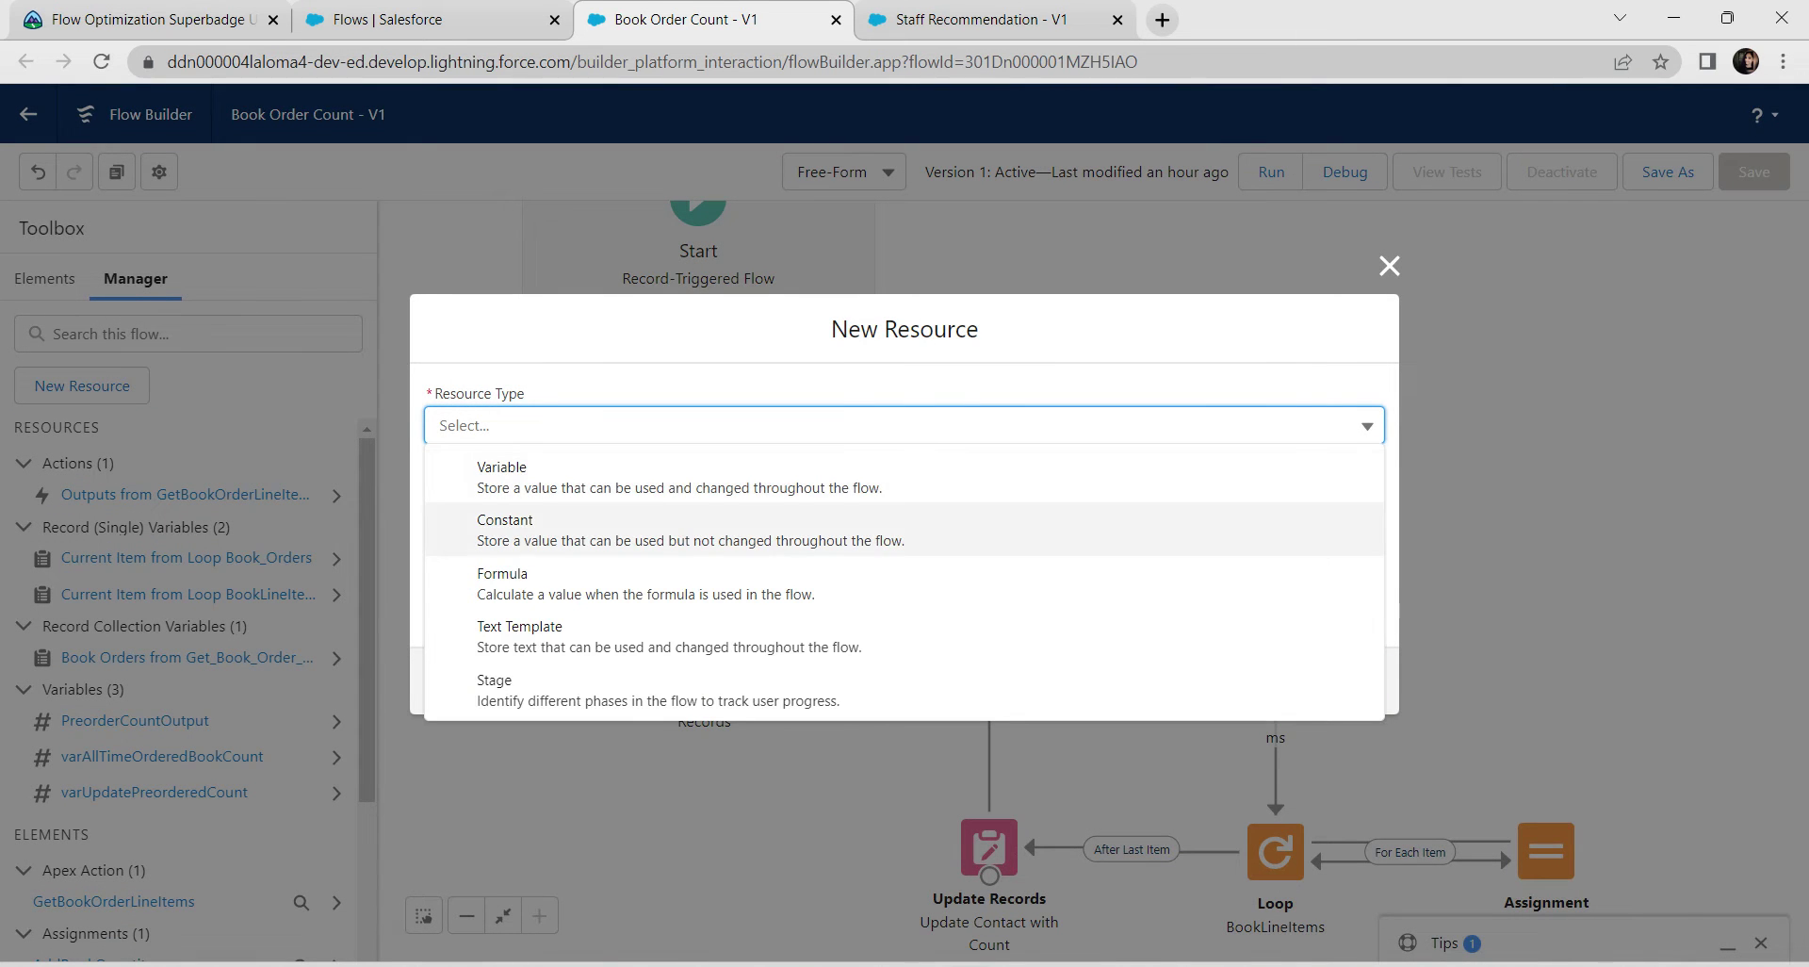
{"action": "key", "text": "Return"}
{"action": "left_click", "coordinate": [894, 365]}
Copy the field name Preordered Book Count from the superbadge requirements and use it as the formula's API name, PreorderedBookCount.
{"action": "key", "text": "ctrl+1"}
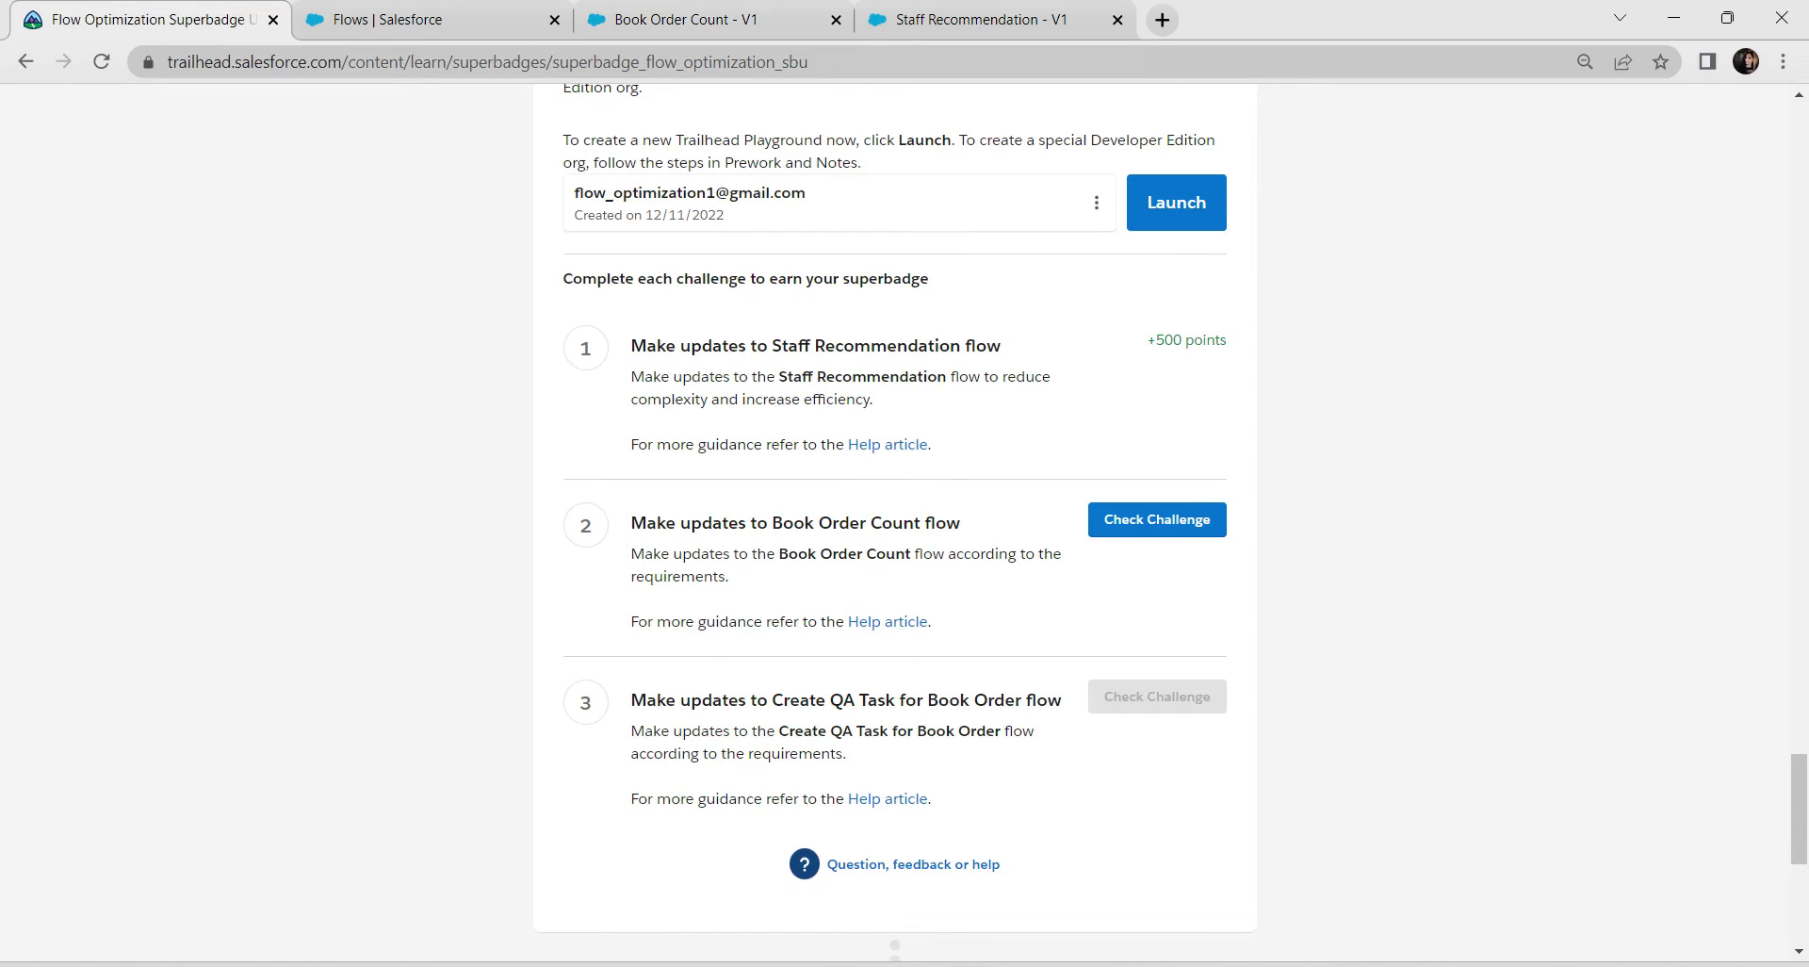
{"action": "scroll", "coordinate": [895, 518], "scroll_direction": "up", "scroll_amount": 15}
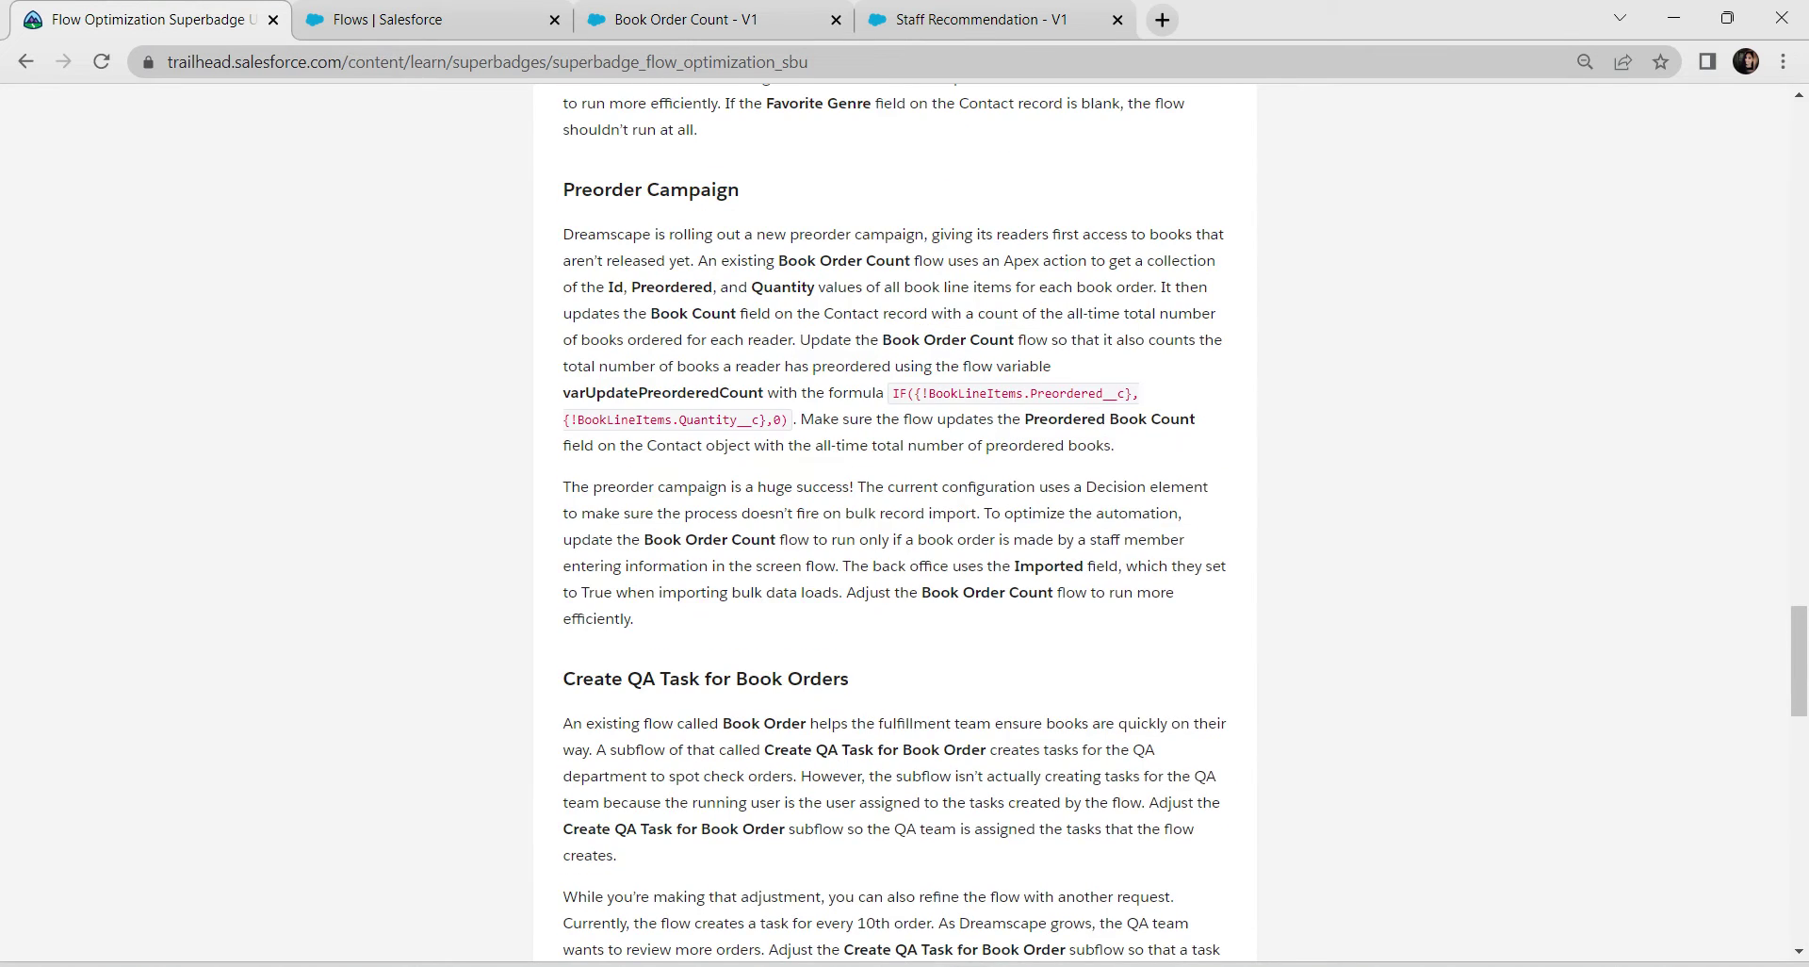
{"action": "left_click_drag", "start_coordinate": [1025, 418], "coordinate": [1195, 418]}
{"action": "key", "text": "ctrl+c"}
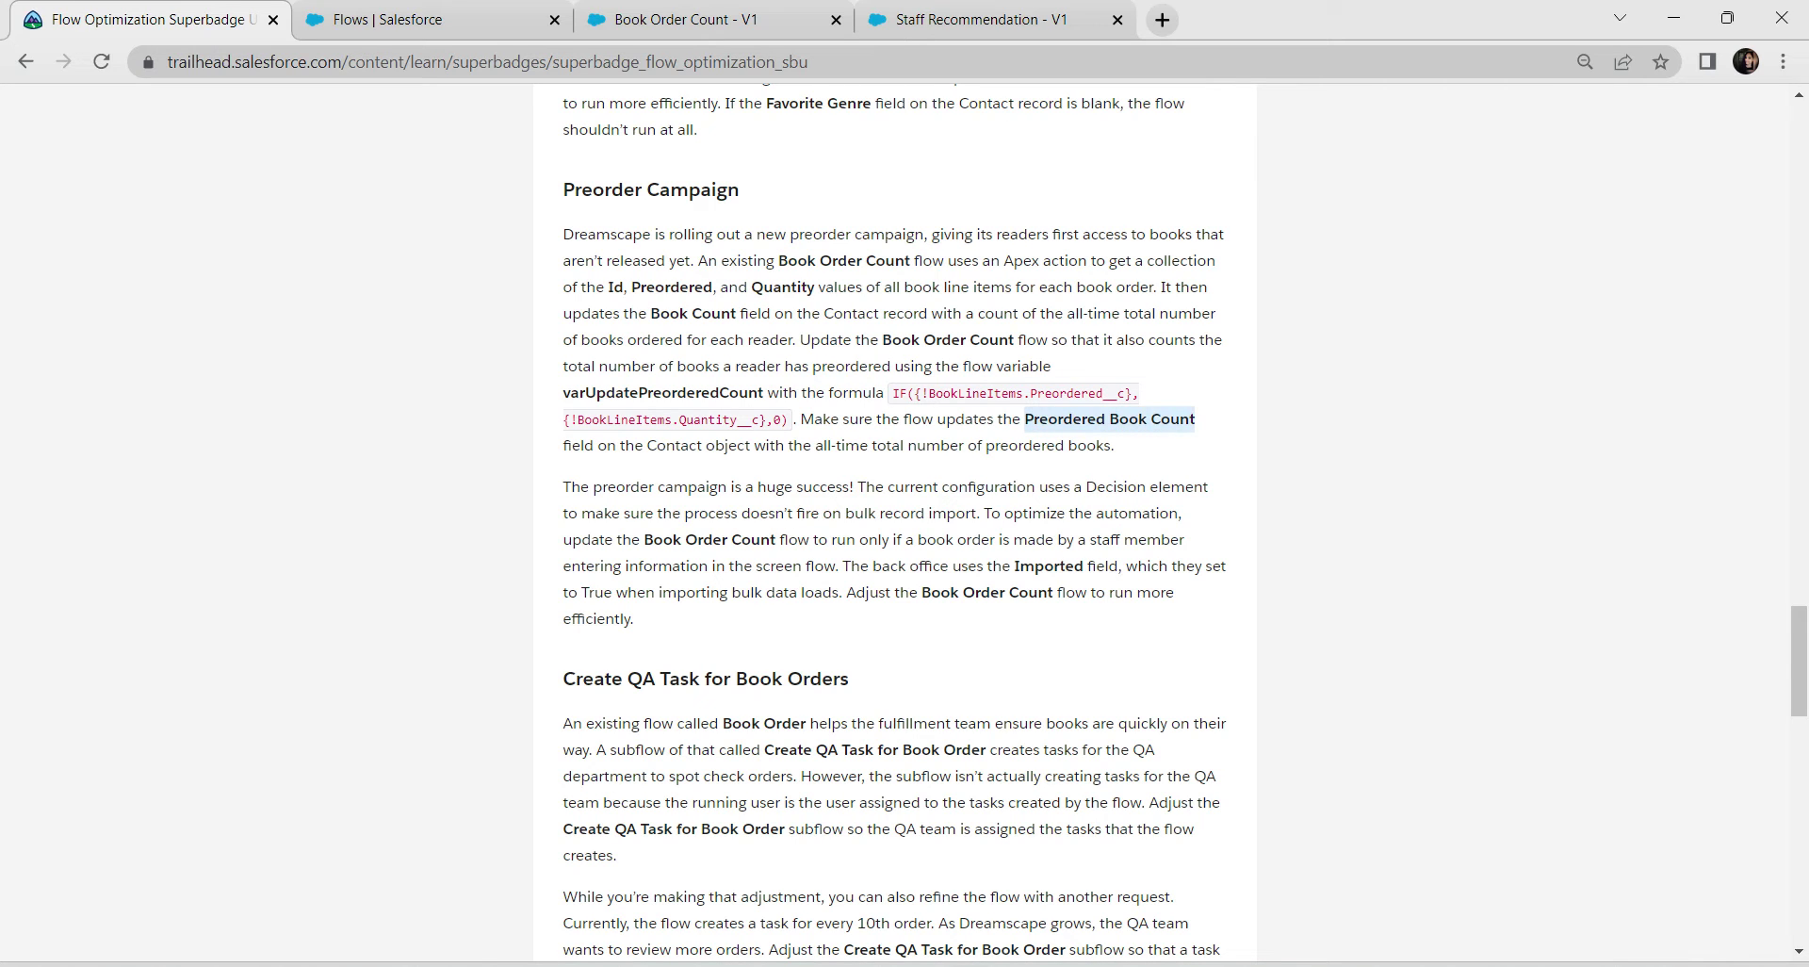
{"action": "key", "text": "ctrl+4"}
{"action": "key", "text": "ctrl+3"}
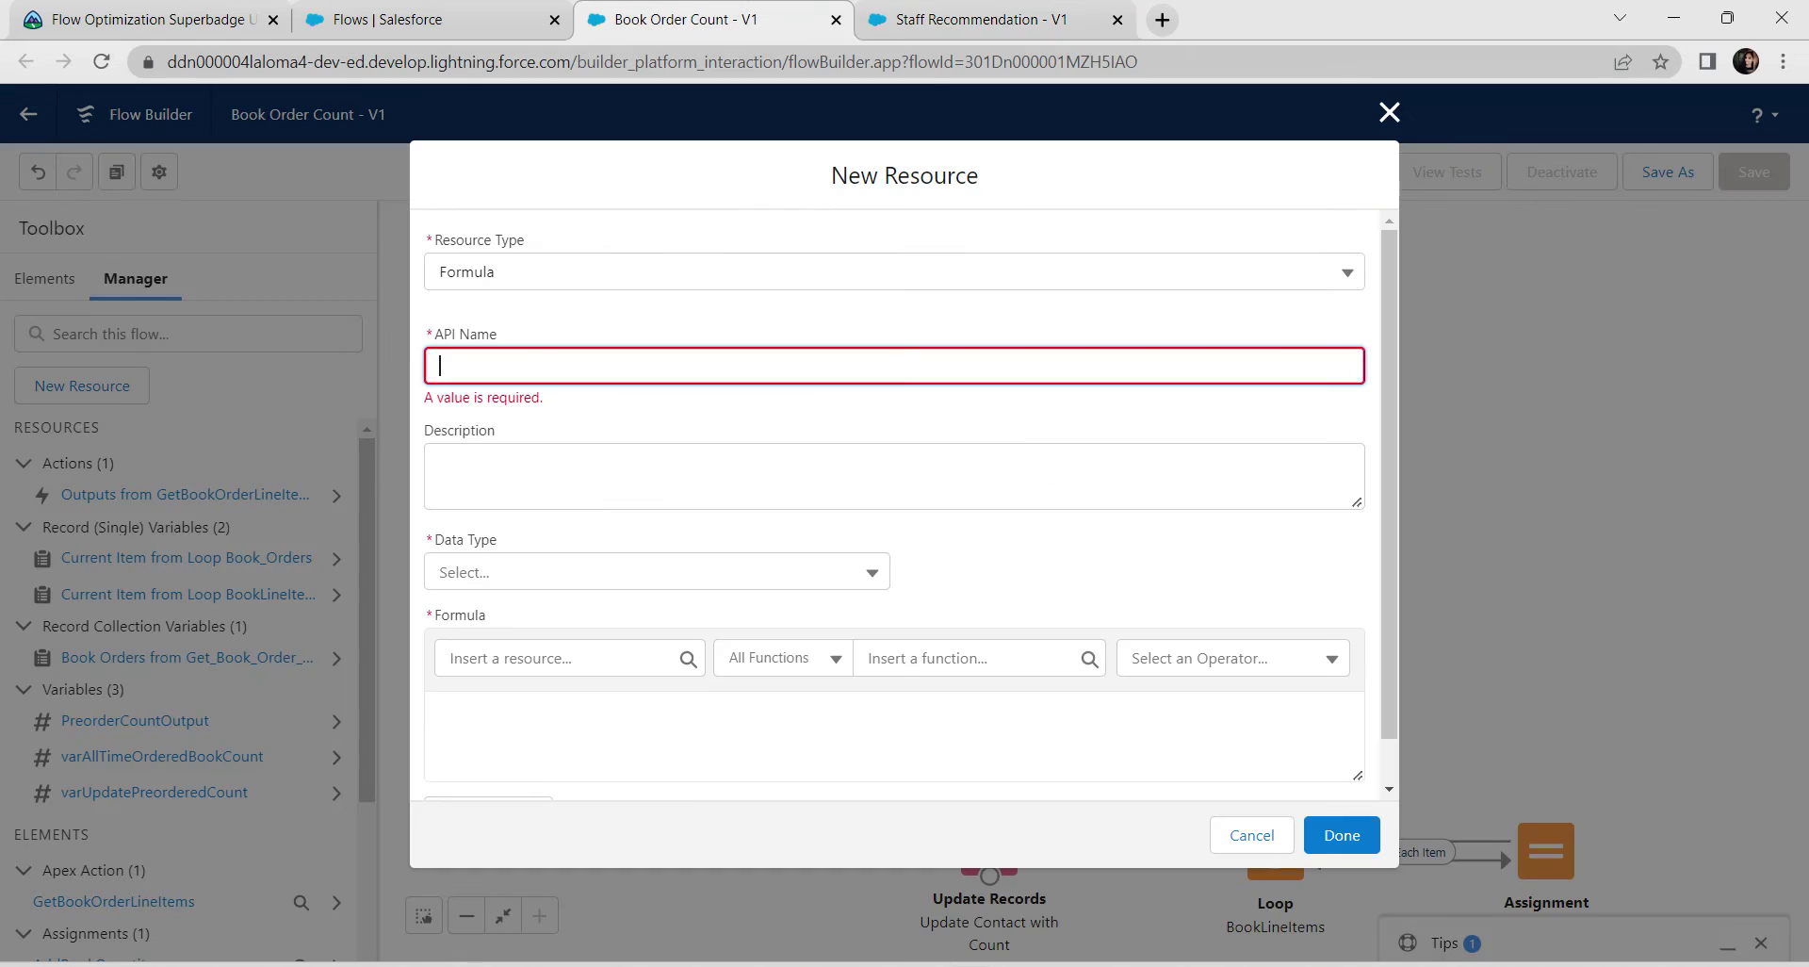
{"action": "key", "text": "ctrl+v"}
{"action": "key", "text": "Tab"}
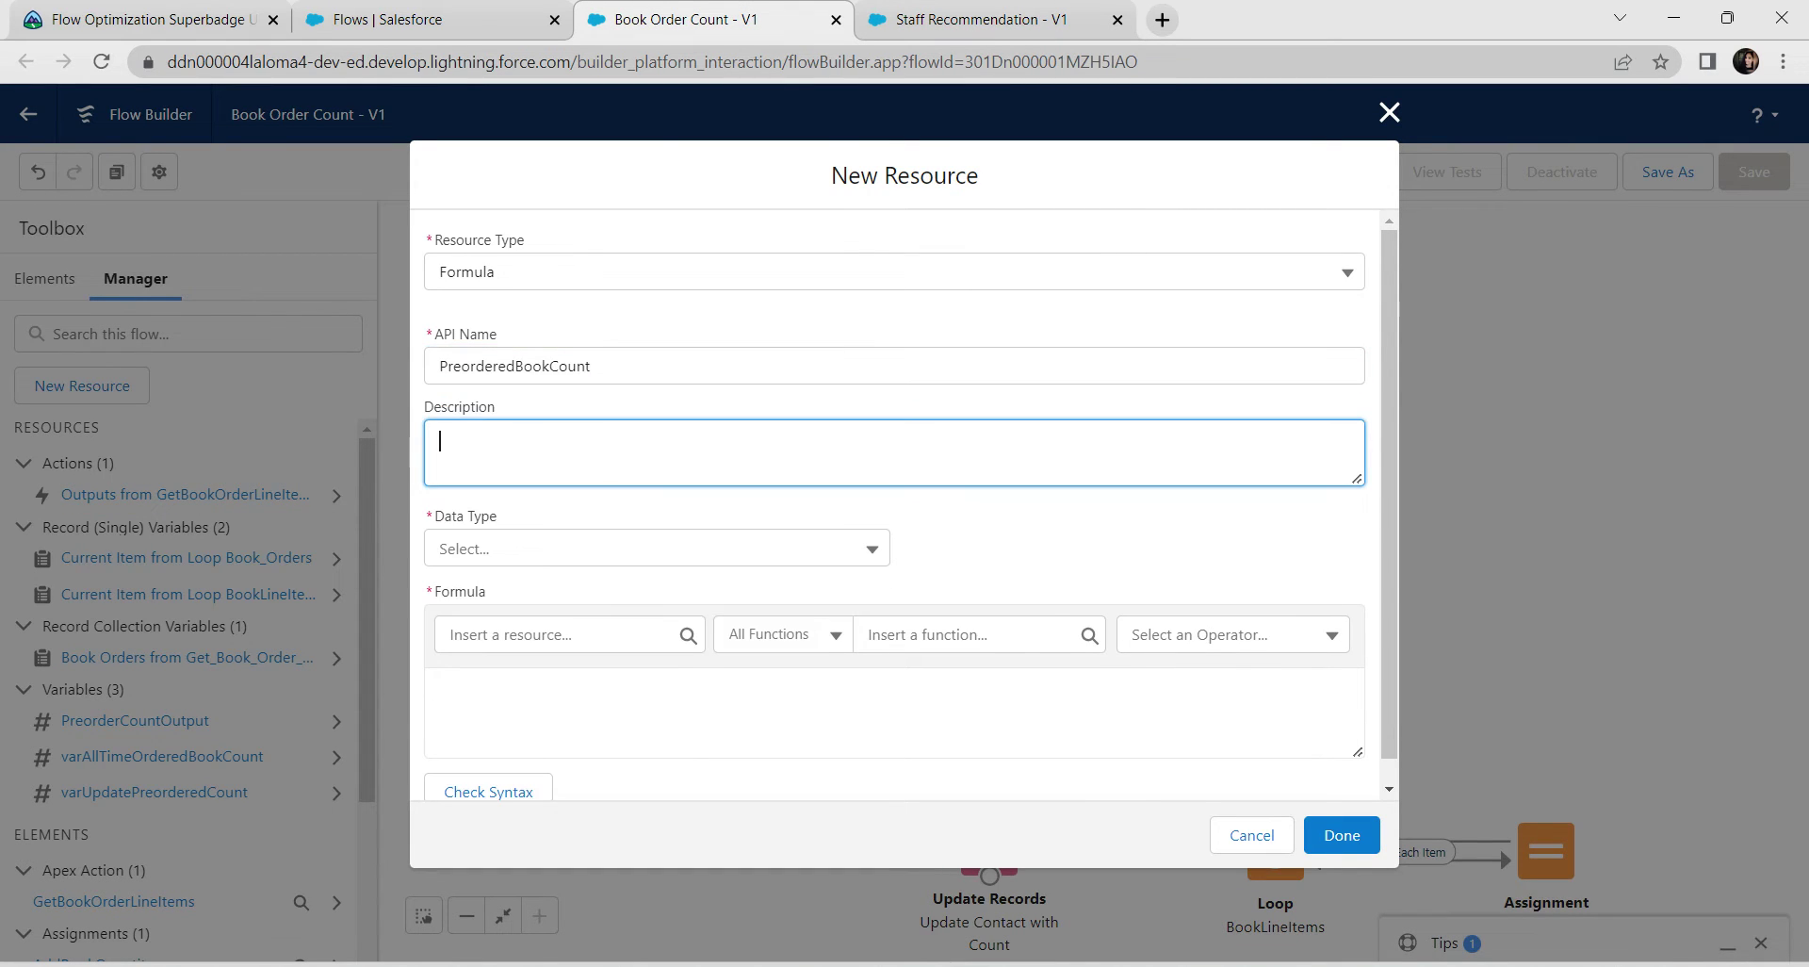
Set the formula's data type to Number with 0 decimal places.
{"action": "key", "text": "alt+Tab"}
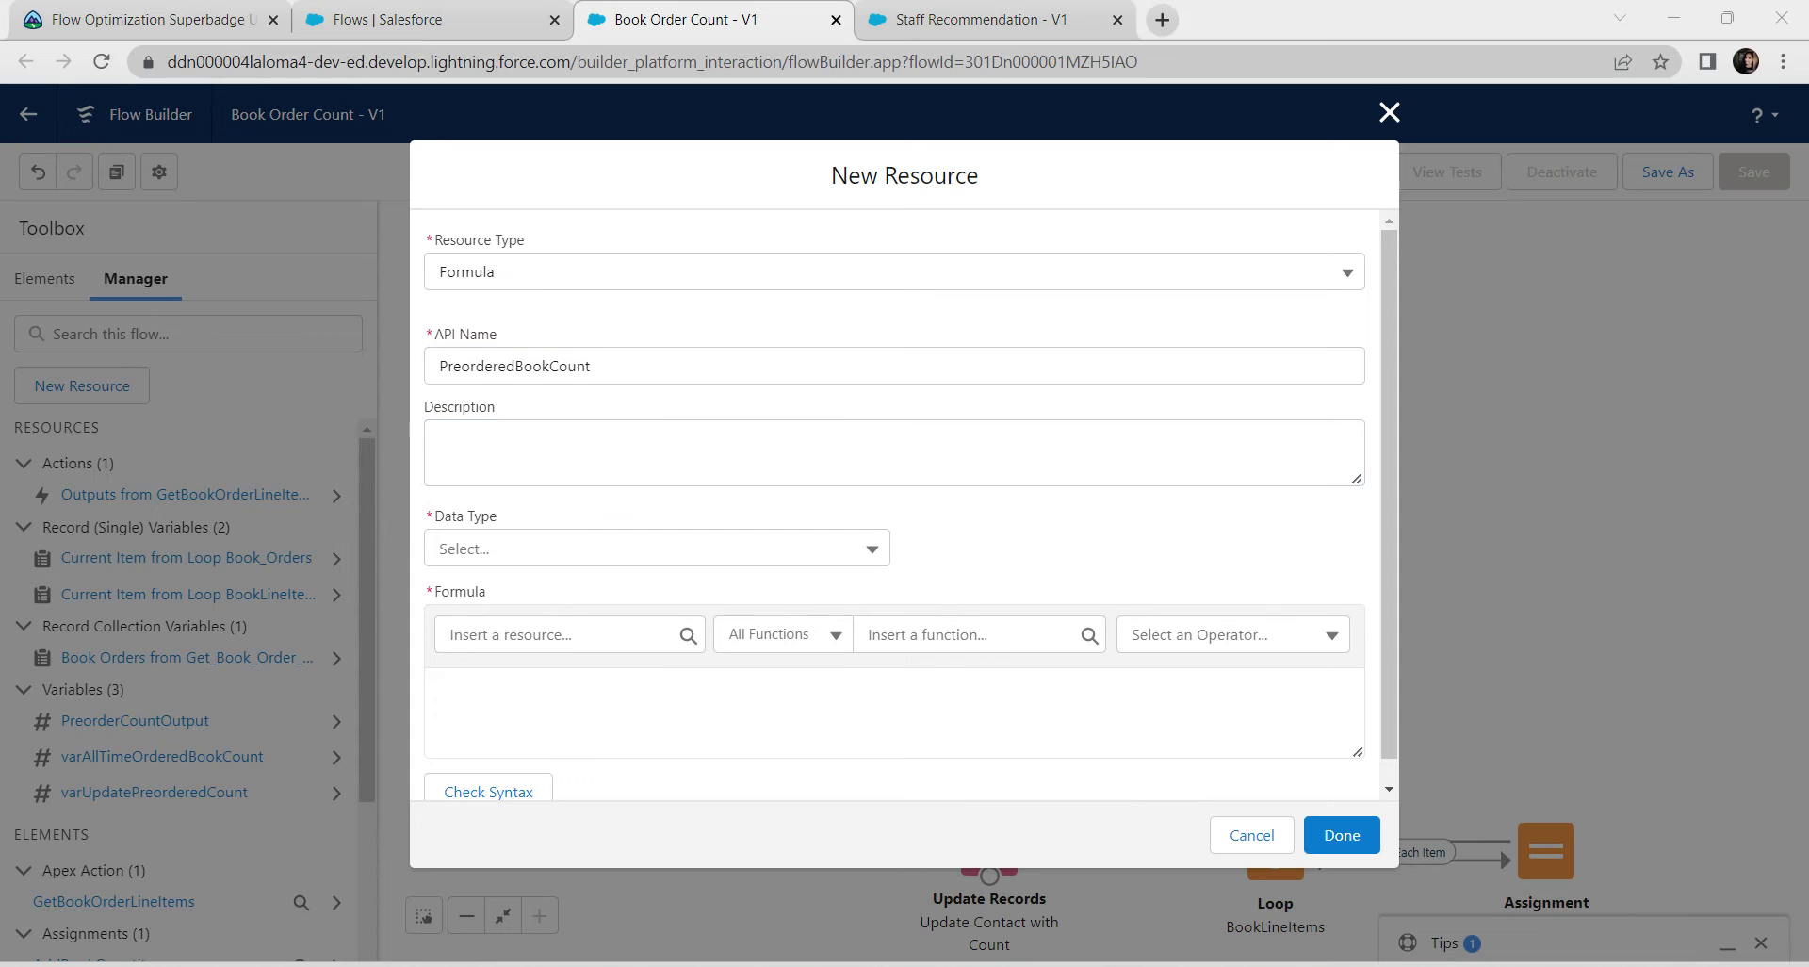
{"action": "left_click", "coordinate": [656, 548]}
{"action": "left_click", "coordinate": [655, 634]}
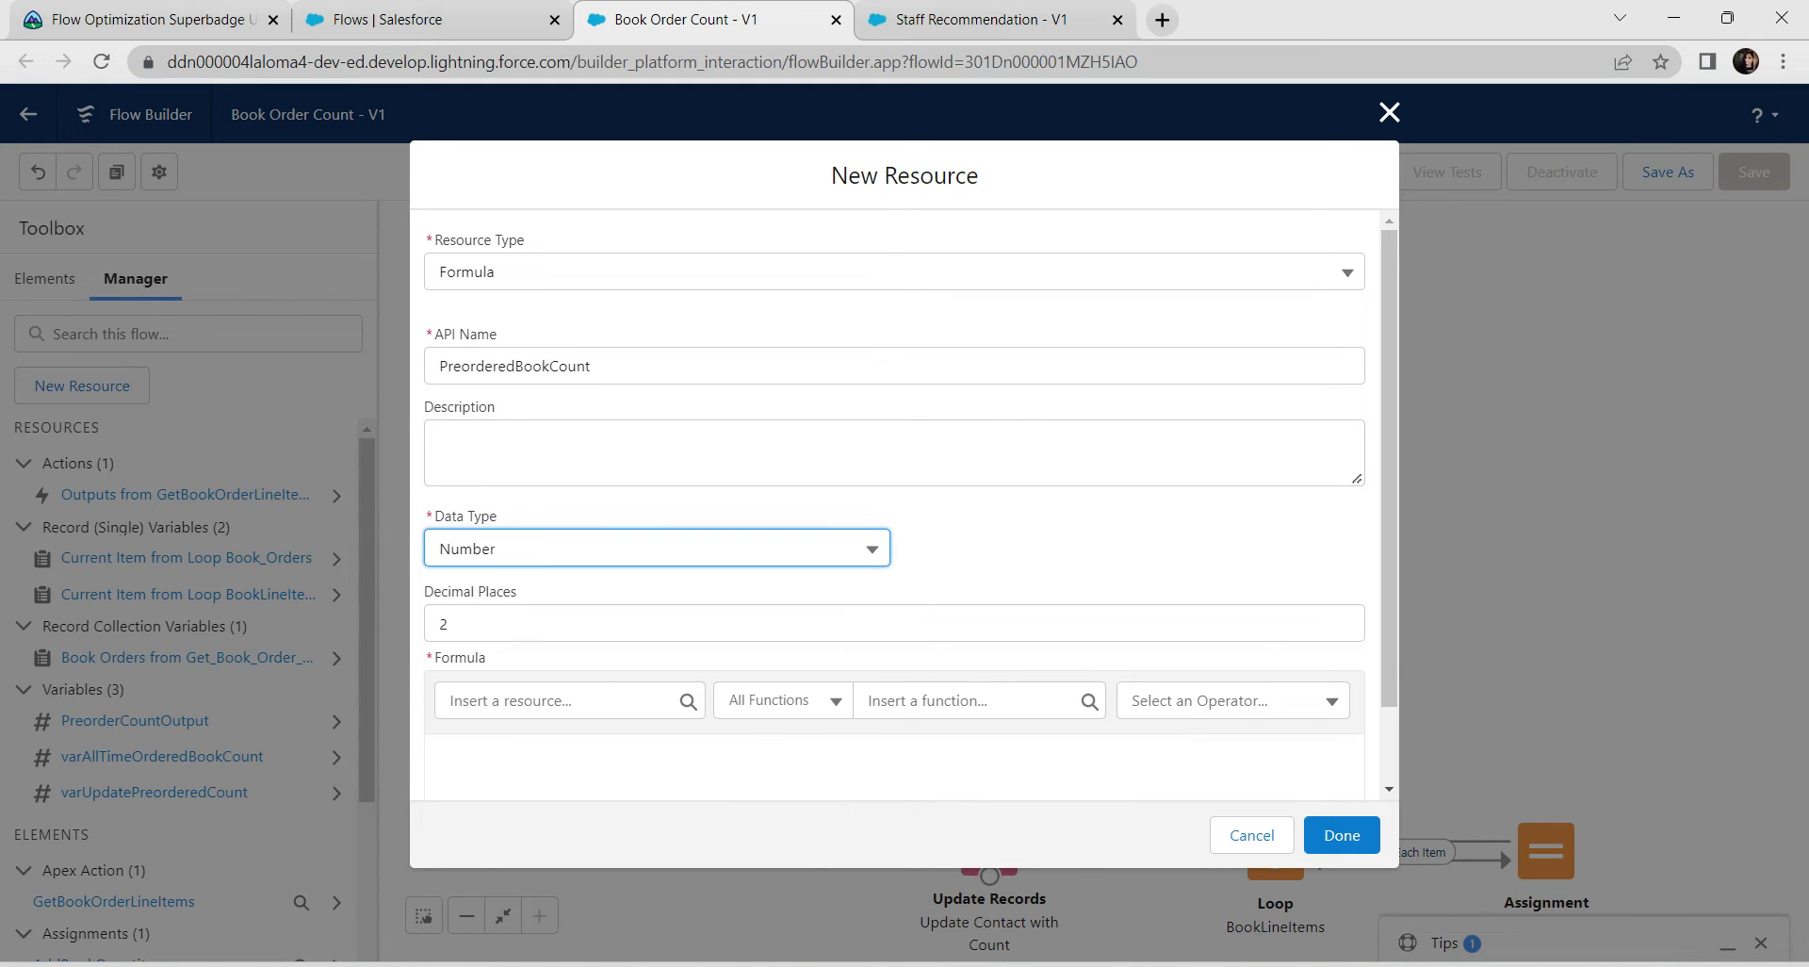
{"action": "key", "text": "Tab"}
{"action": "key", "text": "BackSpace"}
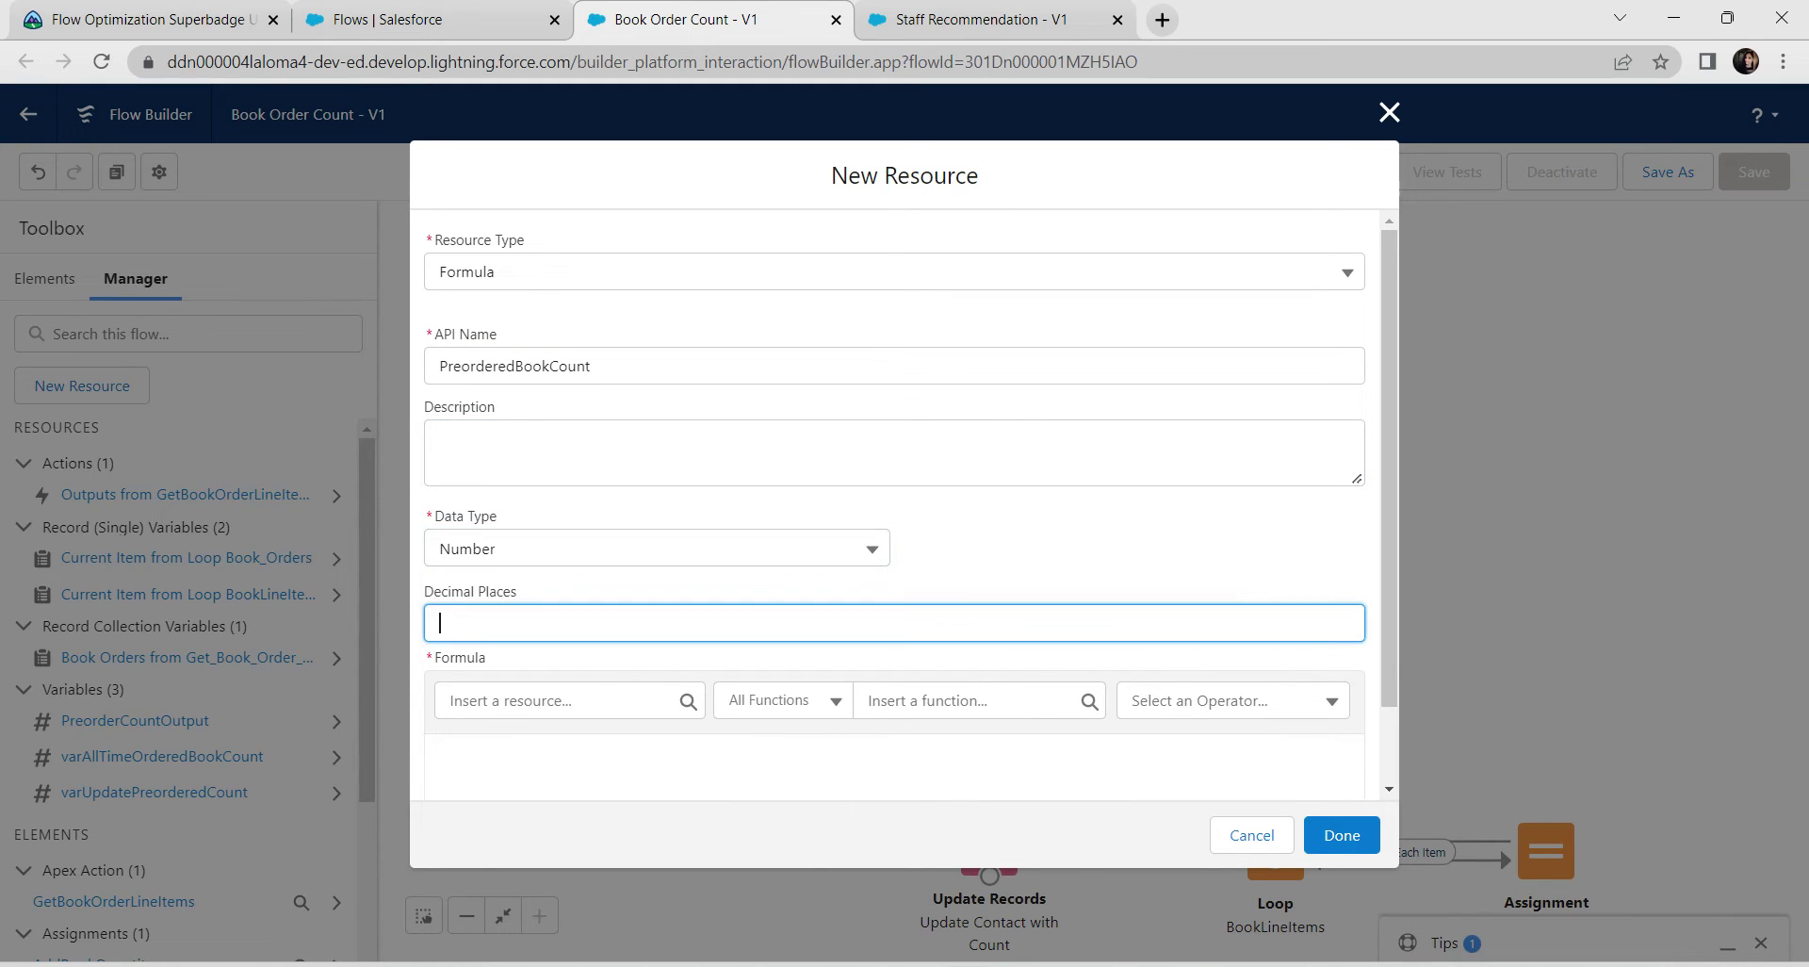
{"action": "type", "text": "0"}
Copy IF({!BookLineItems.Preordered__c},{!BookLineItems.Quantity__c},0) from the superbadge requirements into the formula and check its syntax.
{"action": "left_click", "coordinate": [441, 758]}
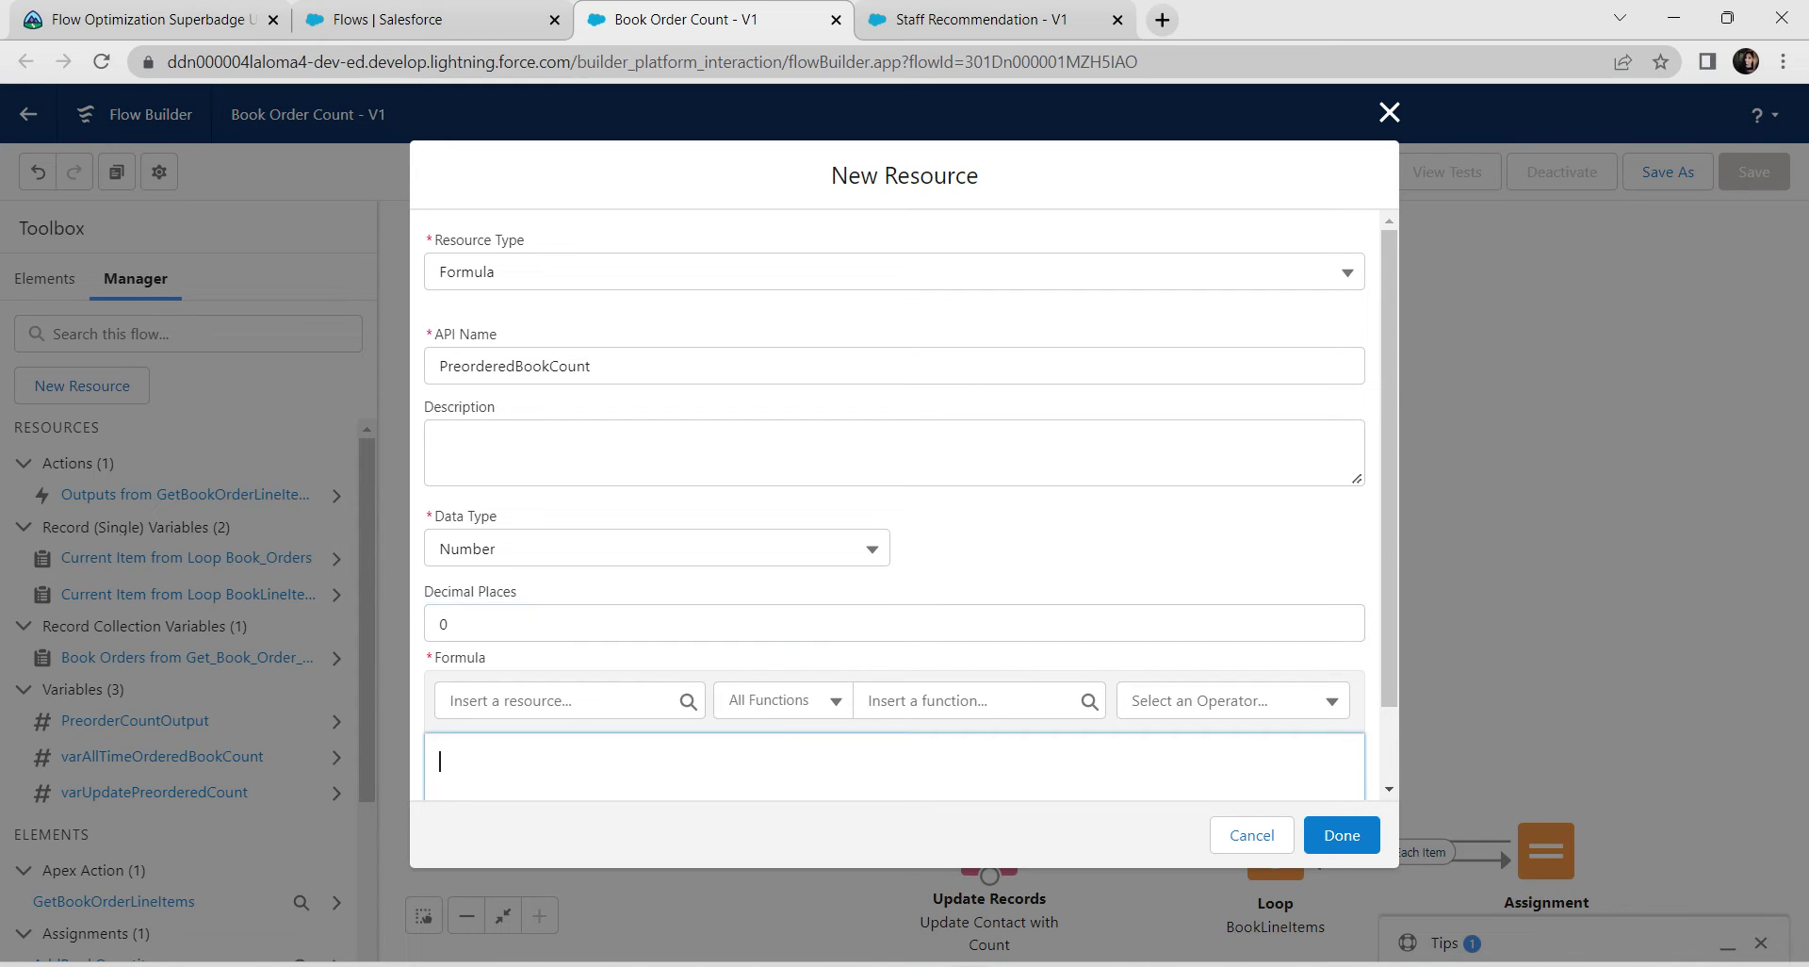
{"action": "scroll", "coordinate": [894, 504], "scroll_direction": "down", "scroll_amount": 1}
{"action": "left_click", "coordinate": [121, 19]}
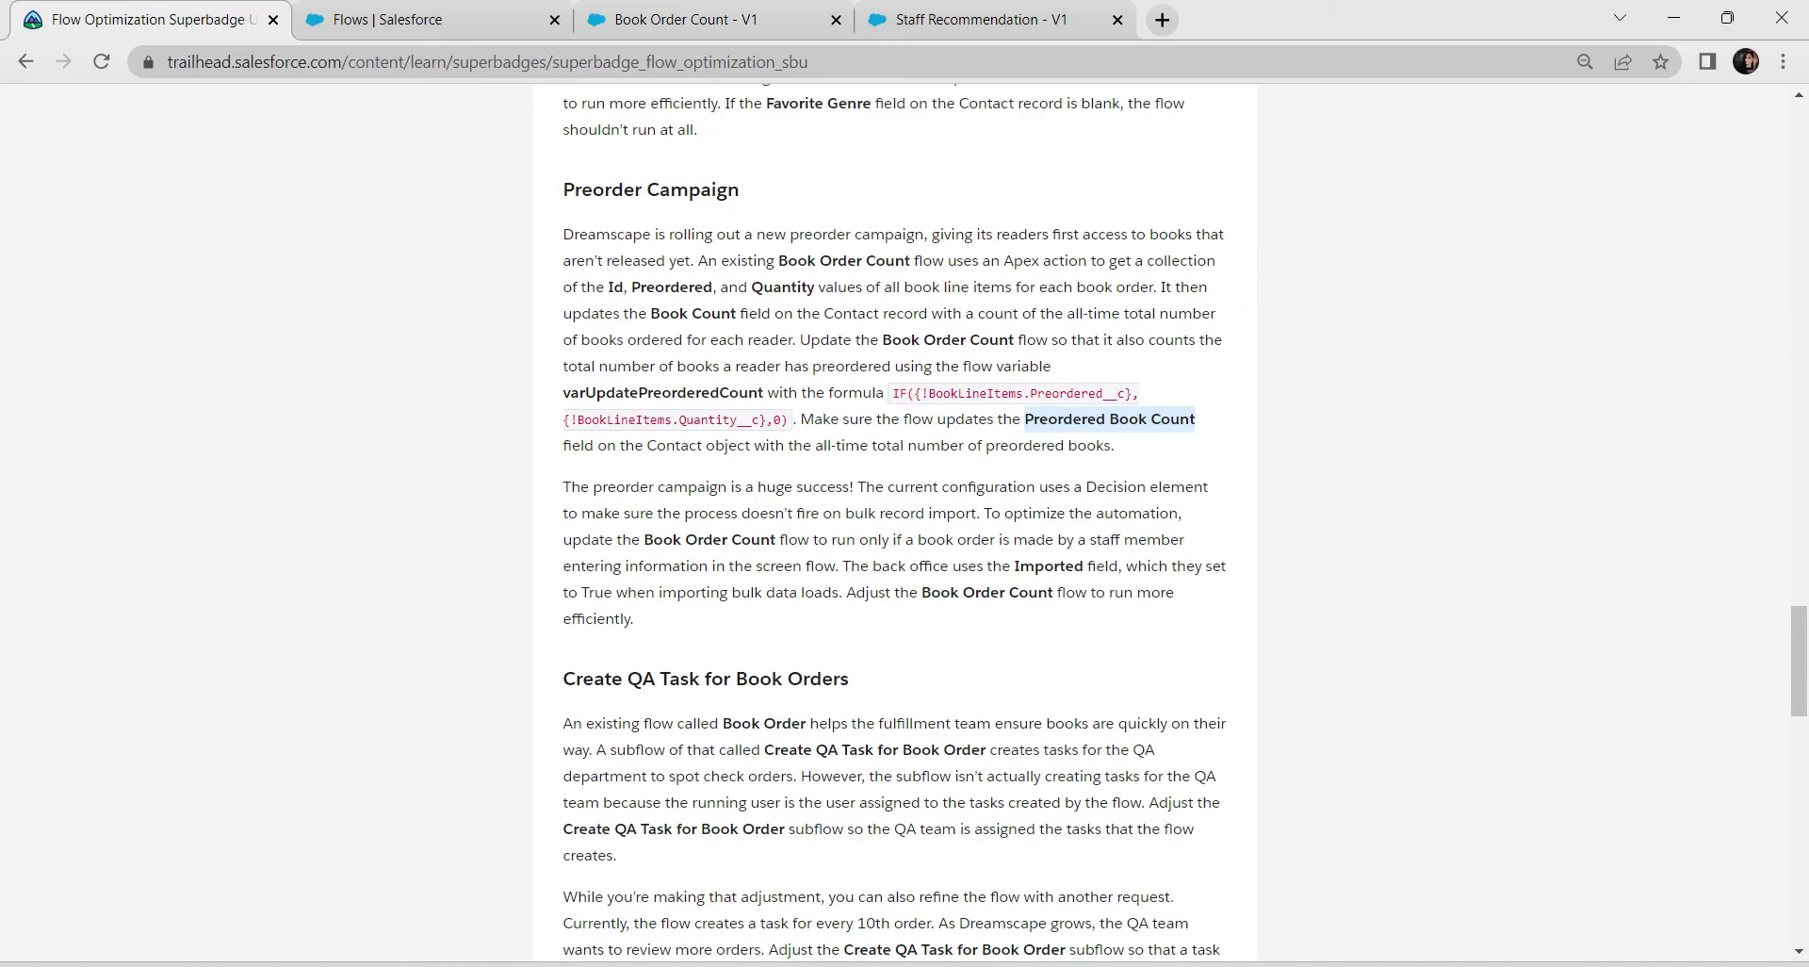
{"action": "left_click_drag", "start_coordinate": [891, 393], "coordinate": [771, 419]}
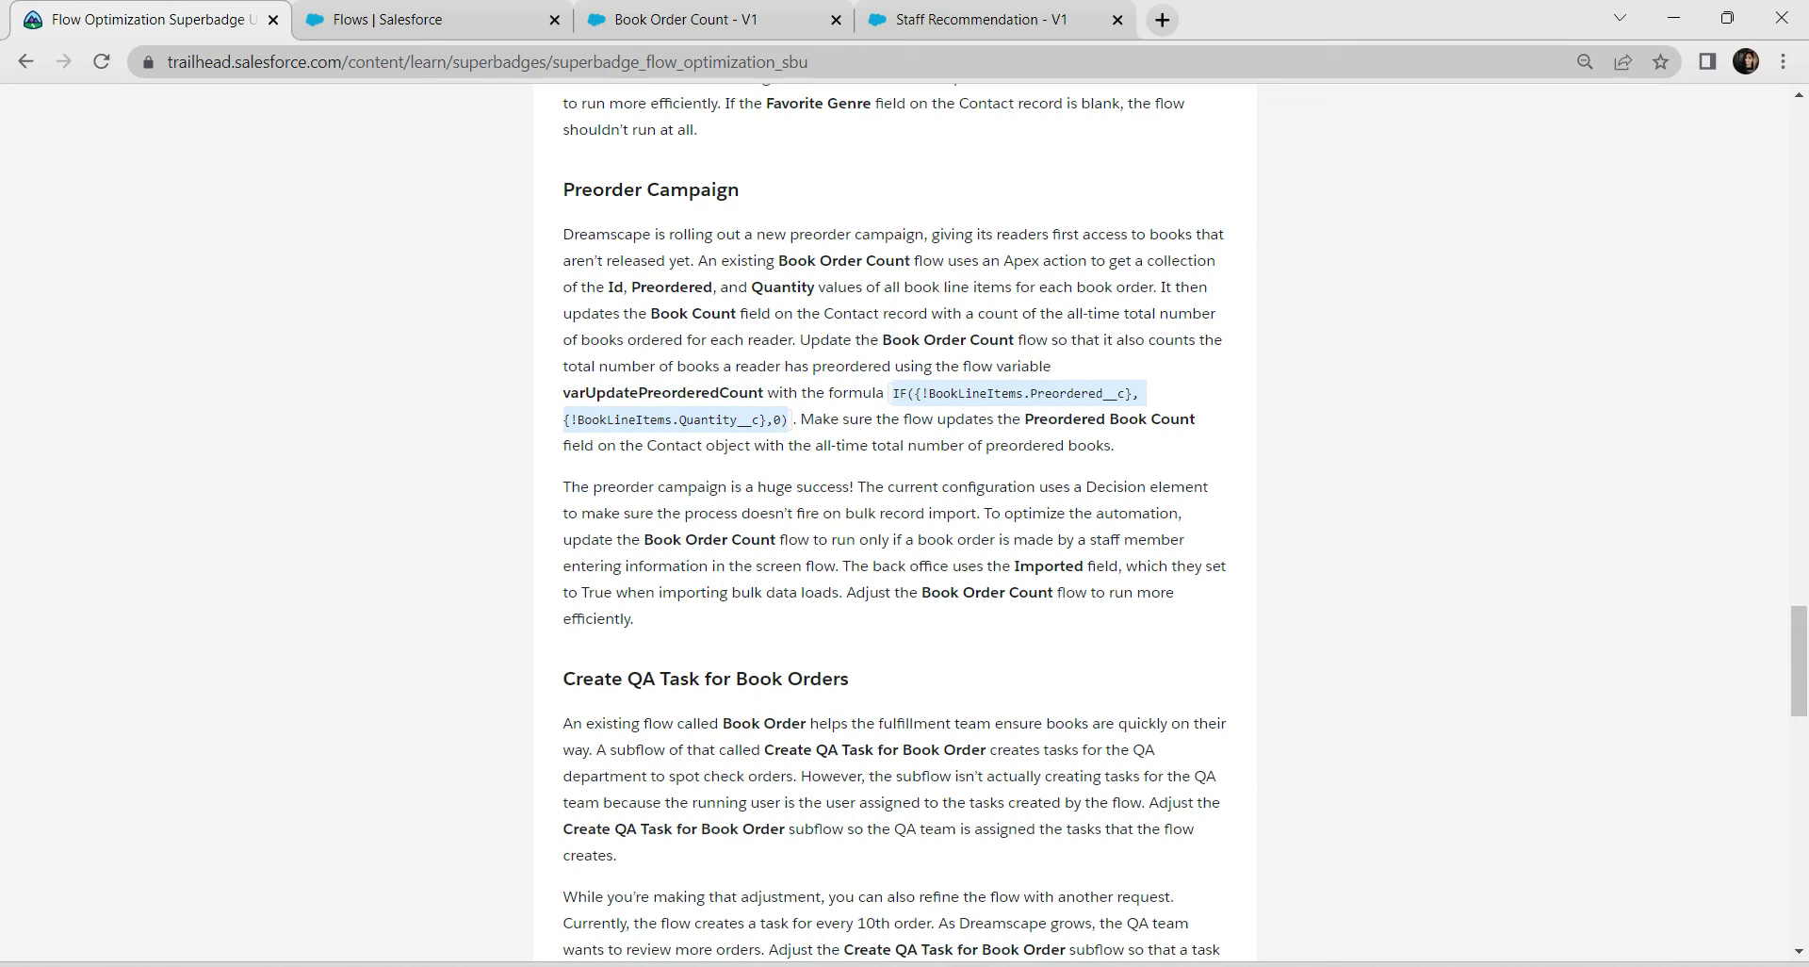
{"action": "left_click", "coordinate": [686, 19]}
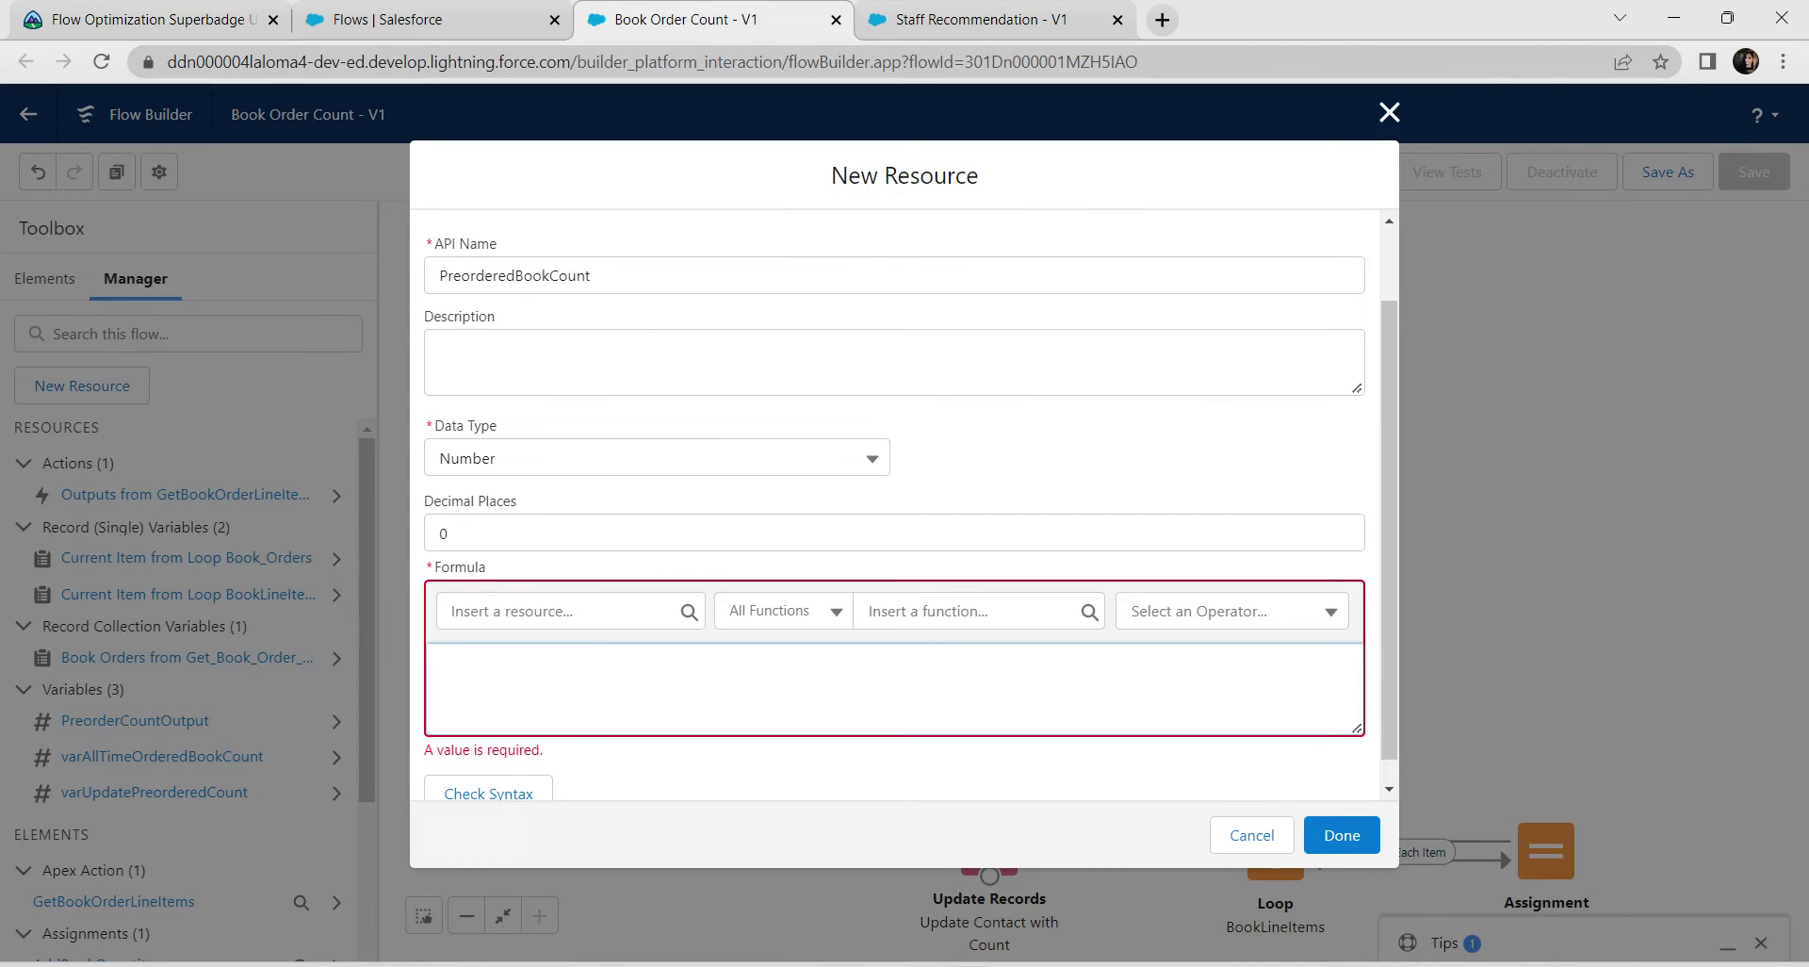
{"action": "type", "text": "IF({!BookLineItems.Preordered__c},{!BookLineItems.Quantity__c},0)"}
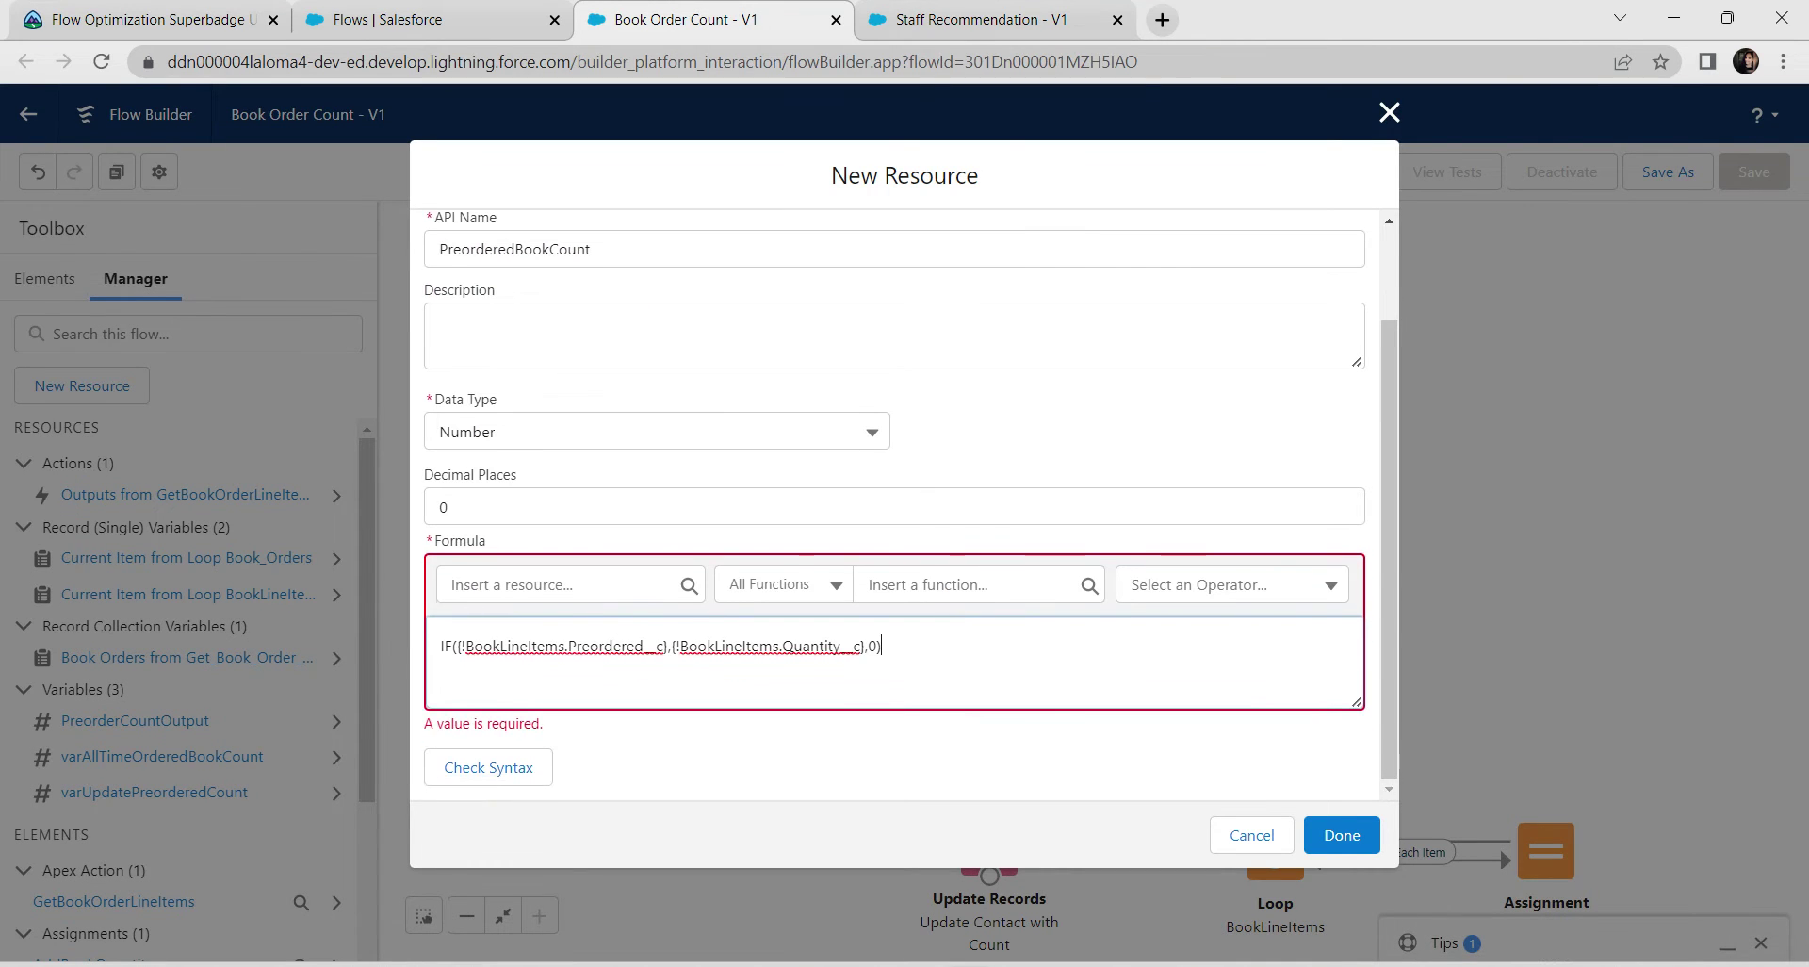
{"action": "left_click", "coordinate": [488, 767]}
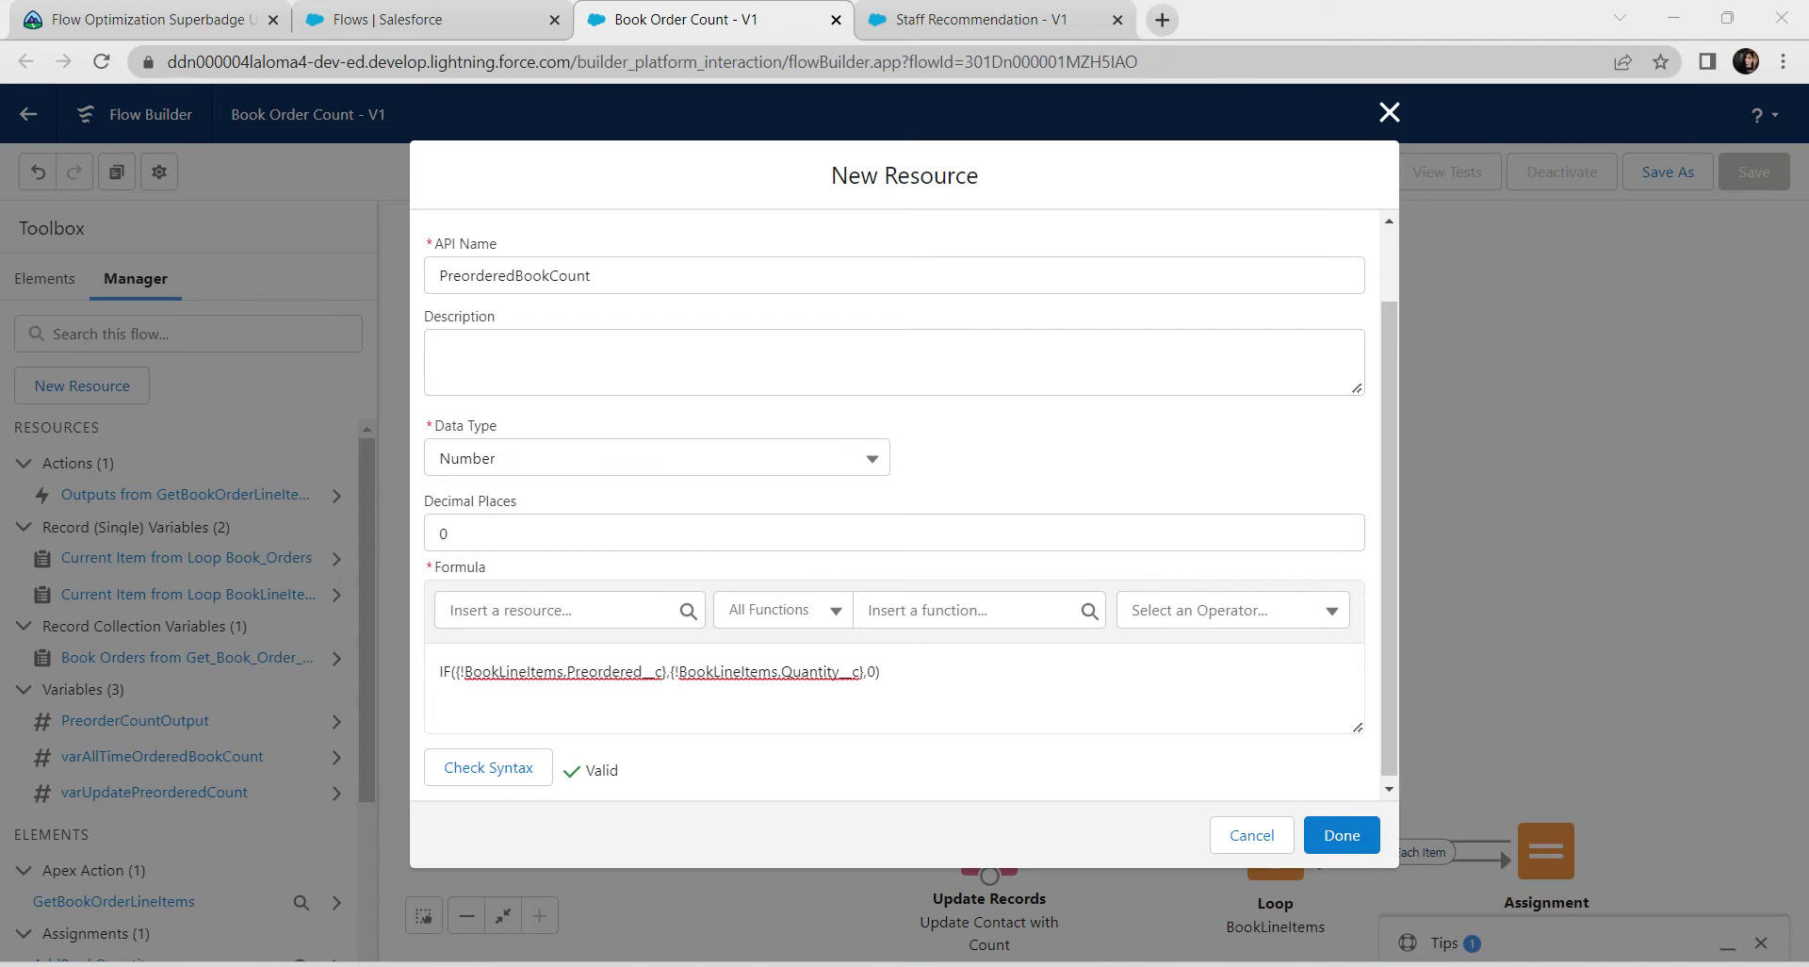
Save the formula resource, and add a second assignment row for varUpdatePreorderedCount to the AddBookQuantity element.
{"action": "left_click", "coordinate": [1342, 835]}
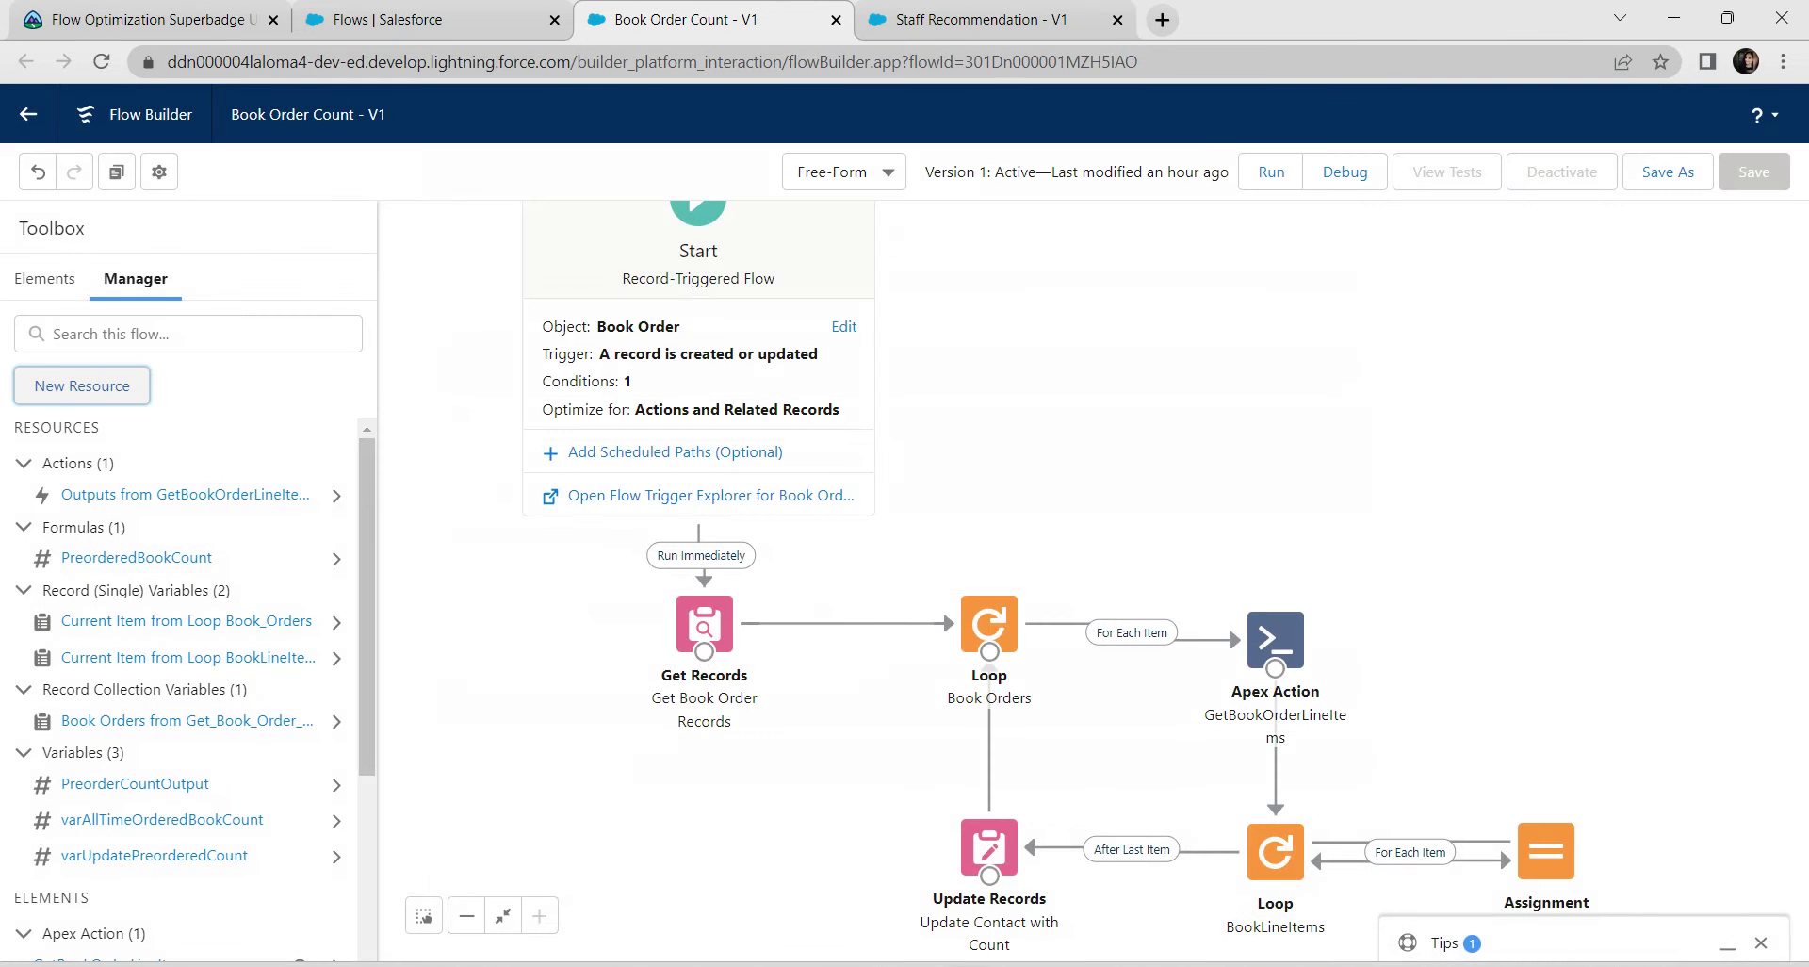
{"action": "left_click_drag", "start_coordinate": [1427, 755], "coordinate": [1414, 490]}
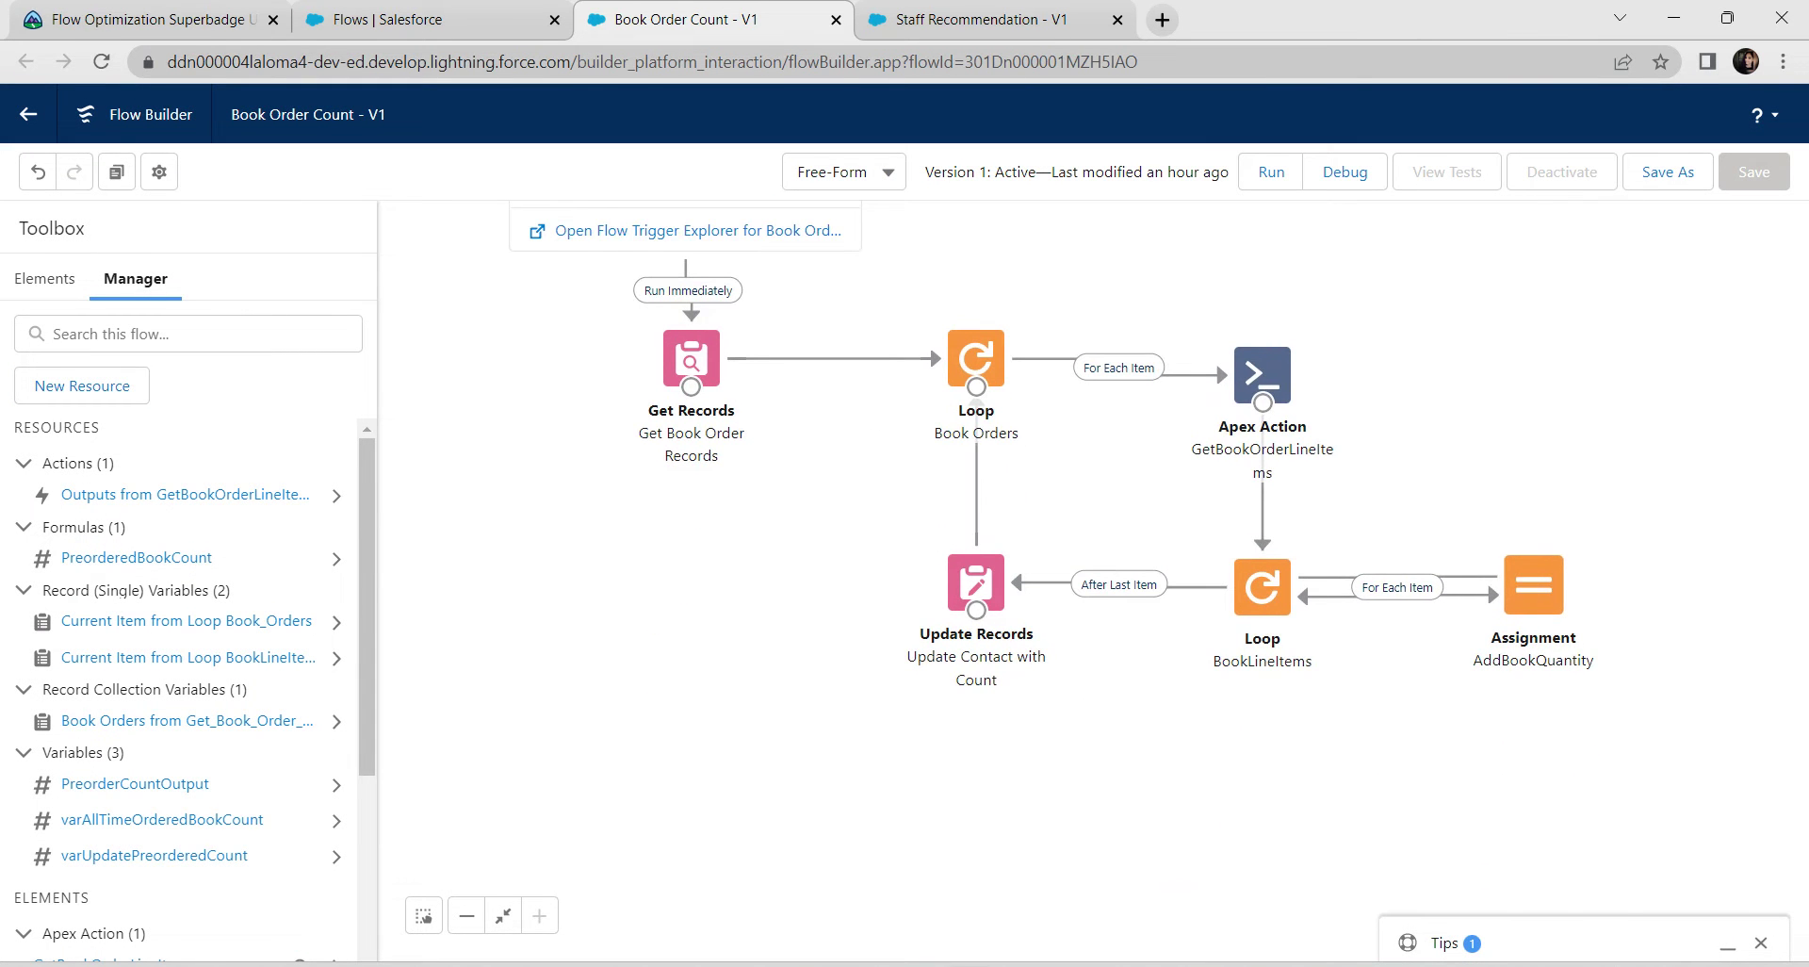
{"action": "double_click", "coordinate": [1534, 584]}
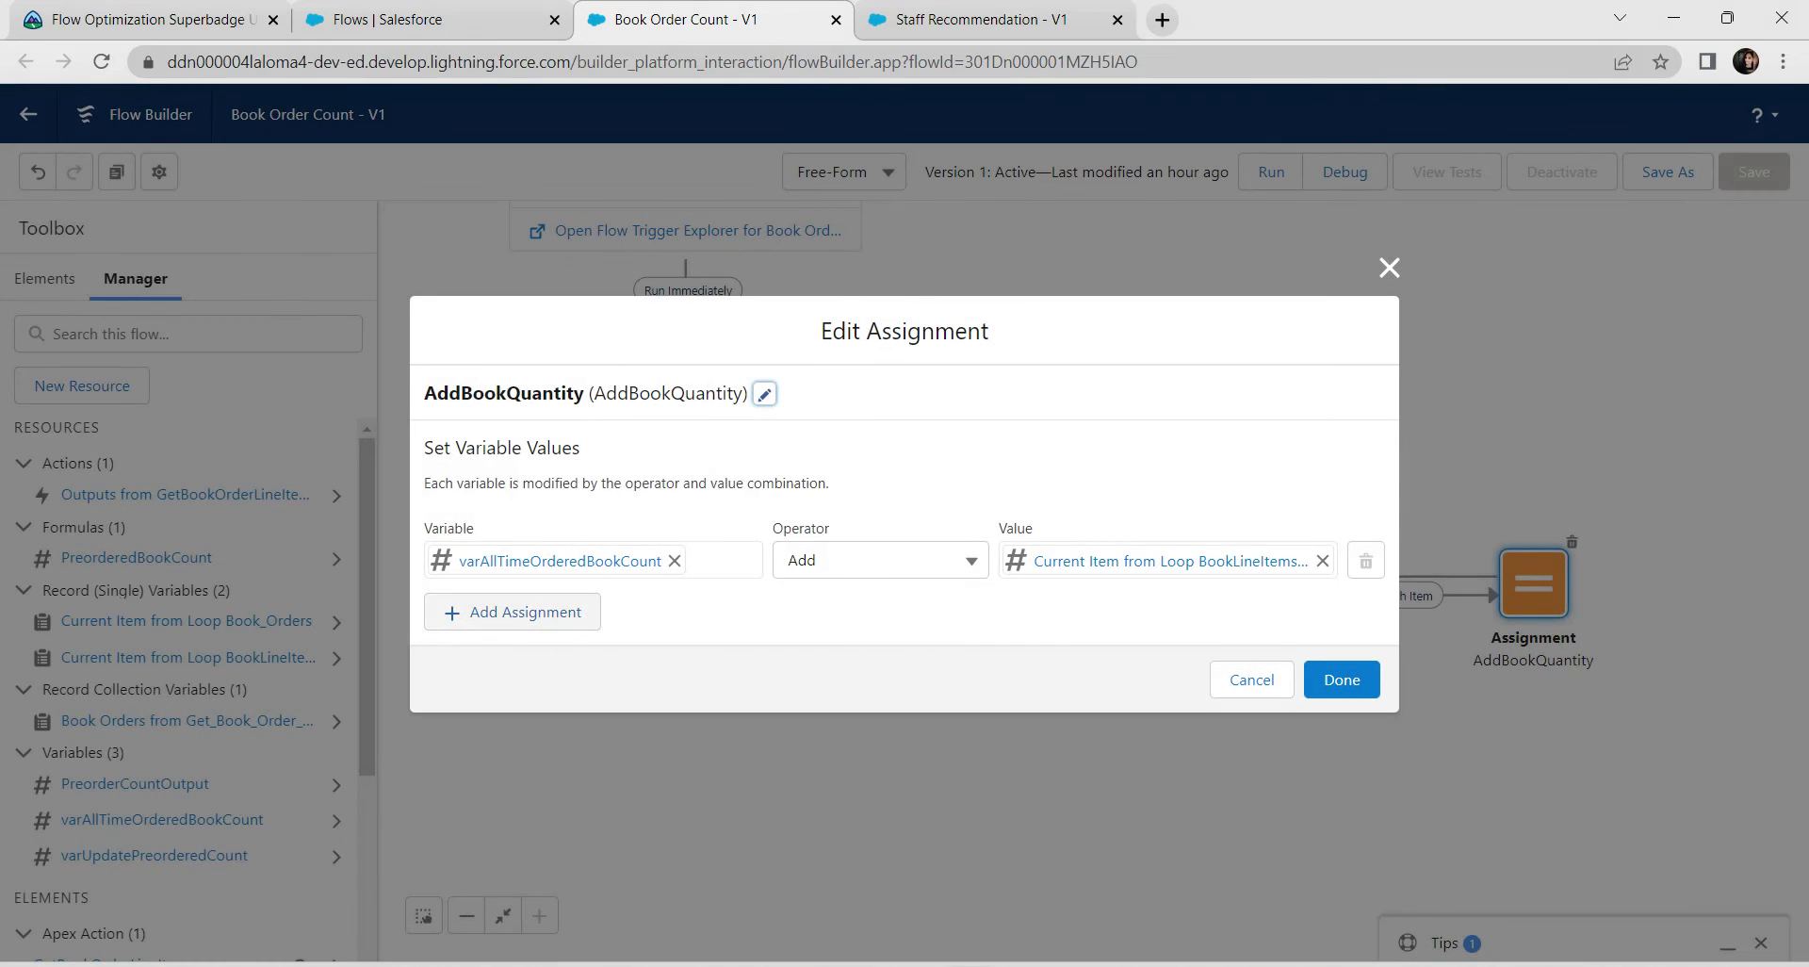
{"action": "left_click", "coordinate": [511, 611]}
{"action": "left_click", "coordinate": [440, 597]}
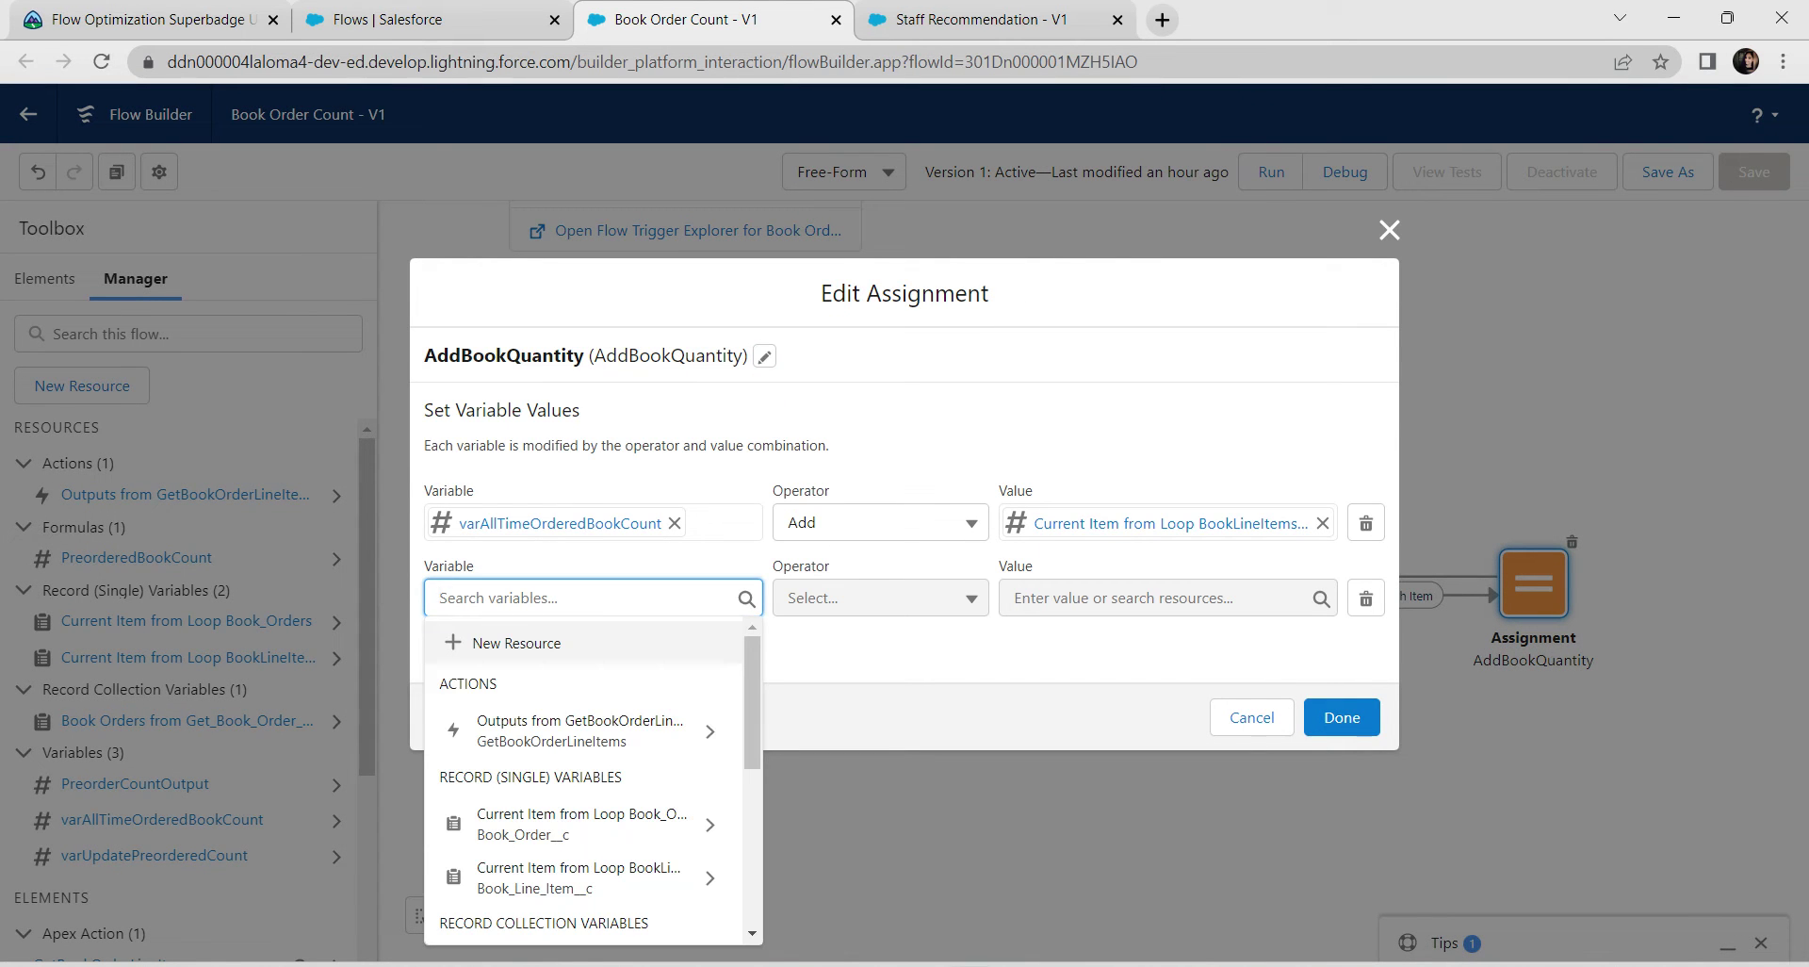
{"action": "scroll", "coordinate": [579, 730], "scroll_direction": "down", "scroll_amount": 3}
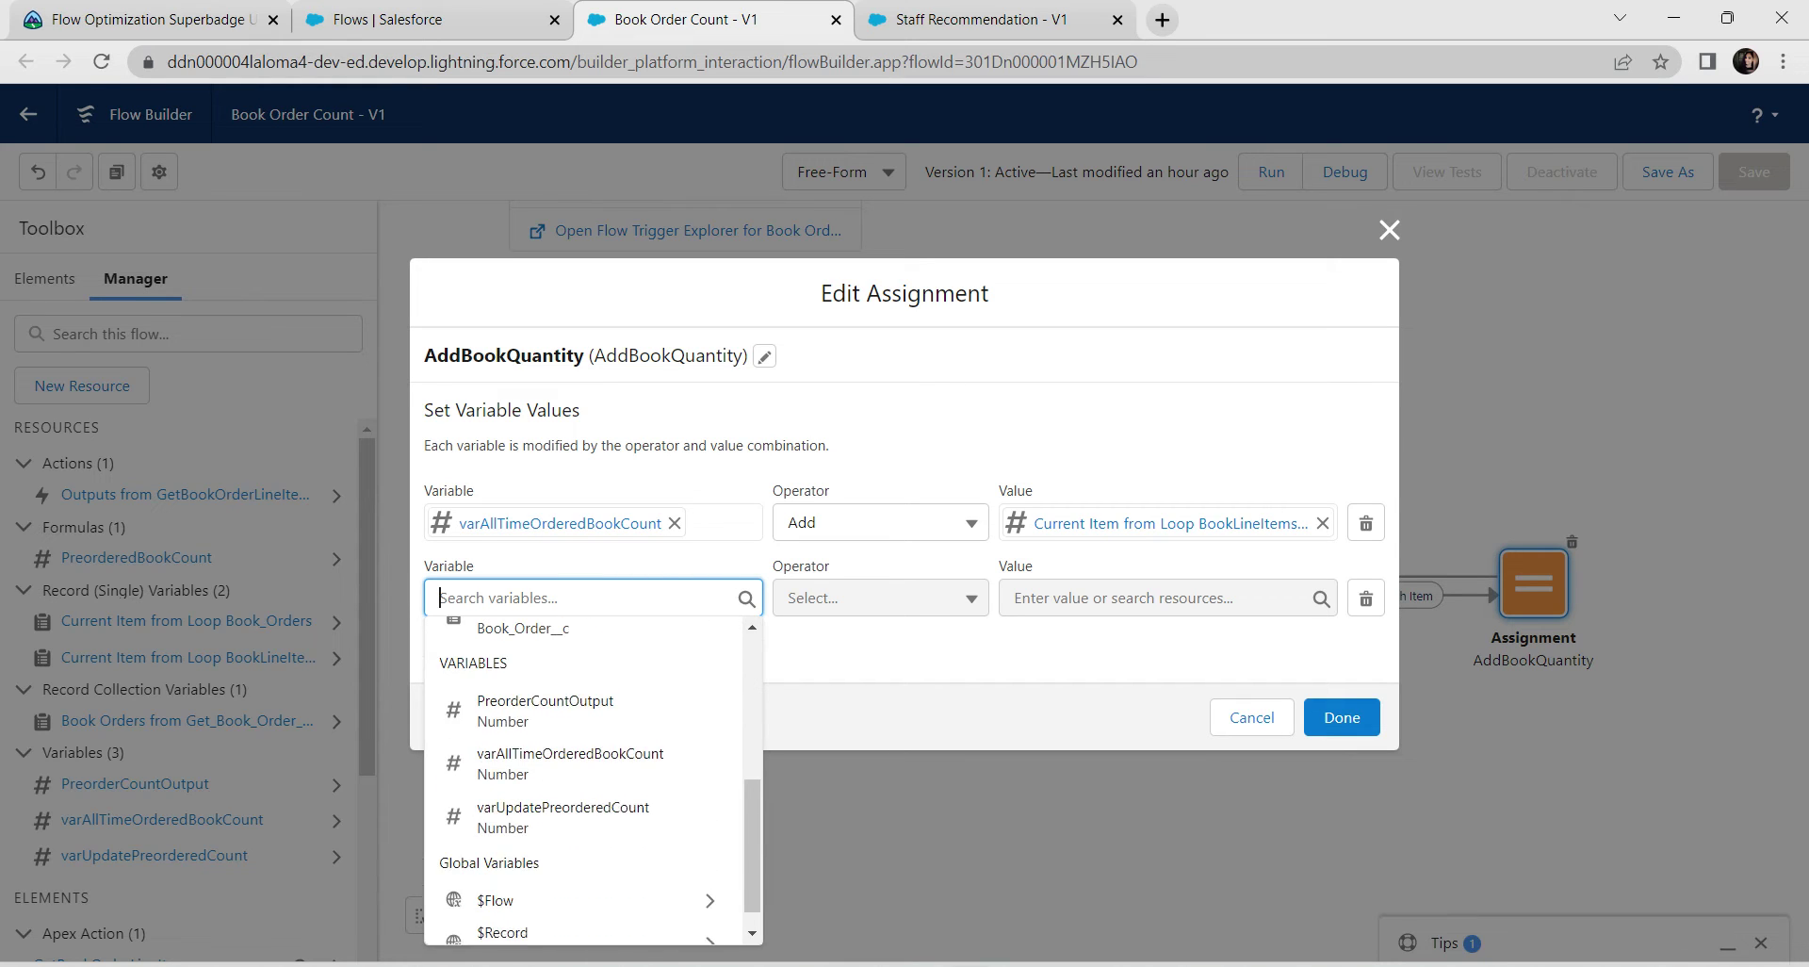
{"action": "scroll", "coordinate": [580, 787], "scroll_direction": "down", "scroll_amount": 2}
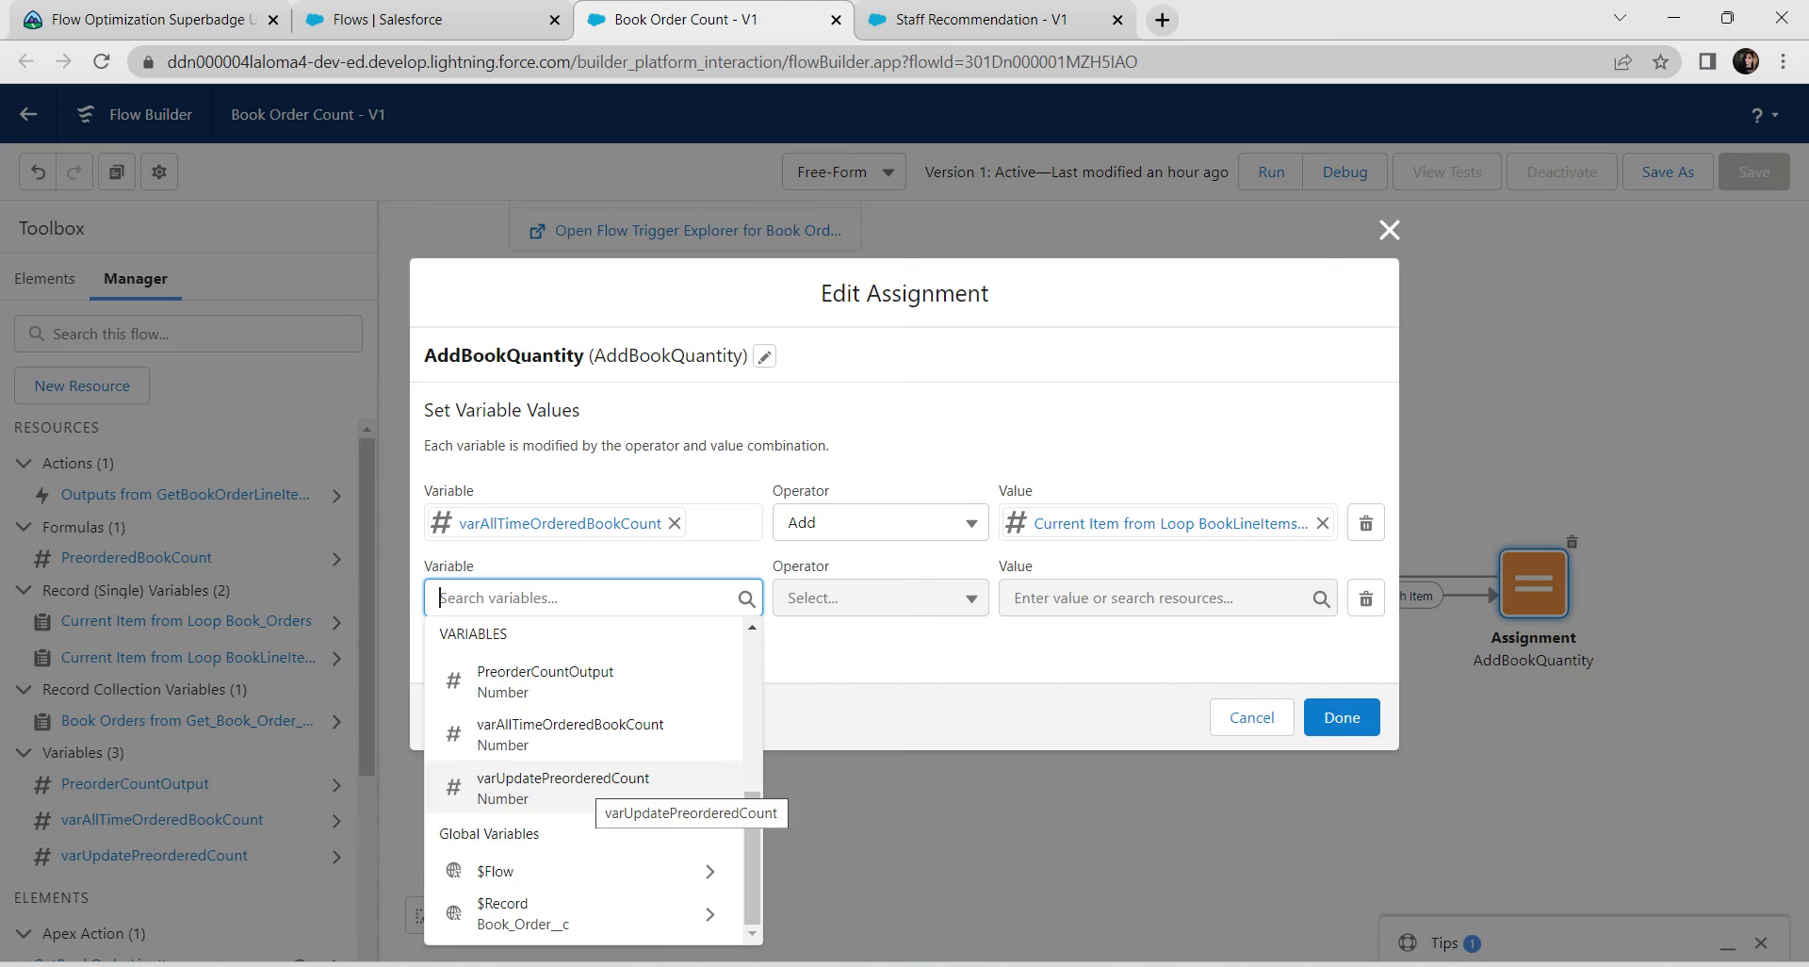
{"action": "left_click", "coordinate": [565, 787]}
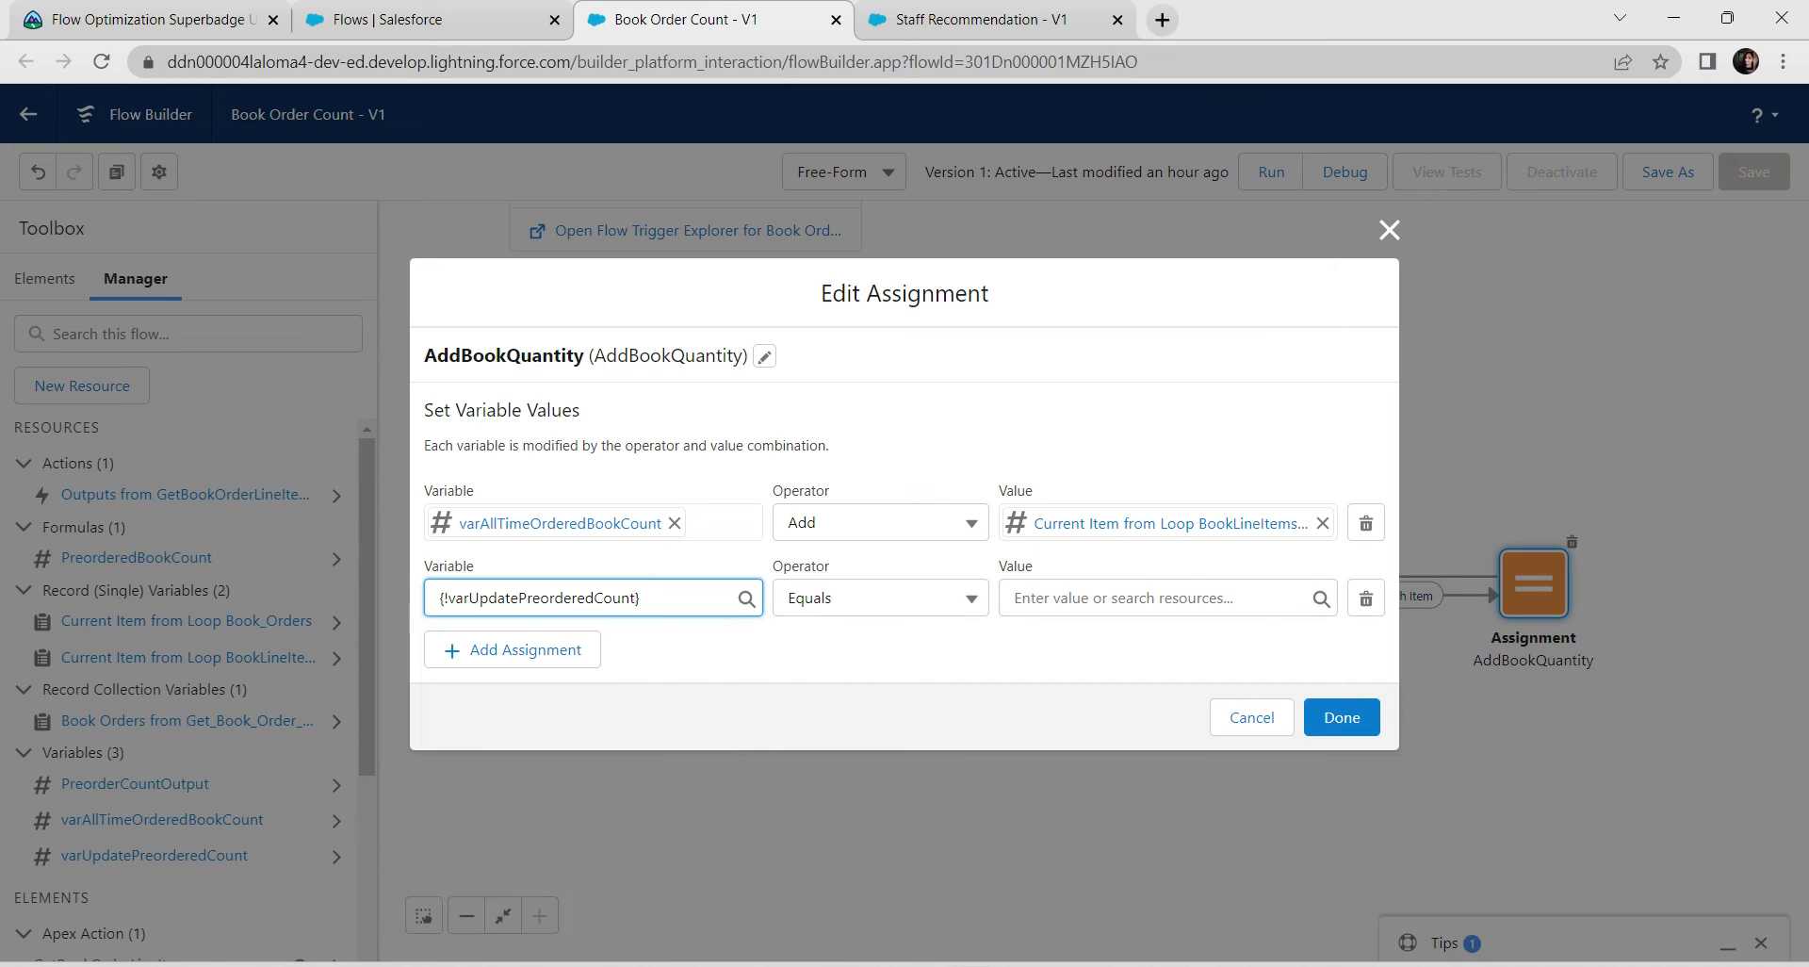
Make the varUpdatePreorderedCount assignment use the Add operator with the PreorderedBookCount formula as its value, and finish editing AddBookQuantity.
{"action": "left_click", "coordinate": [877, 597]}
{"action": "left_click", "coordinate": [811, 684]}
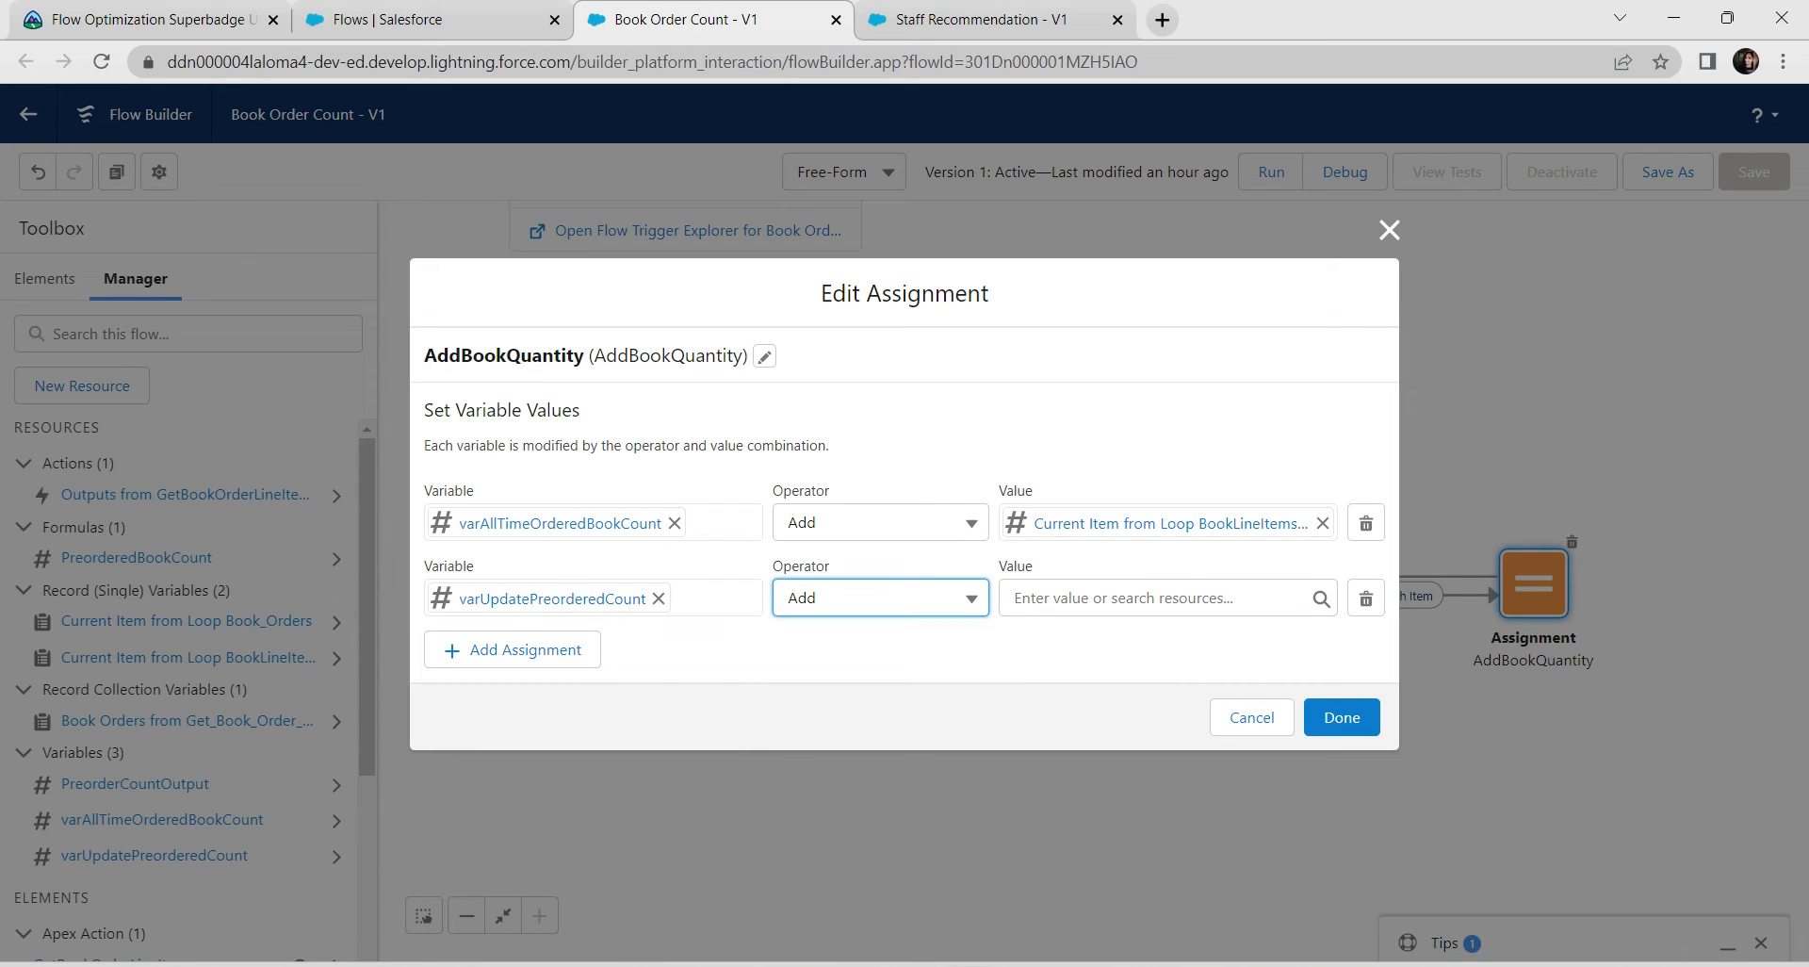
{"action": "left_click", "coordinate": [1159, 597]}
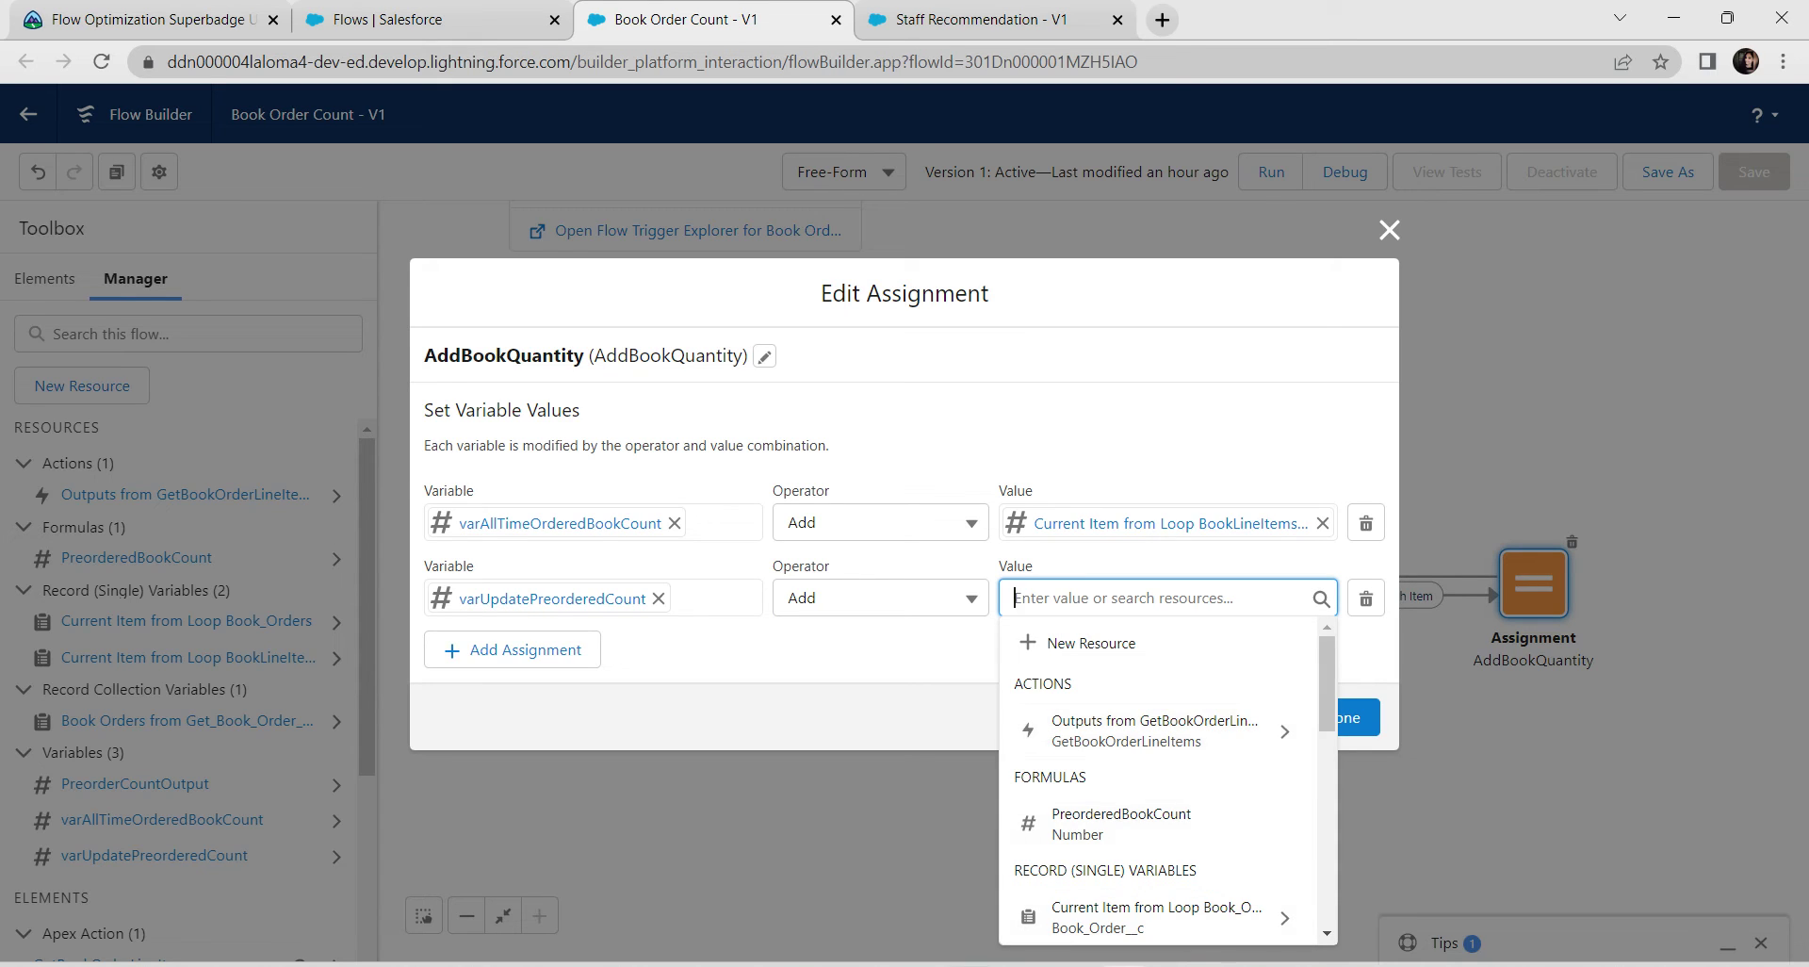
{"action": "left_click", "coordinate": [1121, 822]}
{"action": "left_click", "coordinate": [1175, 598]}
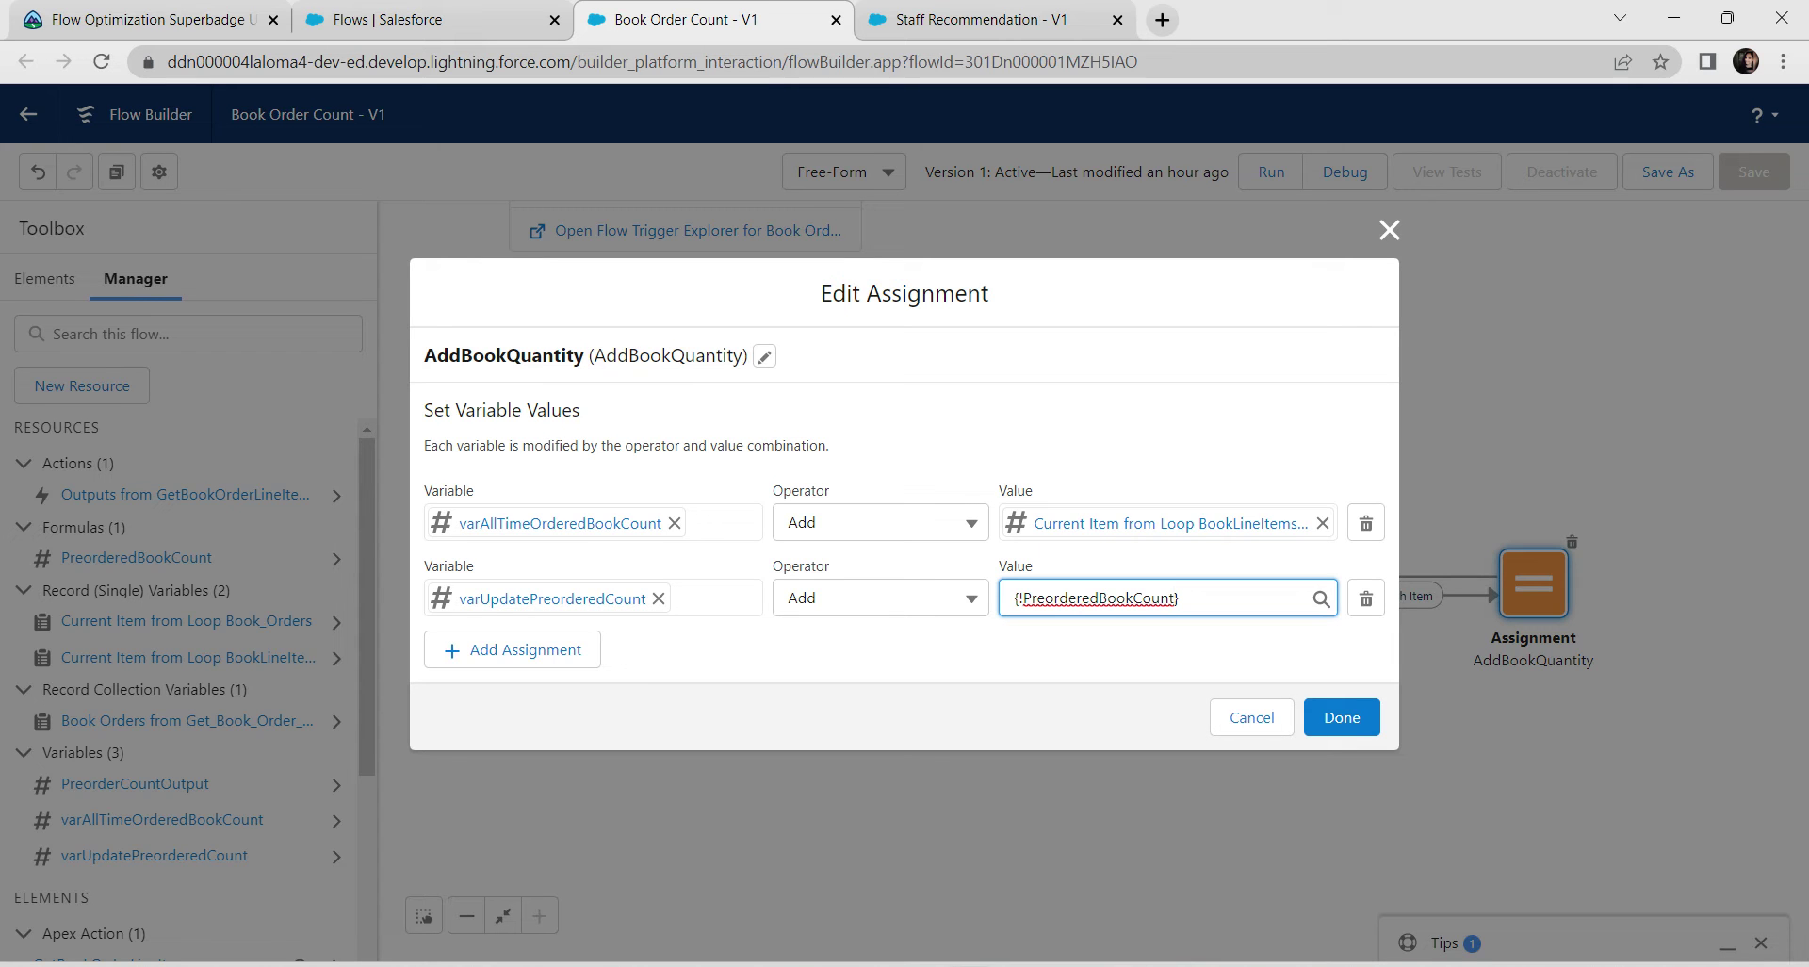
{"action": "left_click", "coordinate": [1342, 718]}
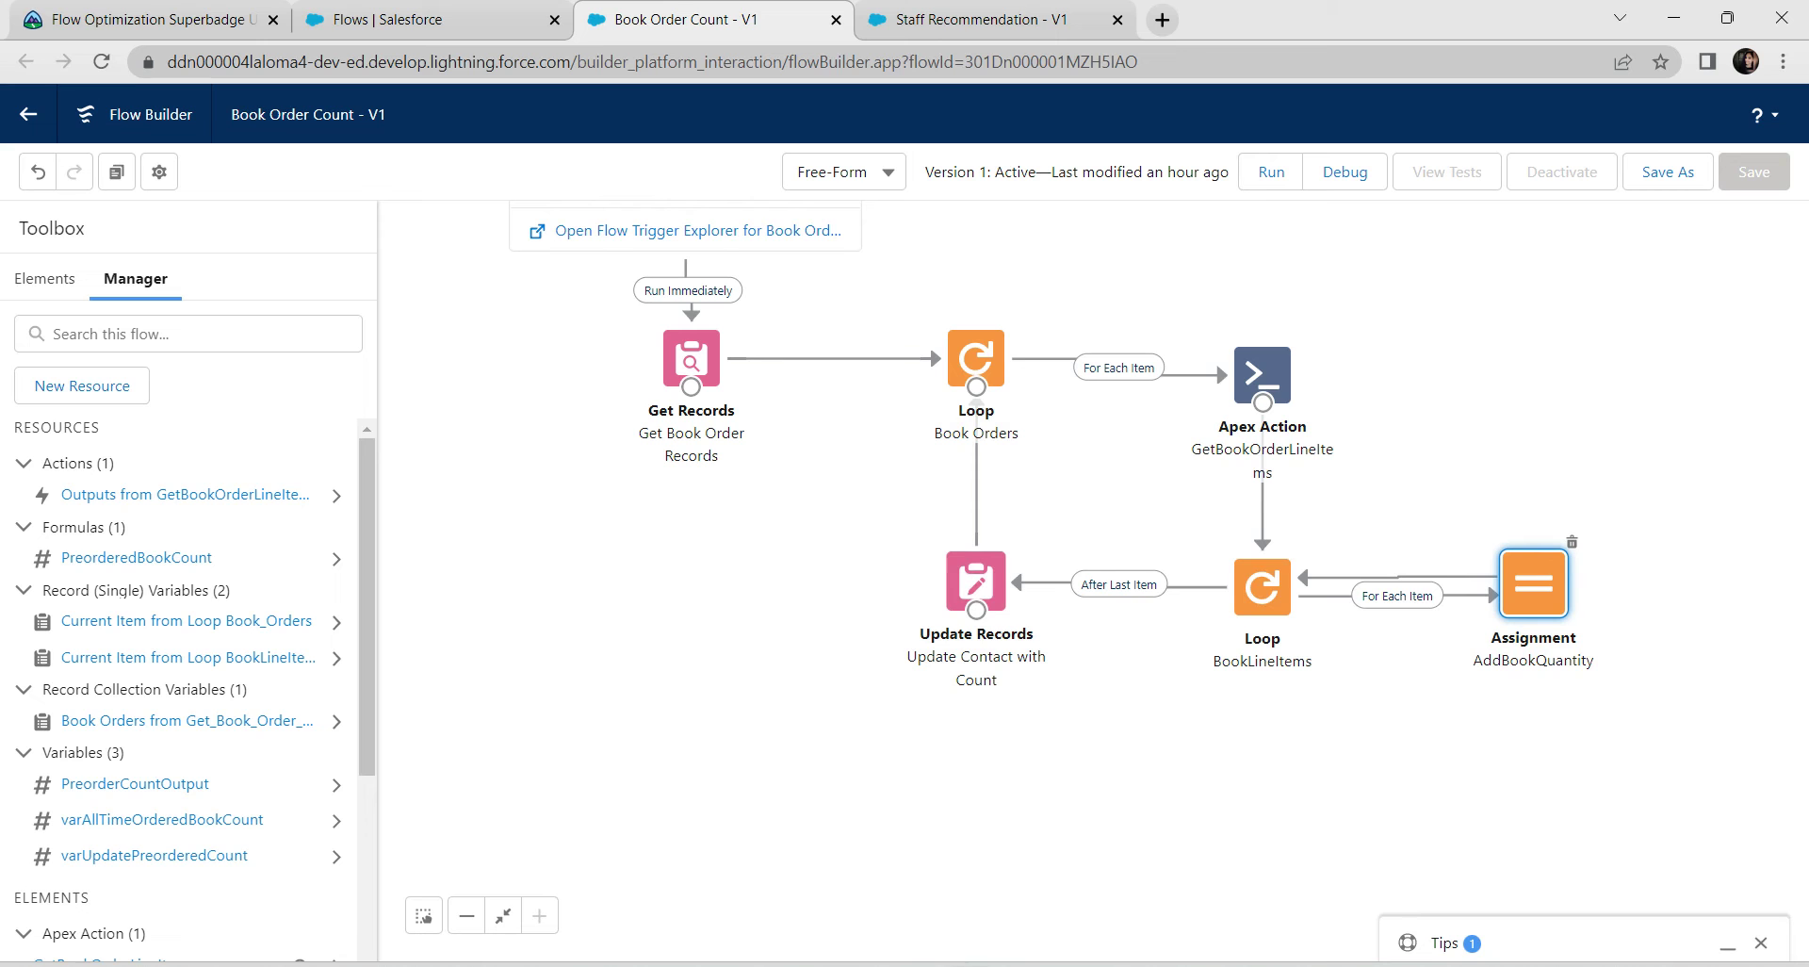
Add the Preordered_Book_Count__c field to the contact field values set by the Update Contact with Count element.
{"action": "double_click", "coordinate": [977, 580]}
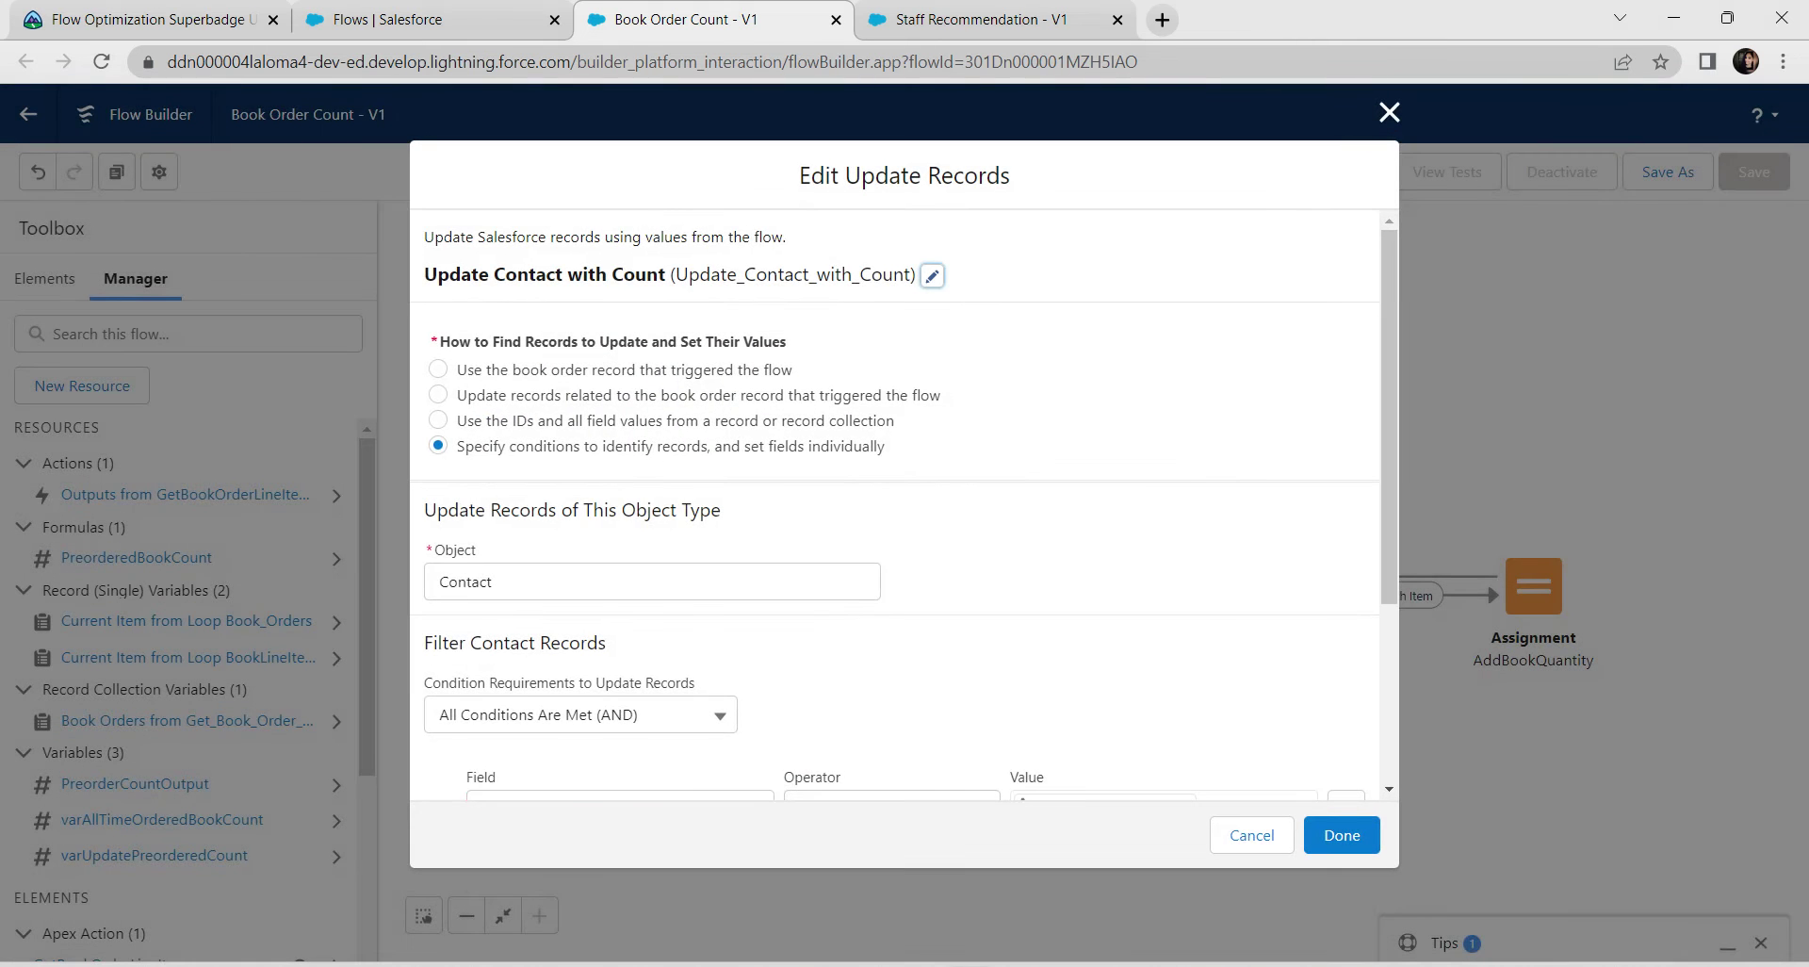
{"action": "scroll", "coordinate": [895, 504], "scroll_direction": "down", "scroll_amount": 3}
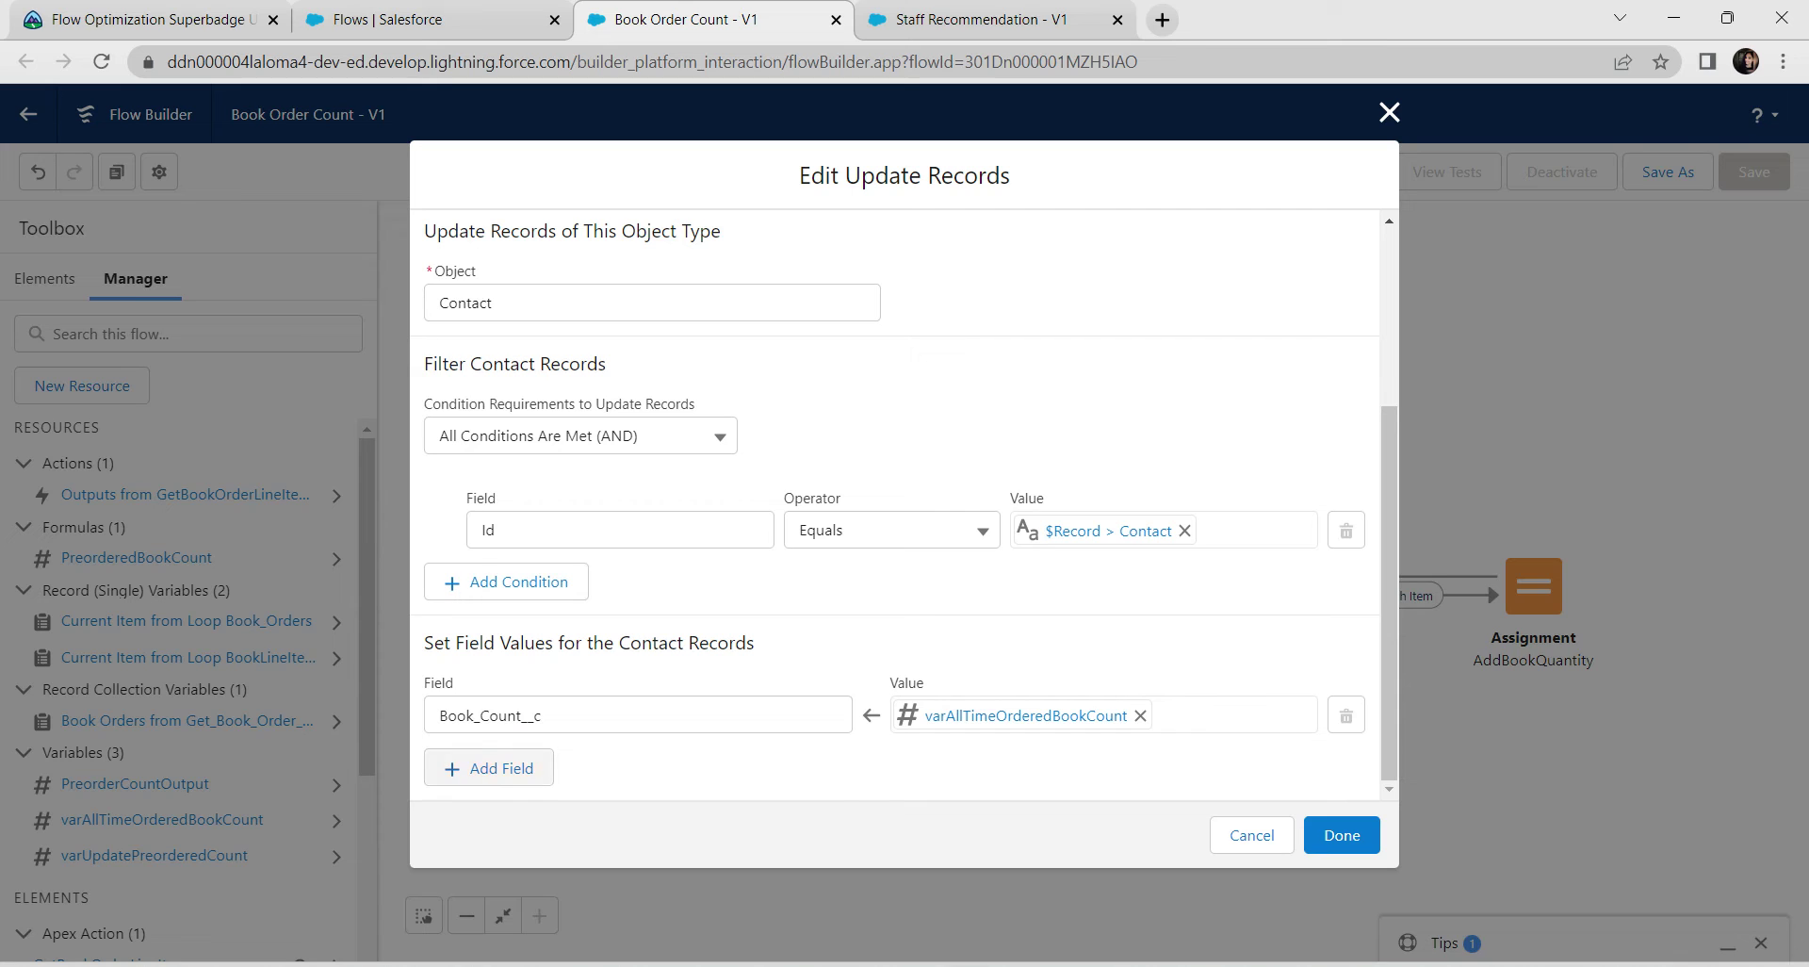
{"action": "left_click", "coordinate": [489, 768]}
{"action": "scroll", "coordinate": [489, 768], "scroll_direction": "down", "scroll_amount": 1}
{"action": "left_click", "coordinate": [637, 715]}
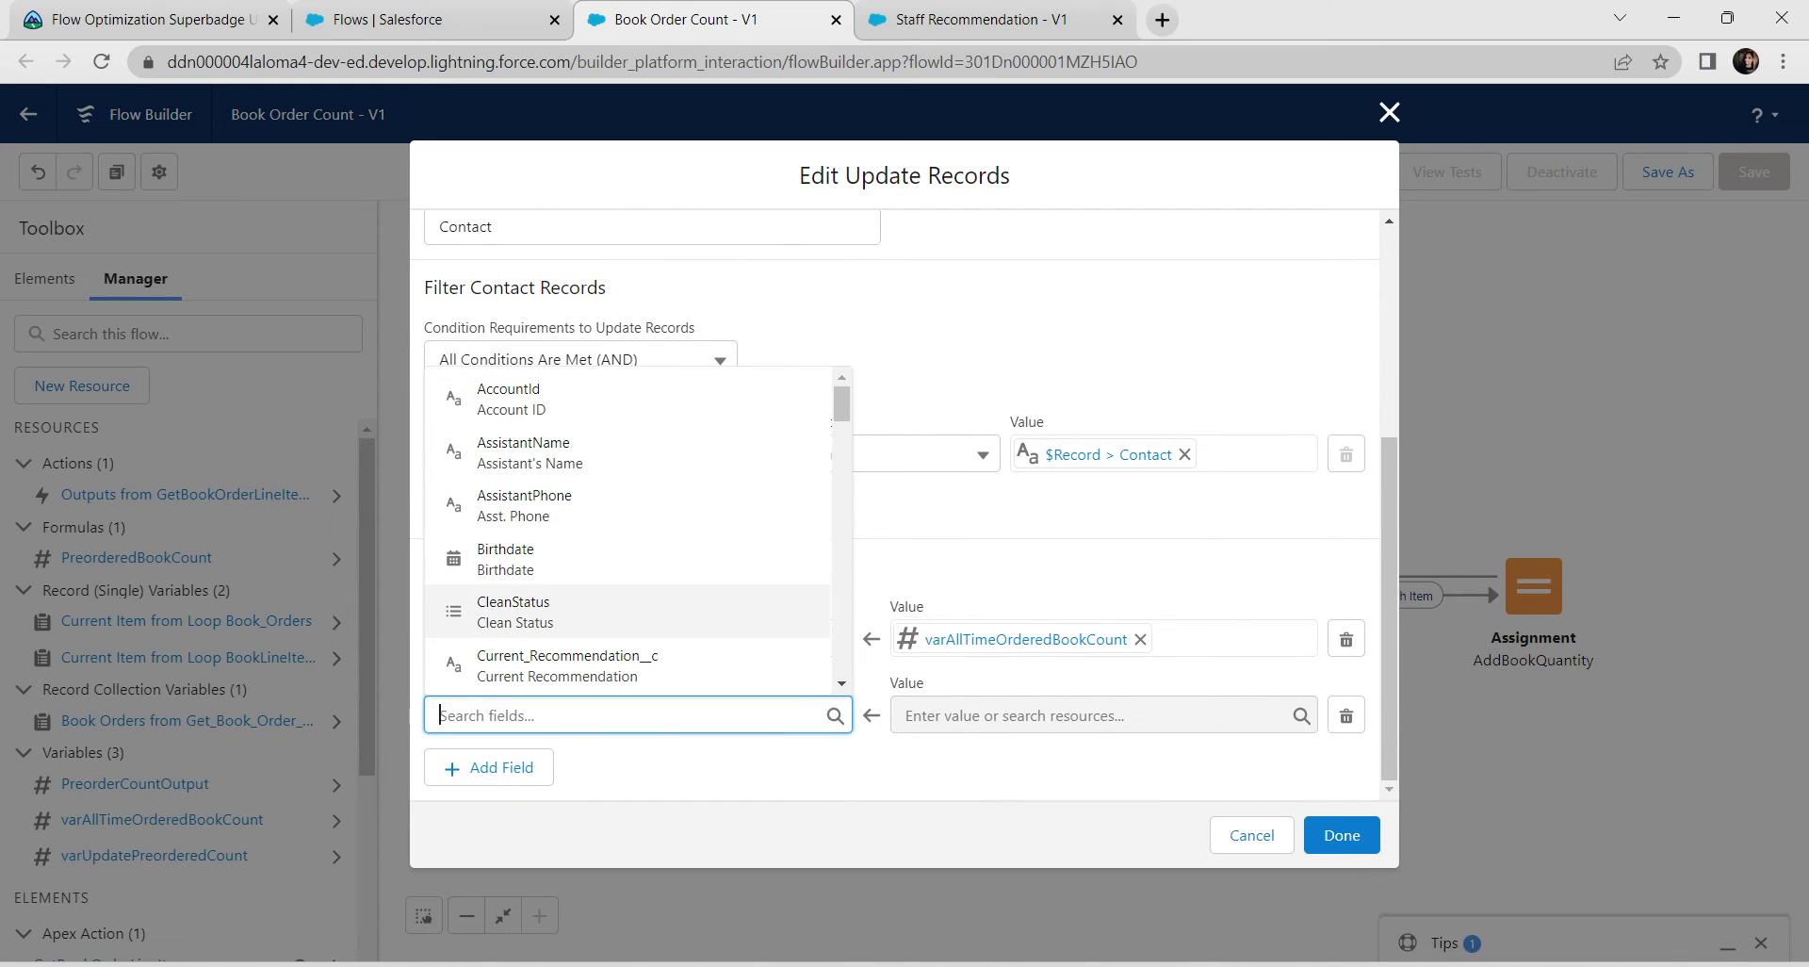
{"action": "scroll", "coordinate": [627, 565], "scroll_direction": "down", "scroll_amount": 10}
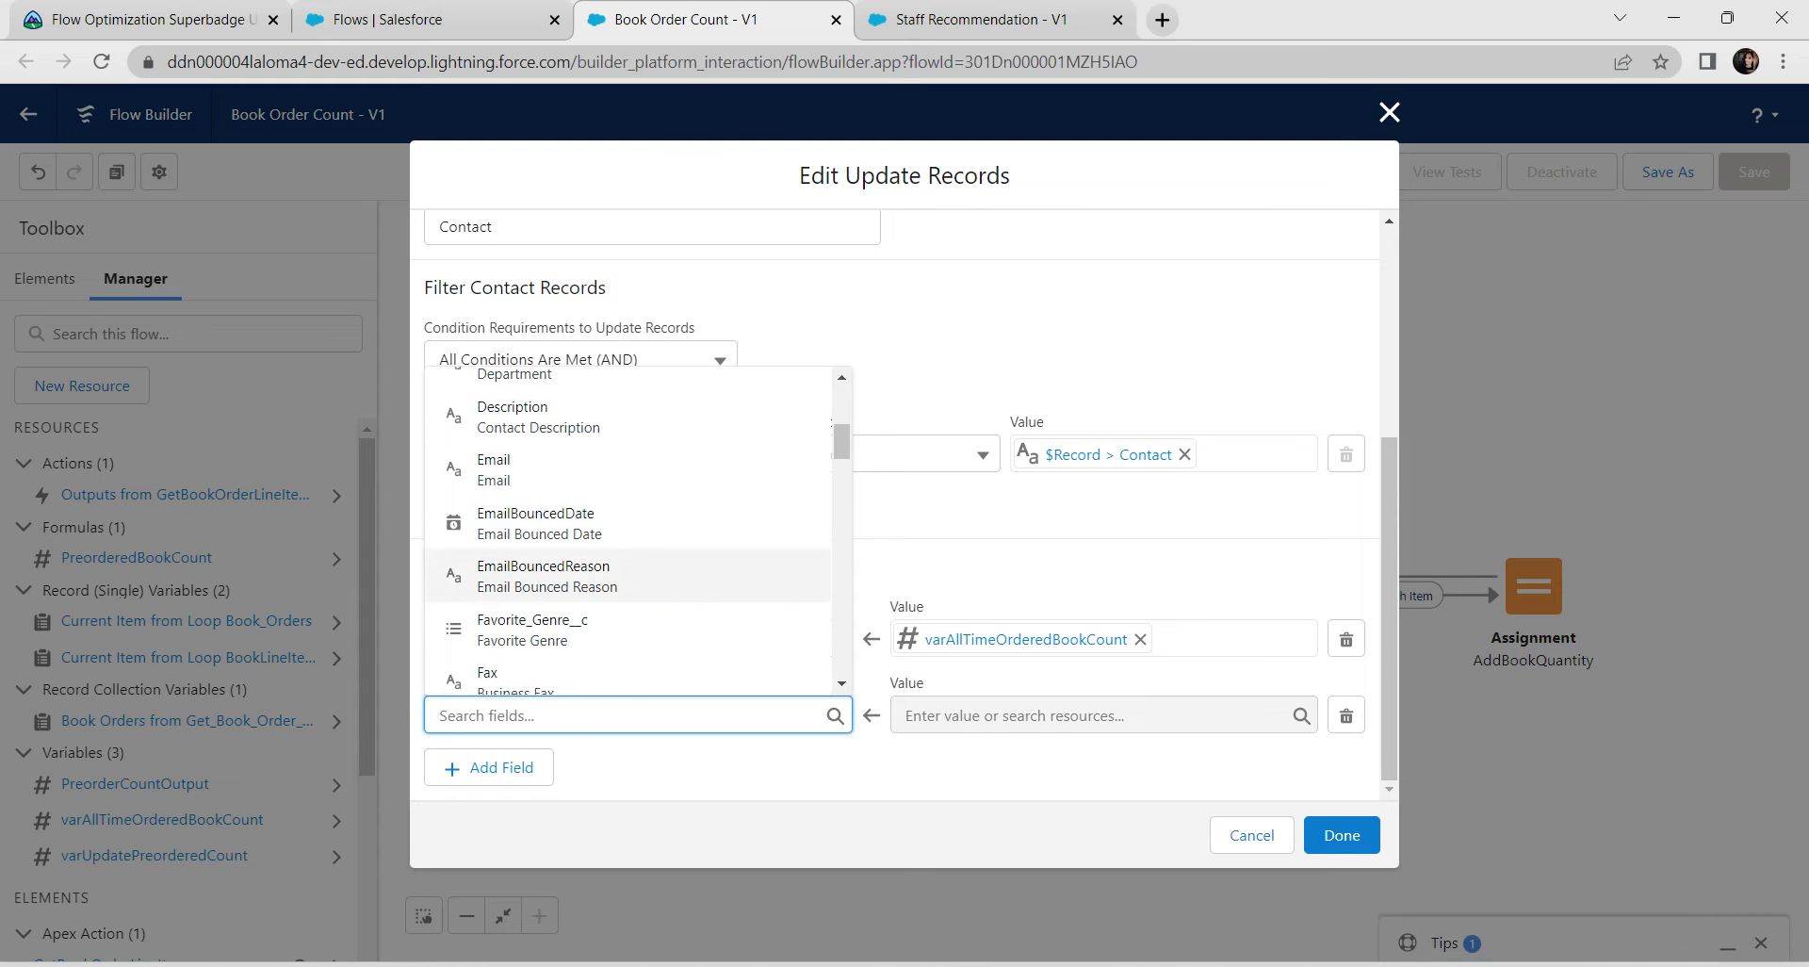
{"action": "scroll", "coordinate": [627, 528], "scroll_direction": "down", "scroll_amount": 10}
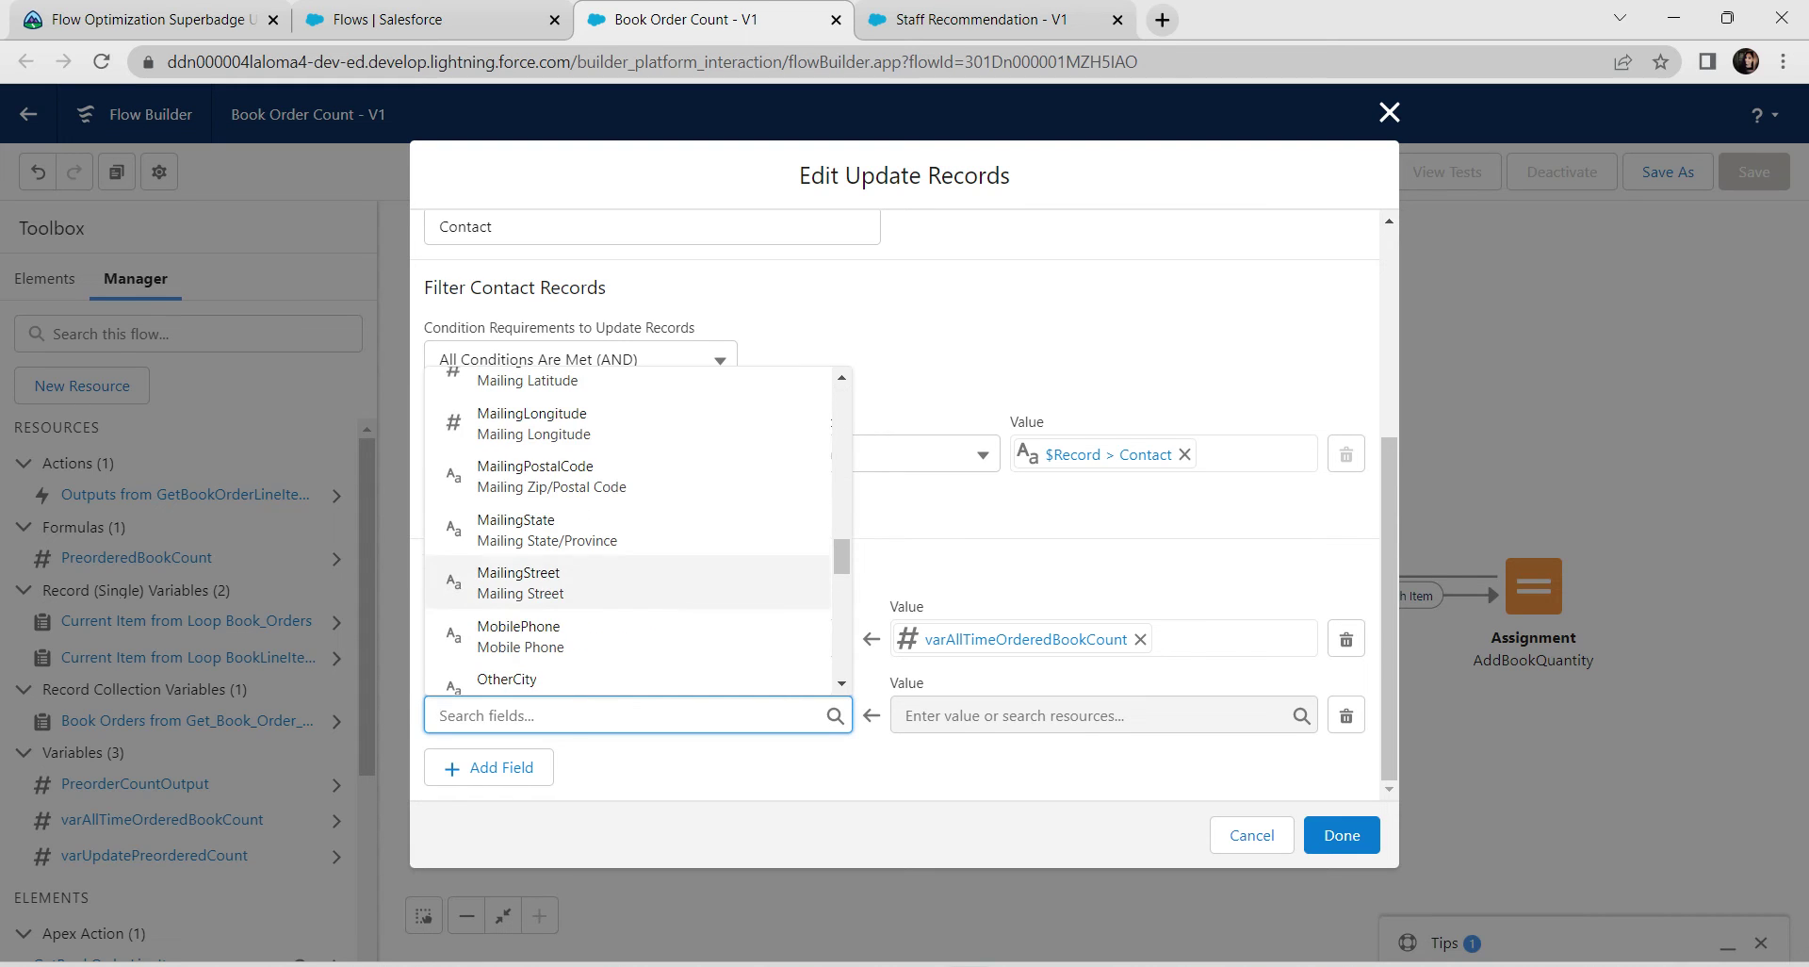
{"action": "scroll", "coordinate": [627, 565], "scroll_direction": "down", "scroll_amount": 3}
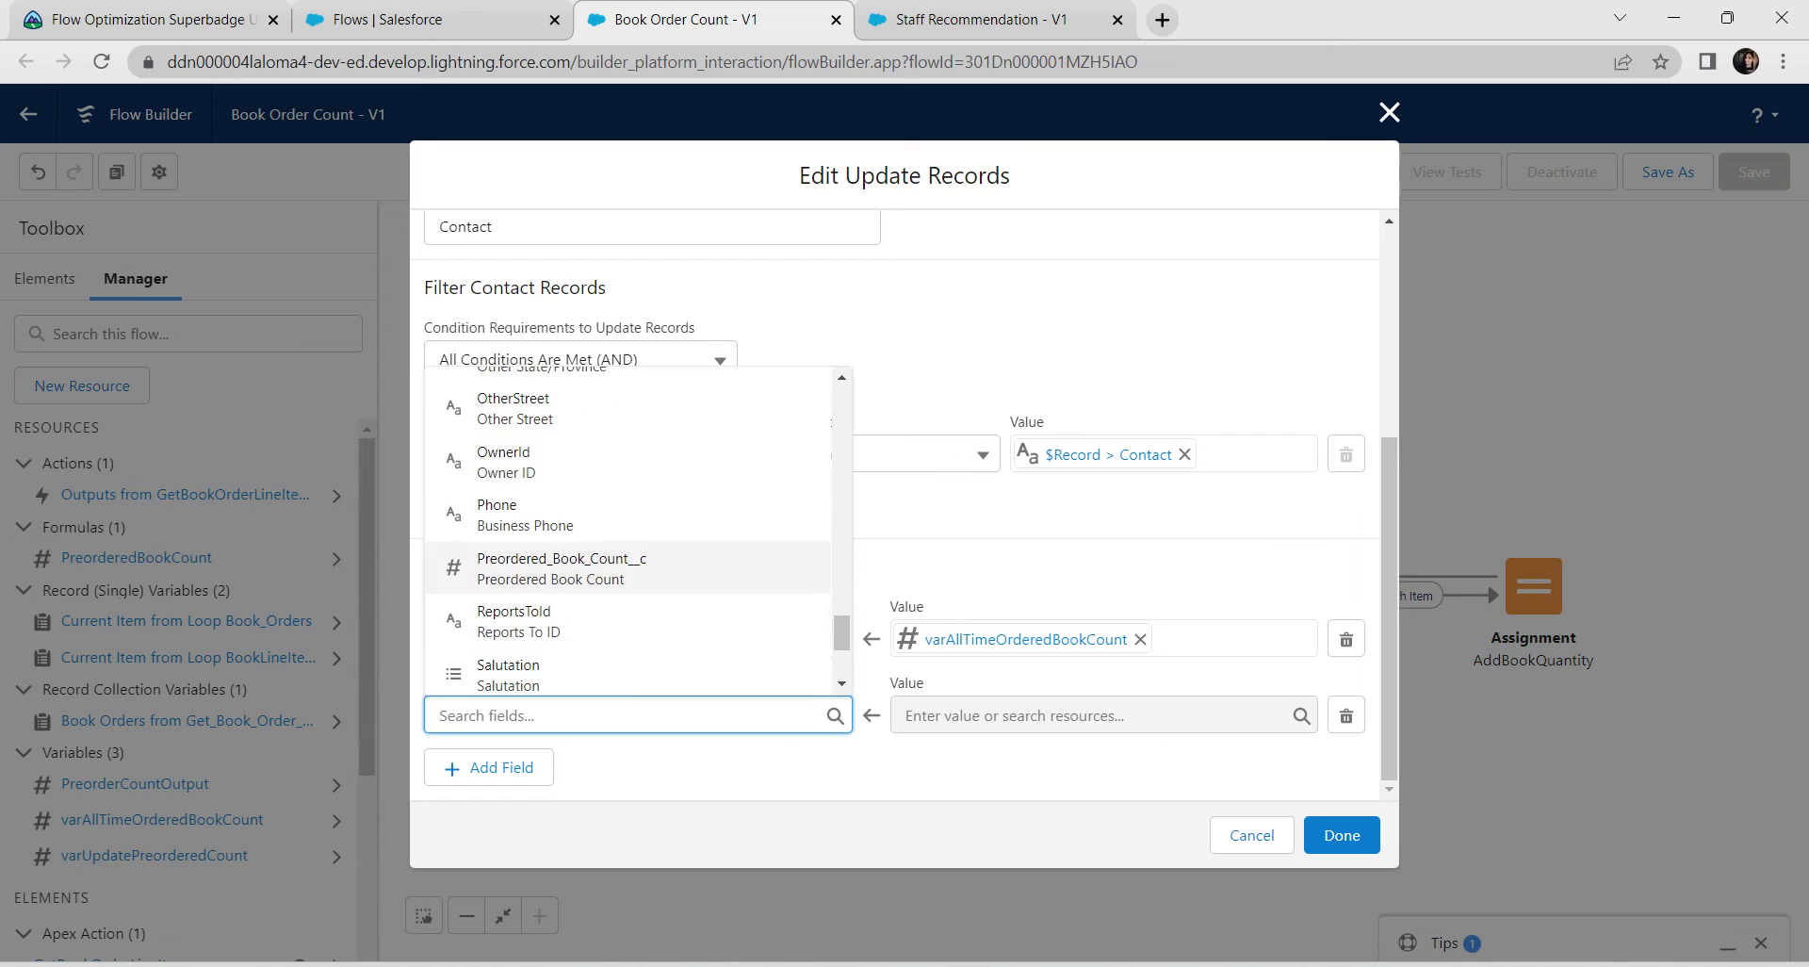
{"action": "left_click", "coordinate": [565, 567]}
Set the Preordered_Book_Count__c value to varUpdatePreorderedCount and finish editing the Update Contact with Count element.
{"action": "left_click", "coordinate": [1103, 716]}
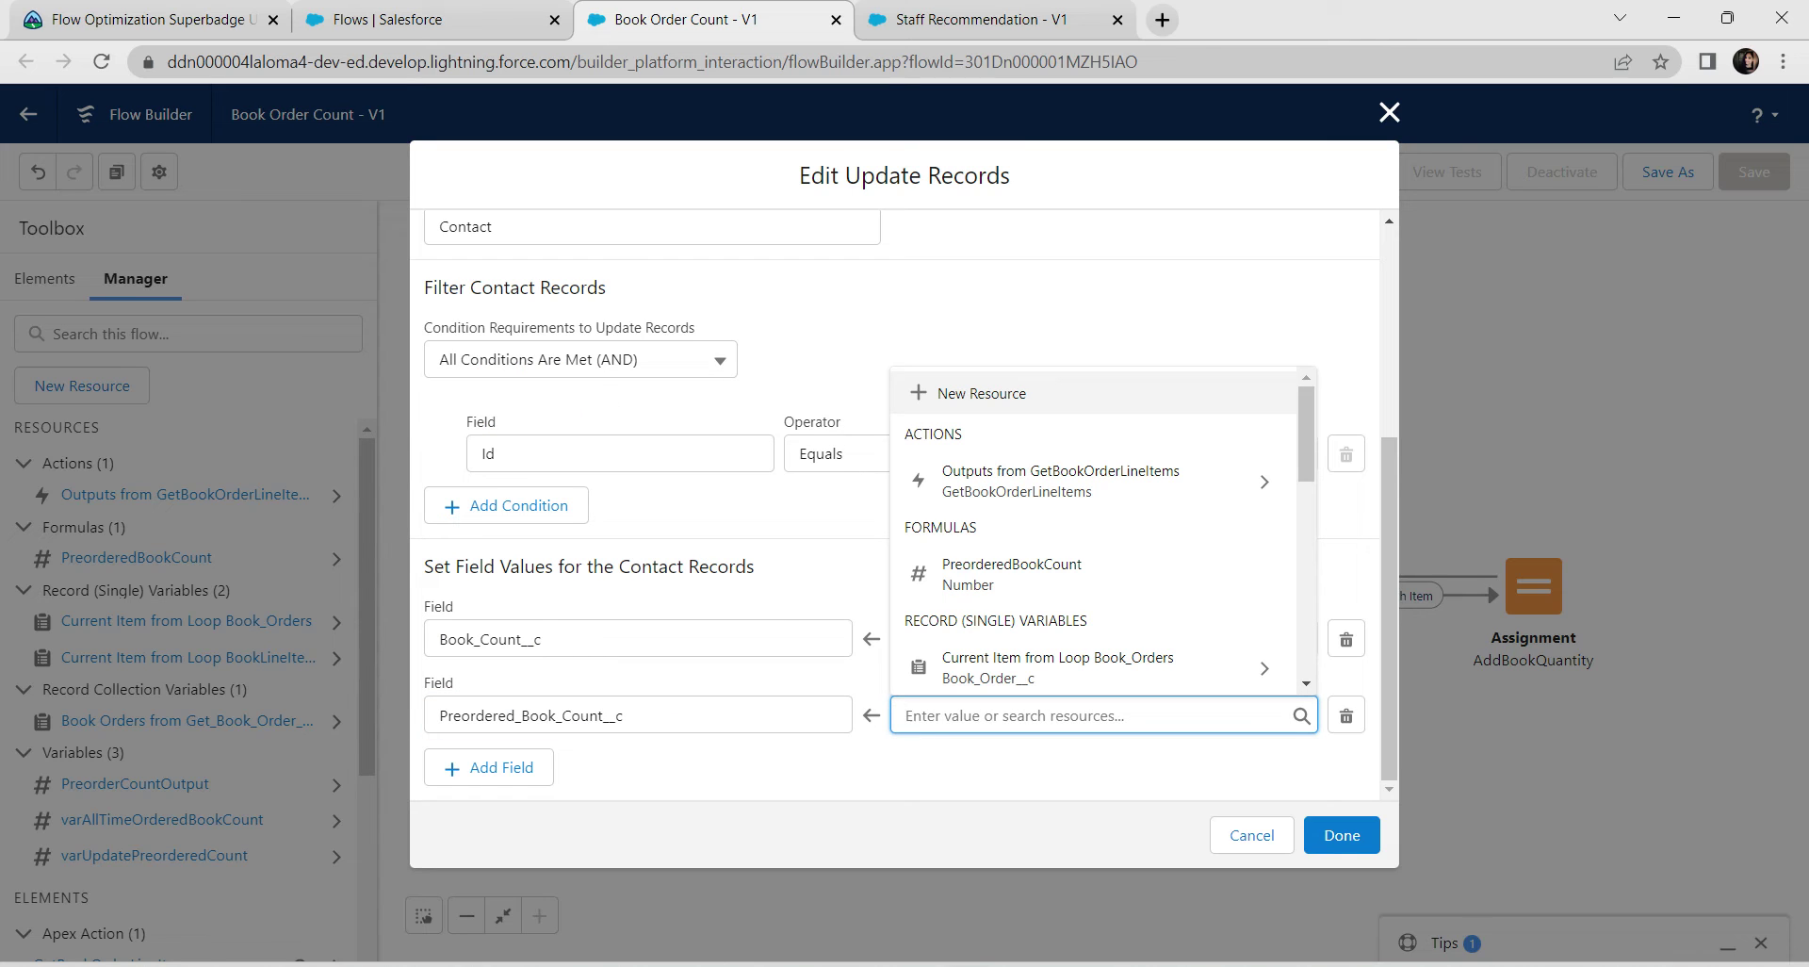
{"action": "scroll", "coordinate": [1093, 528], "scroll_direction": "down", "scroll_amount": 5}
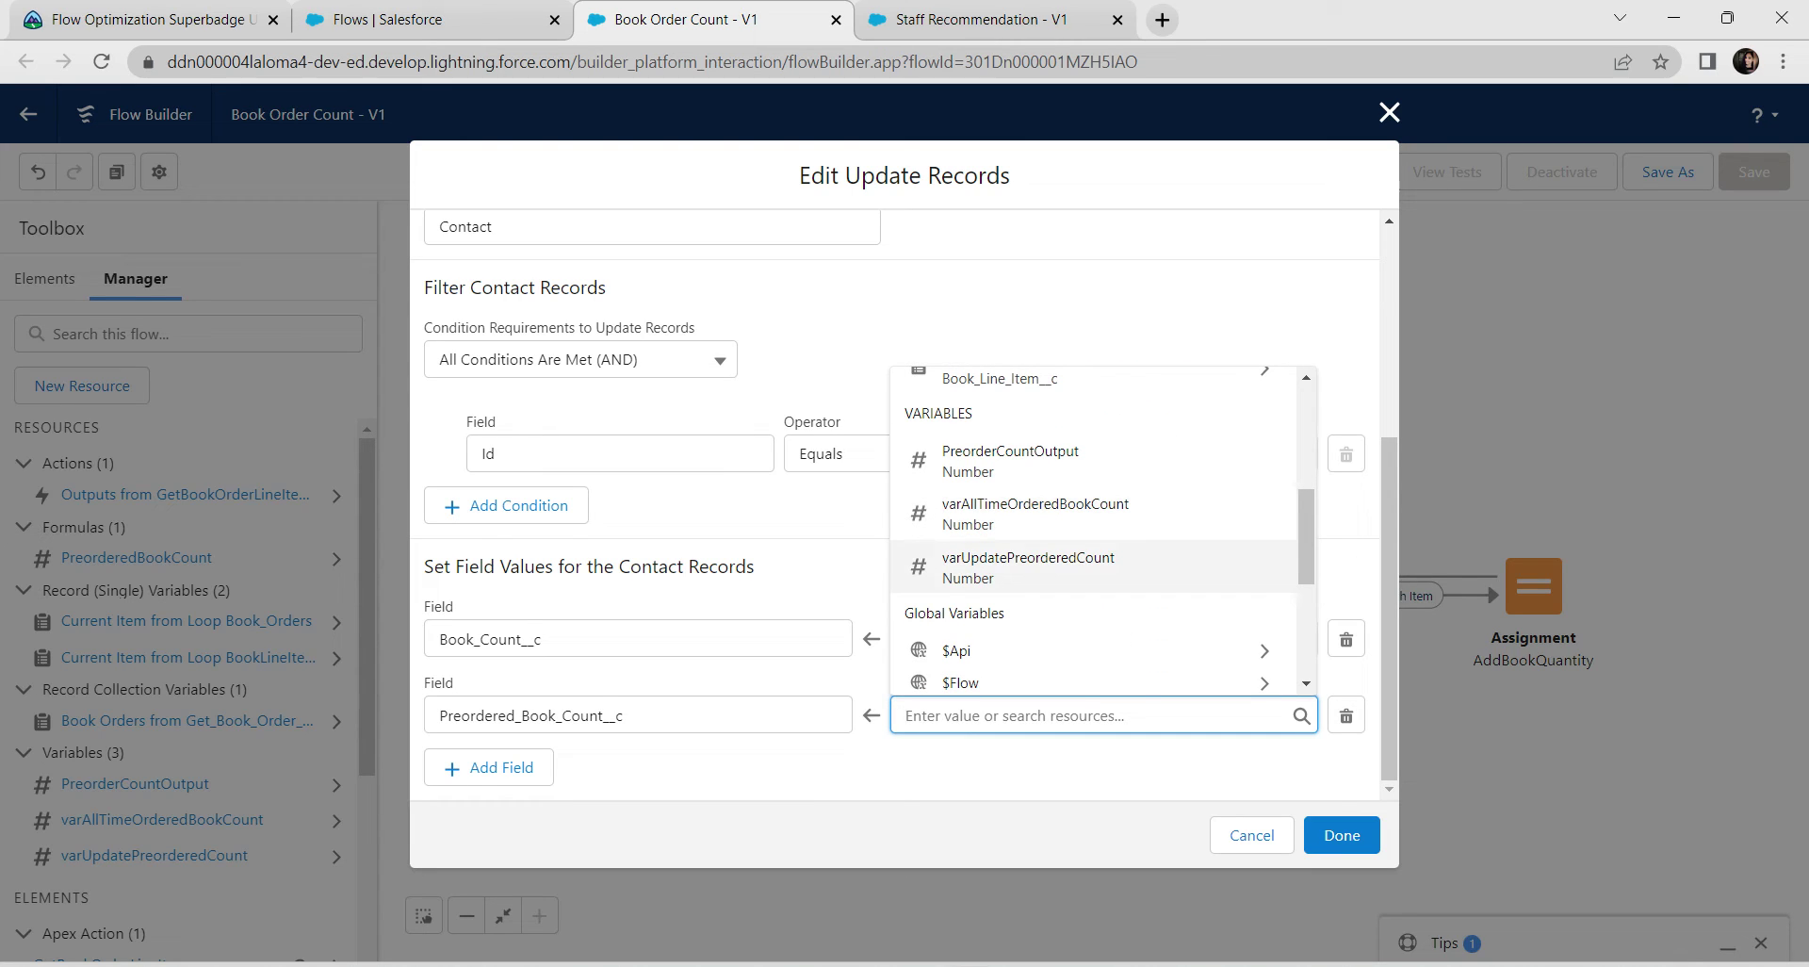
{"action": "left_click", "coordinate": [1027, 566]}
{"action": "left_click", "coordinate": [1102, 716]}
{"action": "key", "text": "Tab"}
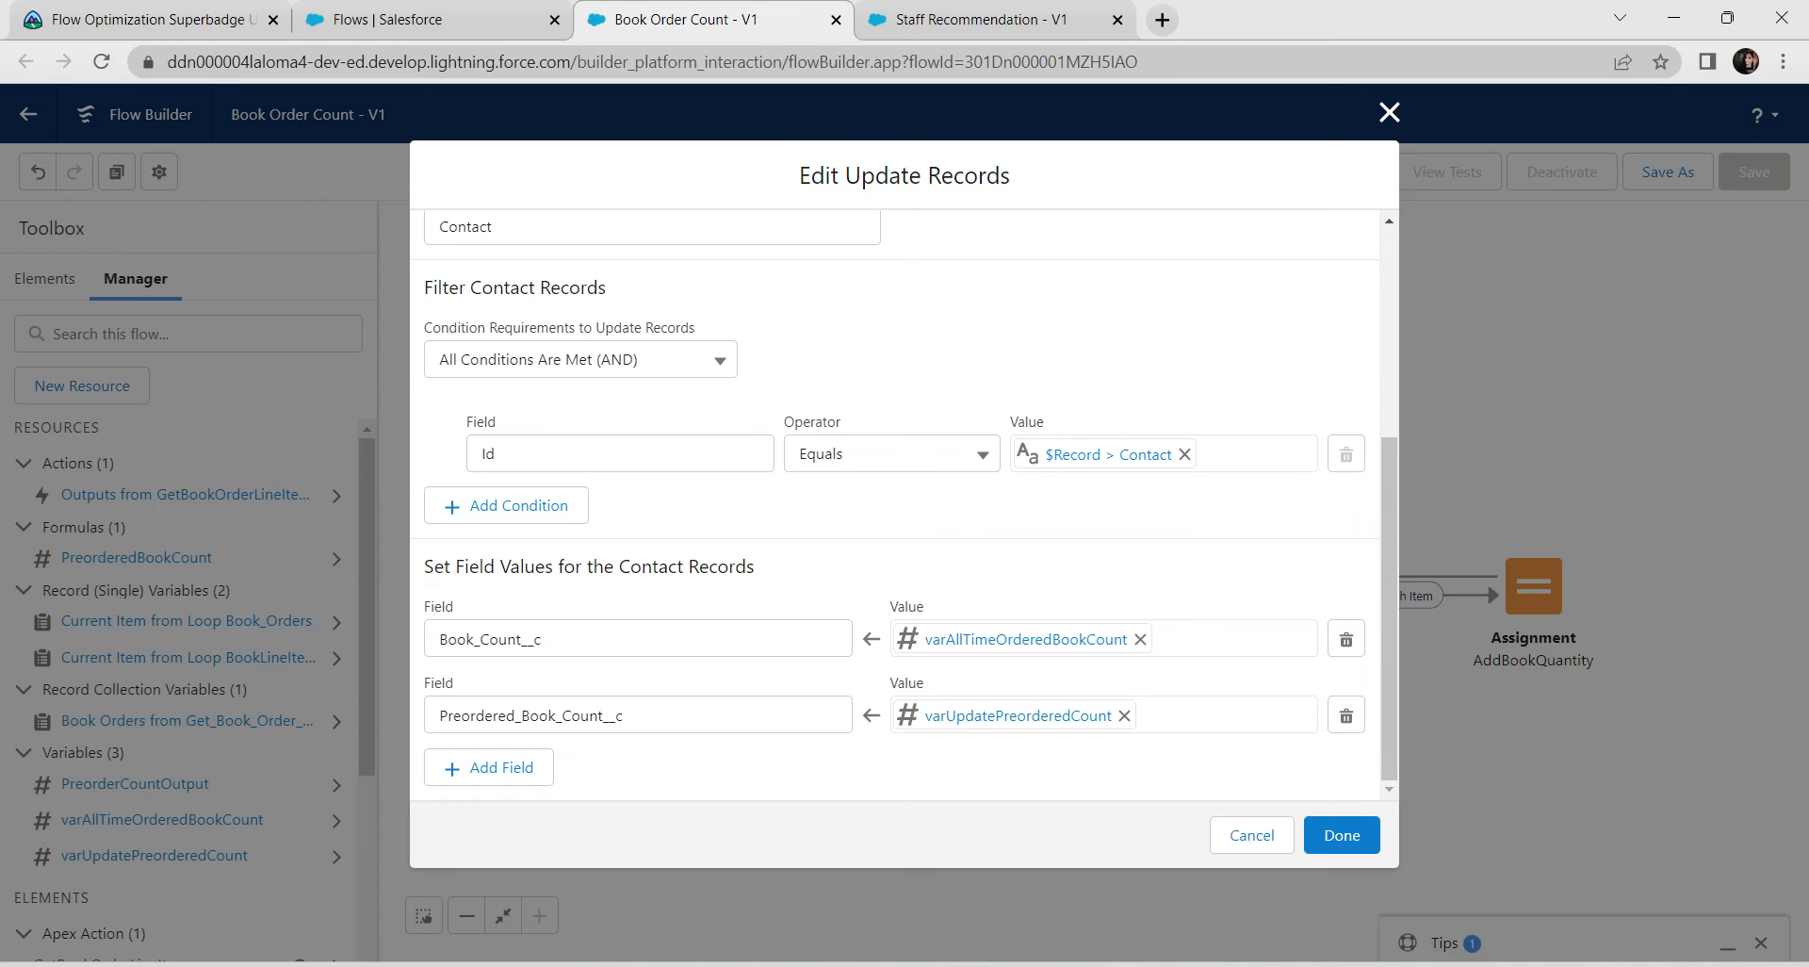
{"action": "left_click", "coordinate": [1342, 835]}
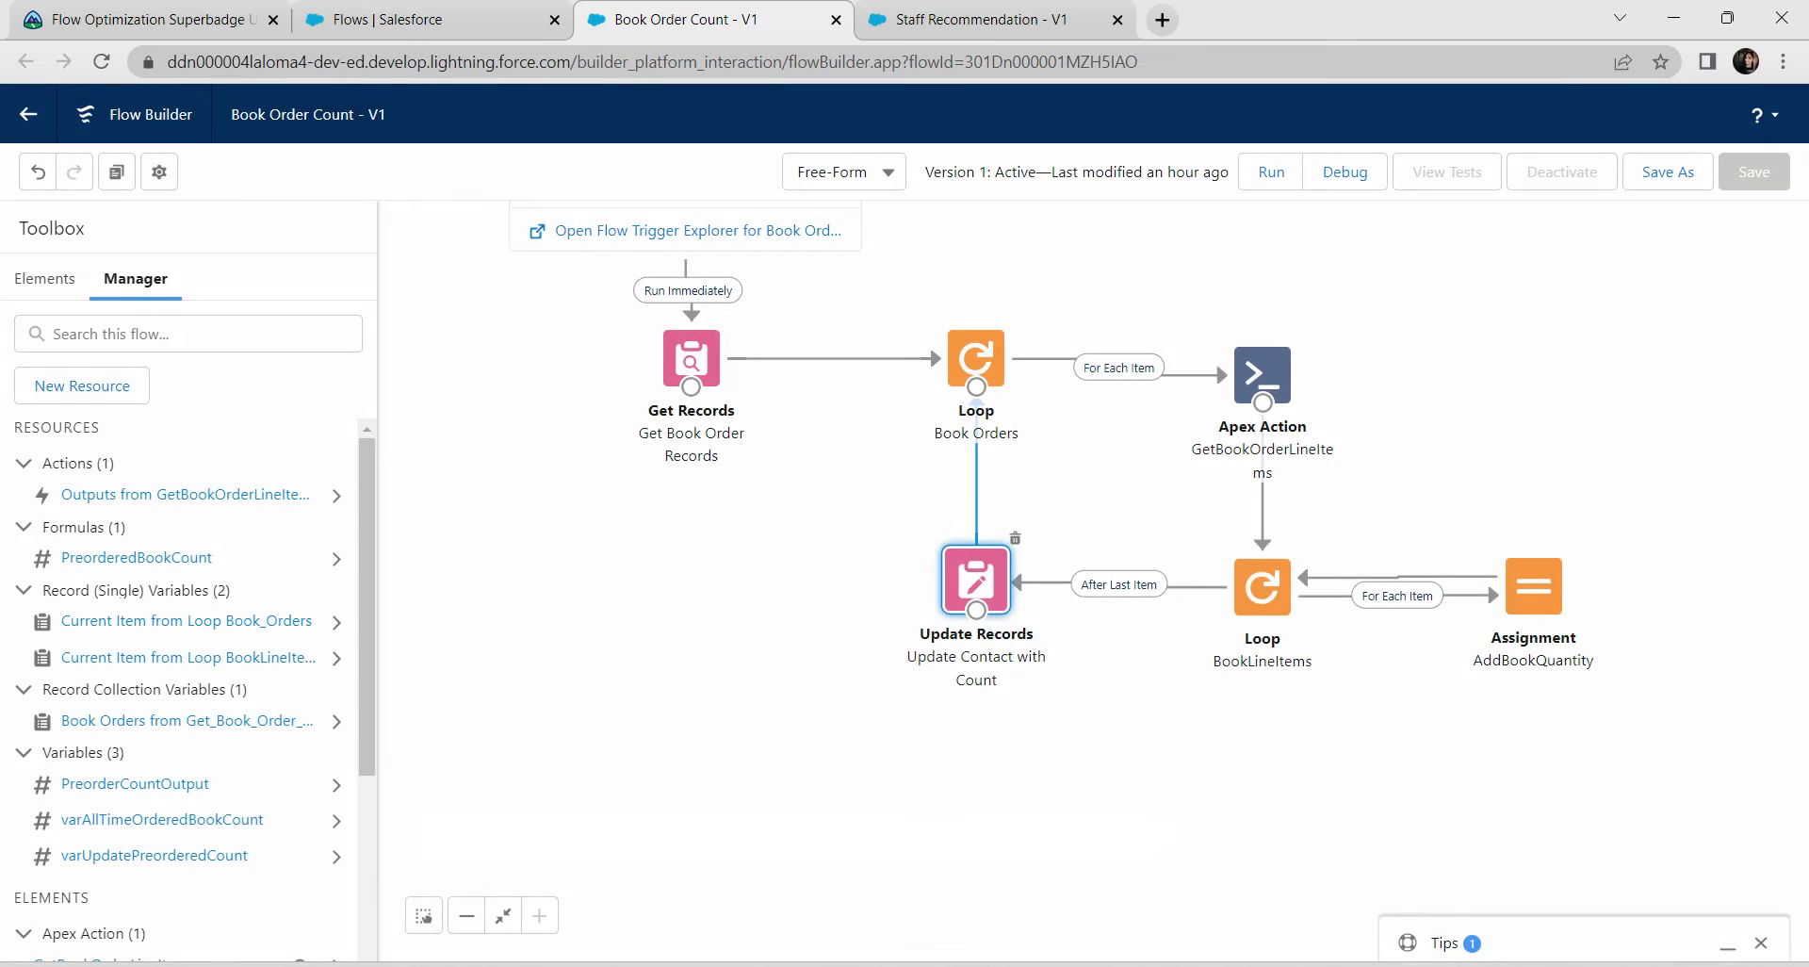
Delete the connector from Update Contact with Count to the Book Orders loop, and connect the loop's After Last Item path to GetBookOrderLineItems.
{"action": "left_click", "coordinate": [976, 485]}
{"action": "right_click", "coordinate": [976, 485]}
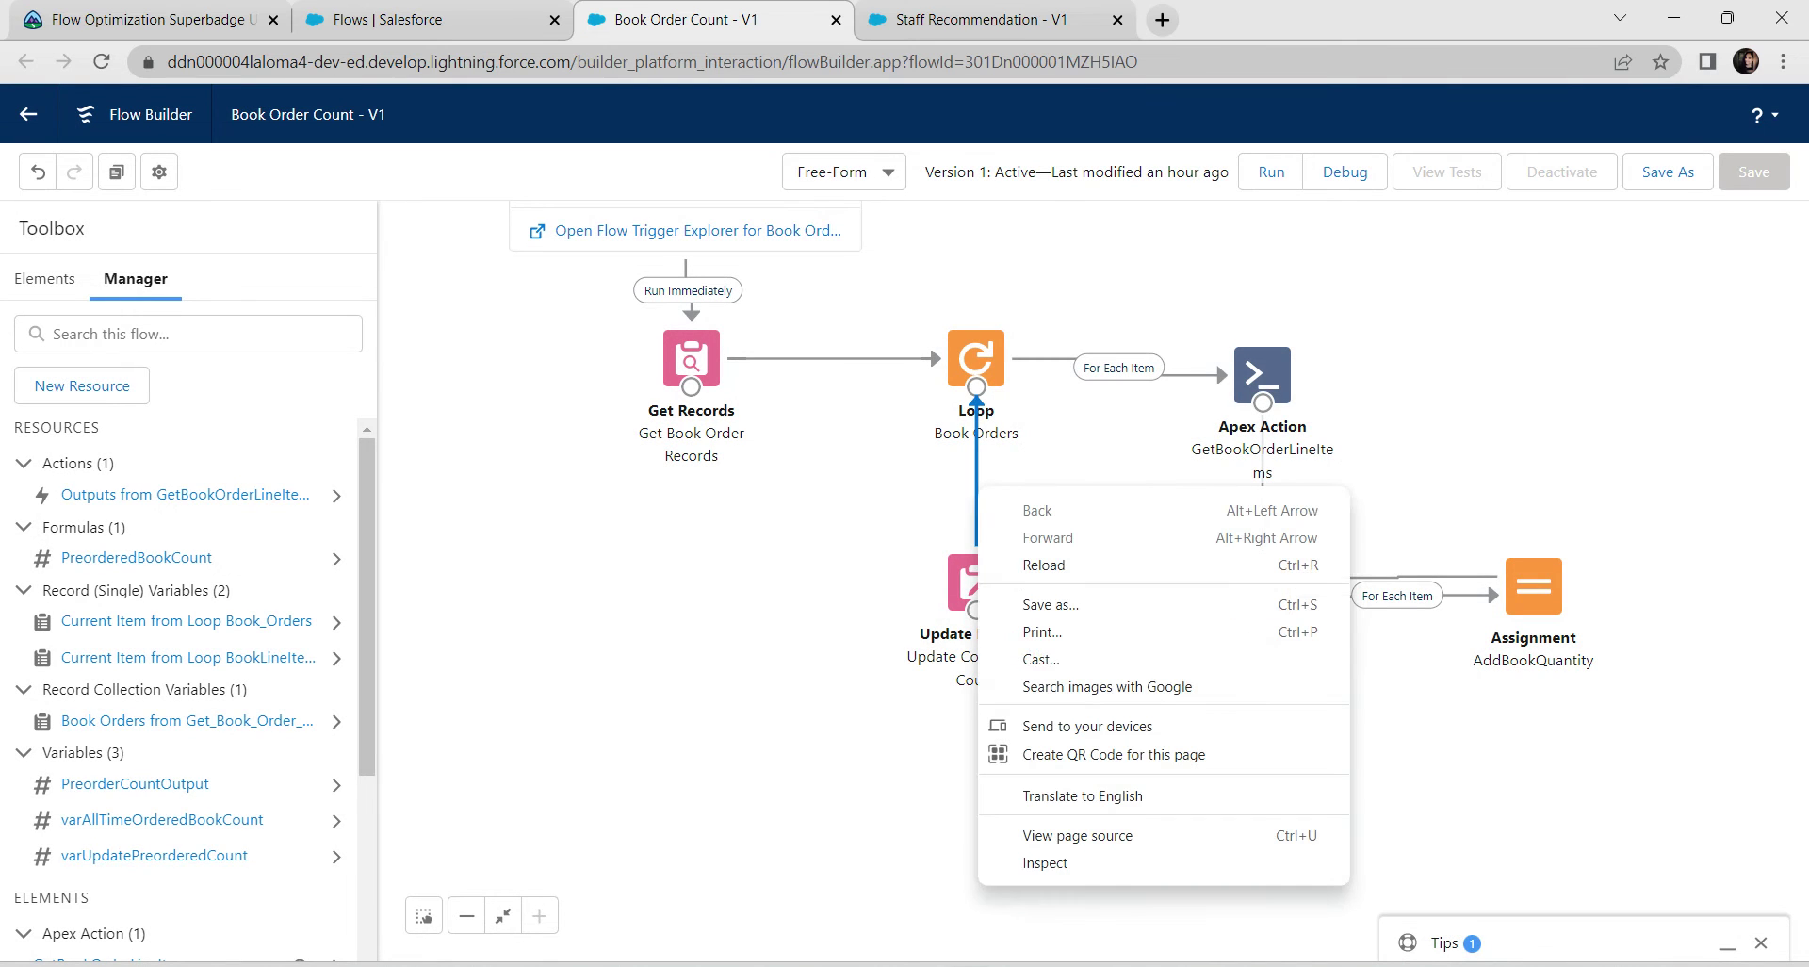
{"action": "key", "text": "Escape"}
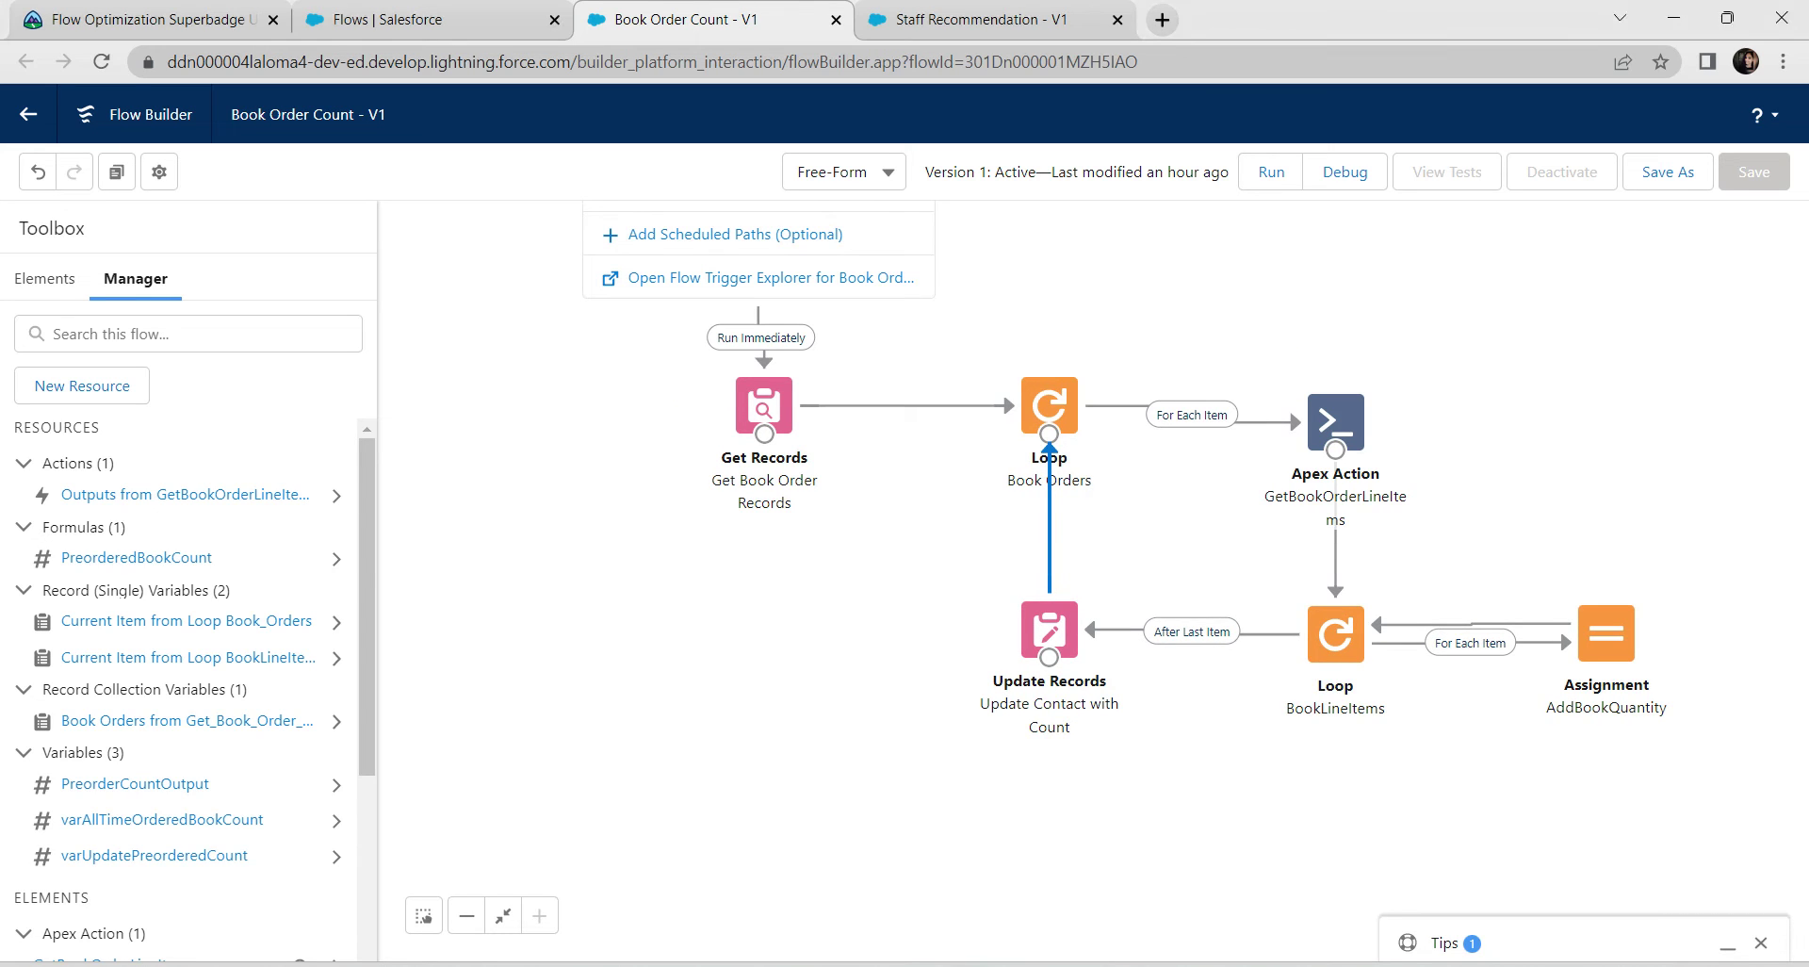
{"action": "key", "text": "Delete"}
{"action": "left_click_drag", "start_coordinate": [1049, 434], "coordinate": [1249, 475]}
{"action": "left_click_drag", "start_coordinate": [1049, 434], "coordinate": [1335, 424]}
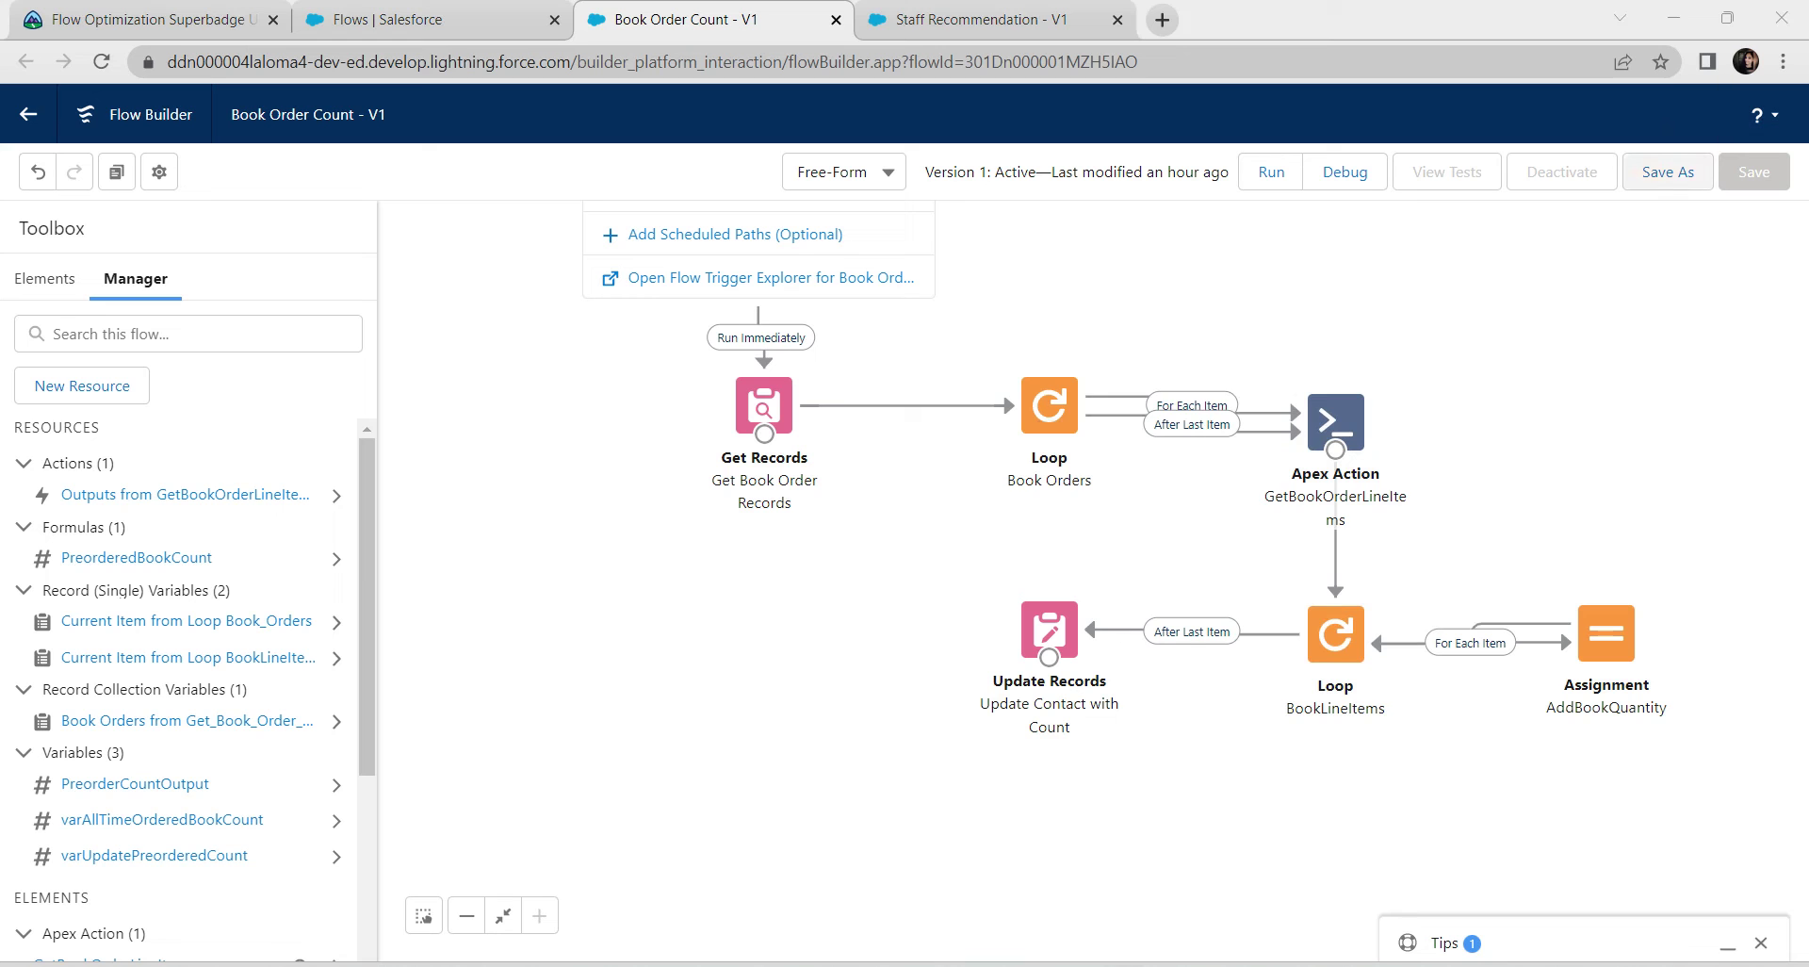
Save the Book Order Count flow as a new version and activate it.
{"action": "left_click", "coordinate": [1668, 171]}
{"action": "left_click", "coordinate": [1332, 694]}
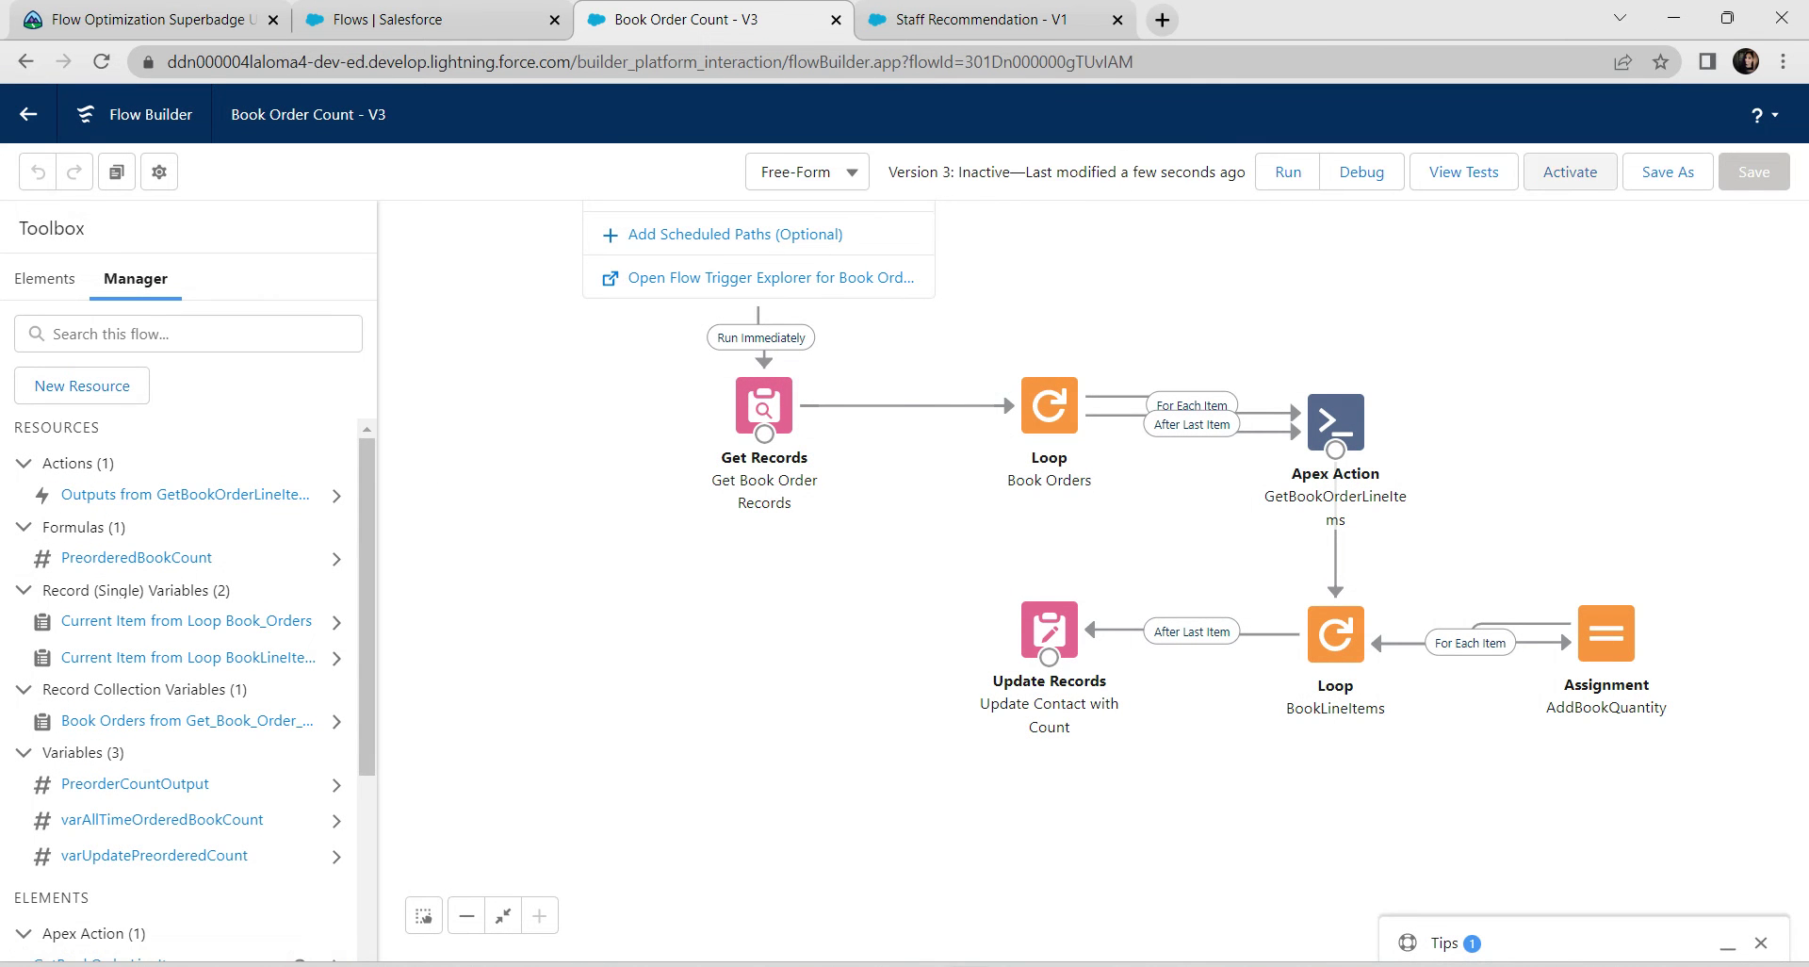
{"action": "left_click", "coordinate": [1570, 171]}
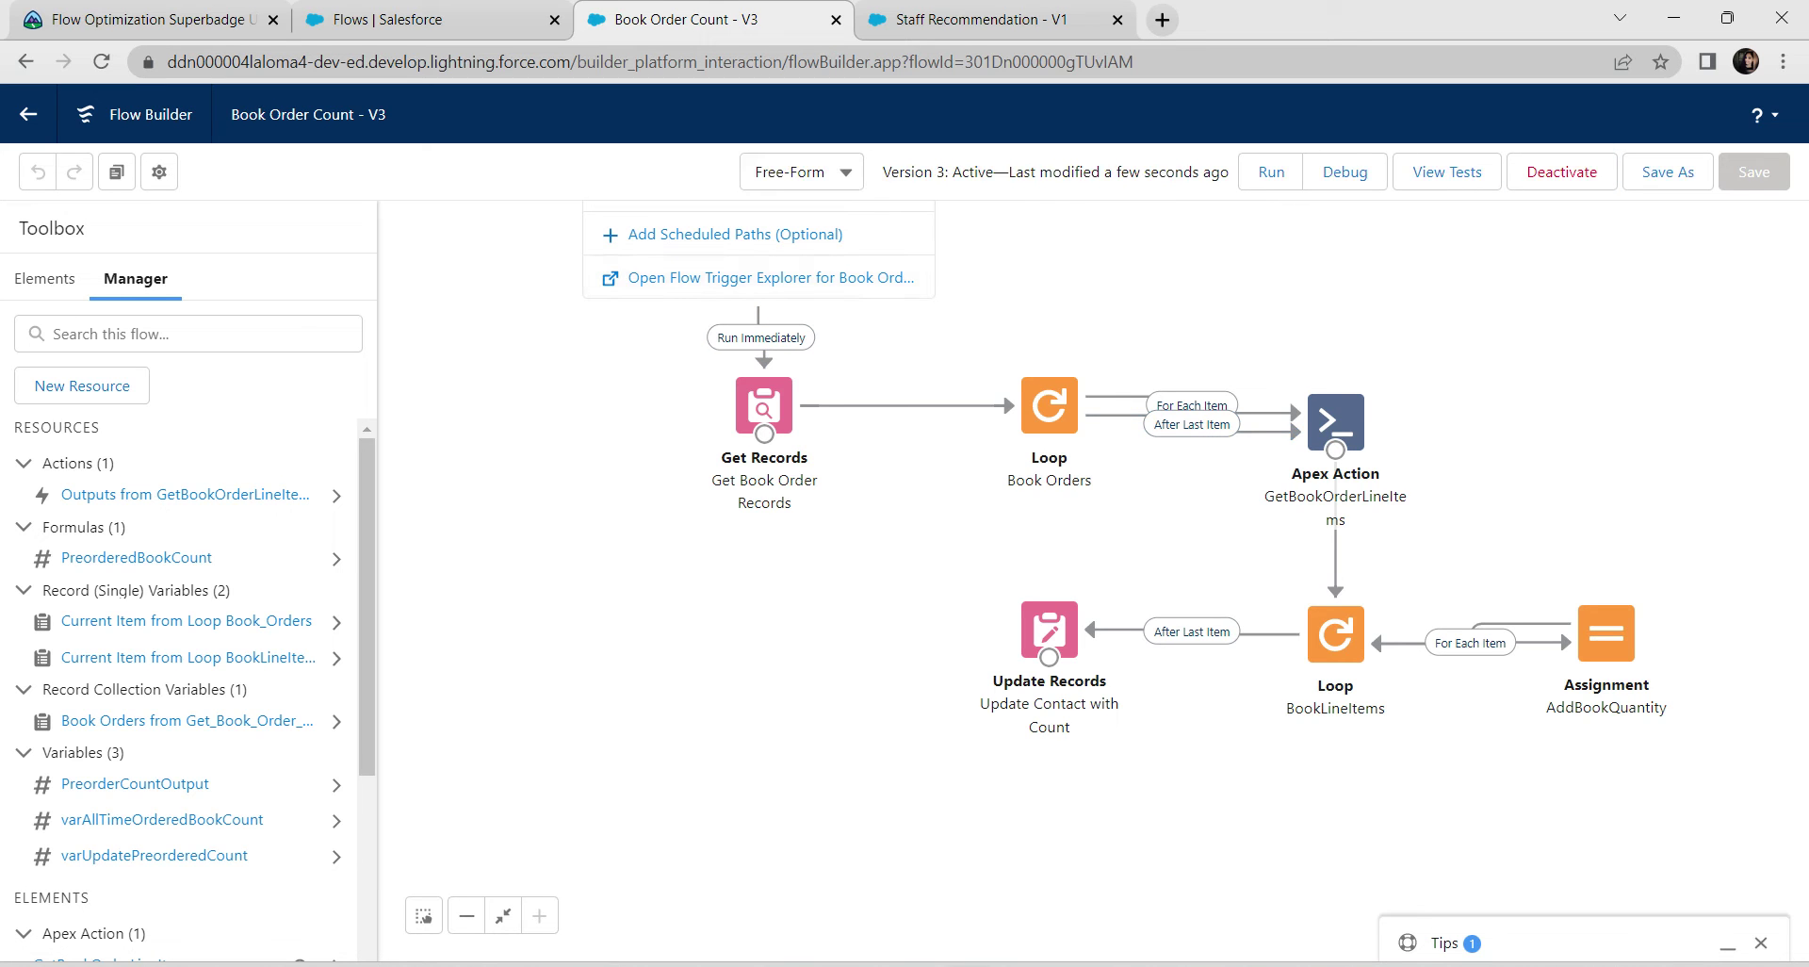
Check the second superbadge challenge, Make updates to Book Order Count flow, on Trailhead.
{"action": "left_click", "coordinate": [151, 19]}
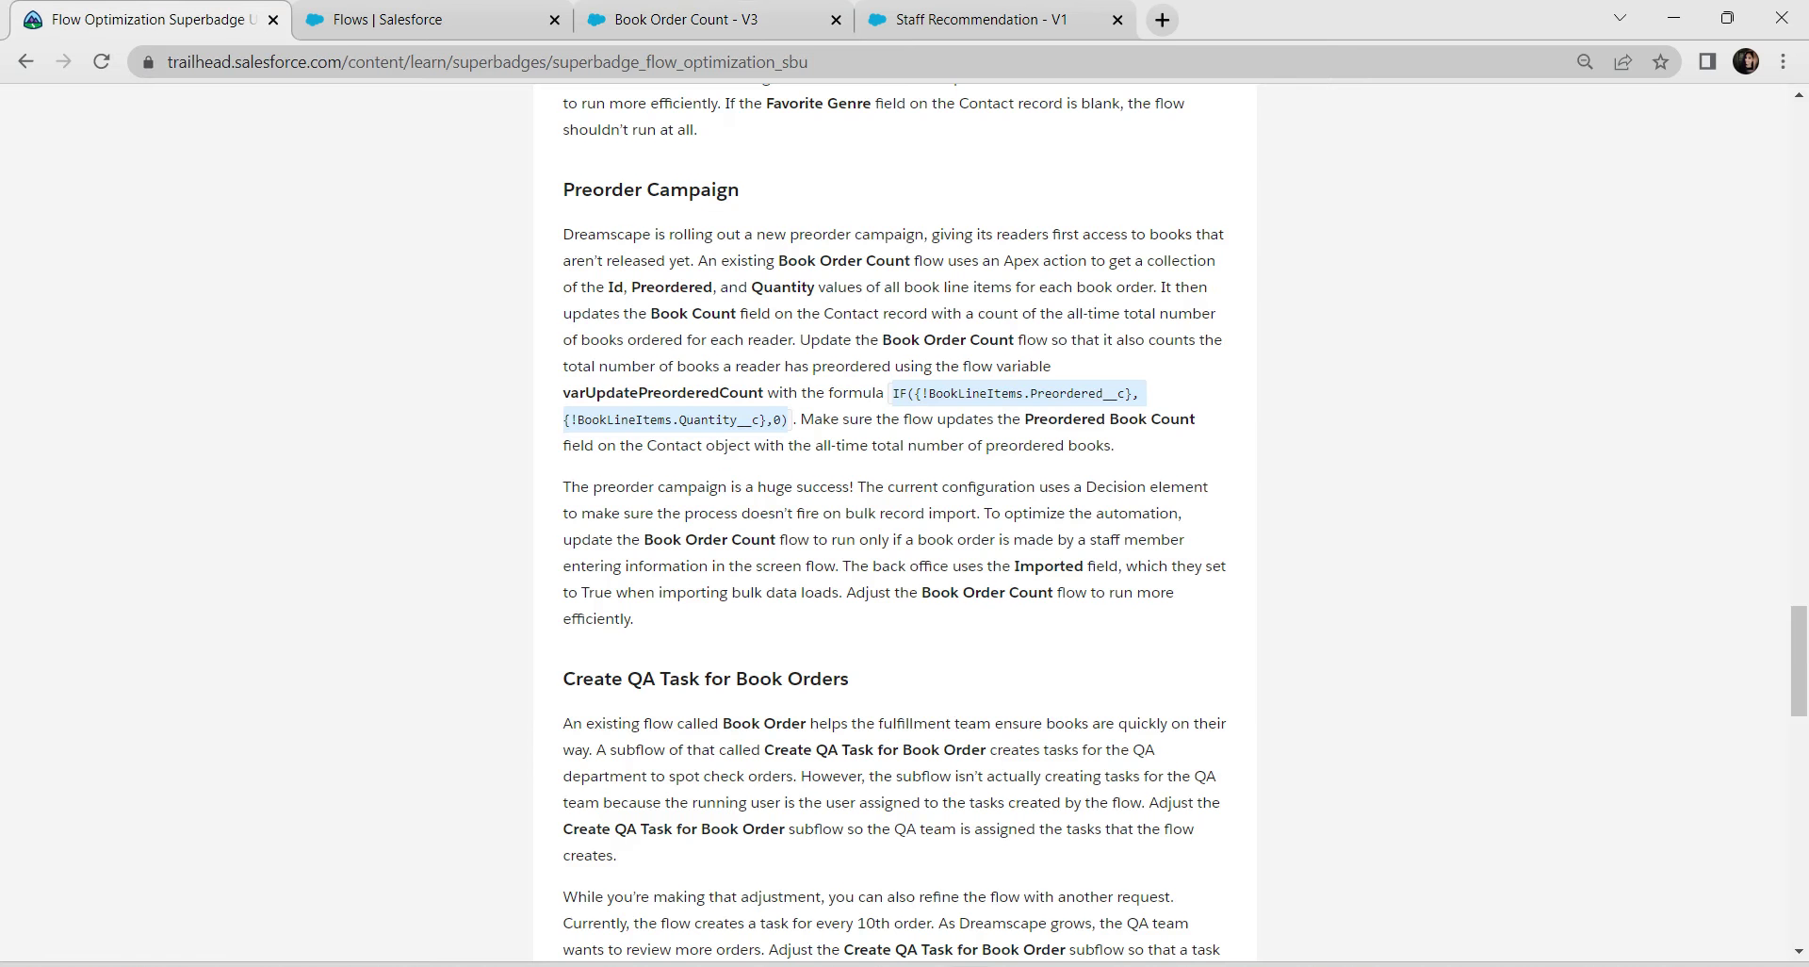
{"action": "scroll", "coordinate": [896, 527], "scroll_direction": "down", "scroll_amount": 15}
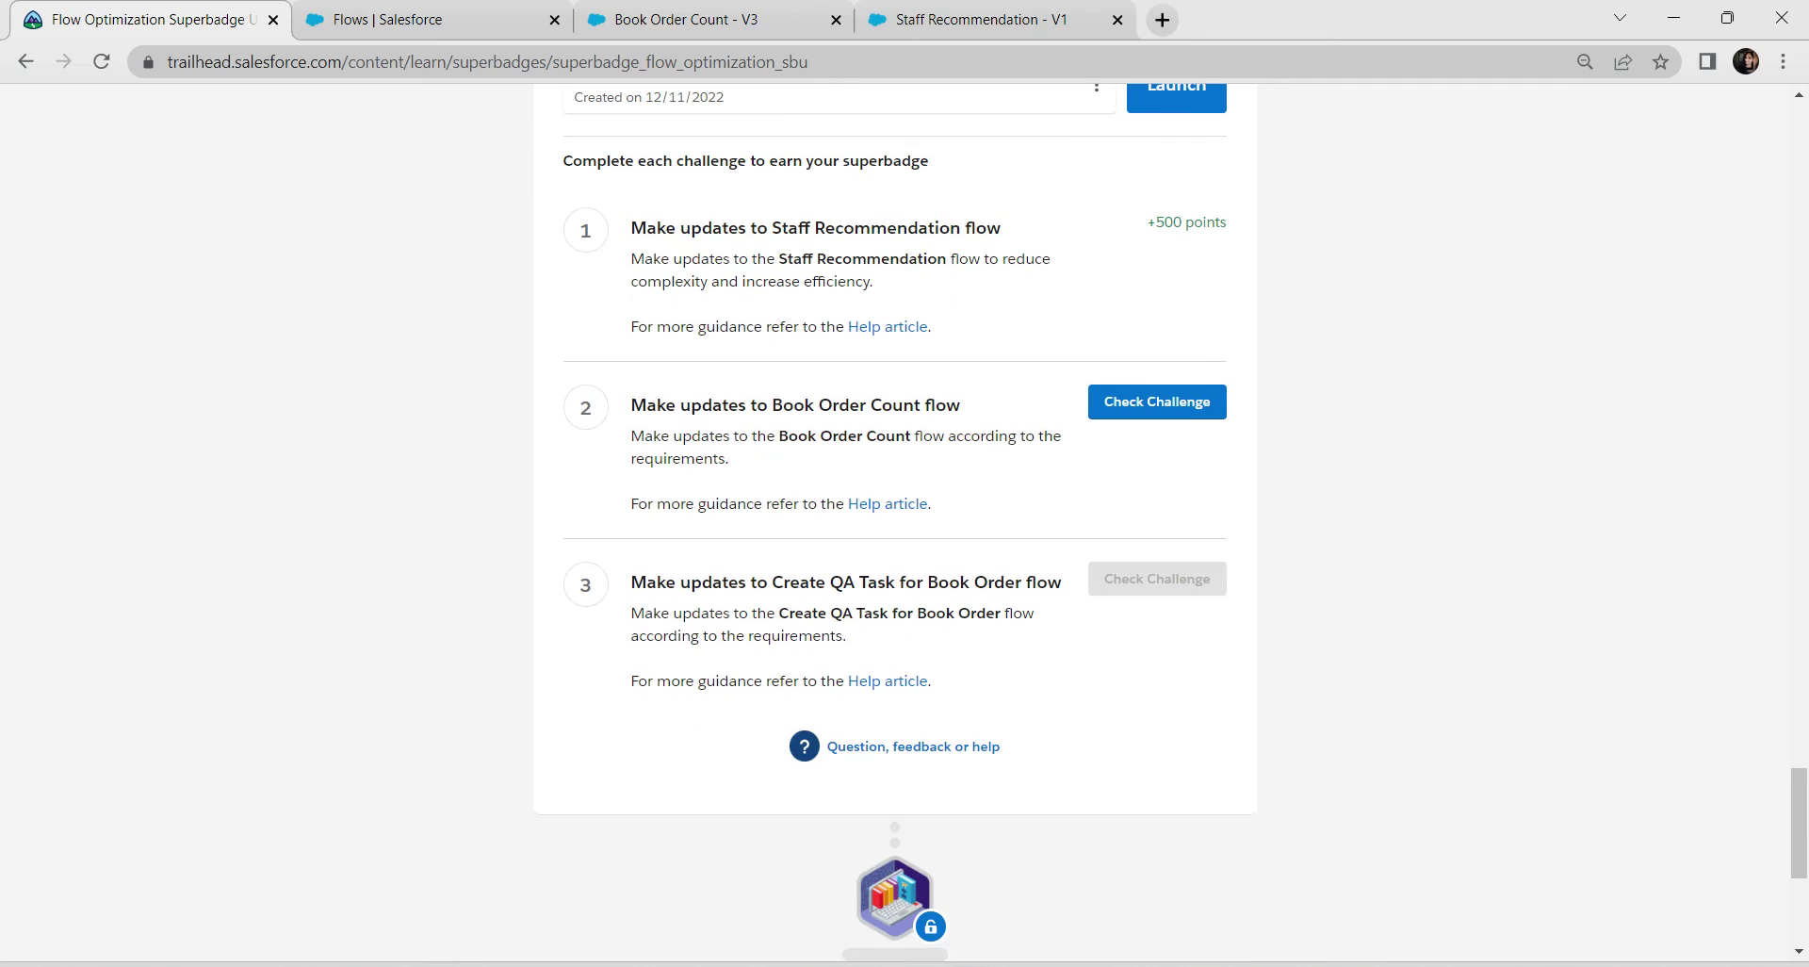
{"action": "left_click", "coordinate": [1157, 401]}
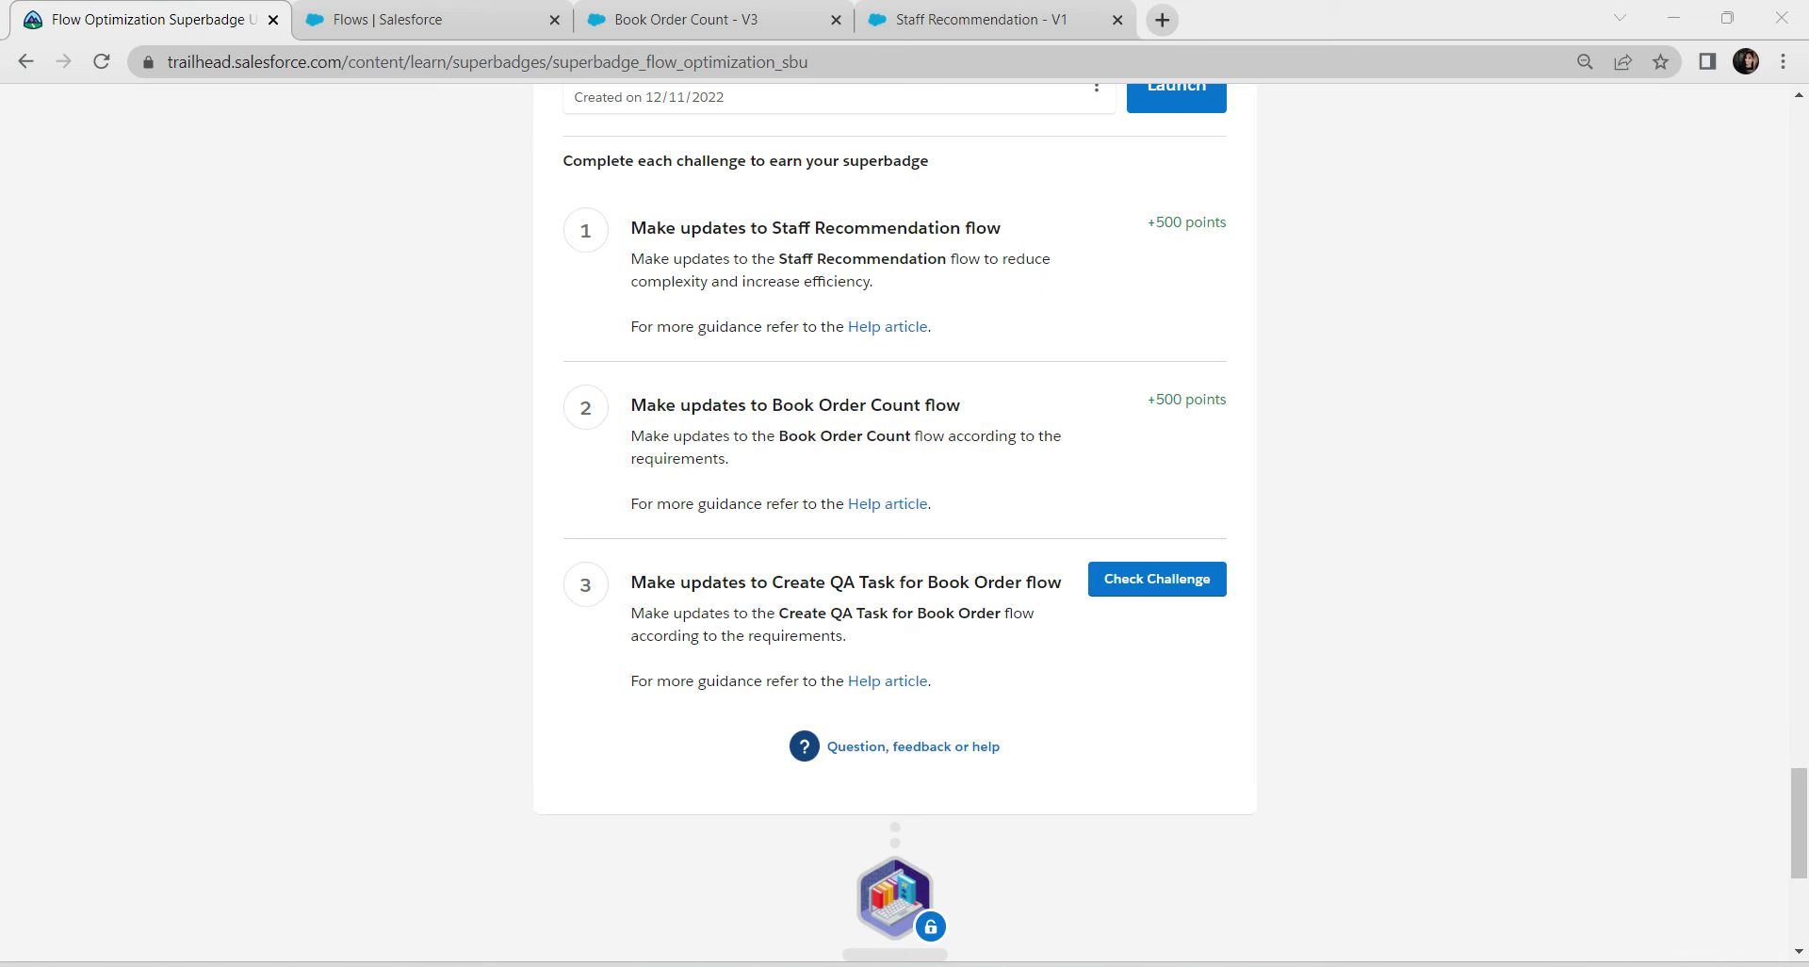
Open the Create QA Task for Book Order flow from the Flows list in Setup, and close the Book Order Count and Staff Recommendation flows.
{"action": "left_click", "coordinate": [386, 18]}
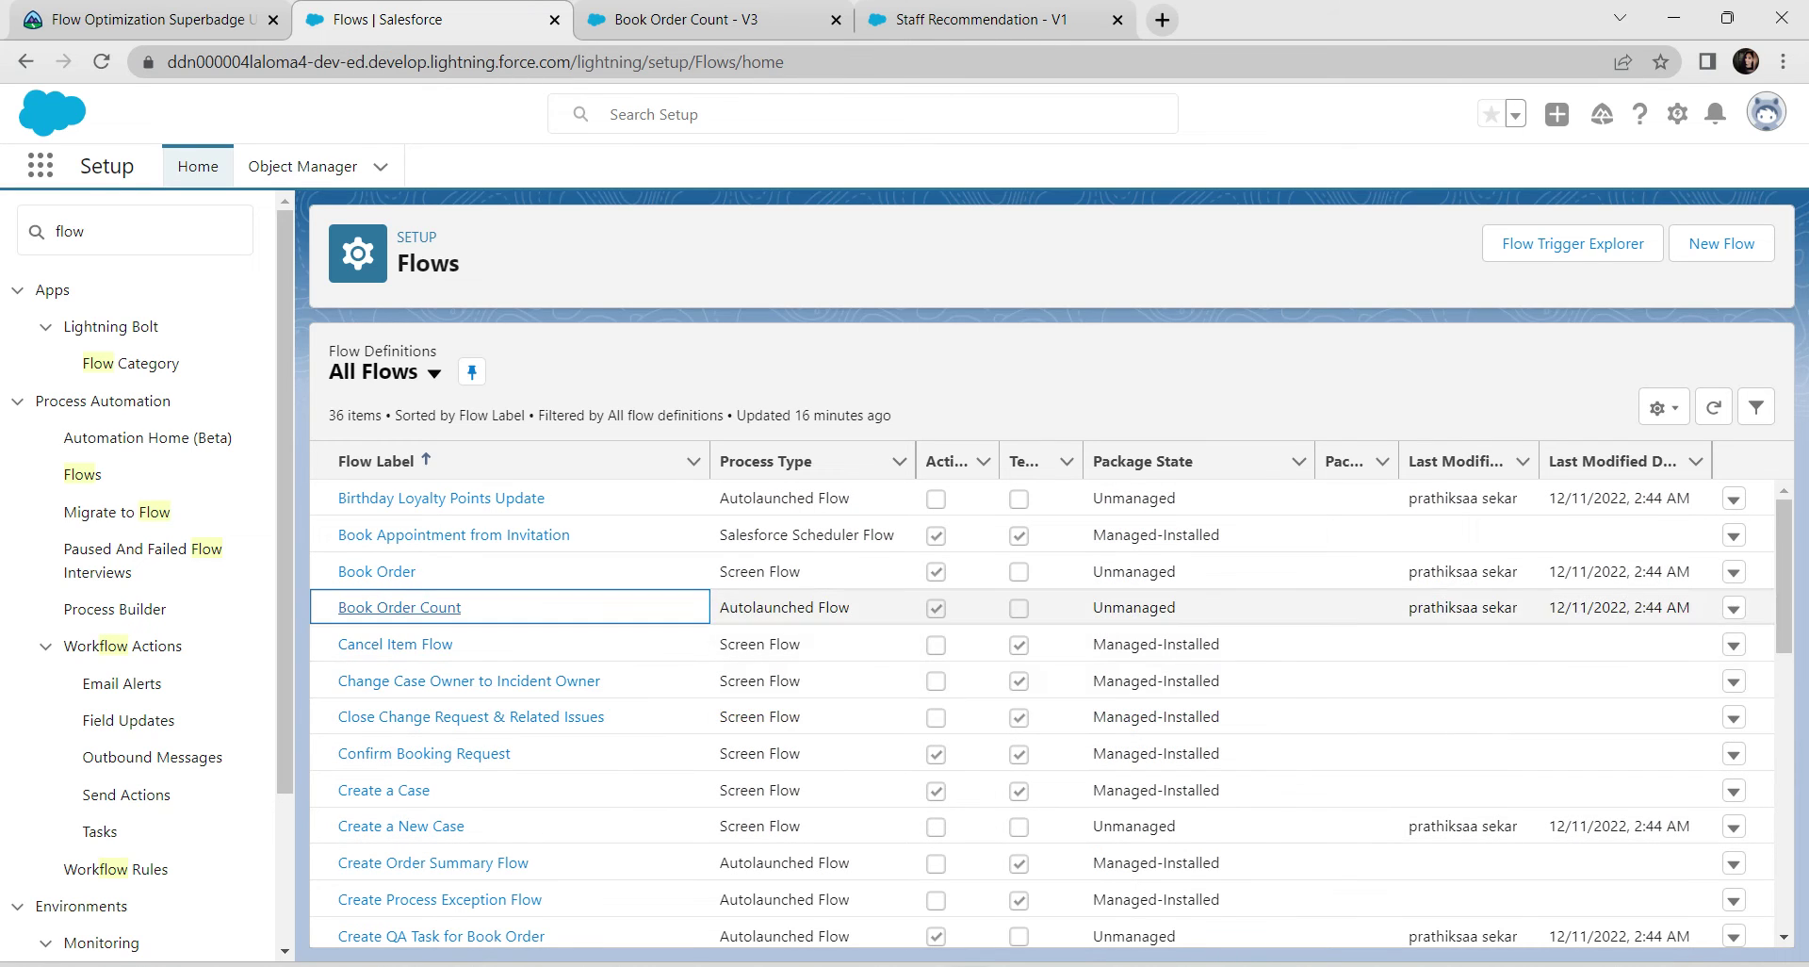
{"action": "scroll", "coordinate": [490, 801], "scroll_direction": "down", "scroll_amount": 3}
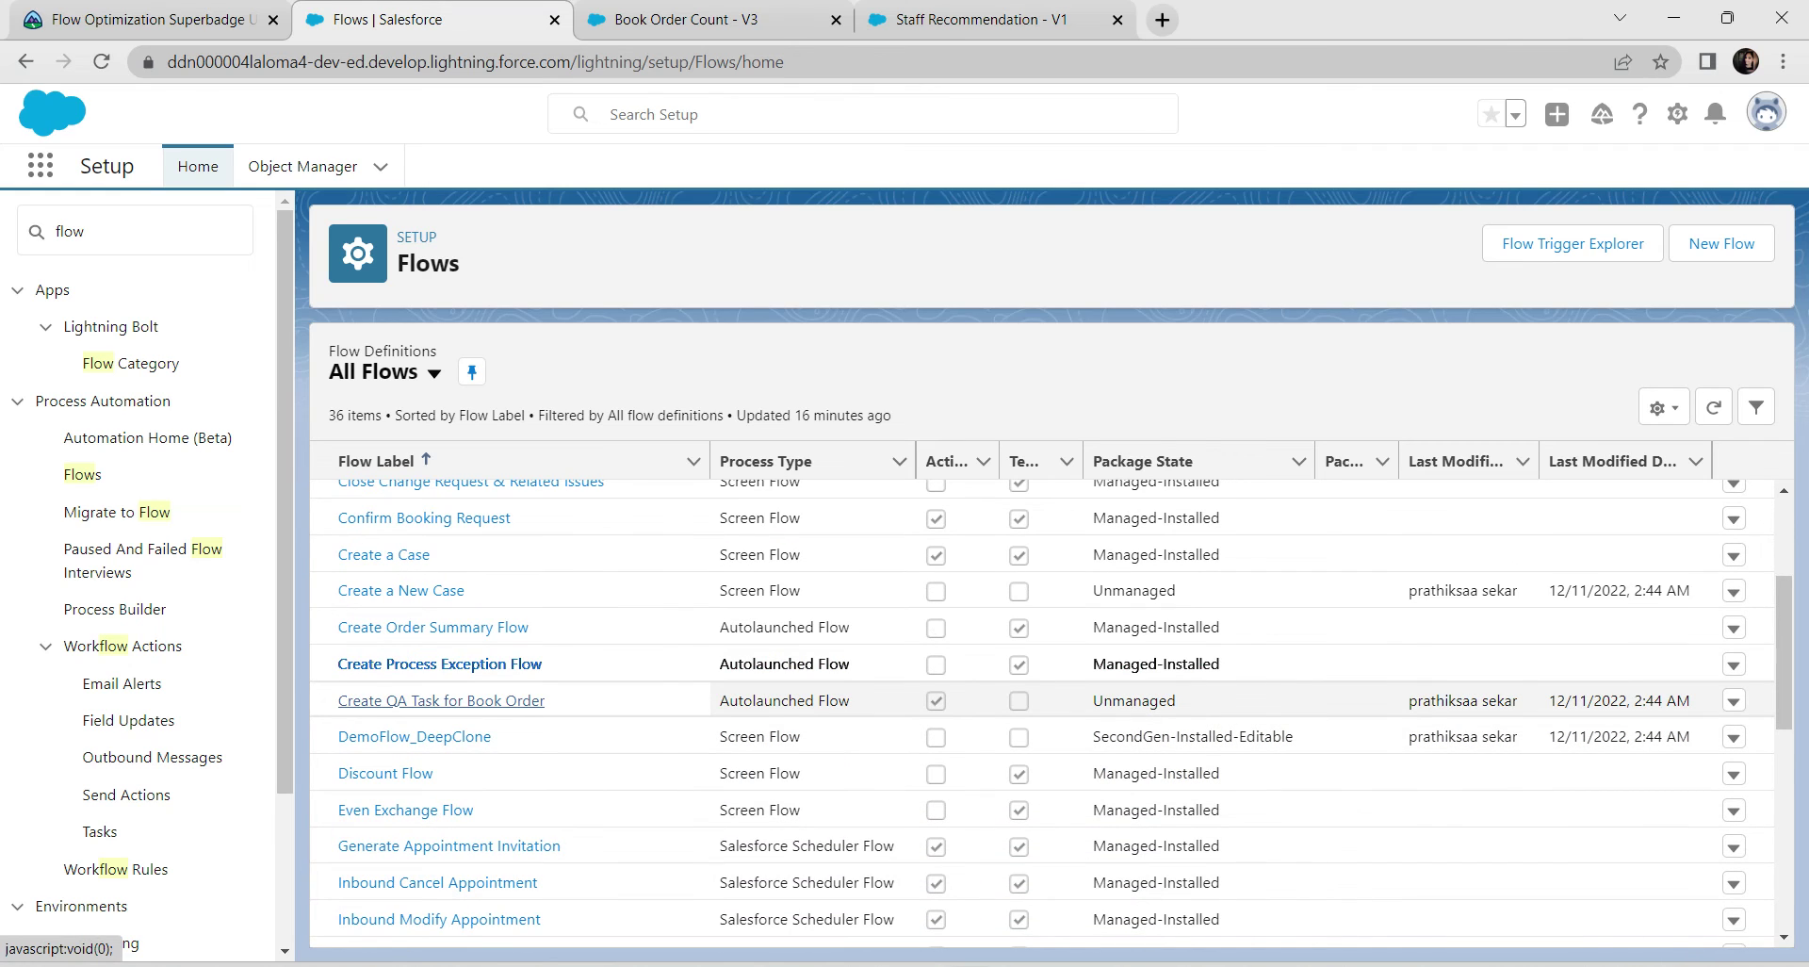
{"action": "left_click", "coordinate": [443, 701]}
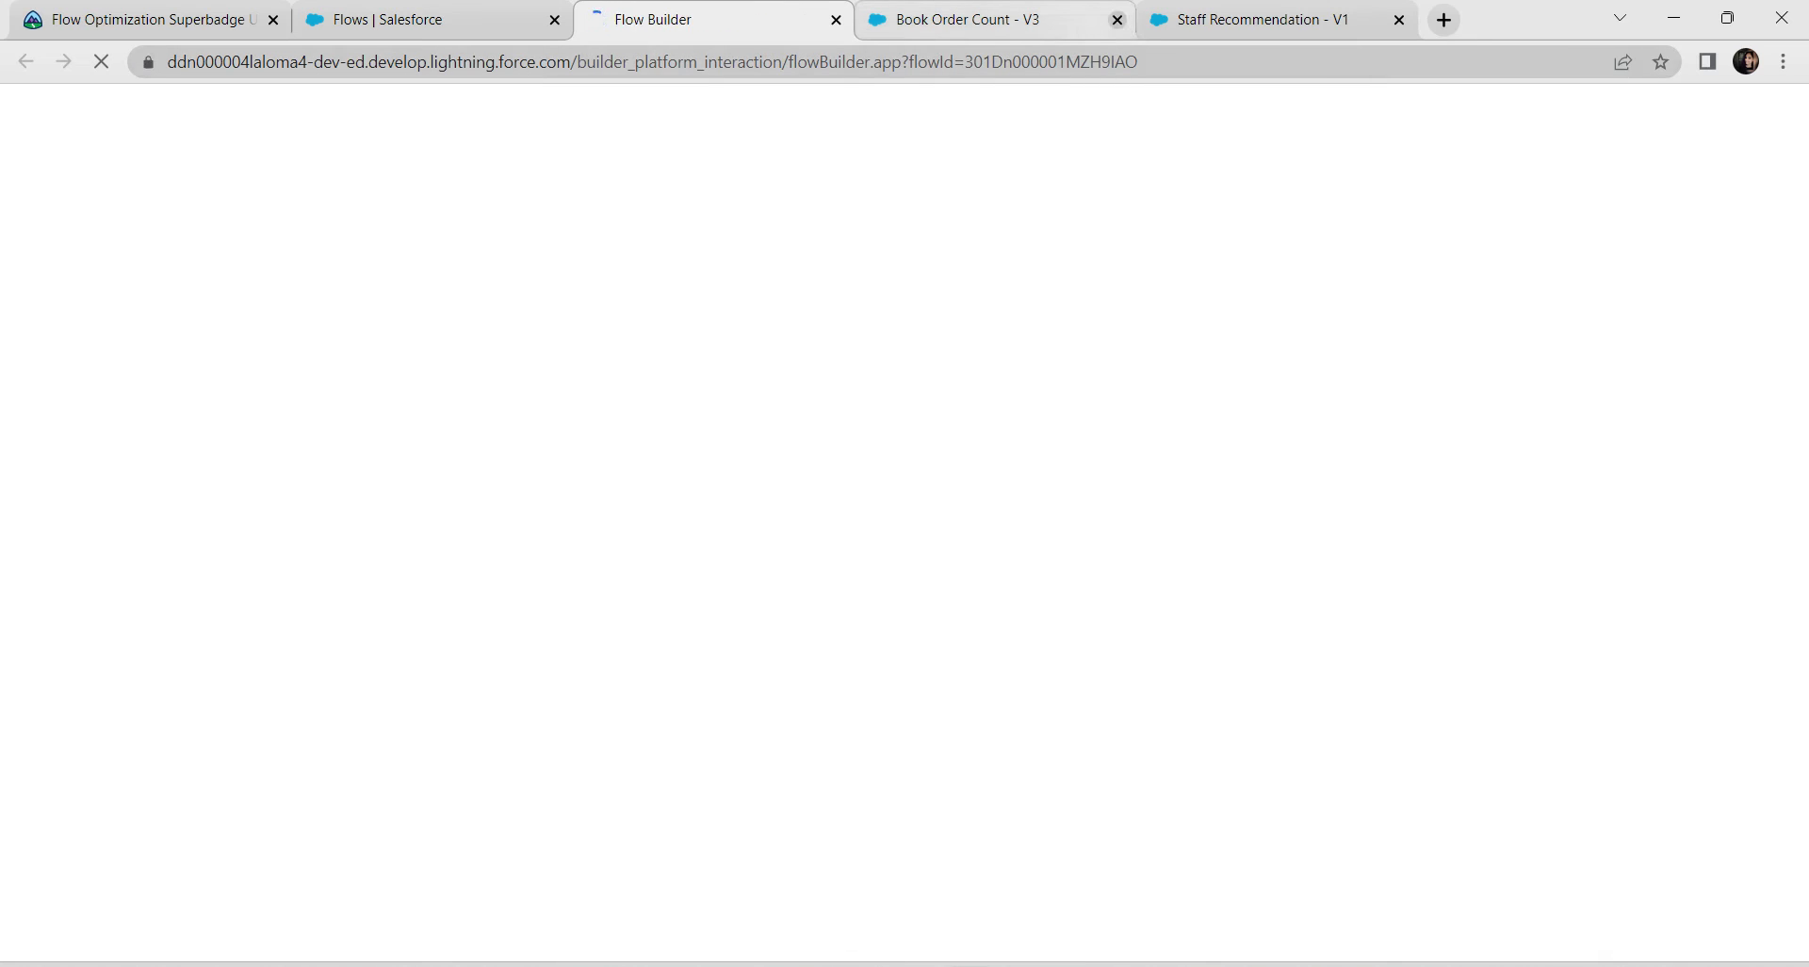
{"action": "left_click", "coordinate": [1118, 20]}
{"action": "left_click", "coordinate": [1118, 20]}
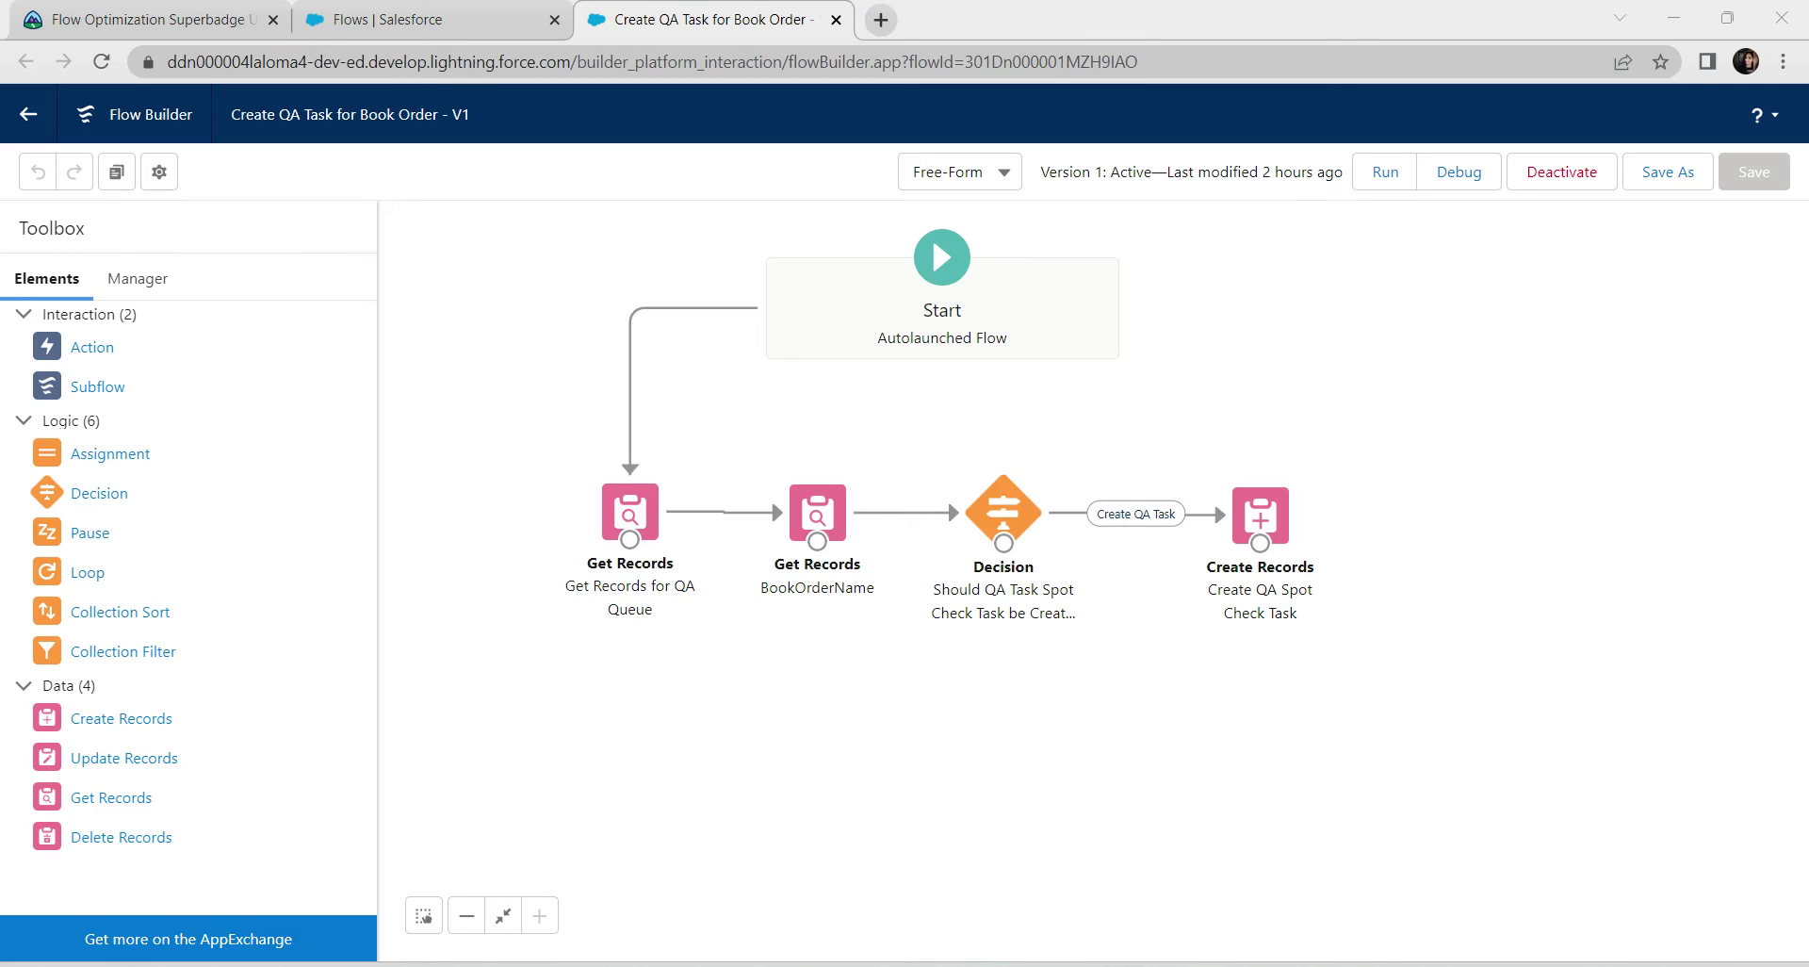
In the Create QA Spot Check Task element, set the OwnerId value to the Group ID from Get_Records_for_QA_Queue.
{"action": "double_click", "coordinate": [1261, 514]}
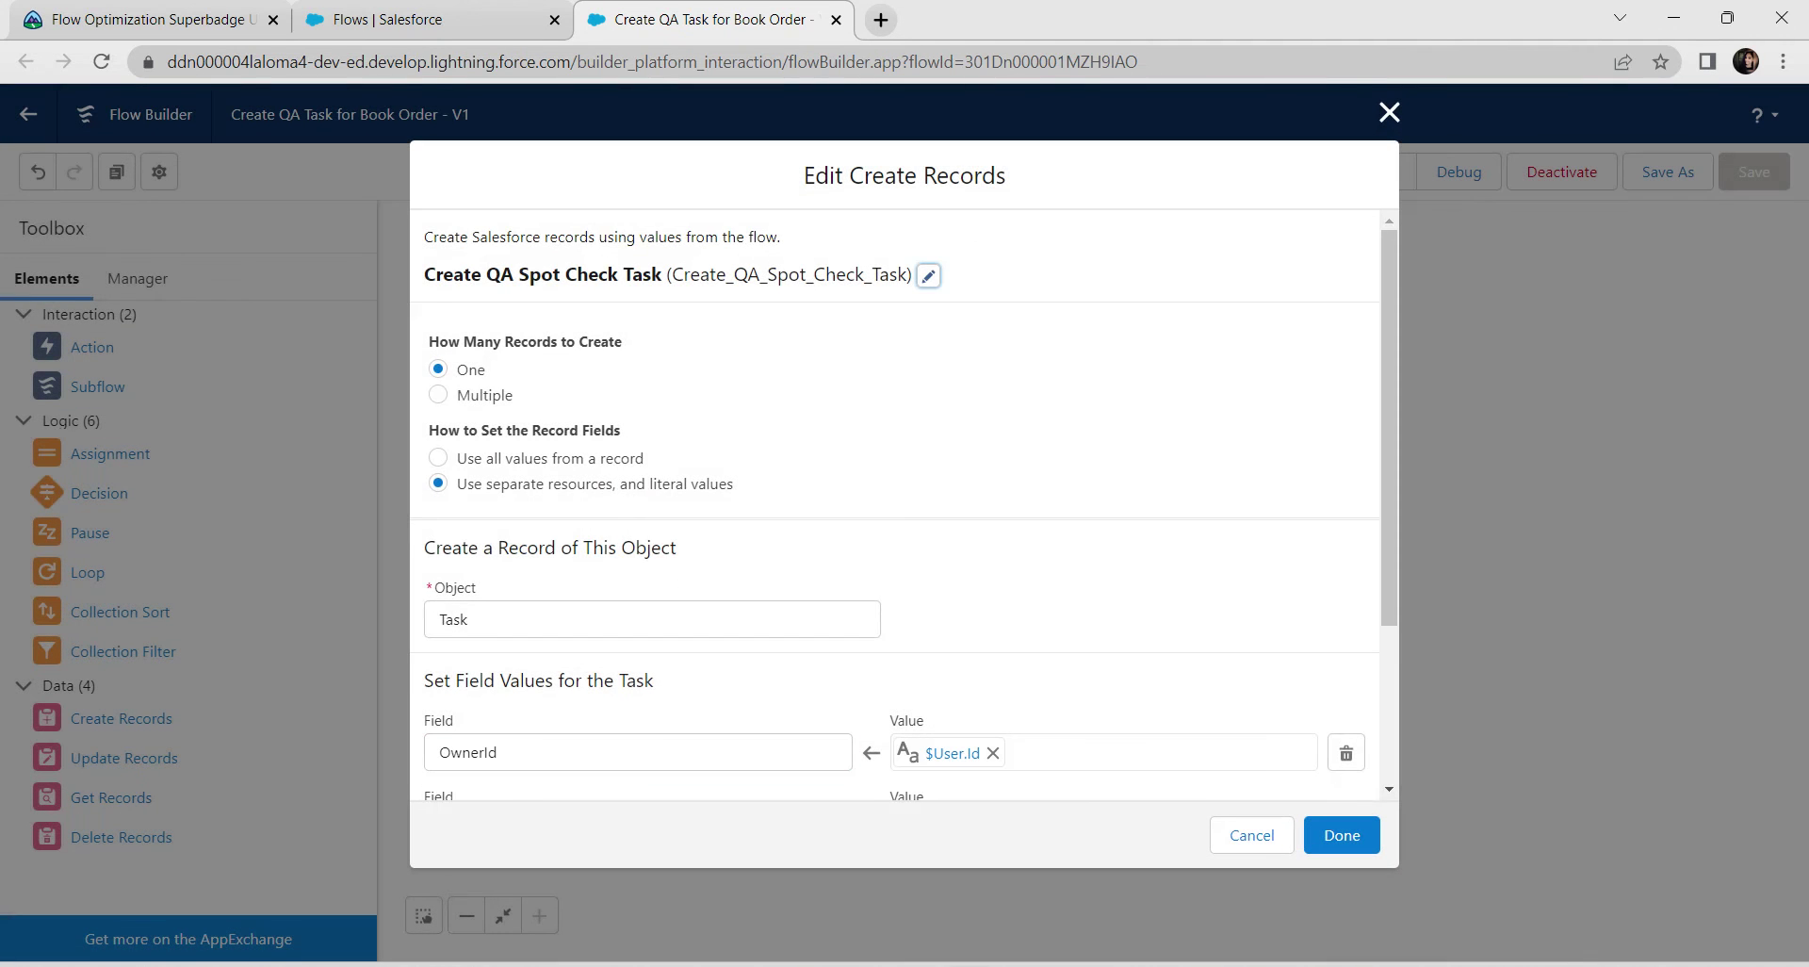
{"action": "scroll", "coordinate": [895, 504], "scroll_direction": "down", "scroll_amount": 3}
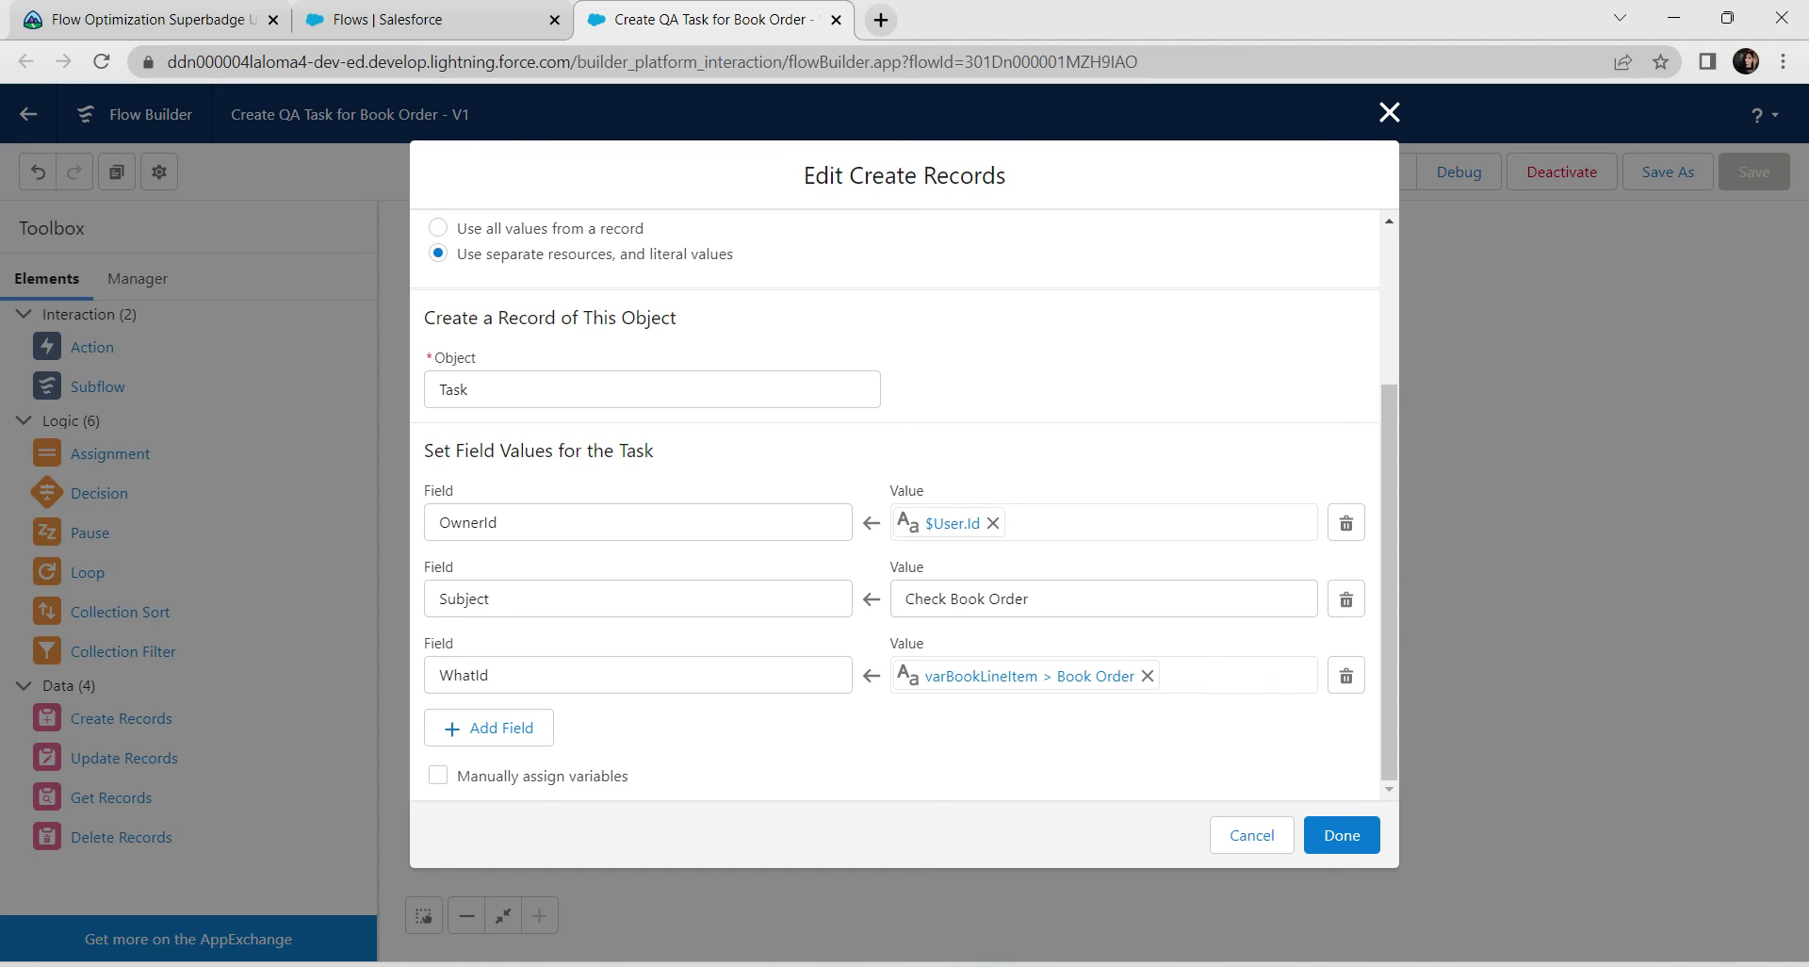
{"action": "left_click", "coordinate": [993, 522]}
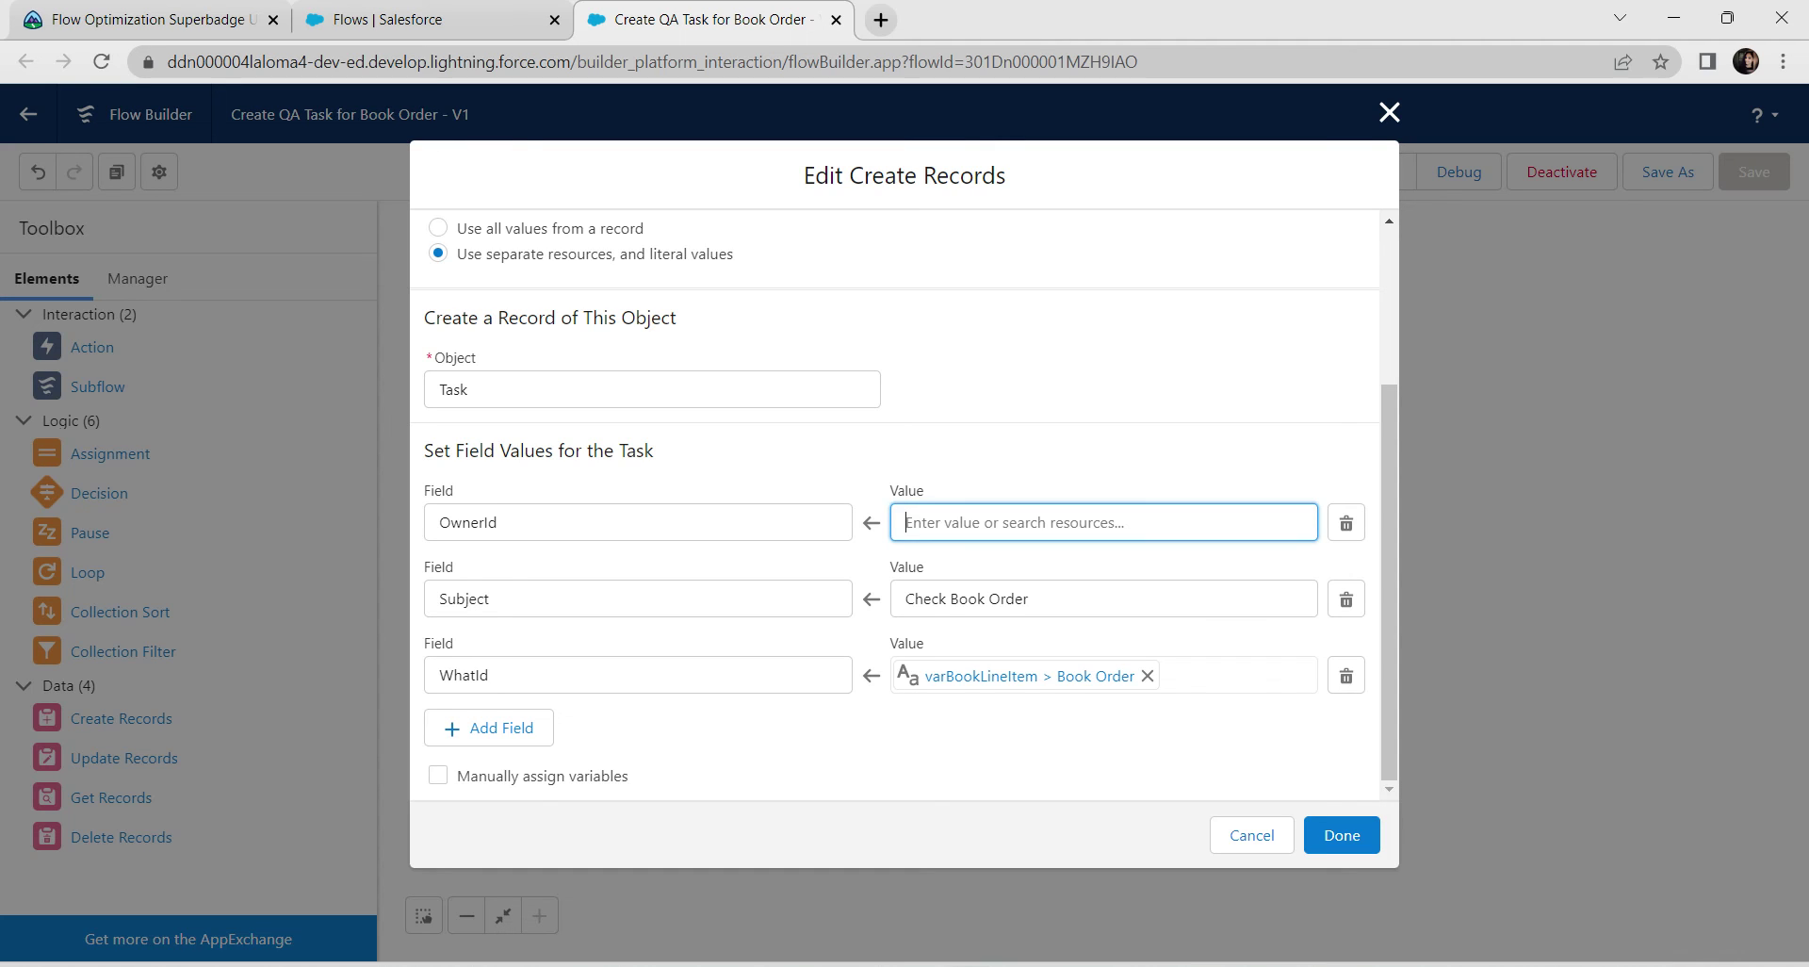
{"action": "scroll", "coordinate": [1093, 754], "scroll_direction": "down", "scroll_amount": 3}
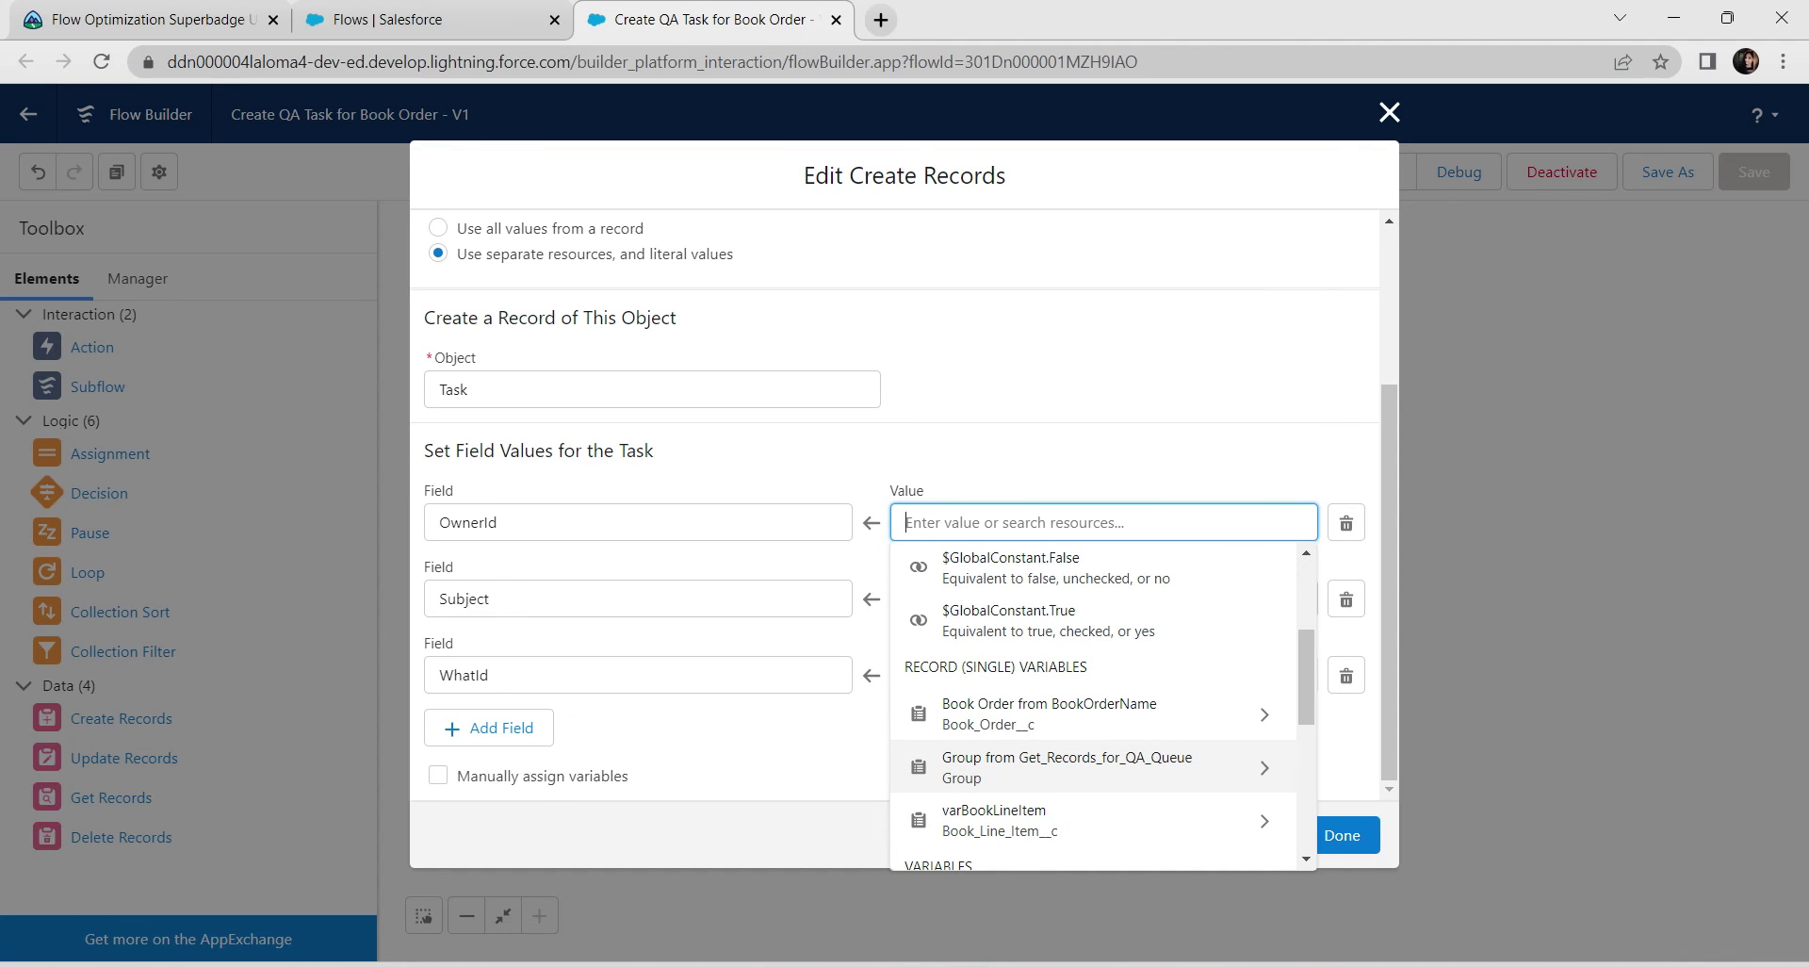
{"action": "left_click", "coordinate": [1067, 767]}
{"action": "scroll", "coordinate": [1093, 659], "scroll_direction": "down", "scroll_amount": 2}
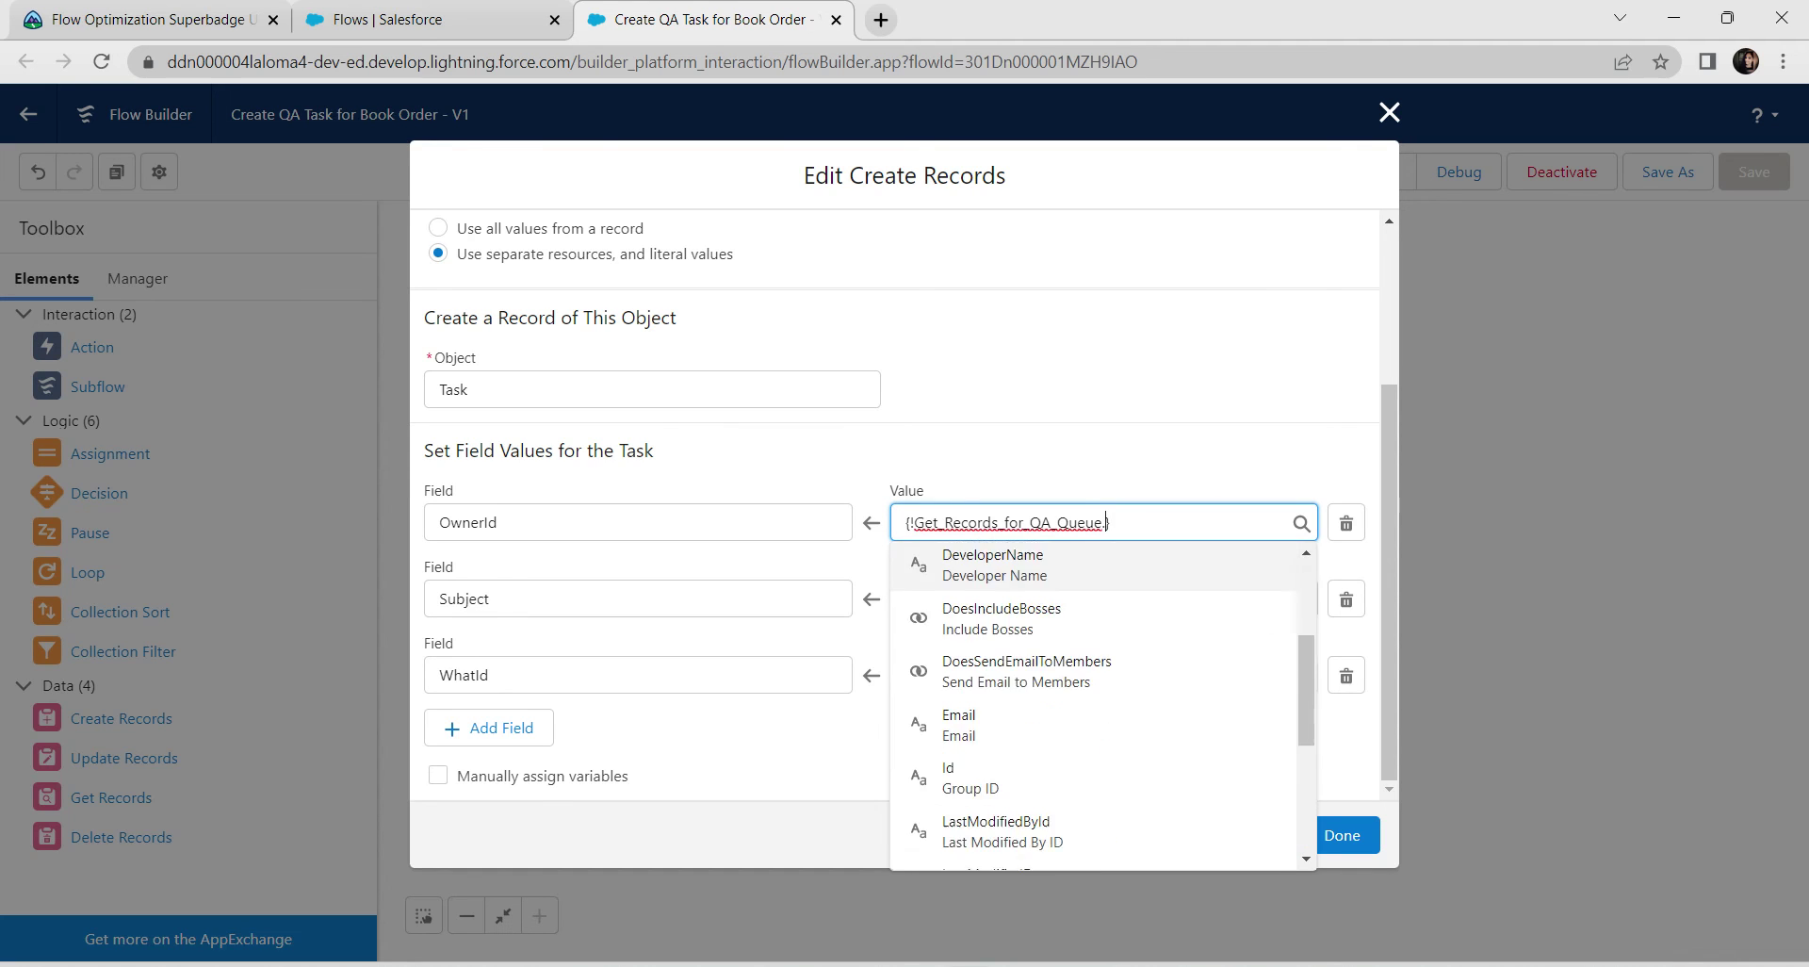
{"action": "left_click", "coordinate": [971, 778]}
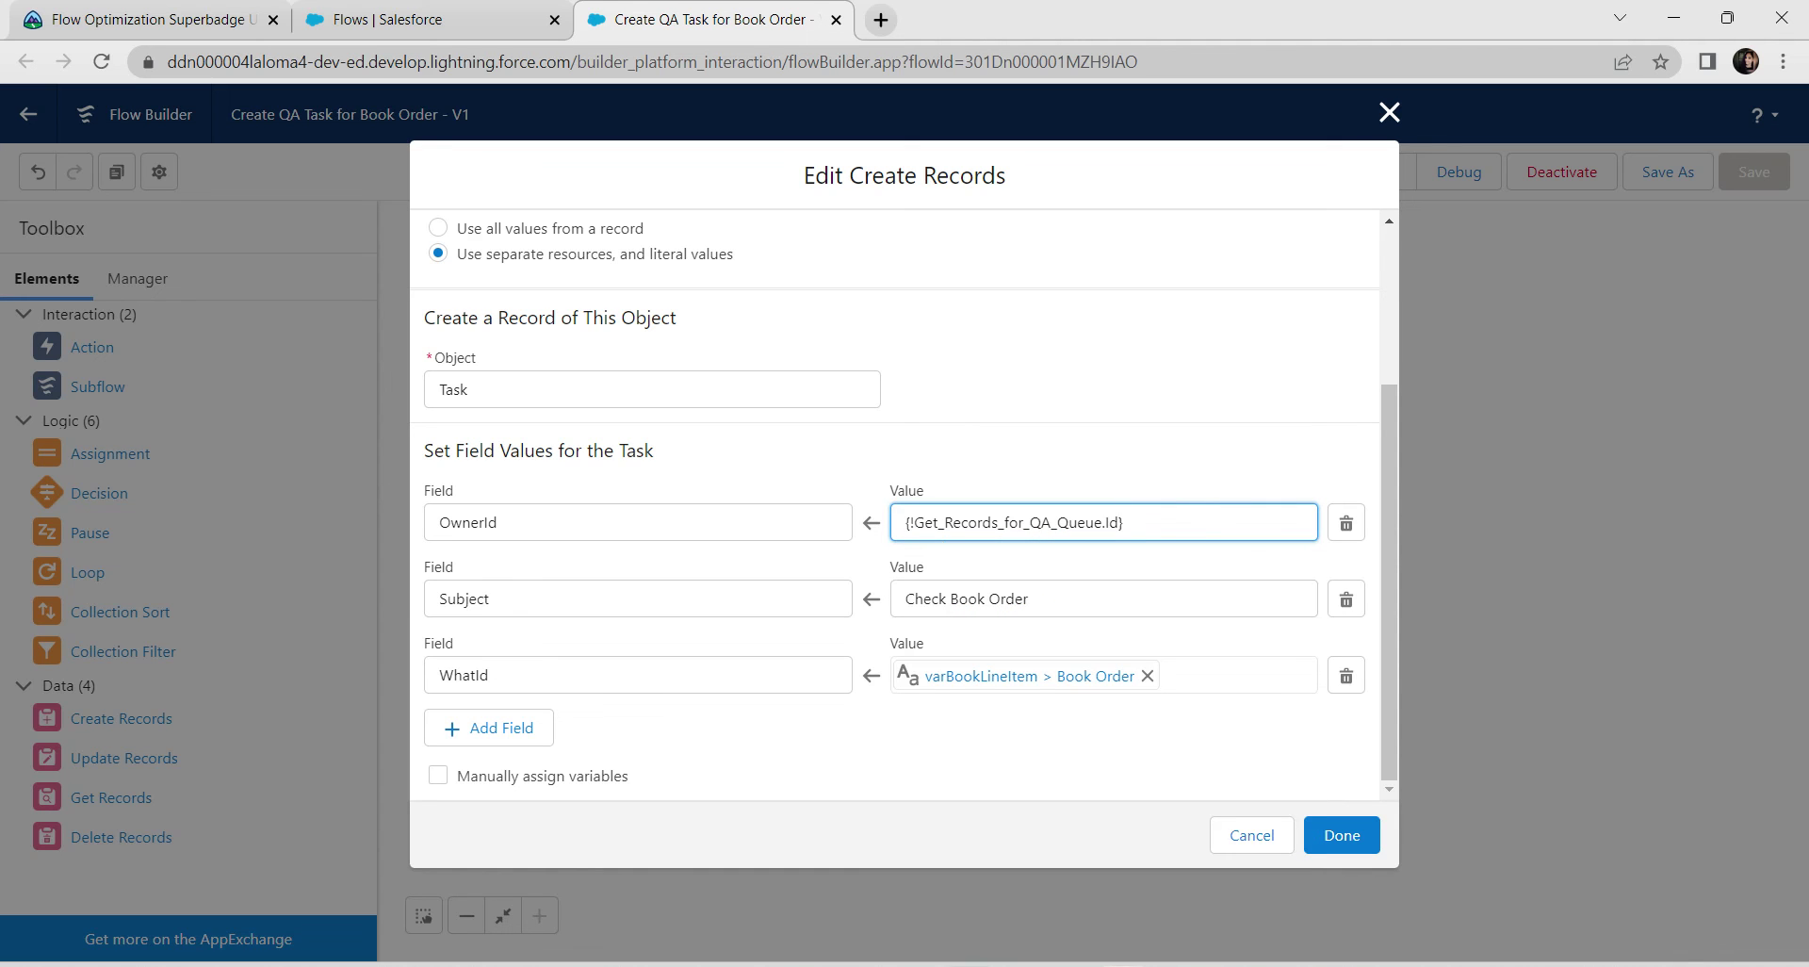
{"action": "left_click", "coordinate": [1342, 834]}
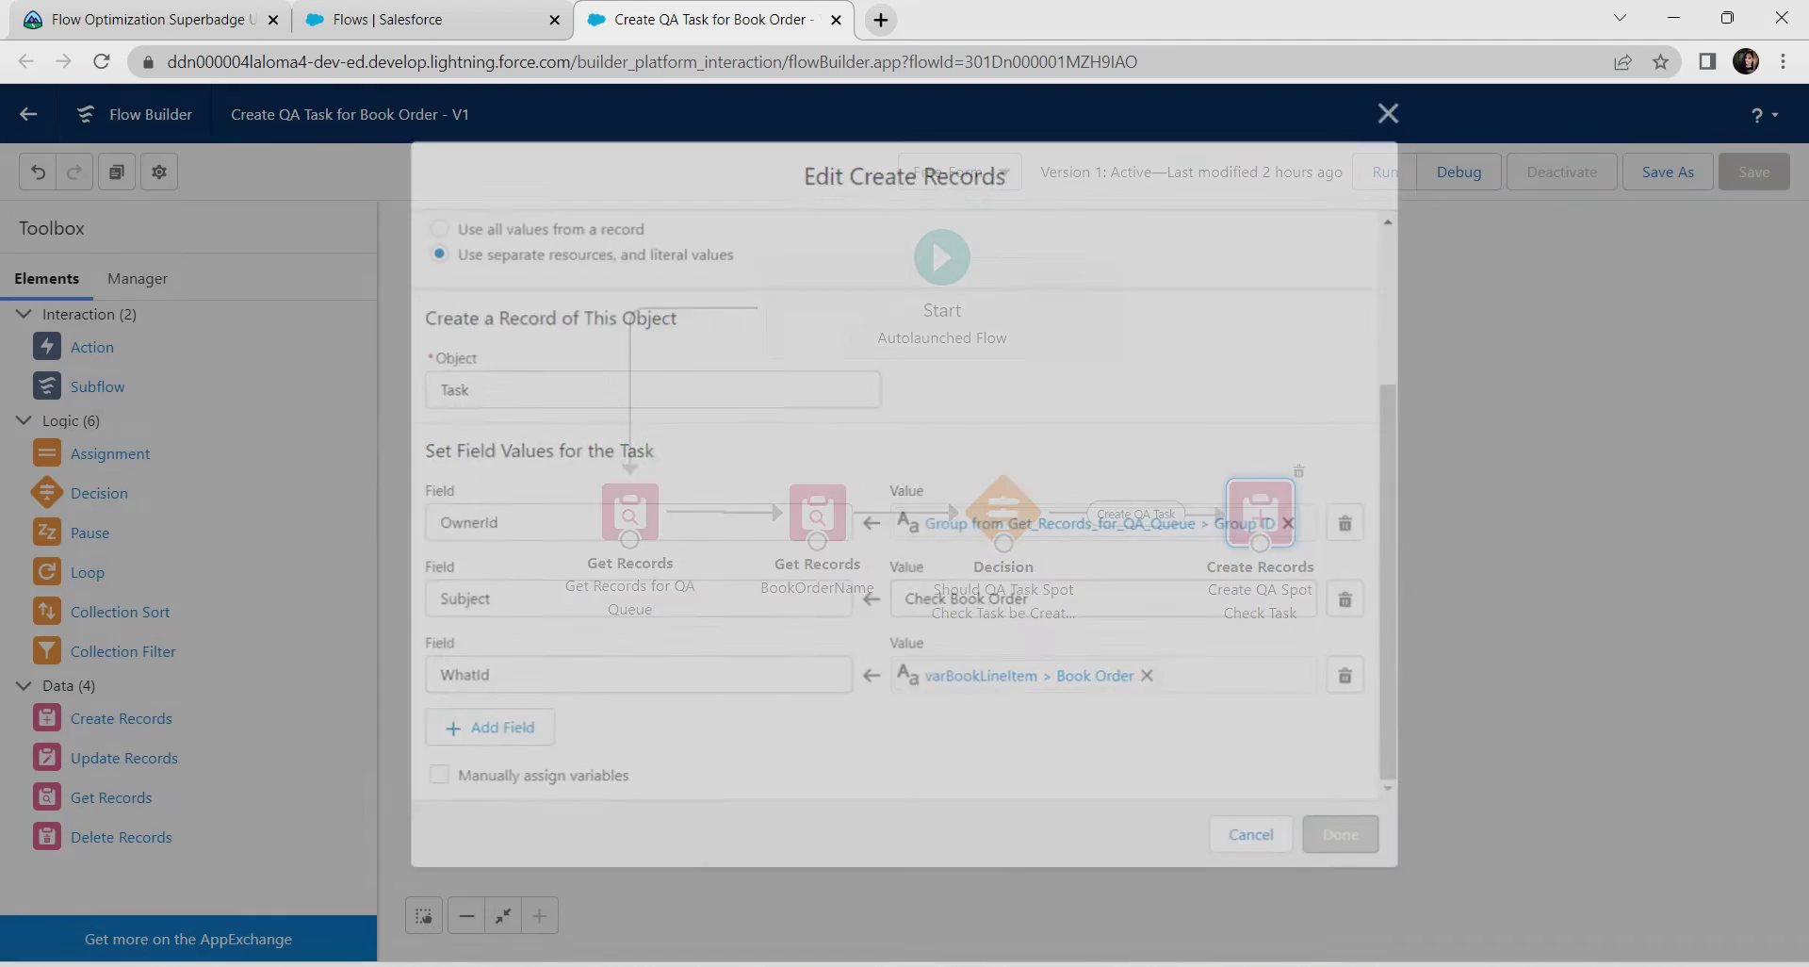
Add a second condition to the decision's Create QA Task outcome, with Book Order from BookOrderName as its resource.
{"action": "double_click", "coordinate": [1004, 509]}
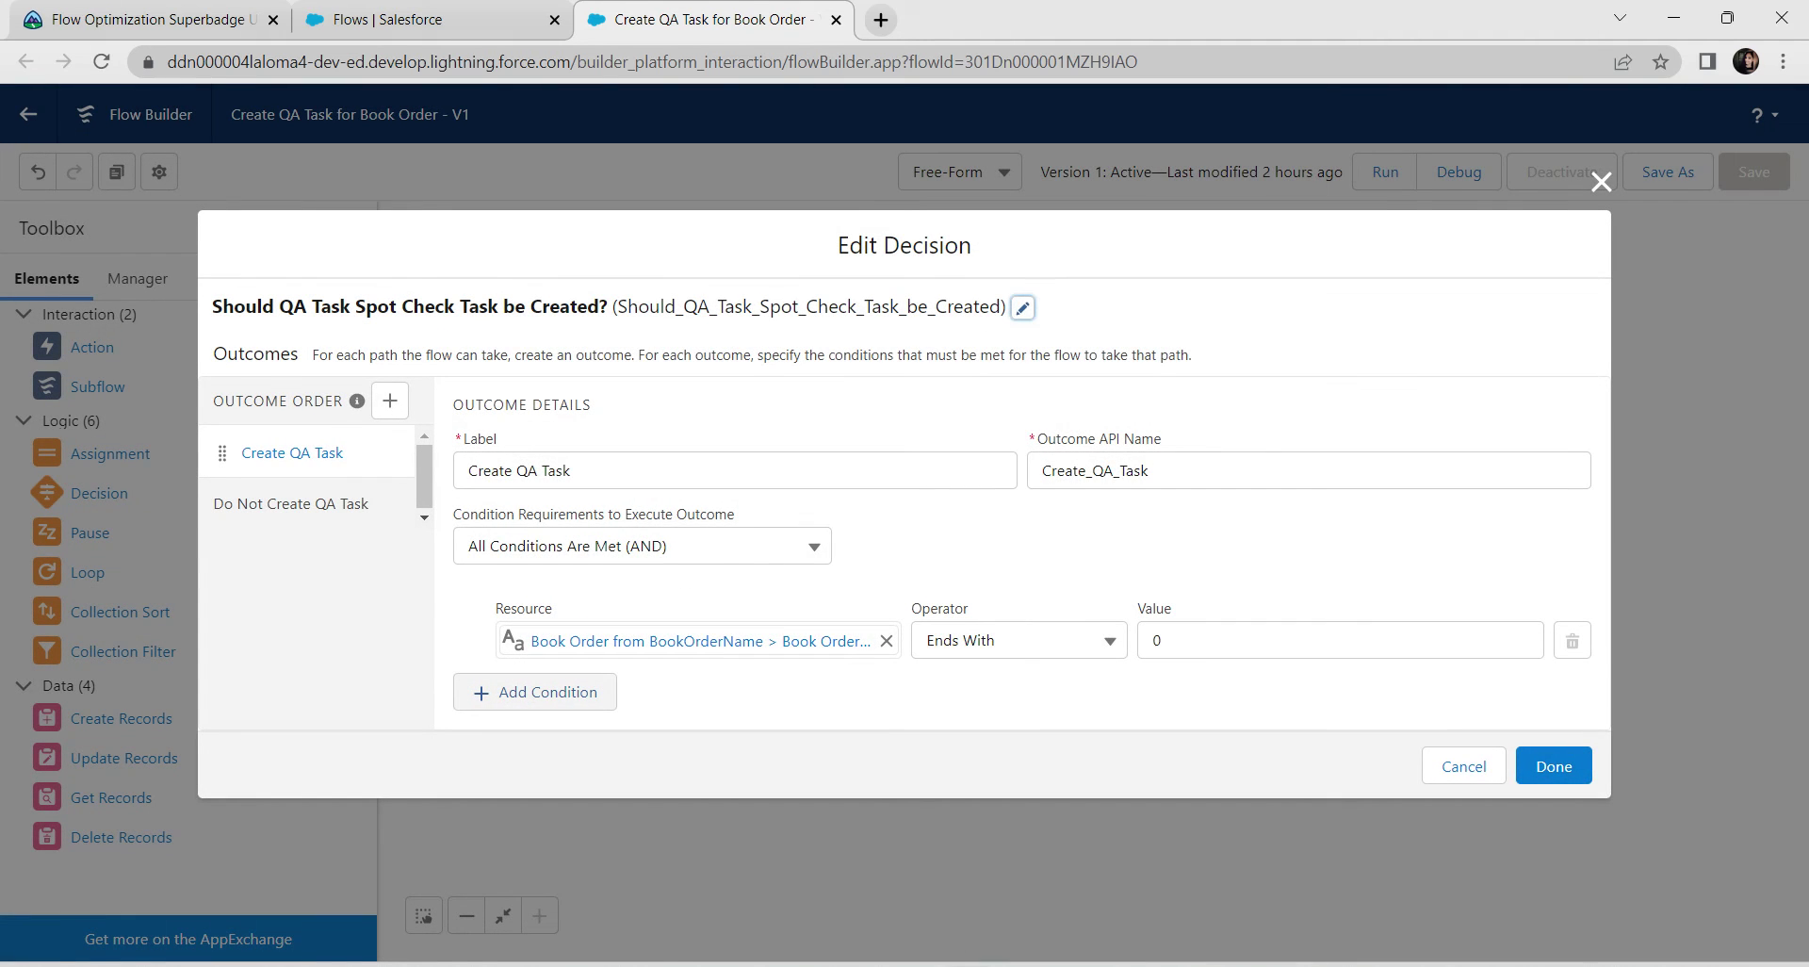
{"action": "left_click", "coordinate": [534, 691]}
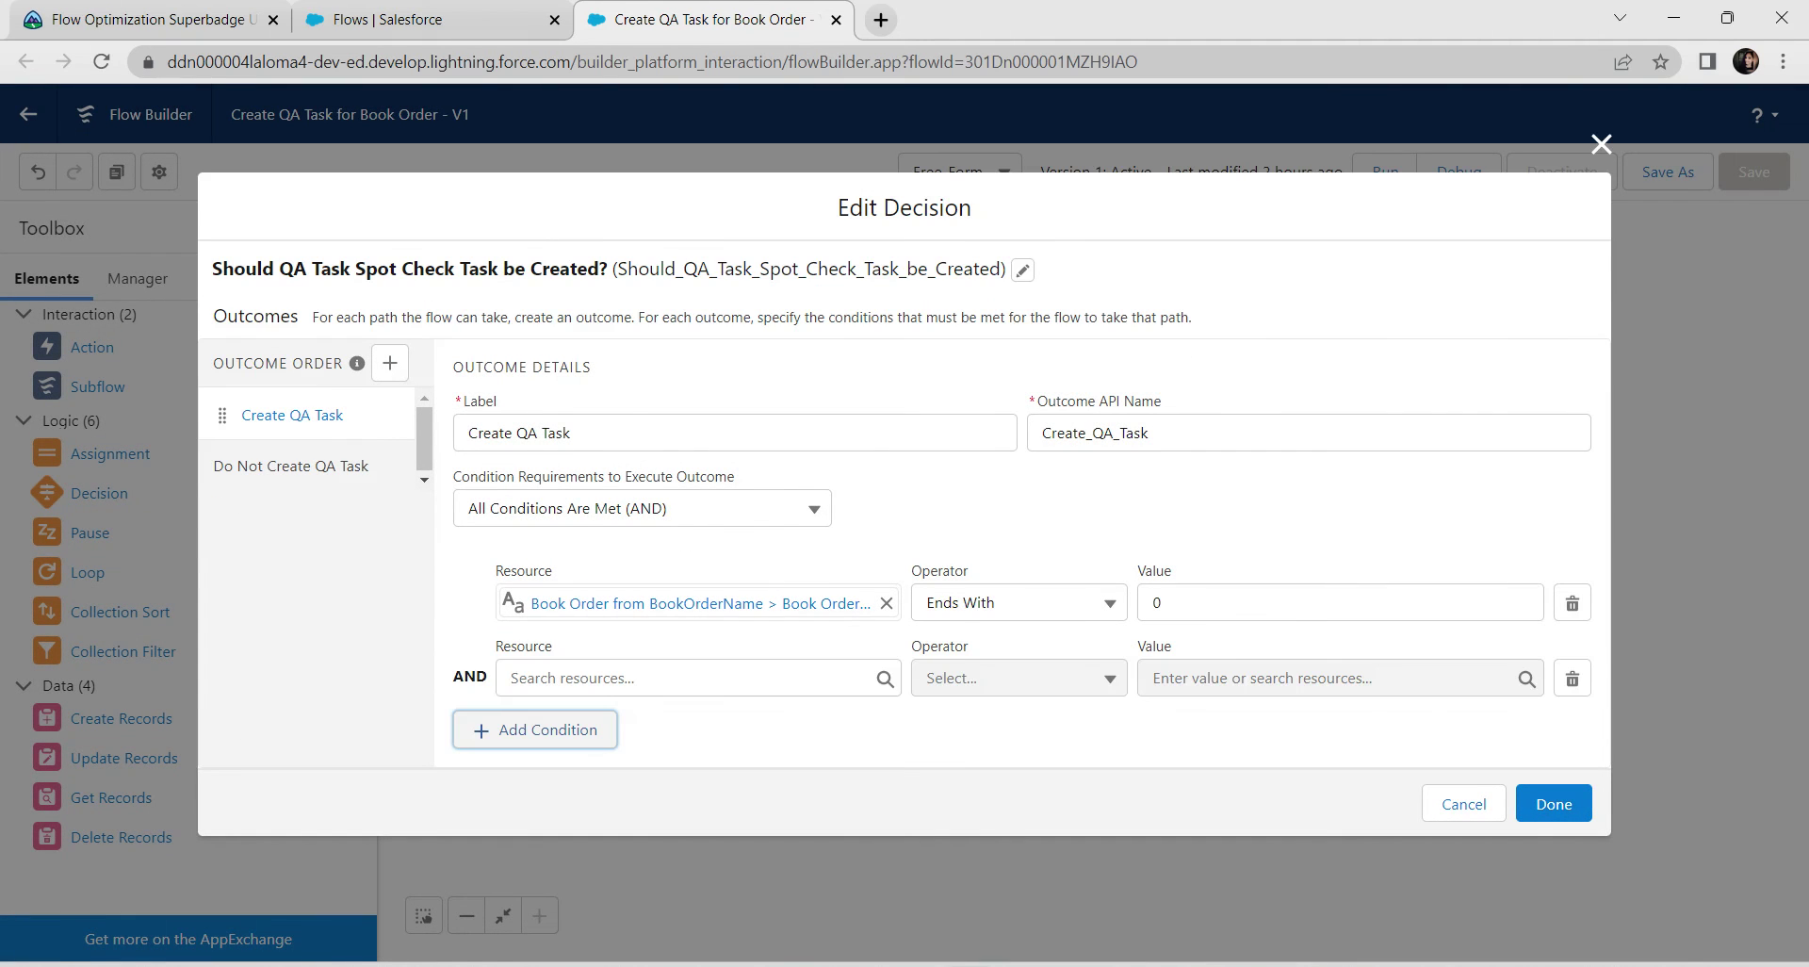
{"action": "left_click", "coordinate": [603, 678]}
{"action": "scroll", "coordinate": [688, 490], "scroll_direction": "down", "scroll_amount": 3}
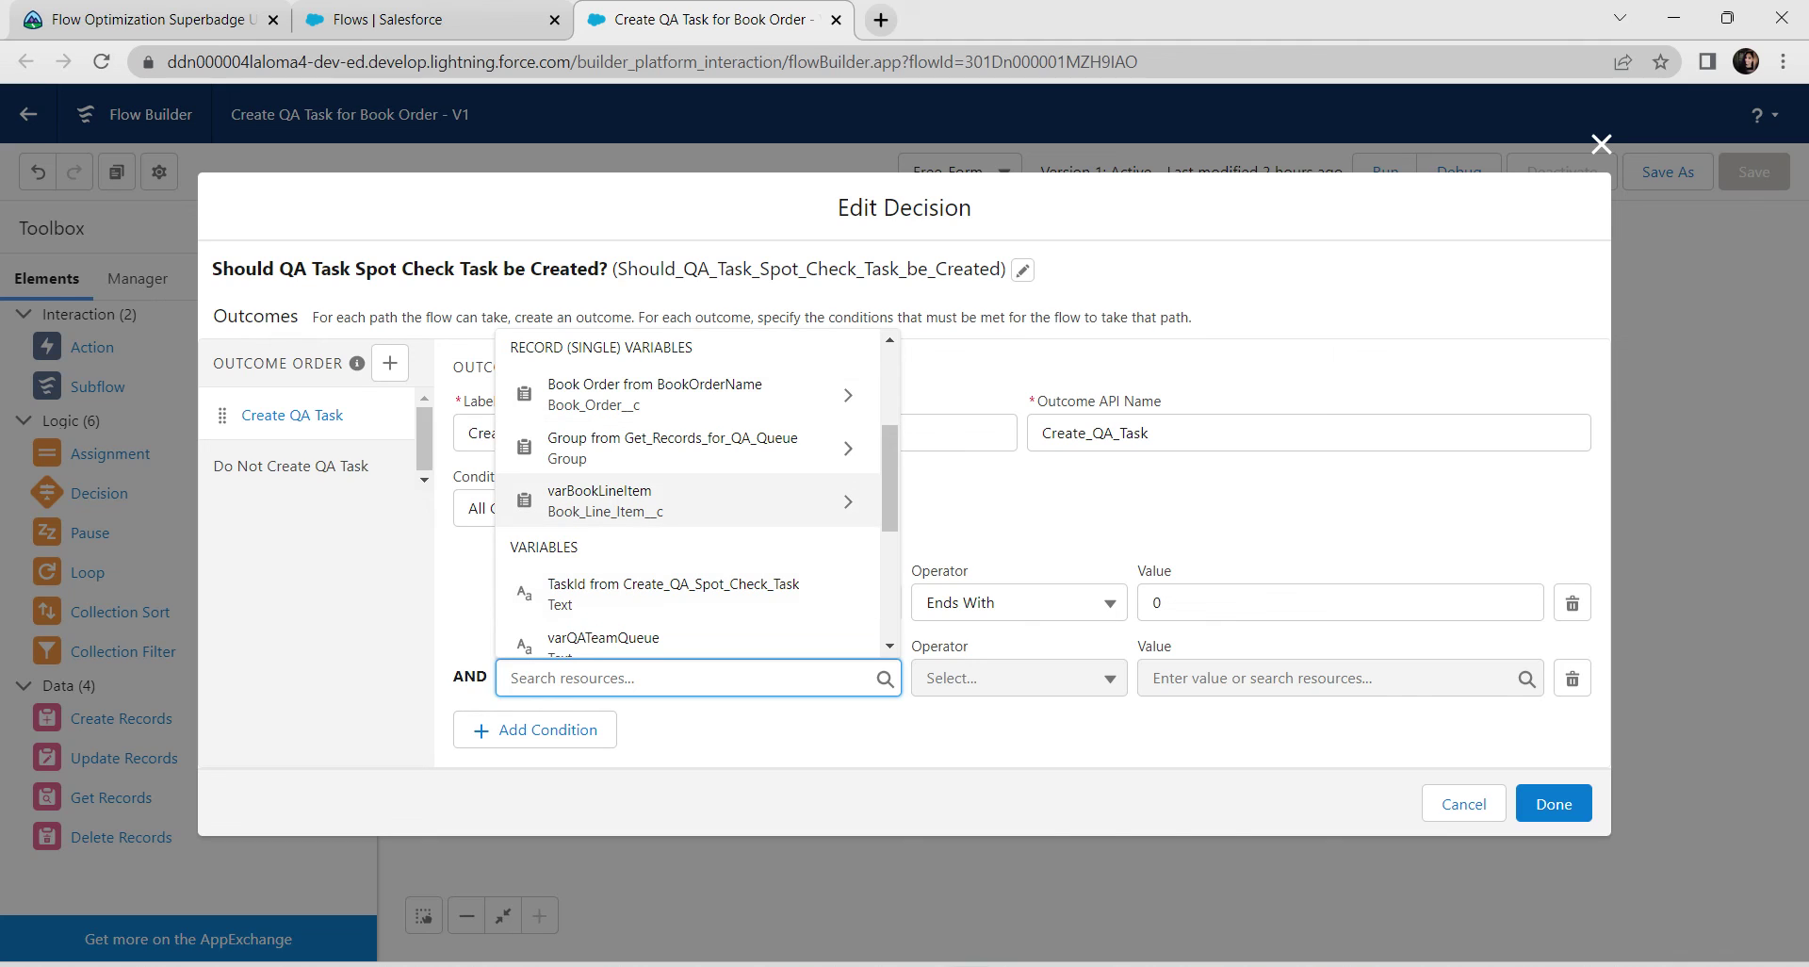
{"action": "key", "text": "Escape"}
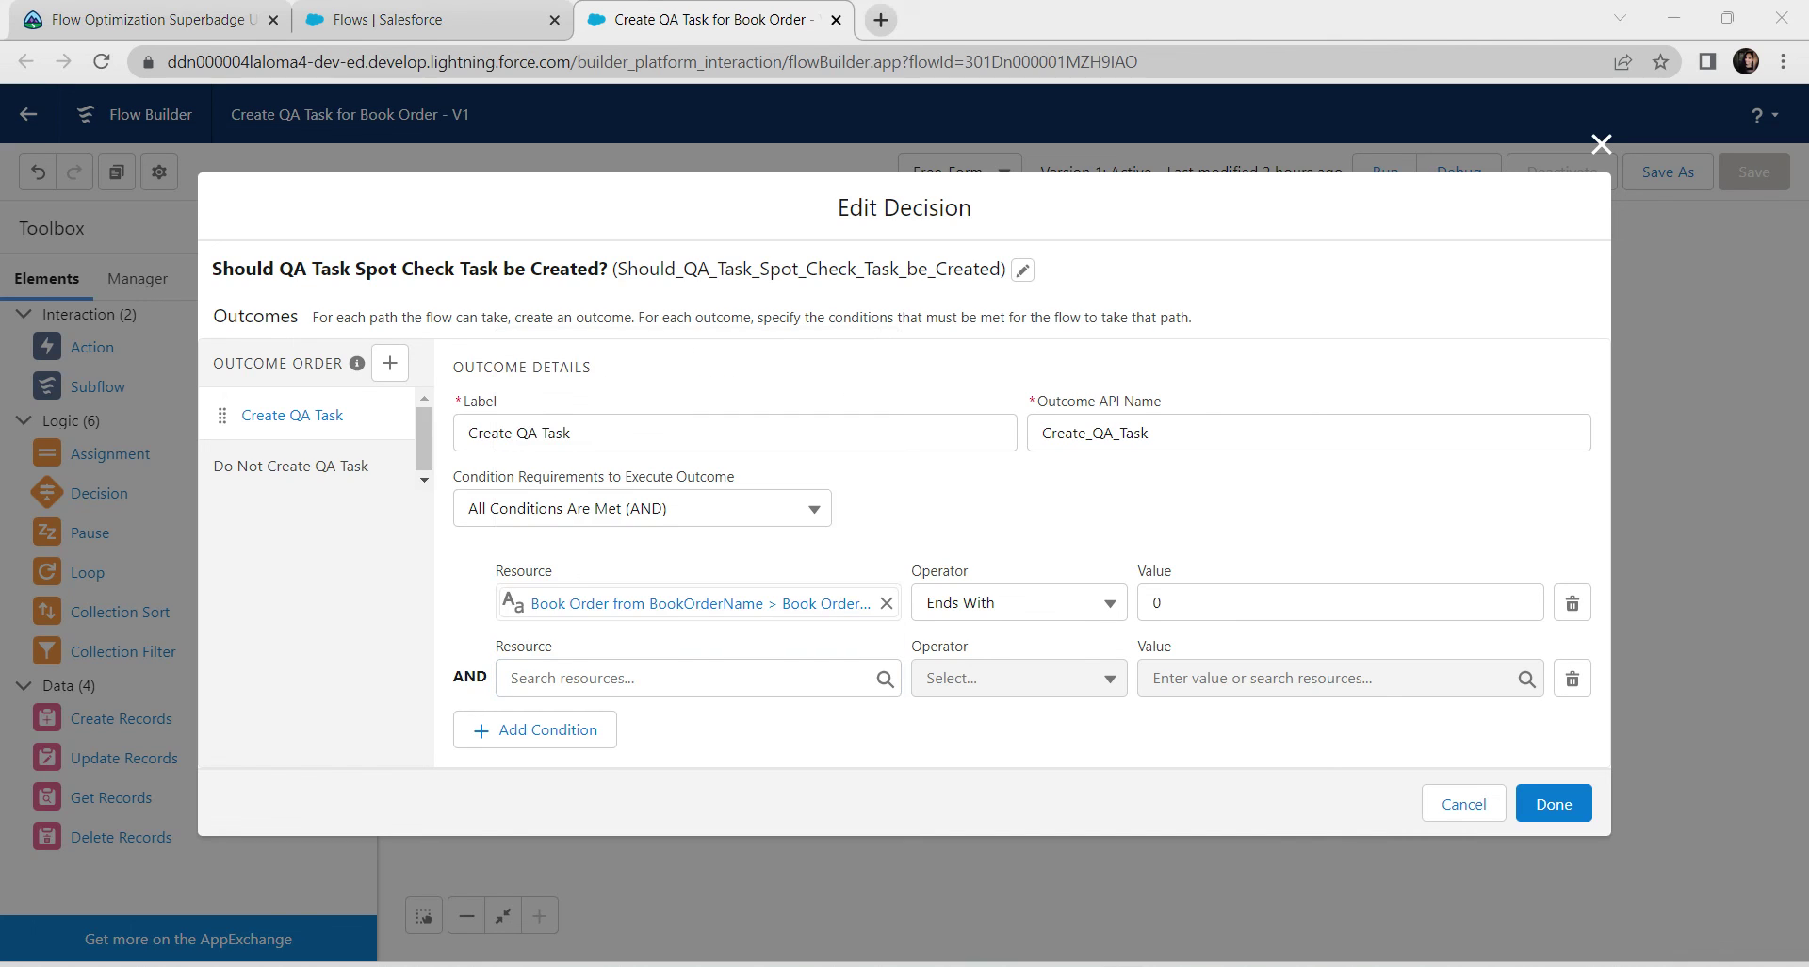
{"action": "left_click", "coordinate": [688, 677]}
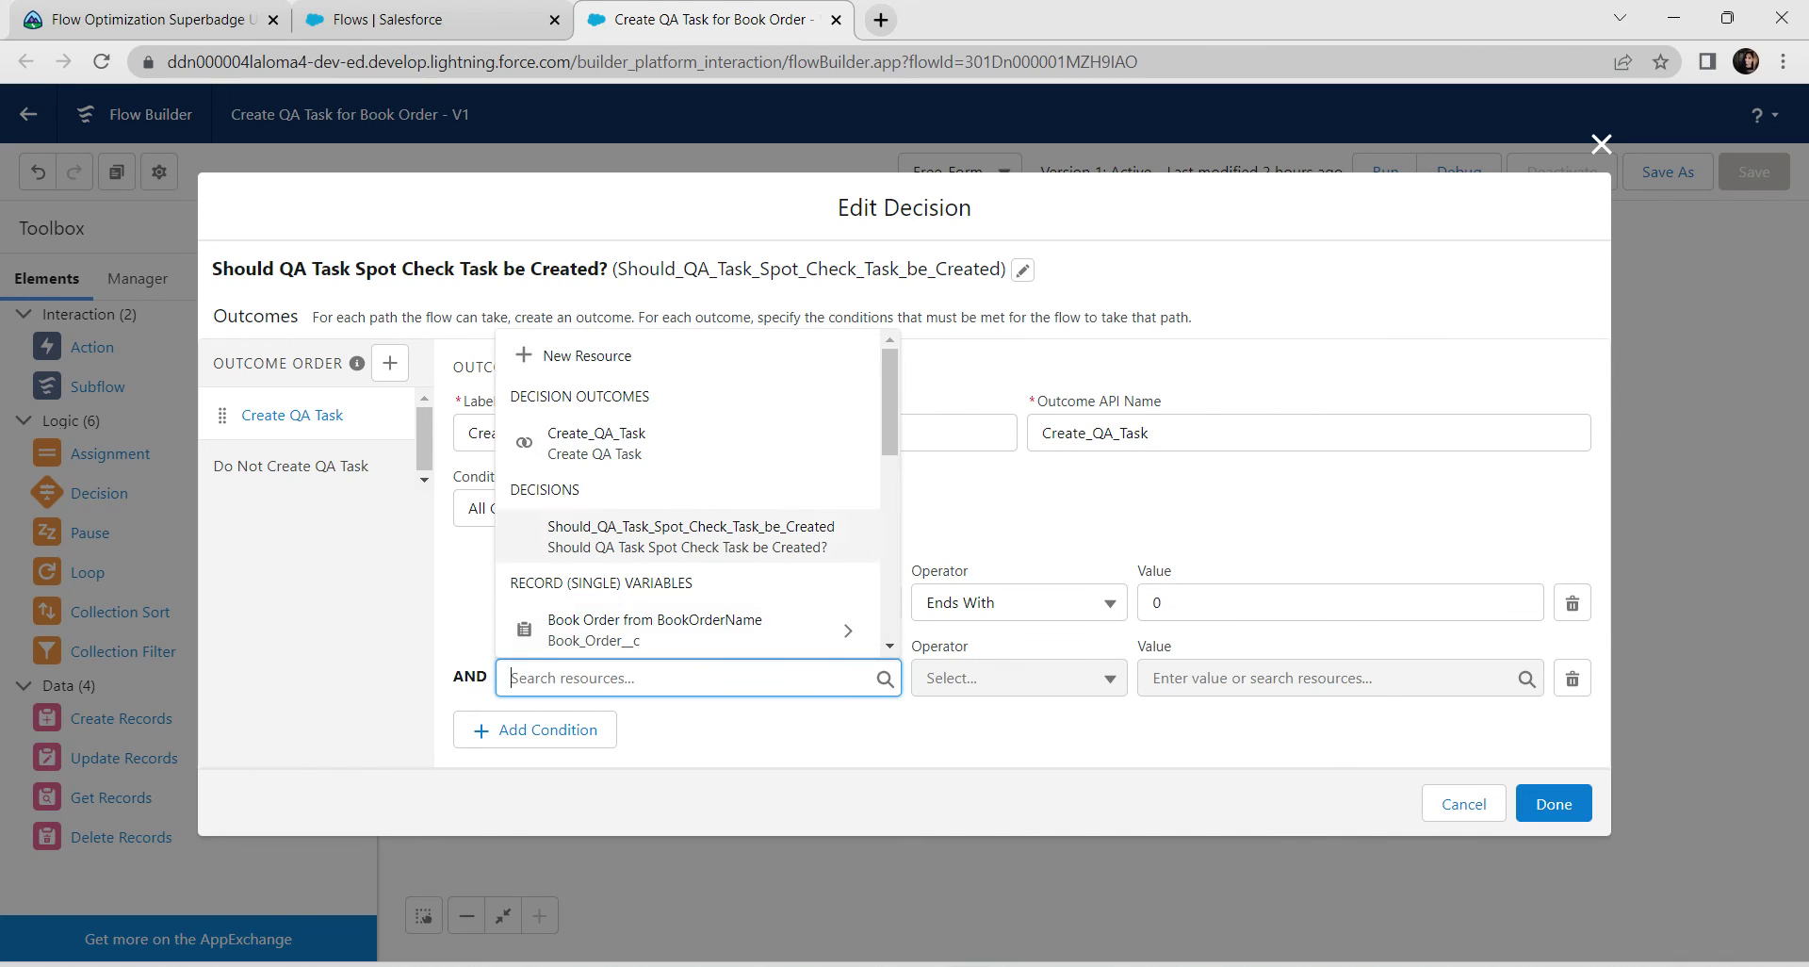
{"action": "scroll", "coordinate": [688, 532], "scroll_direction": "down", "scroll_amount": 3}
{"action": "scroll", "coordinate": [688, 490], "scroll_direction": "up", "scroll_amount": 1}
{"action": "scroll", "coordinate": [688, 566], "scroll_direction": "down", "scroll_amount": 2}
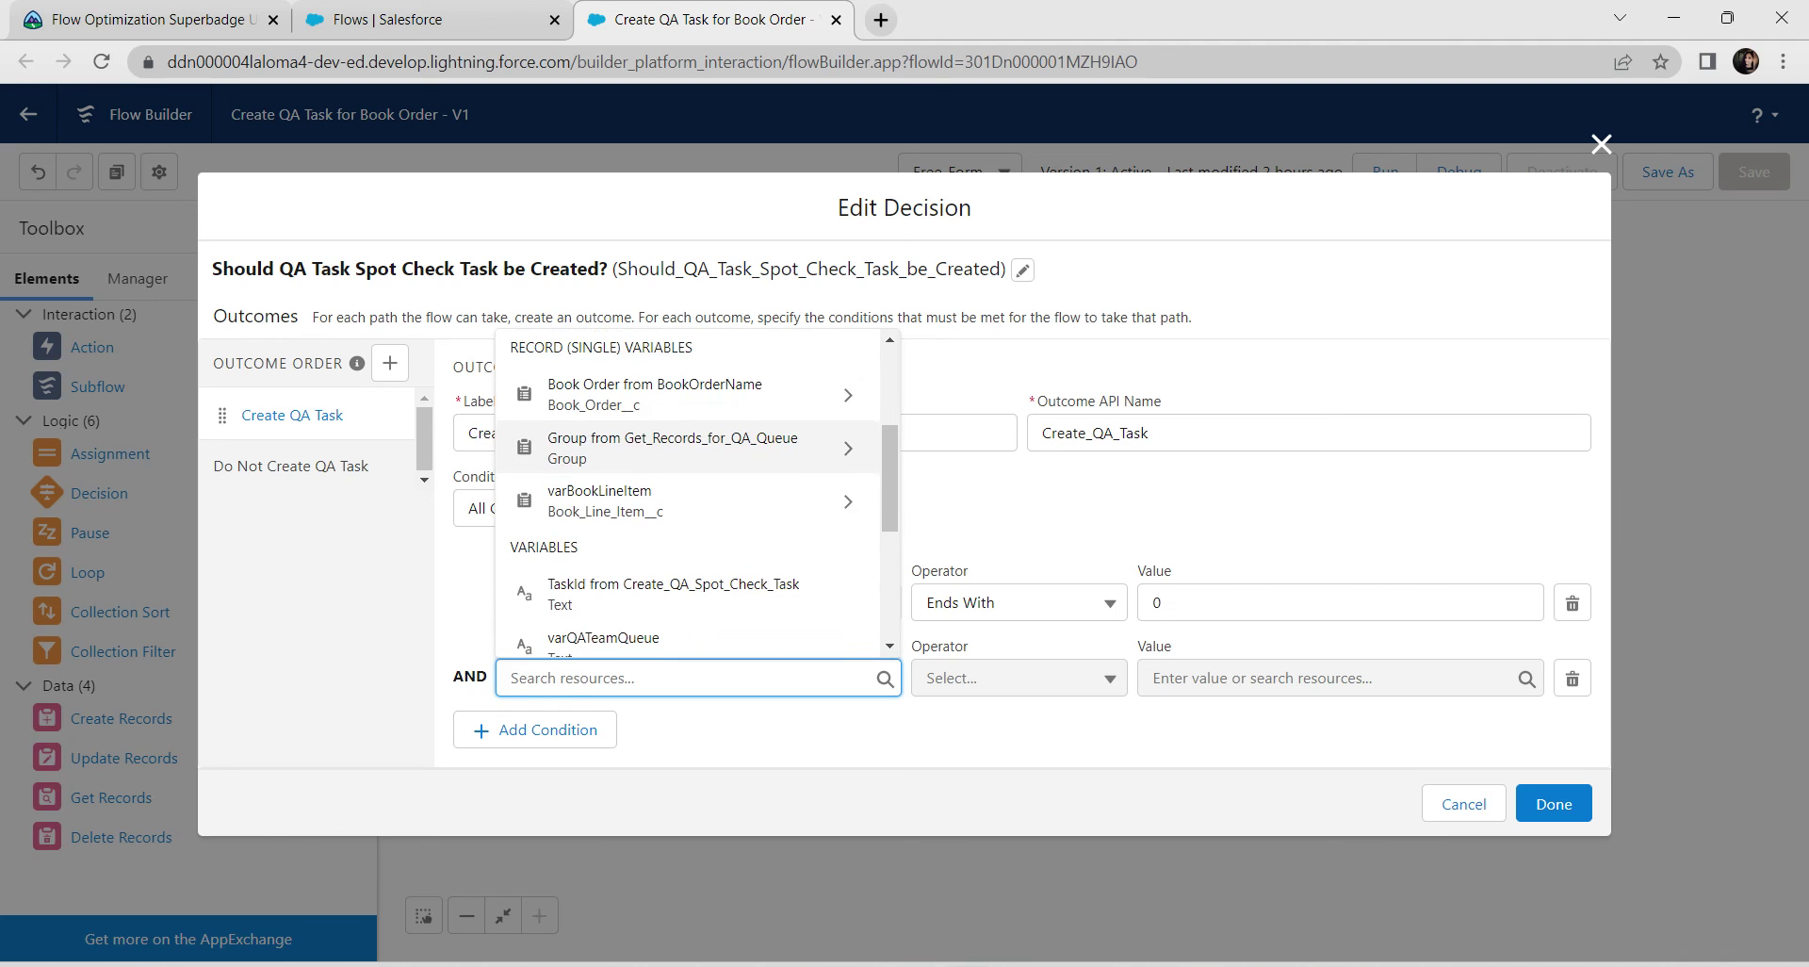
{"action": "scroll", "coordinate": [688, 574], "scroll_direction": "down", "scroll_amount": 2}
{"action": "scroll", "coordinate": [688, 575], "scroll_direction": "up", "scroll_amount": 3}
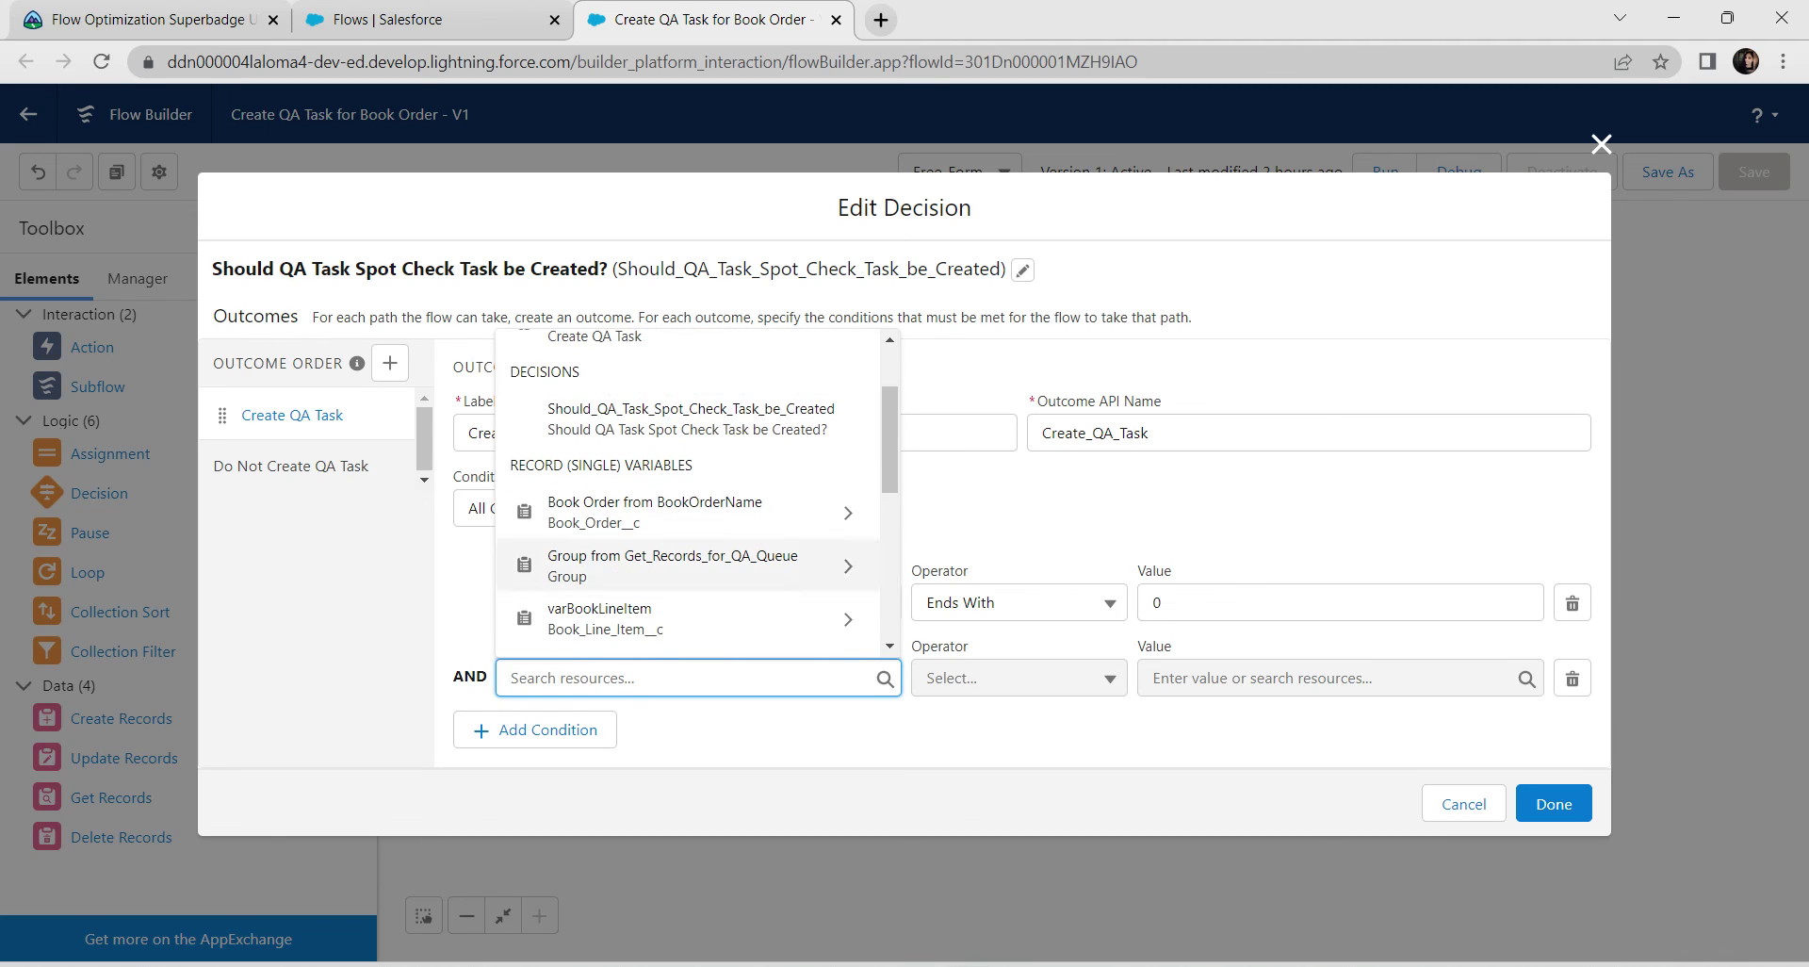
{"action": "scroll", "coordinate": [688, 528], "scroll_direction": "up", "scroll_amount": 1}
{"action": "left_click", "coordinate": [688, 625]}
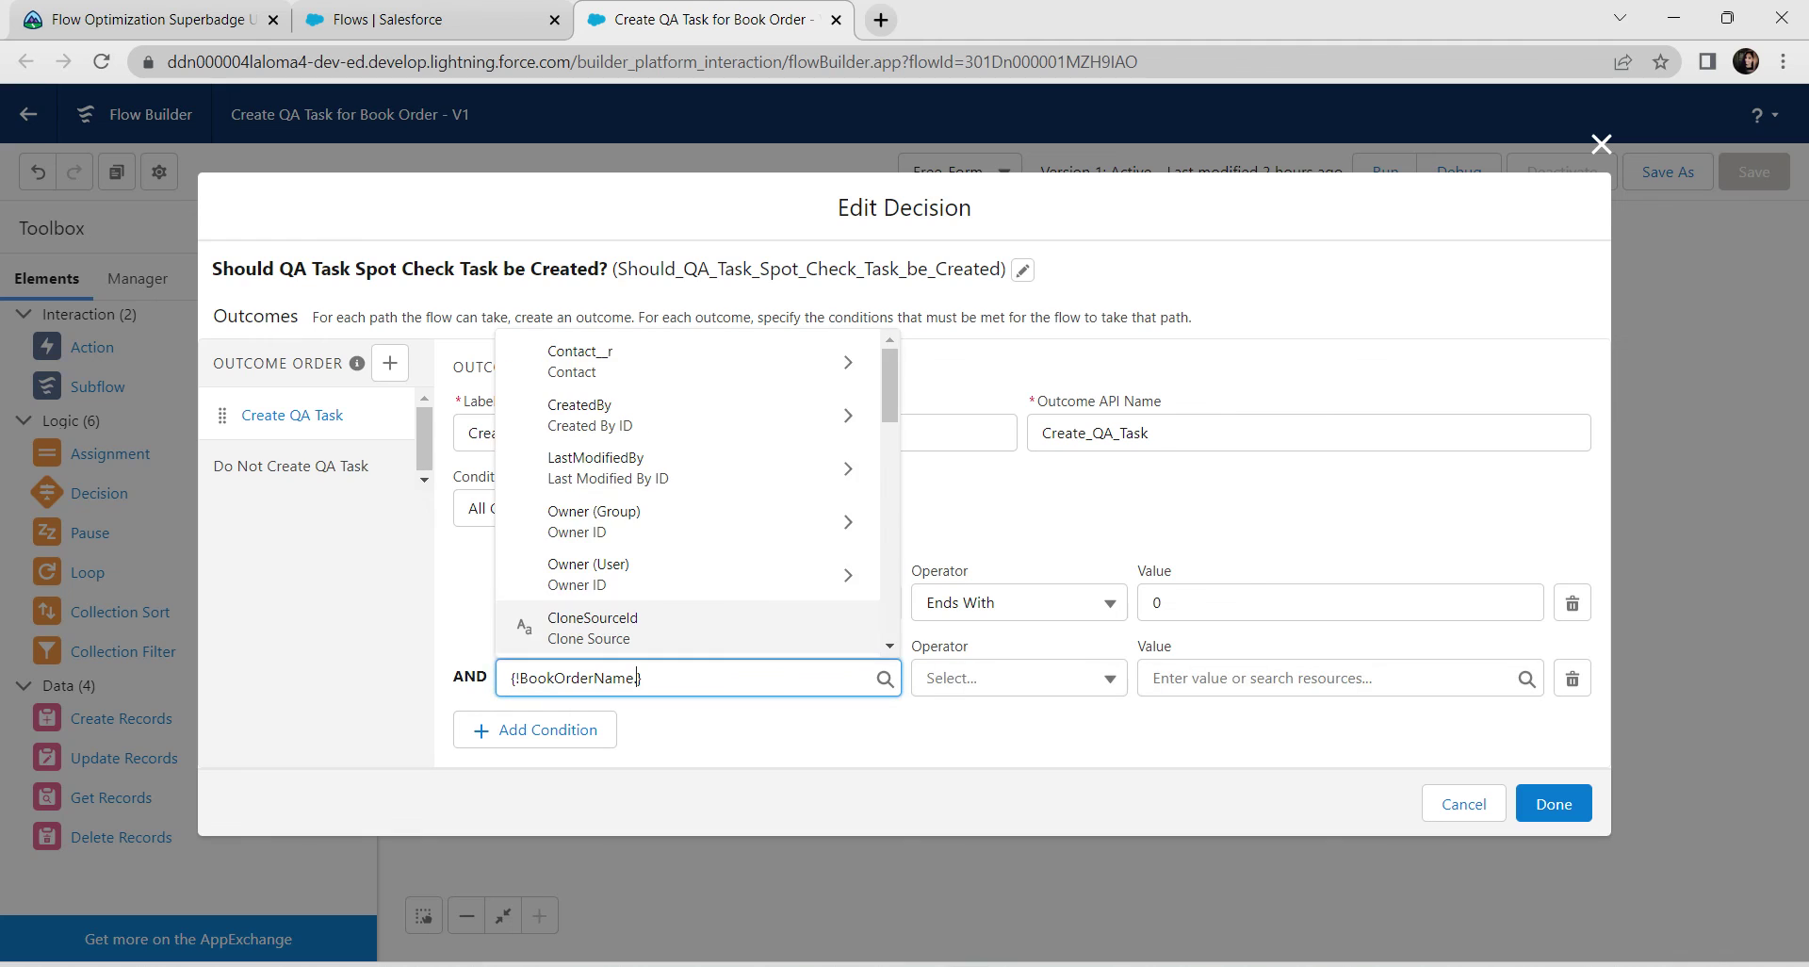
{"action": "scroll", "coordinate": [688, 472], "scroll_direction": "down", "scroll_amount": 3}
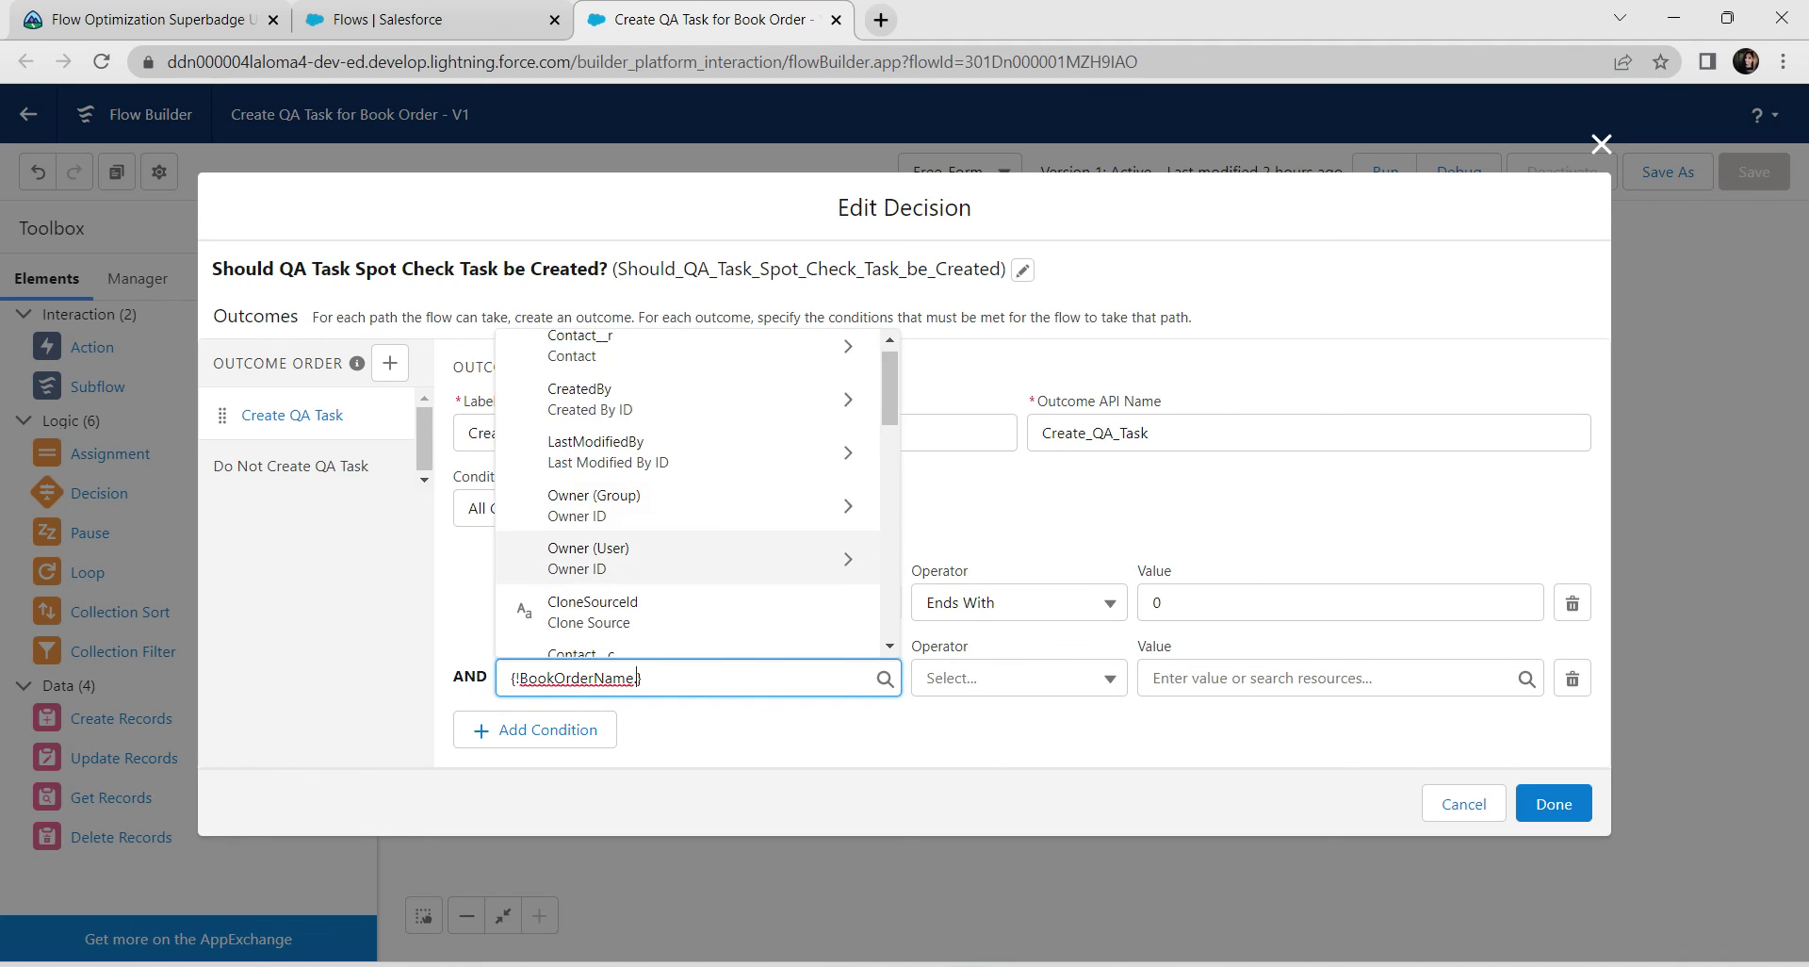
{"action": "scroll", "coordinate": [688, 472], "scroll_direction": "down", "scroll_amount": 5}
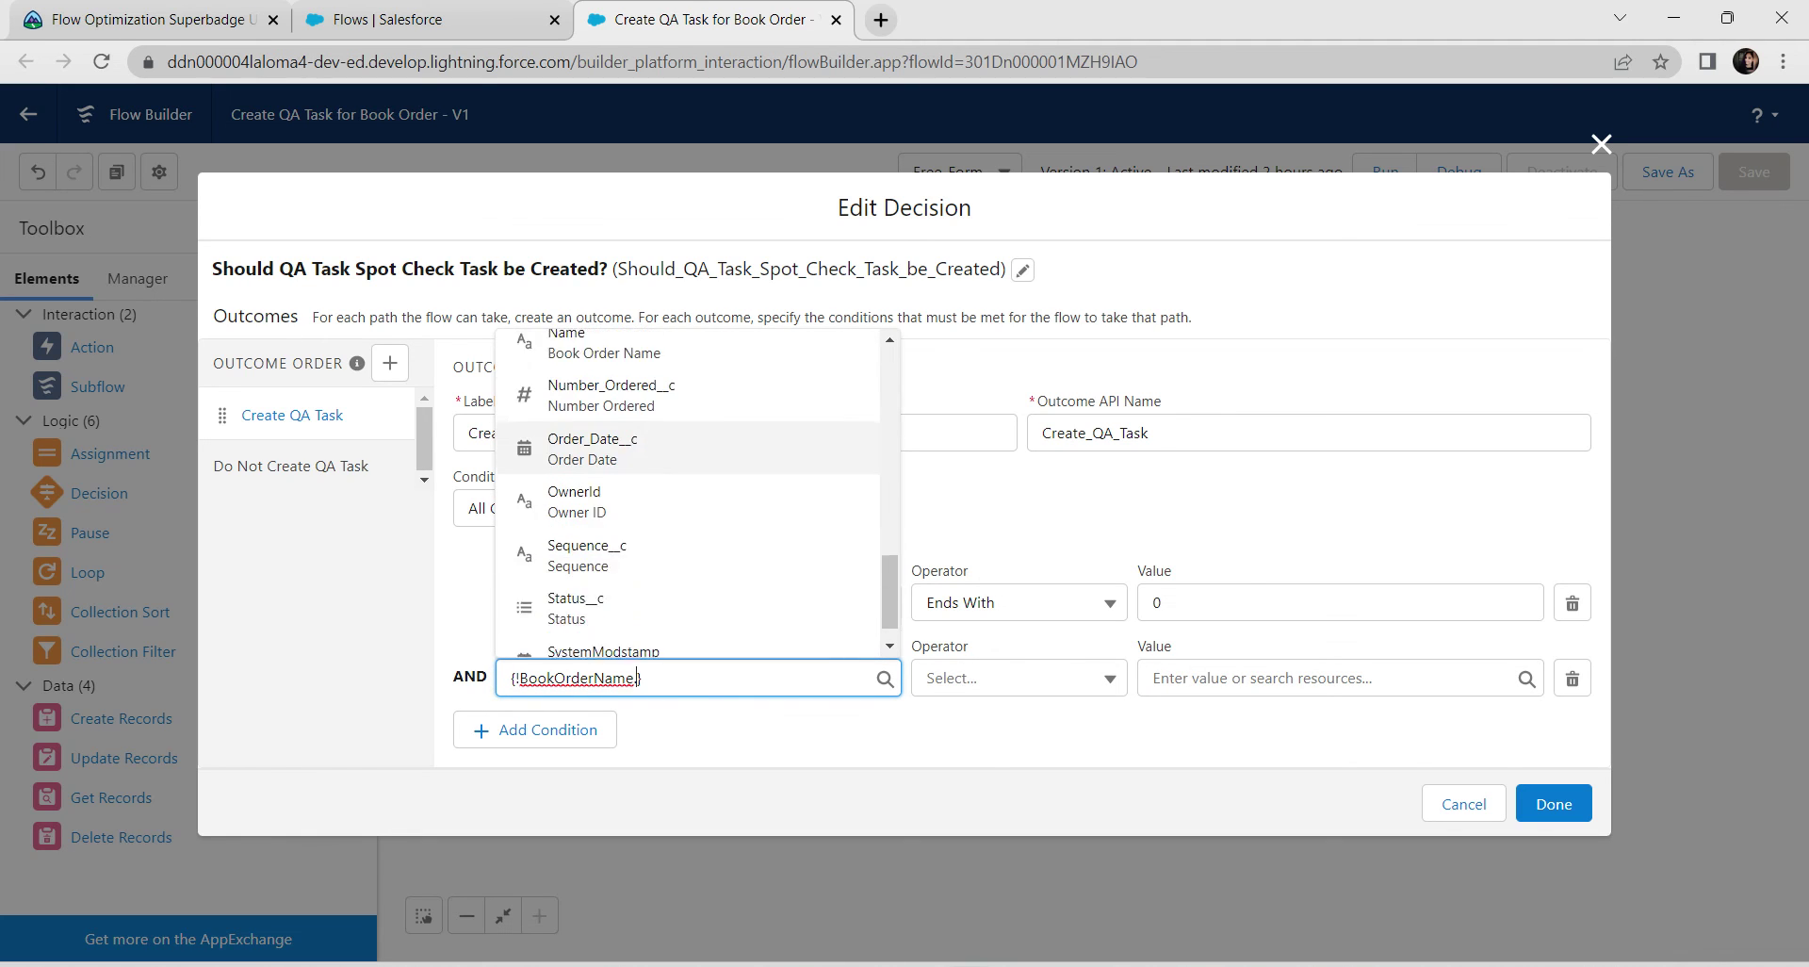
{"action": "scroll", "coordinate": [688, 572], "scroll_direction": "up", "scroll_amount": 8}
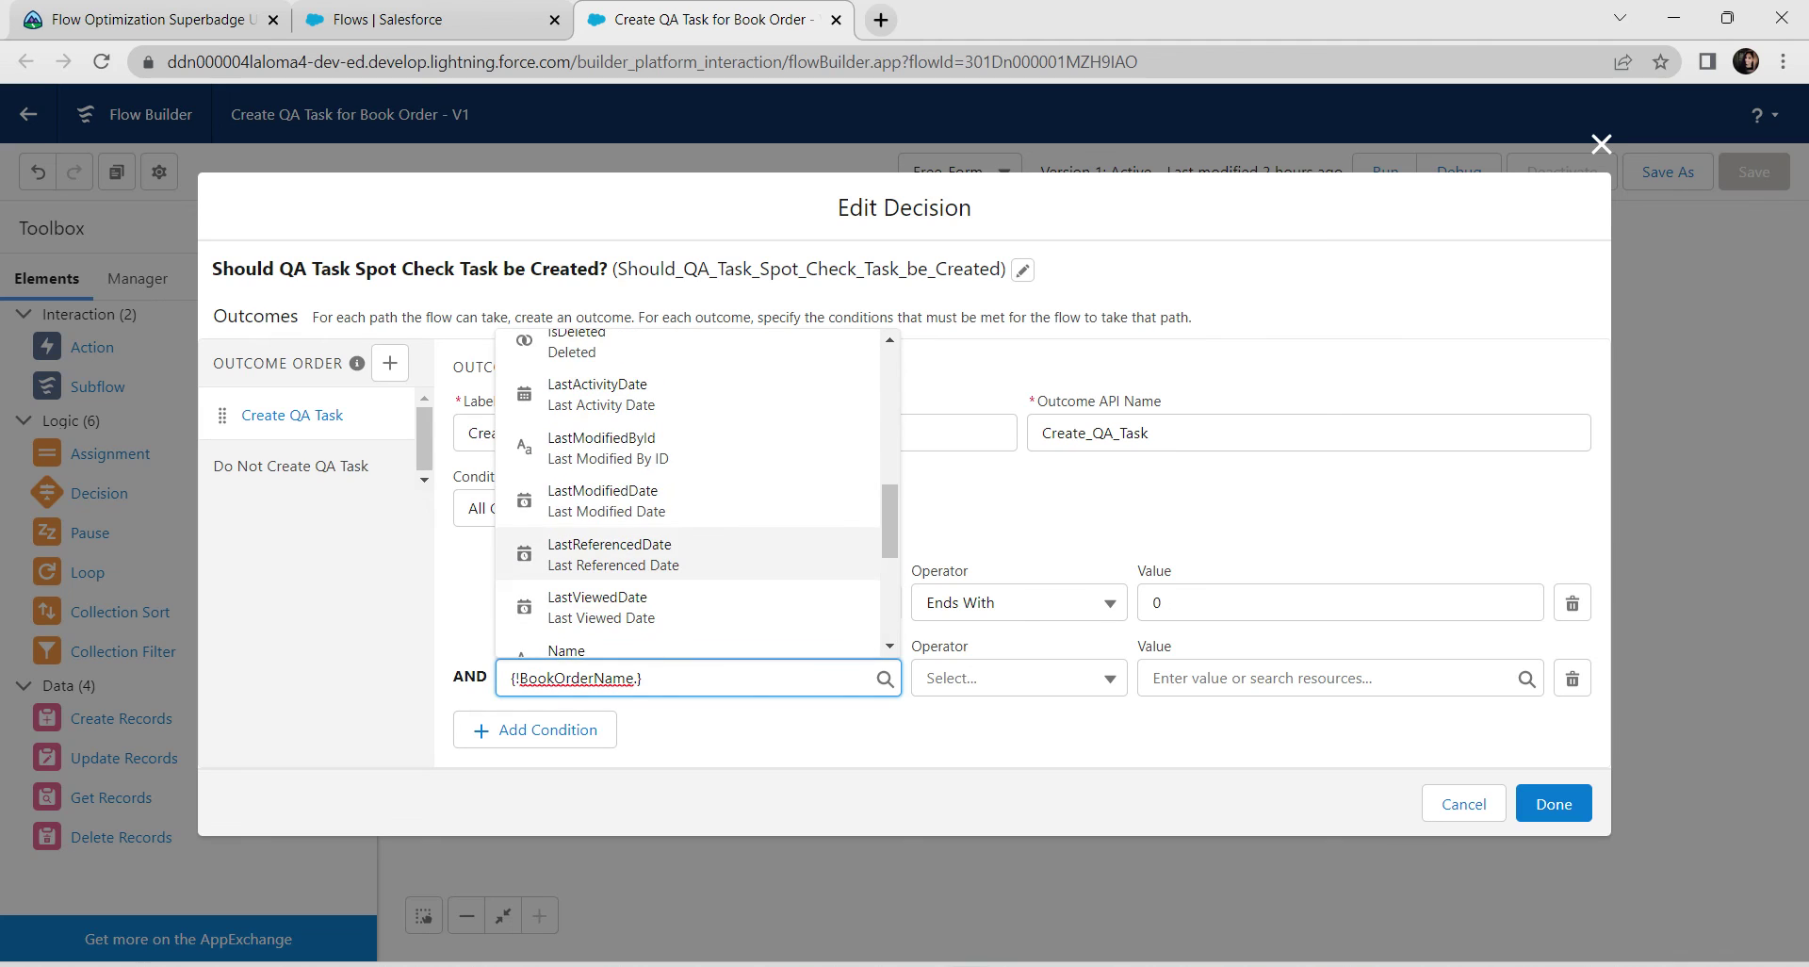
{"action": "scroll", "coordinate": [687, 556], "scroll_direction": "up", "scroll_amount": 3}
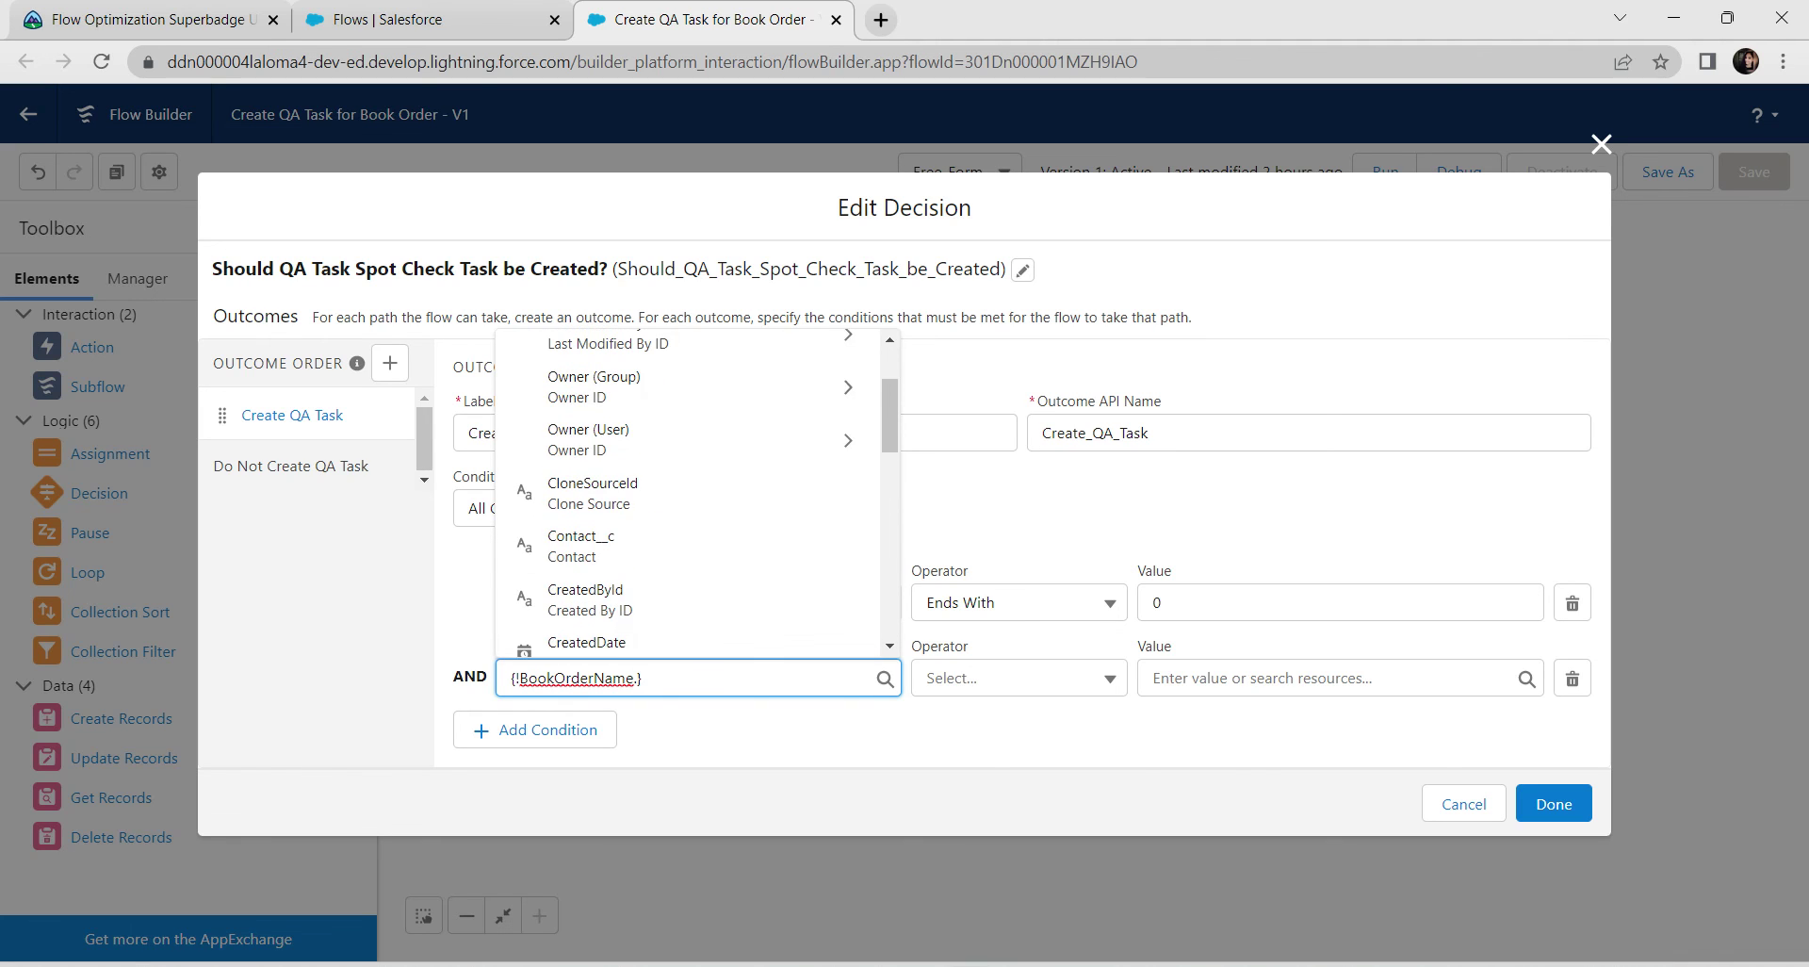
{"action": "scroll", "coordinate": [688, 565], "scroll_direction": "up", "scroll_amount": 1}
{"action": "scroll", "coordinate": [688, 575], "scroll_direction": "down", "scroll_amount": 5}
{"action": "key", "text": "BackSpace"}
{"action": "key", "text": "alt+Tab"}
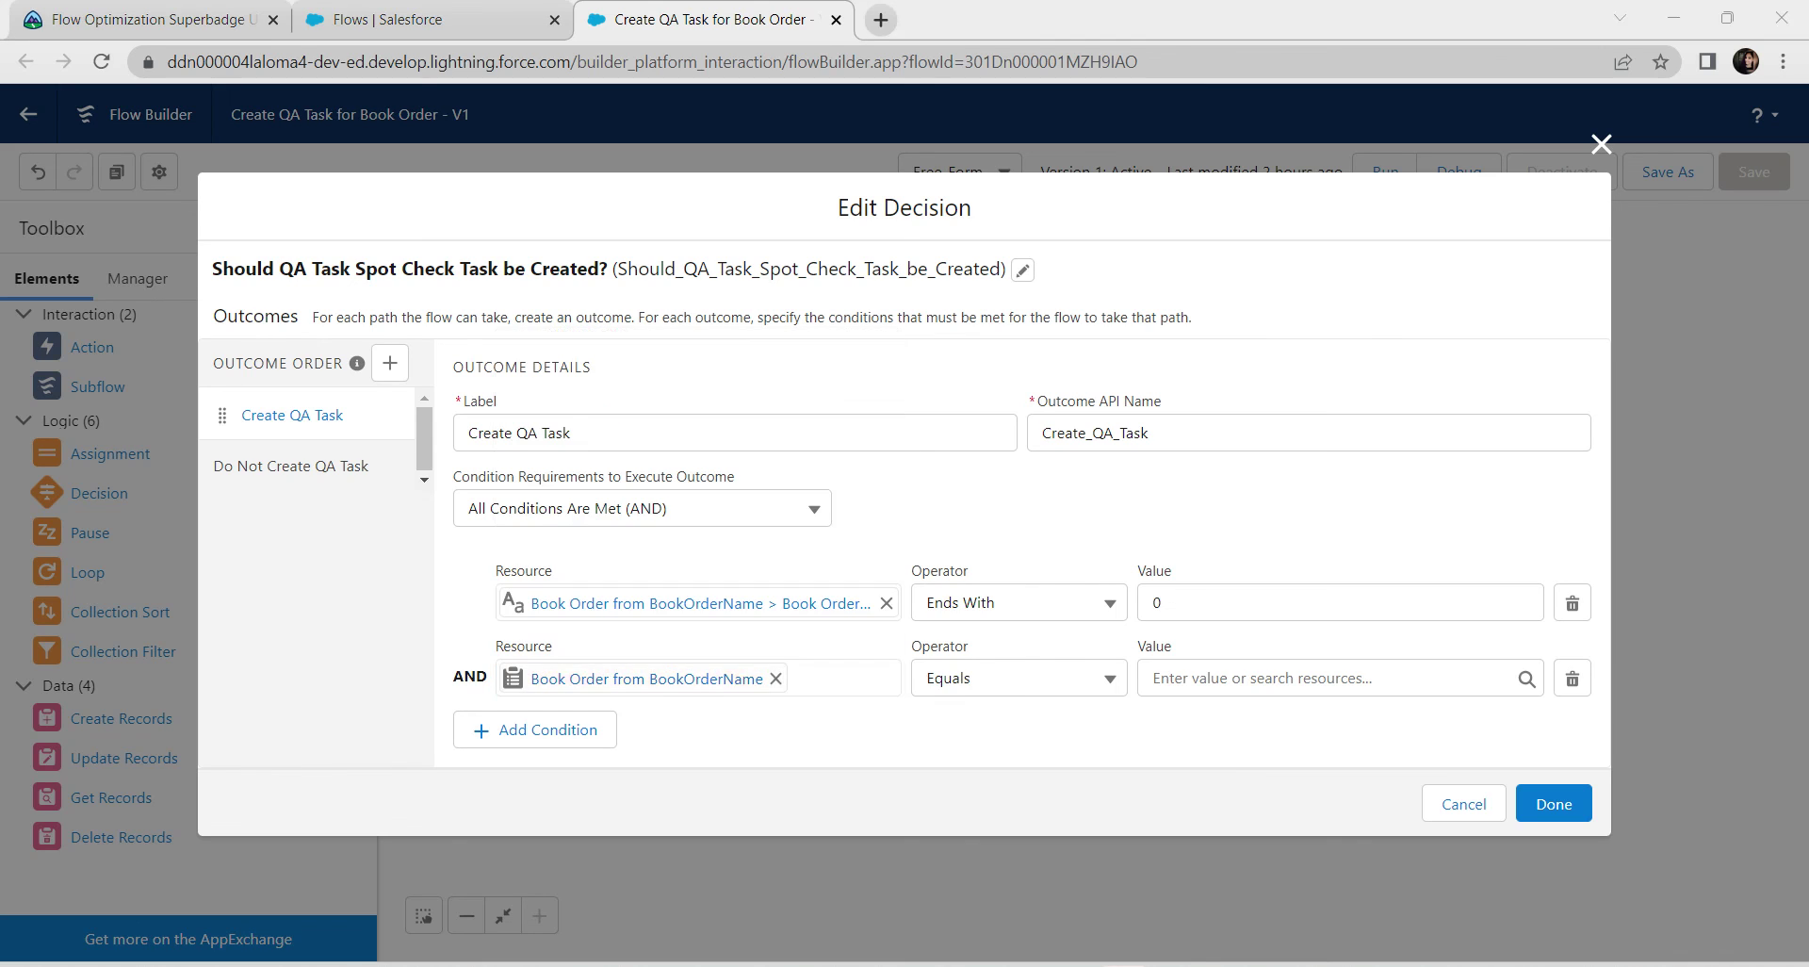
Change the second condition's resource to the Name field of Book Order from BookOrderName.
{"action": "left_click", "coordinate": [646, 678]}
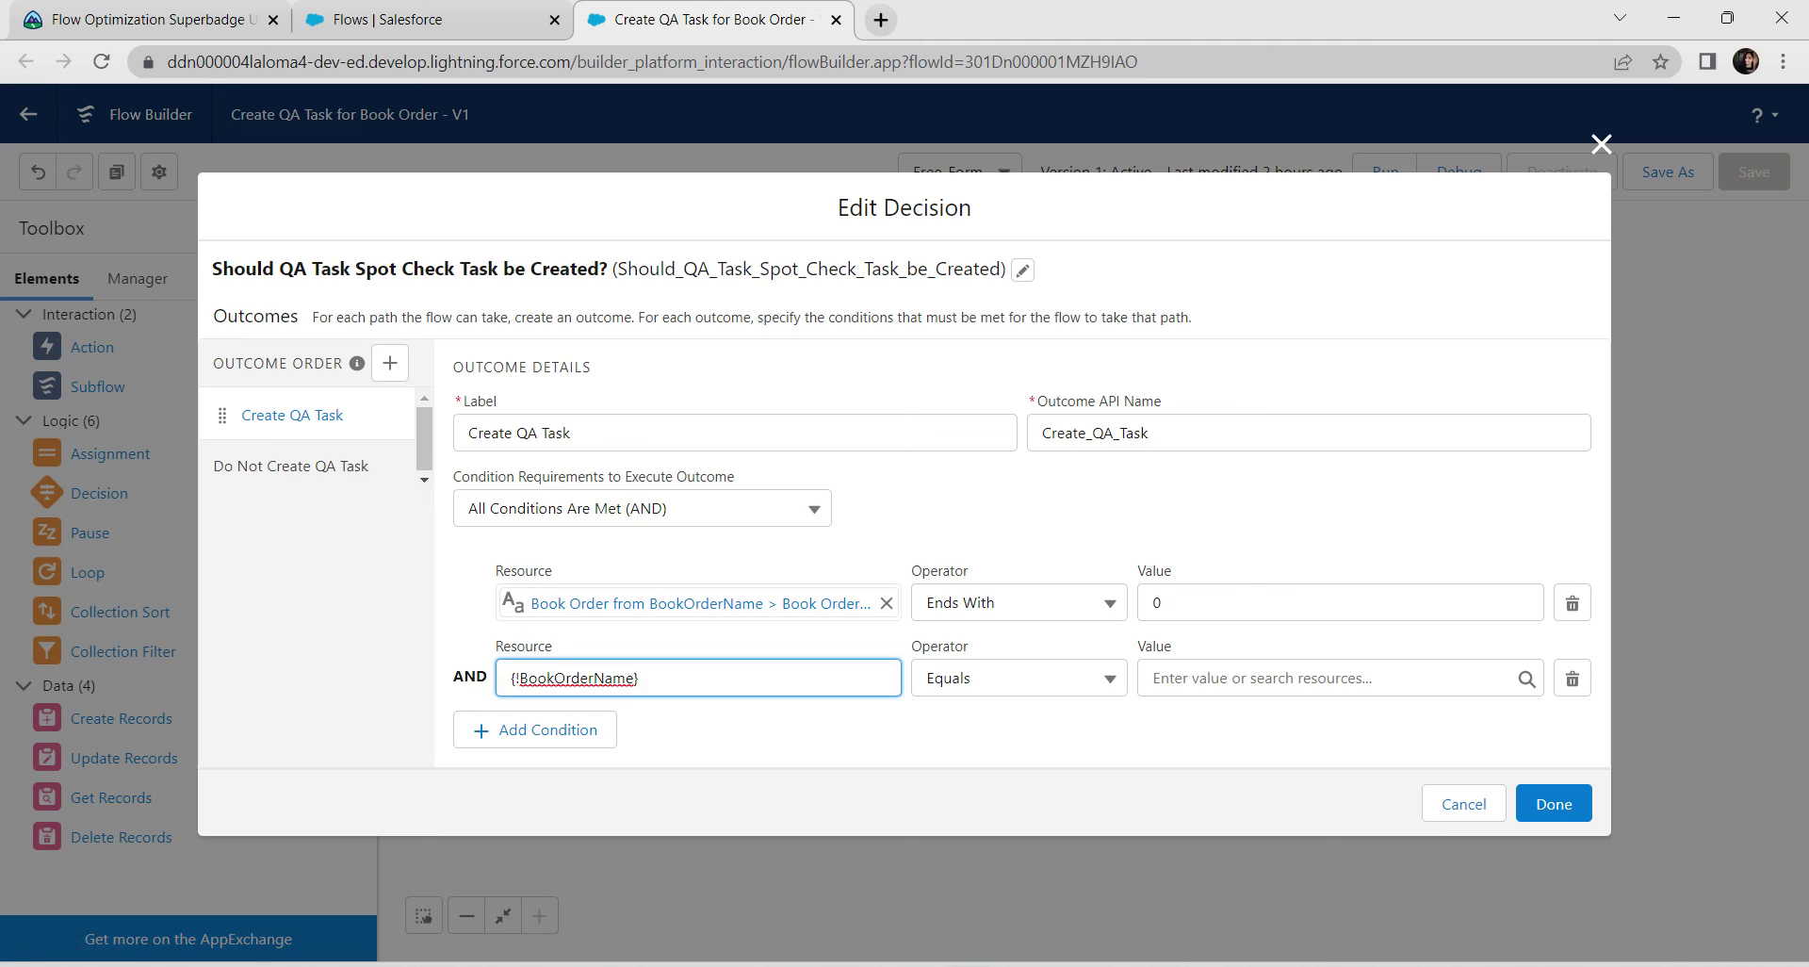
{"action": "left_click_drag", "start_coordinate": [651, 678], "coordinate": [516, 679]}
{"action": "left_click", "coordinate": [660, 629]}
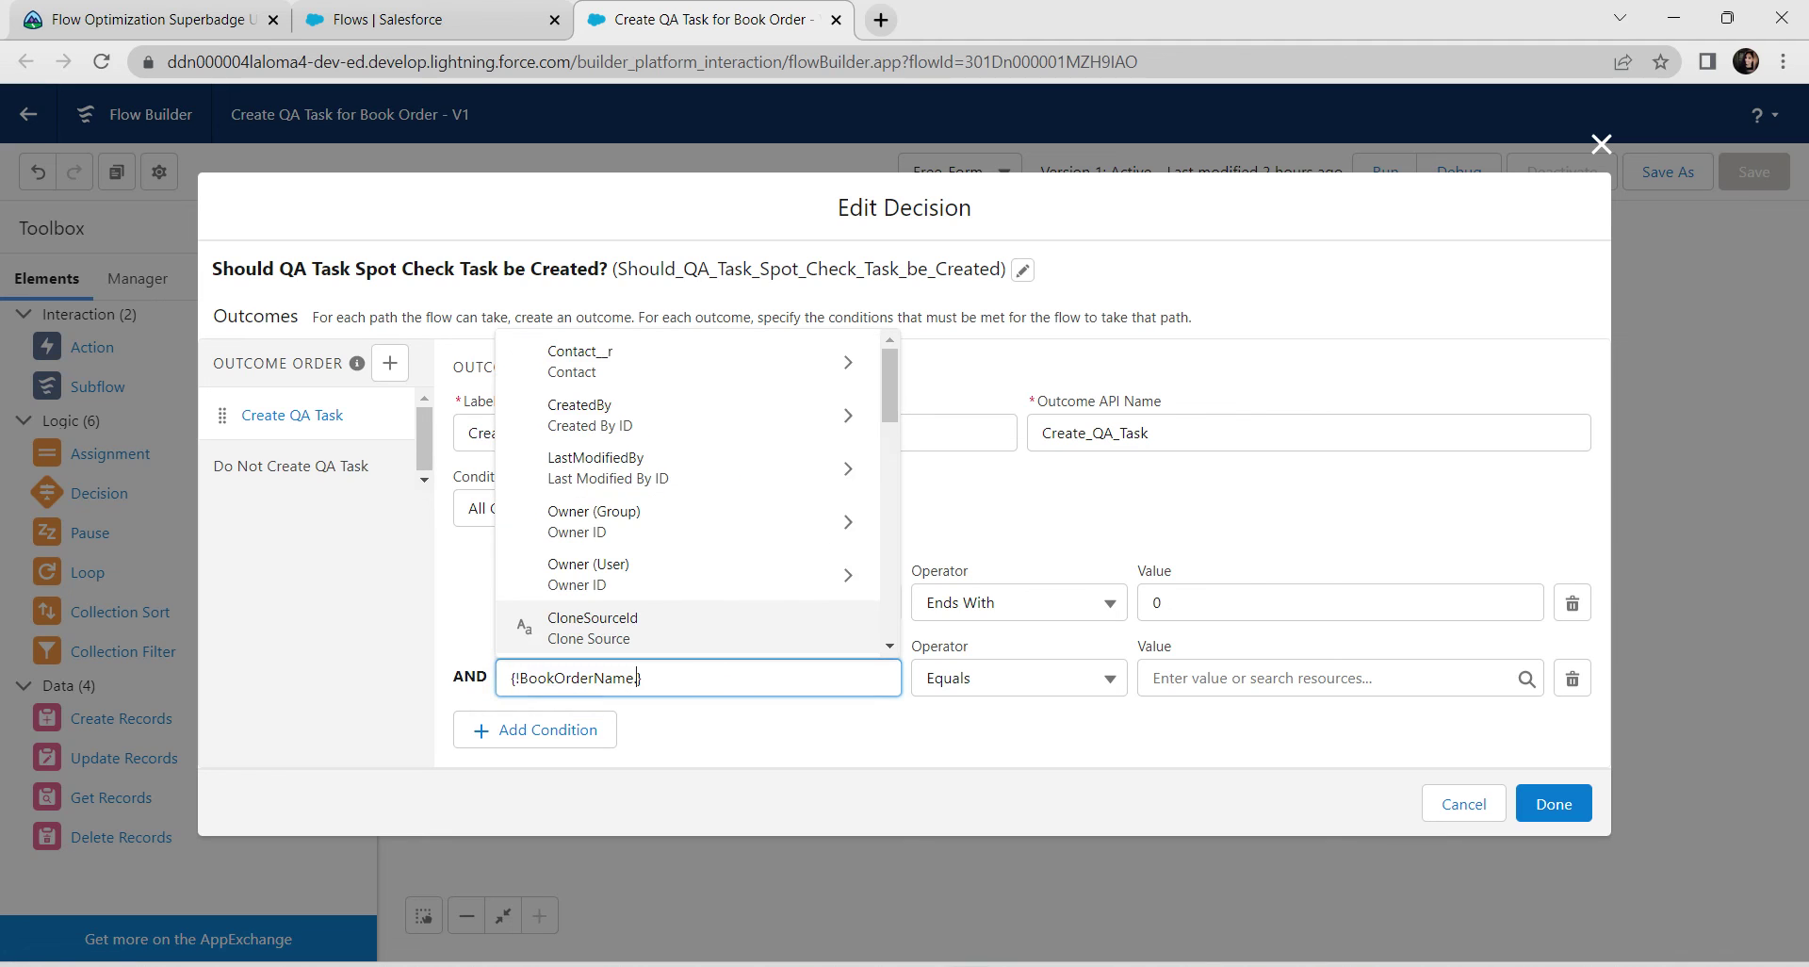
{"action": "scroll", "coordinate": [688, 575], "scroll_direction": "down", "scroll_amount": 5}
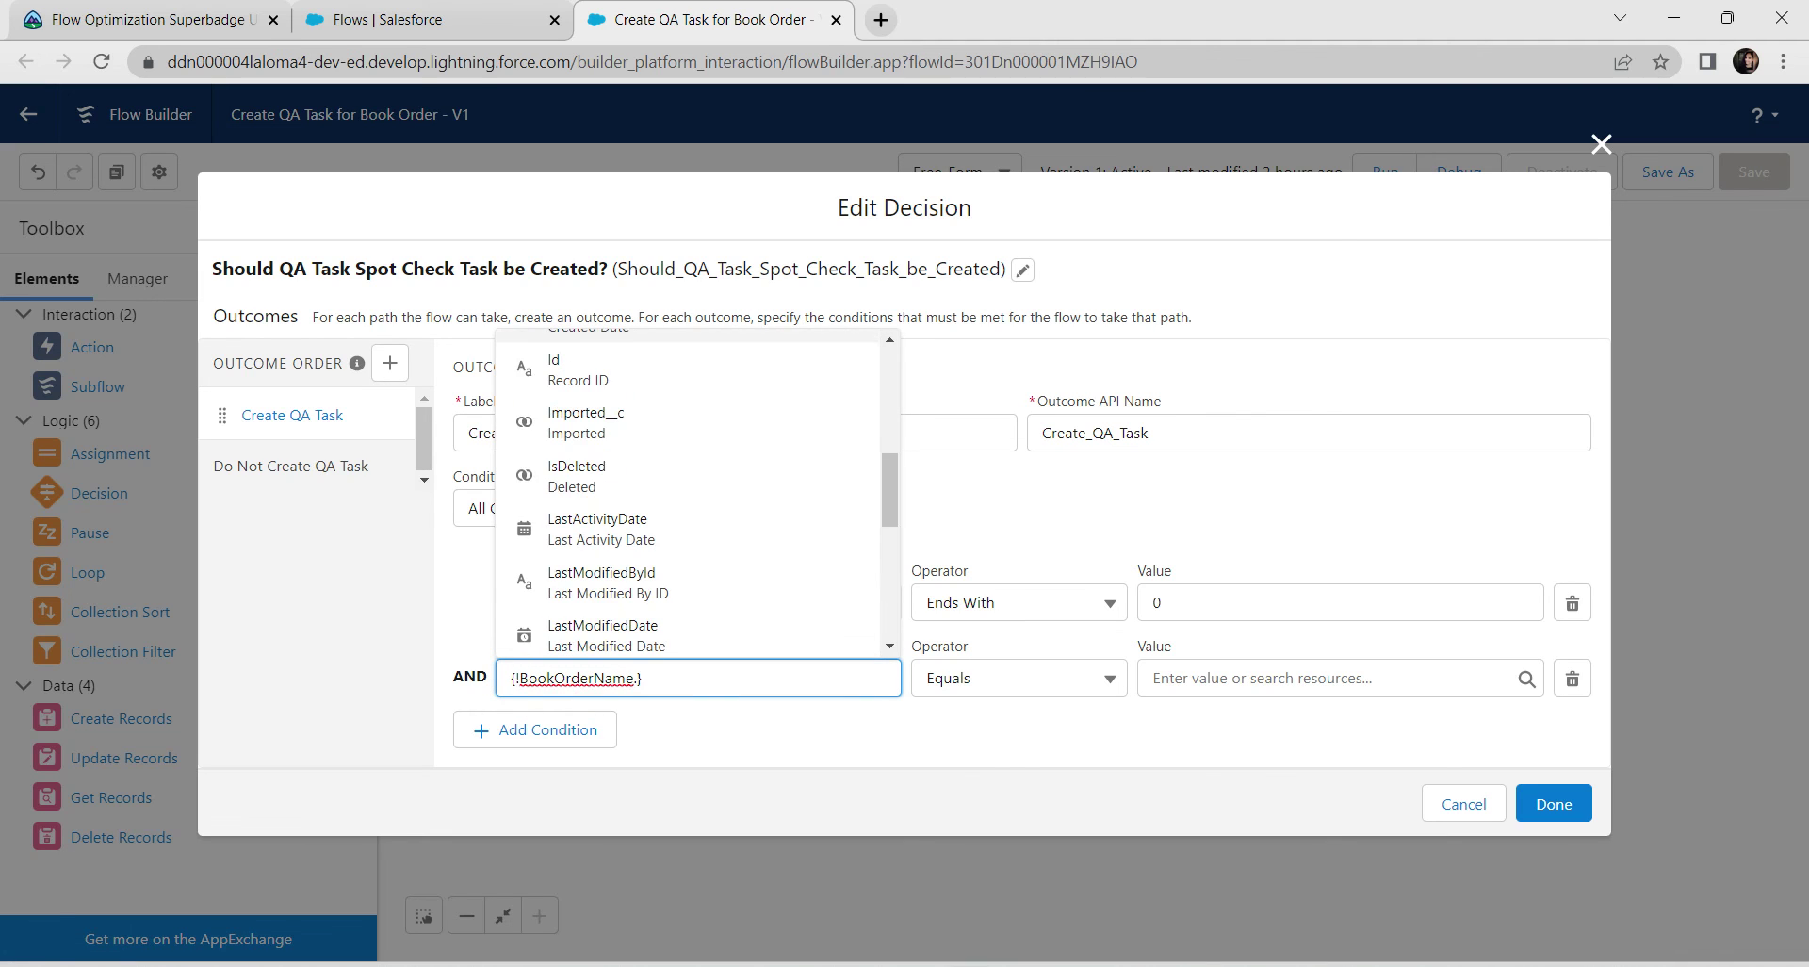
{"action": "scroll", "coordinate": [688, 574], "scroll_direction": "down", "scroll_amount": 3}
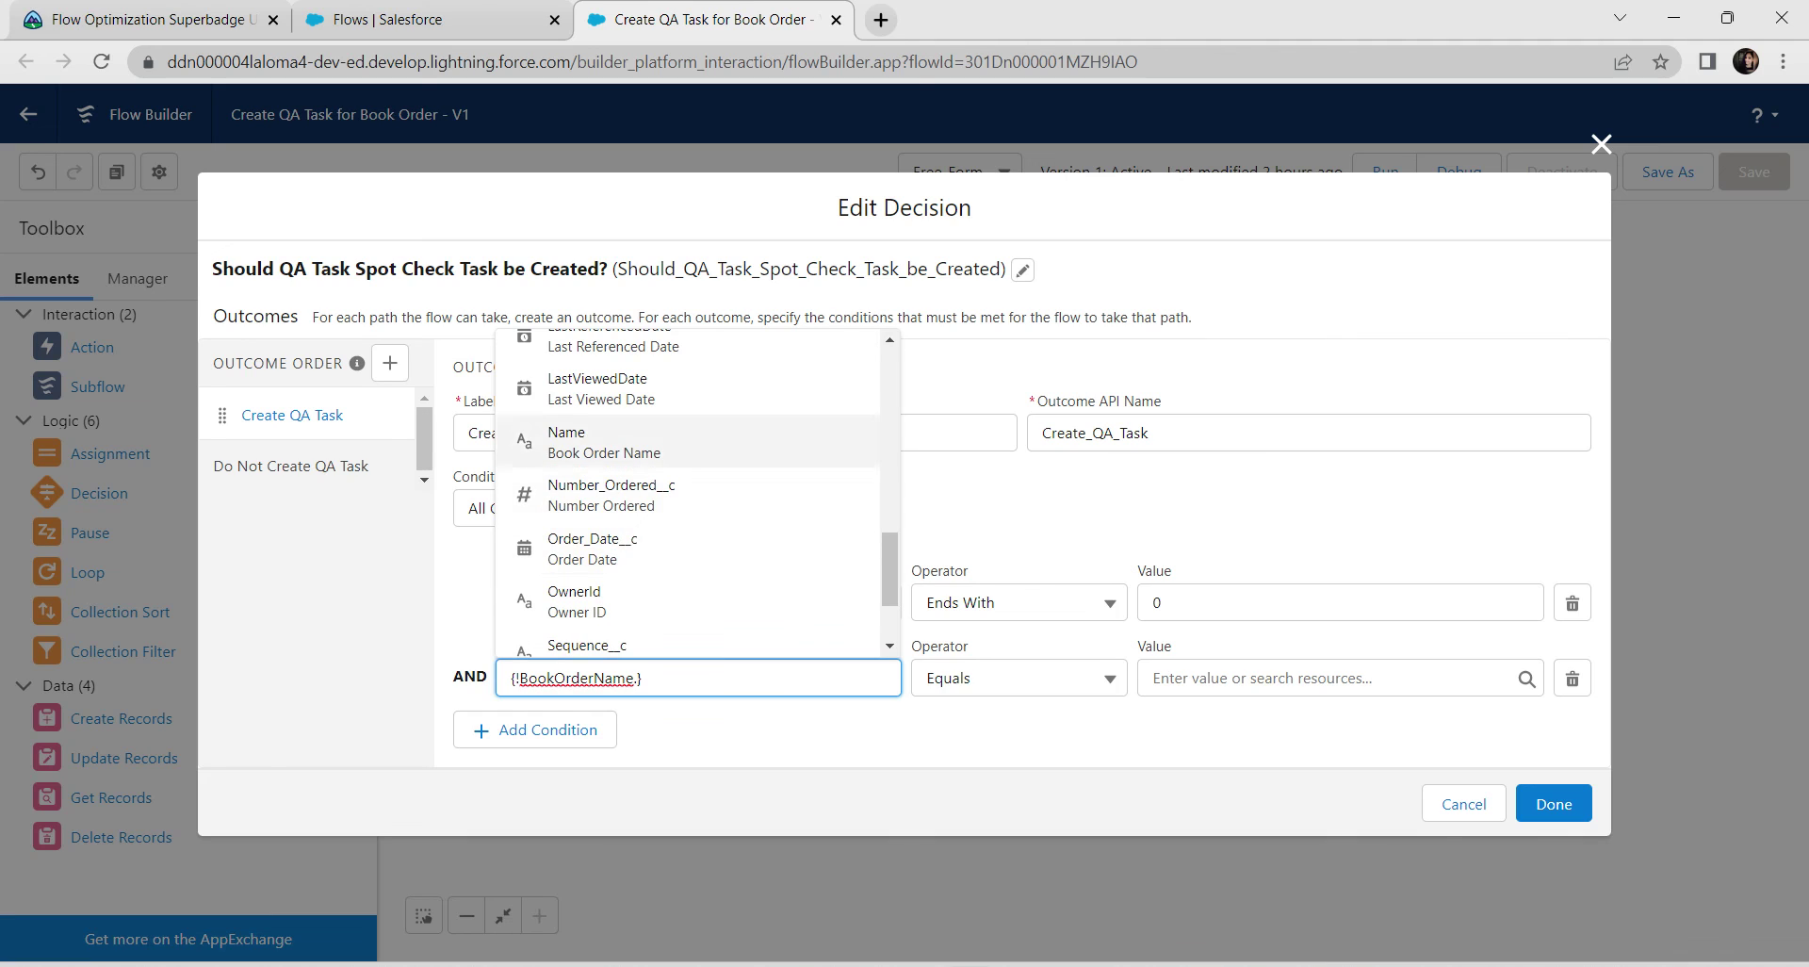
{"action": "left_click", "coordinate": [603, 441]}
Set the second condition's operator to Ends With and its value to 5, and apply the decision changes.
{"action": "left_click", "coordinate": [1018, 678]}
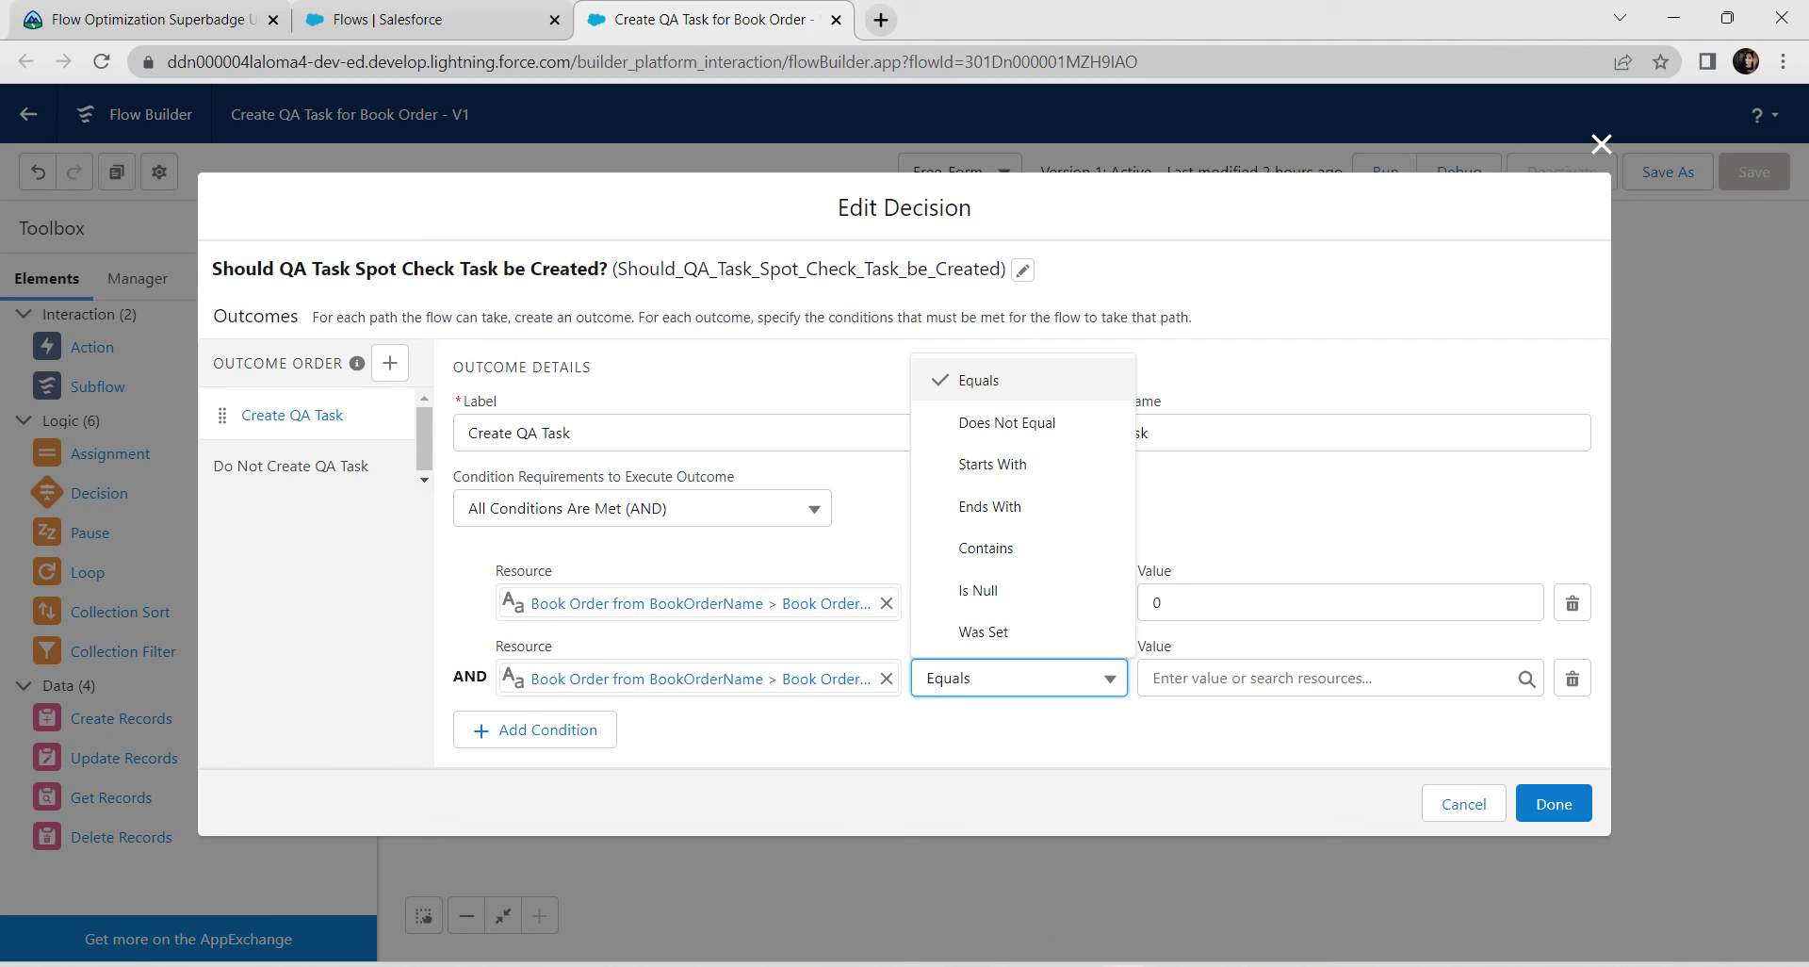
{"action": "left_click", "coordinate": [1018, 677]}
{"action": "left_click", "coordinate": [1018, 678]}
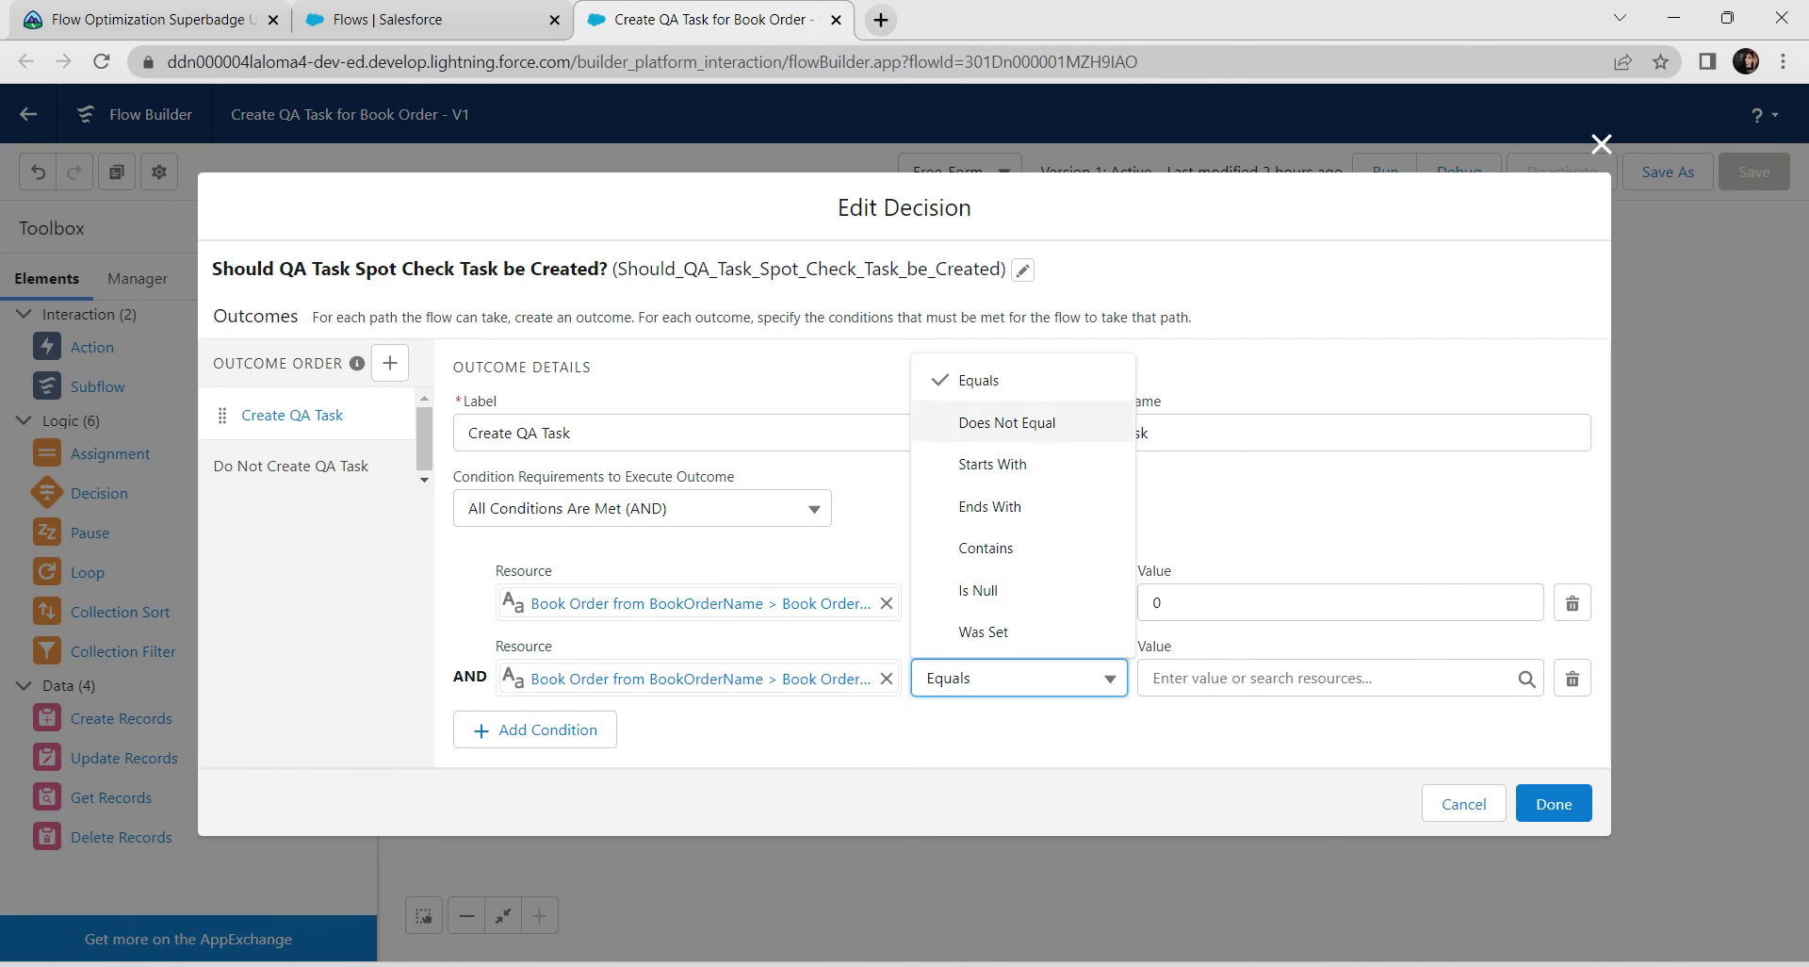
{"action": "left_click", "coordinate": [990, 506]}
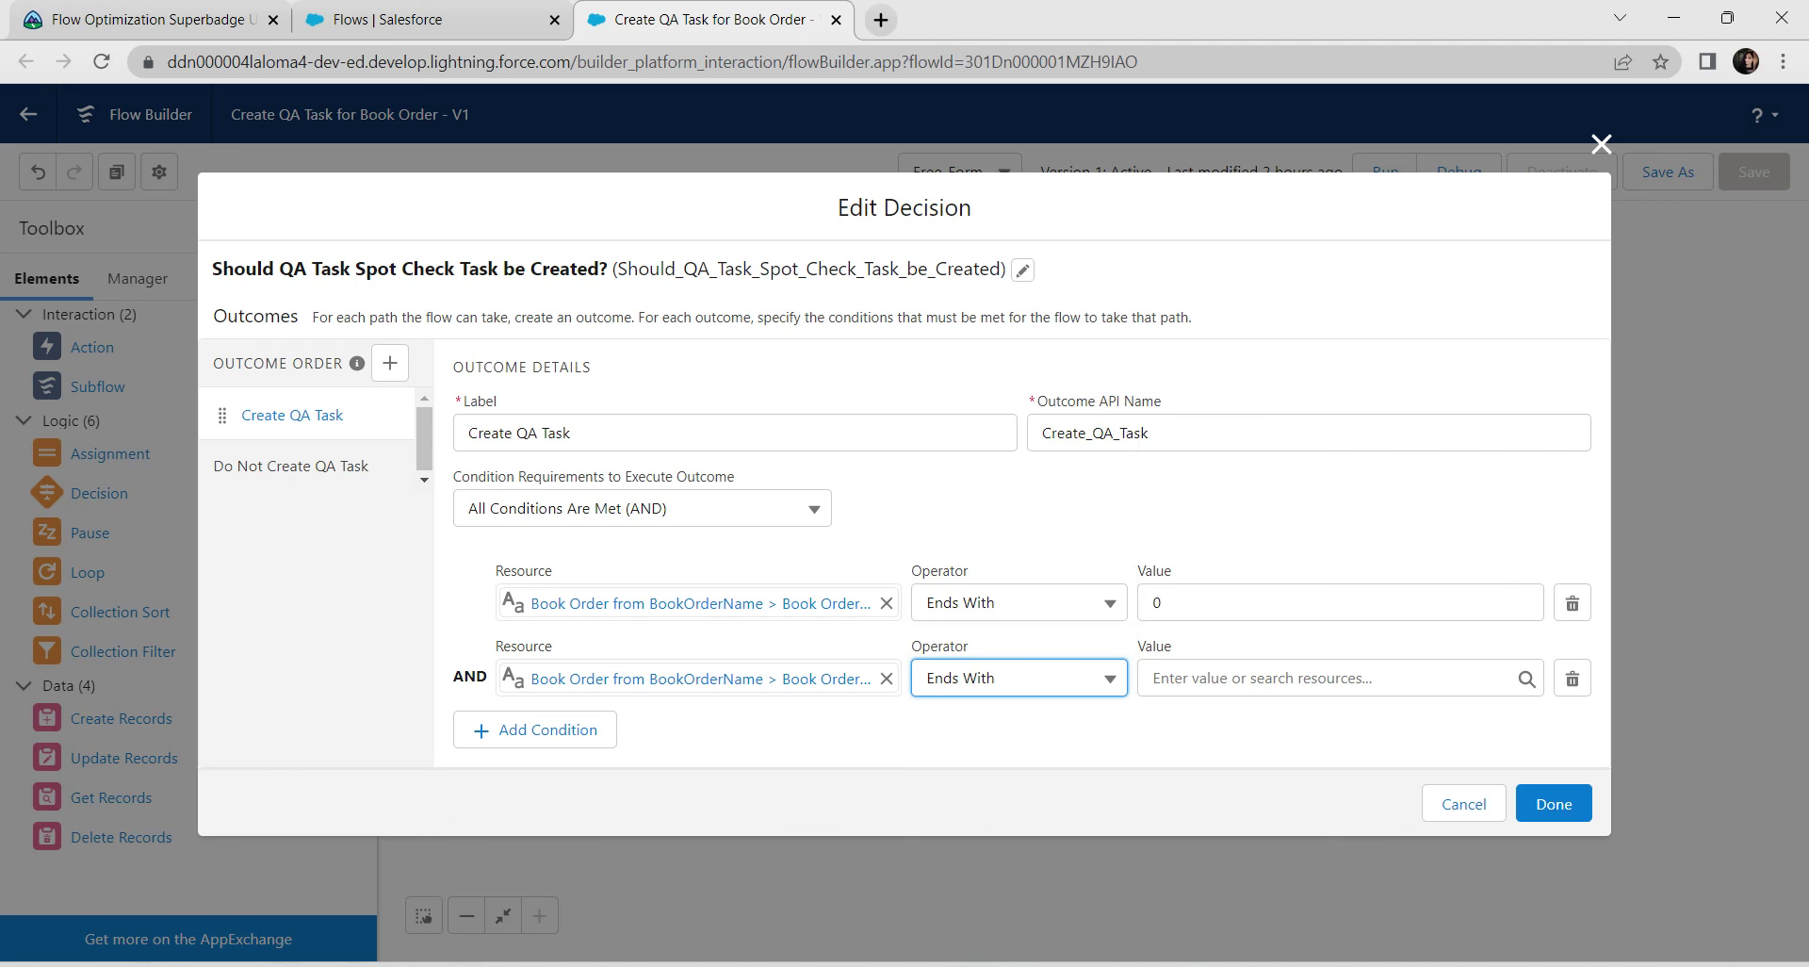
{"action": "left_click", "coordinate": [1338, 677]}
{"action": "type", "text": "5"}
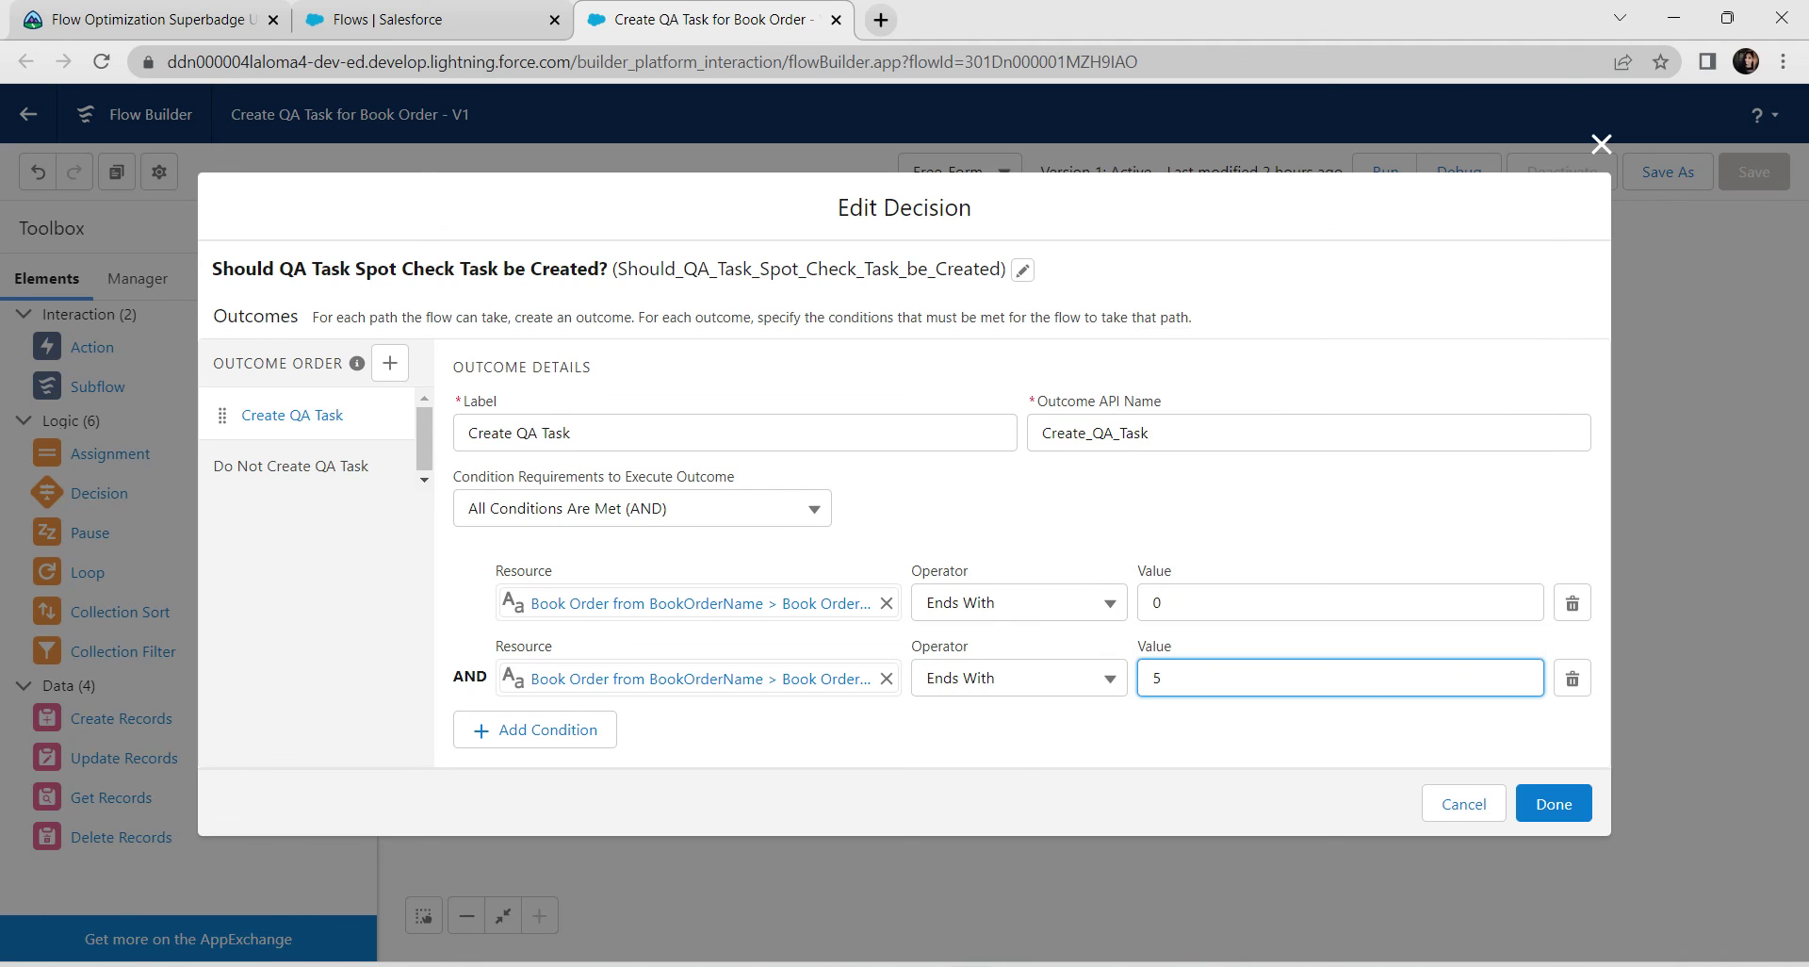
{"action": "key", "text": "Tab"}
{"action": "left_click", "coordinate": [1554, 803]}
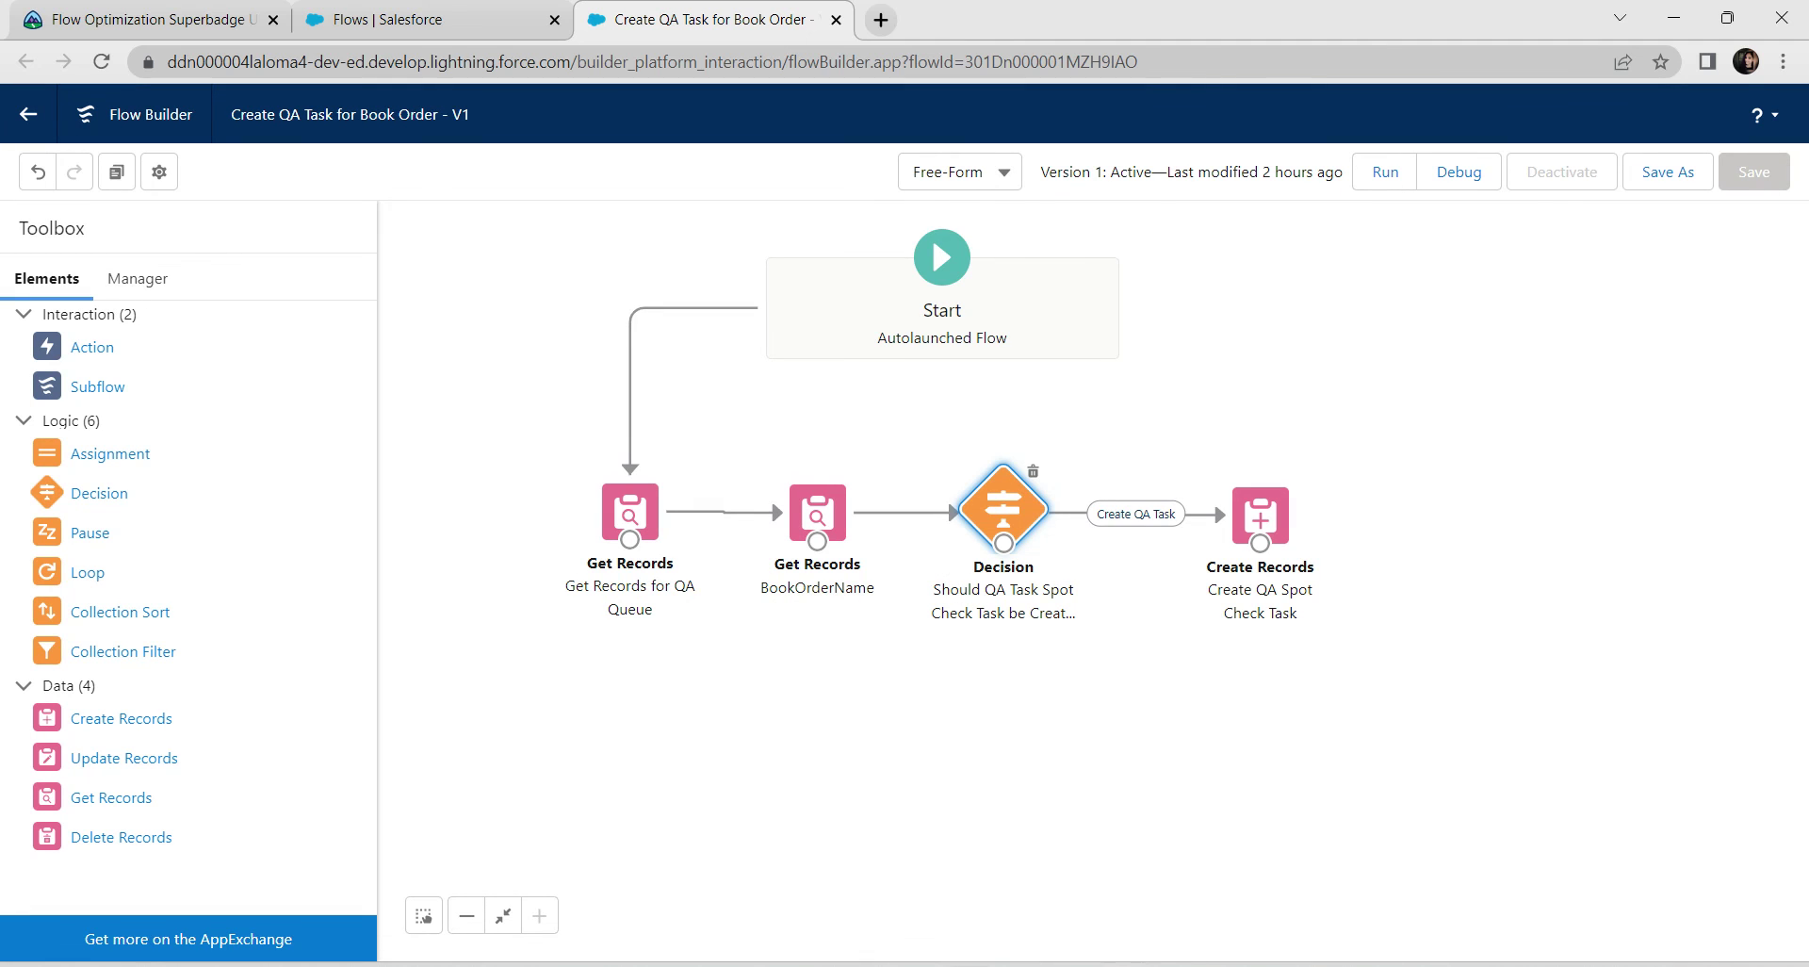
Save the Create QA Task for Book Order flow as a new version and activate it.
{"action": "left_click_drag", "start_coordinate": [1319, 395], "coordinate": [1325, 646]}
{"action": "left_click", "coordinate": [1668, 172]}
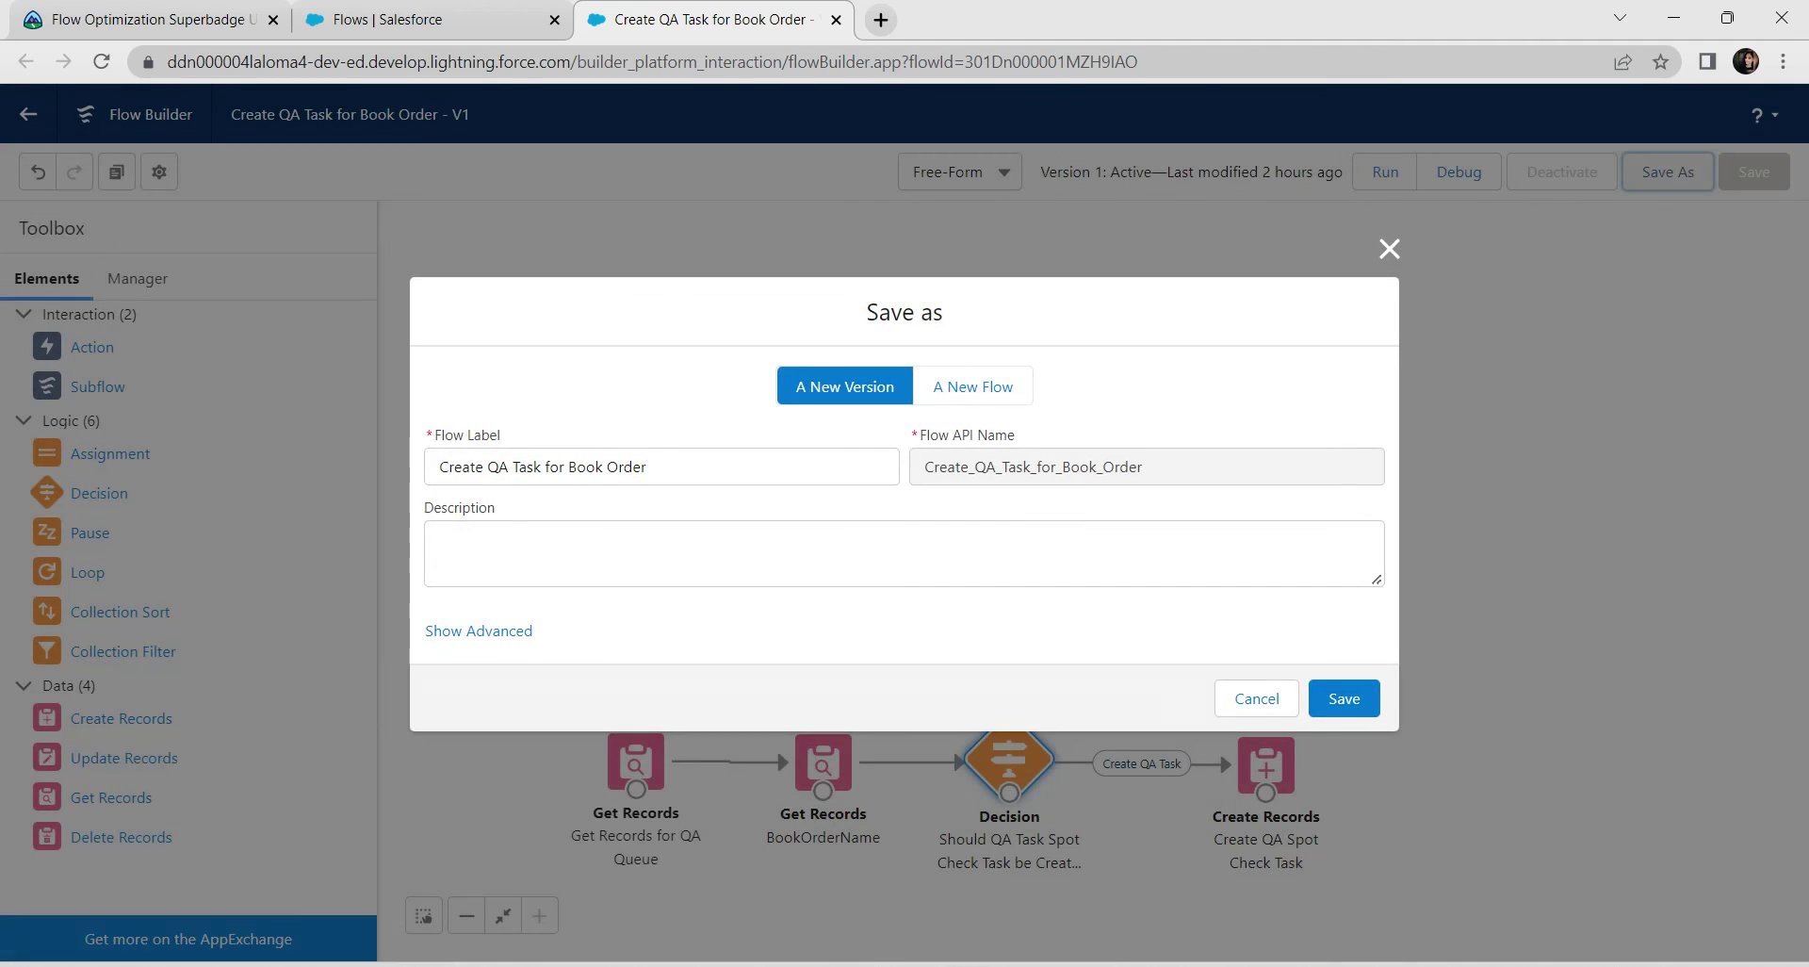
{"action": "left_click", "coordinate": [1343, 697]}
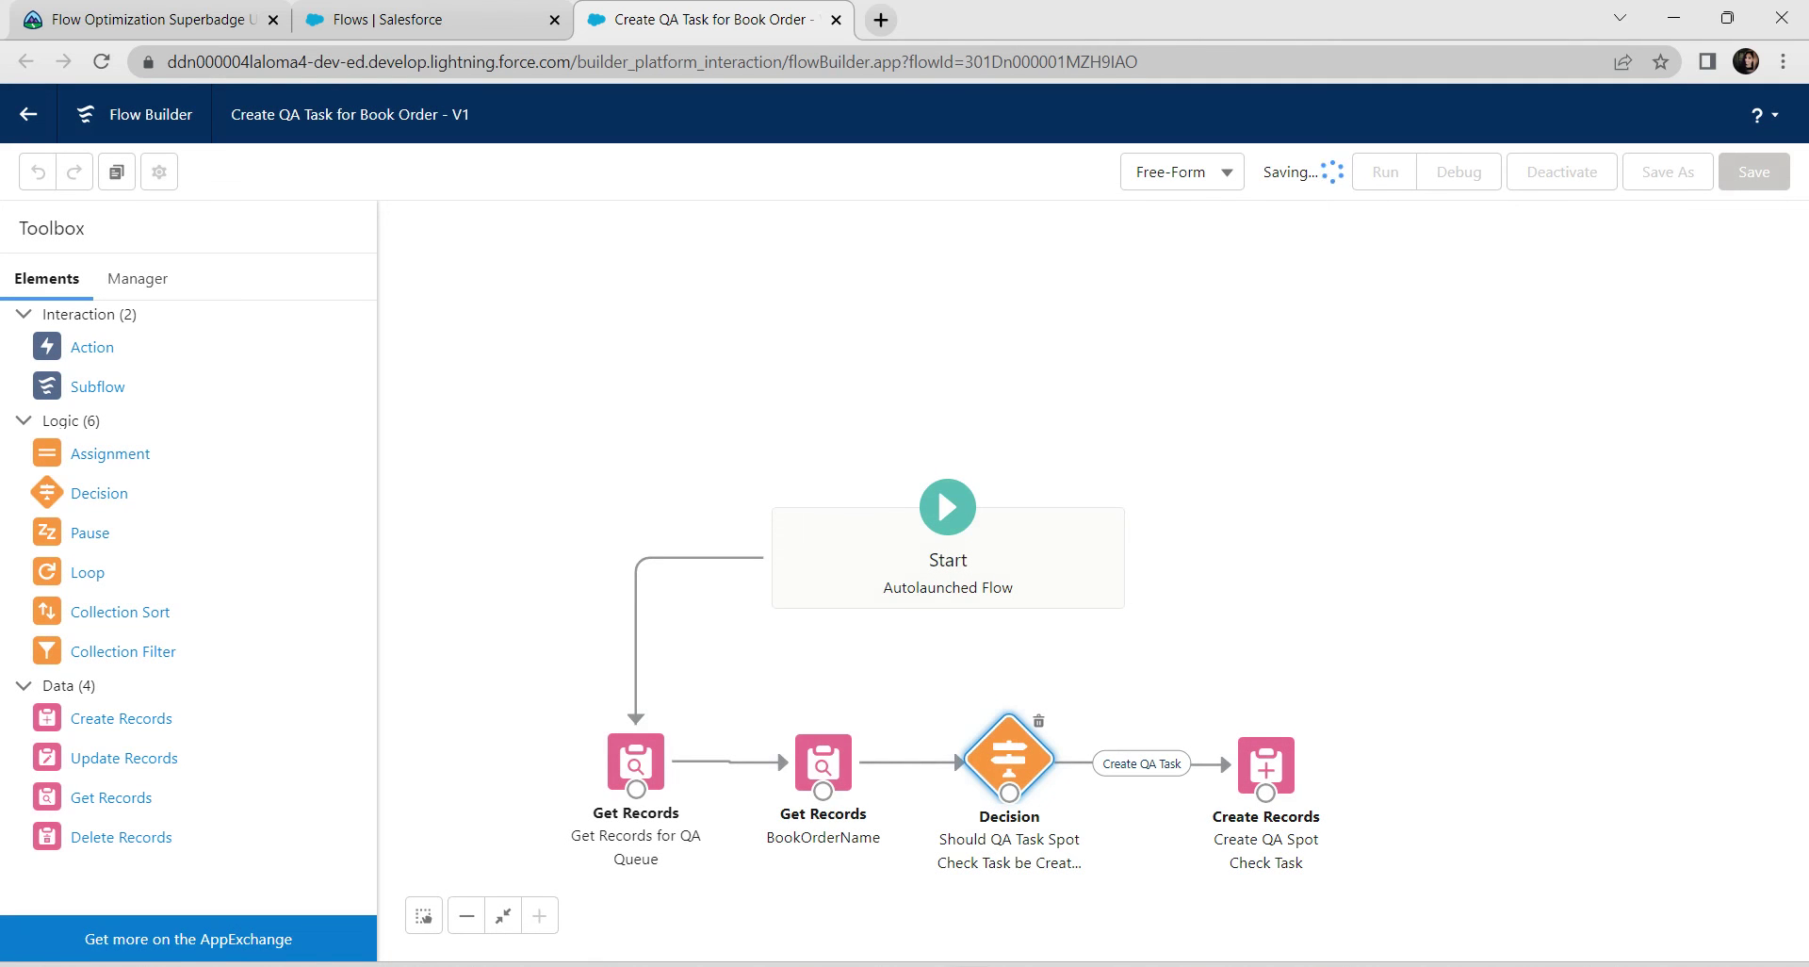
{"action": "left_click", "coordinate": [1570, 171]}
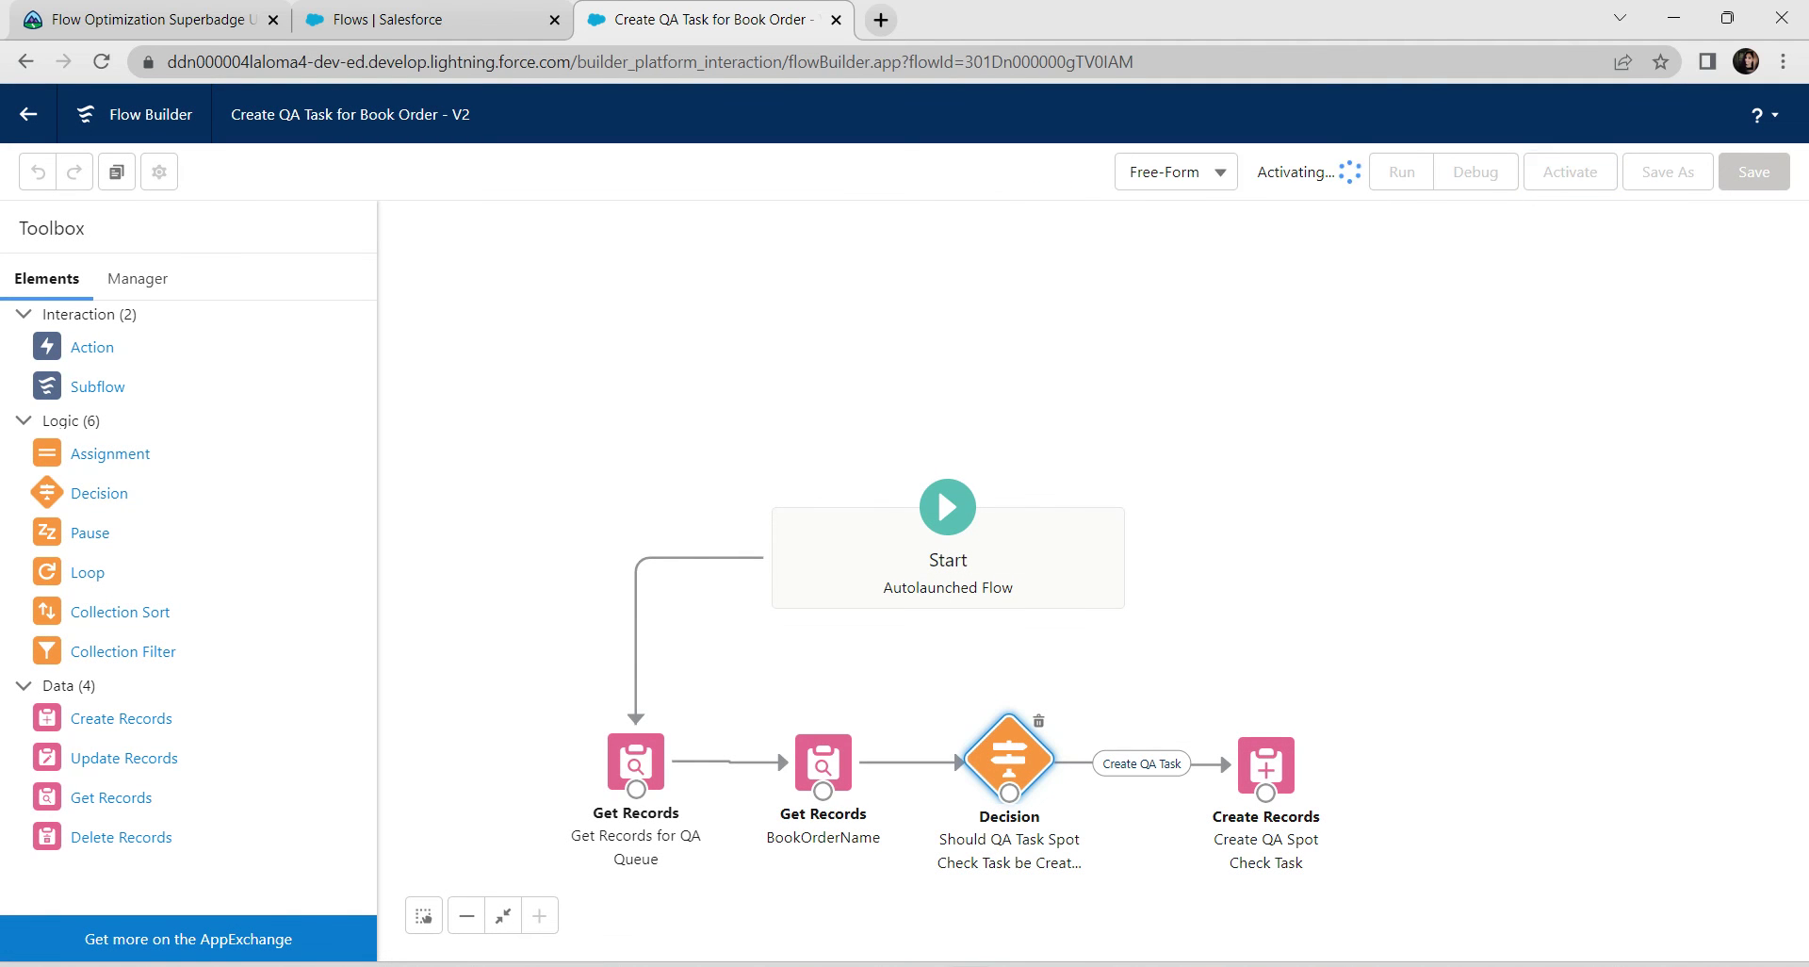
Check the third superbadge challenge, Make updates to Create QA Task for Book Order flow, on Trailhead.
{"action": "left_click", "coordinate": [150, 19]}
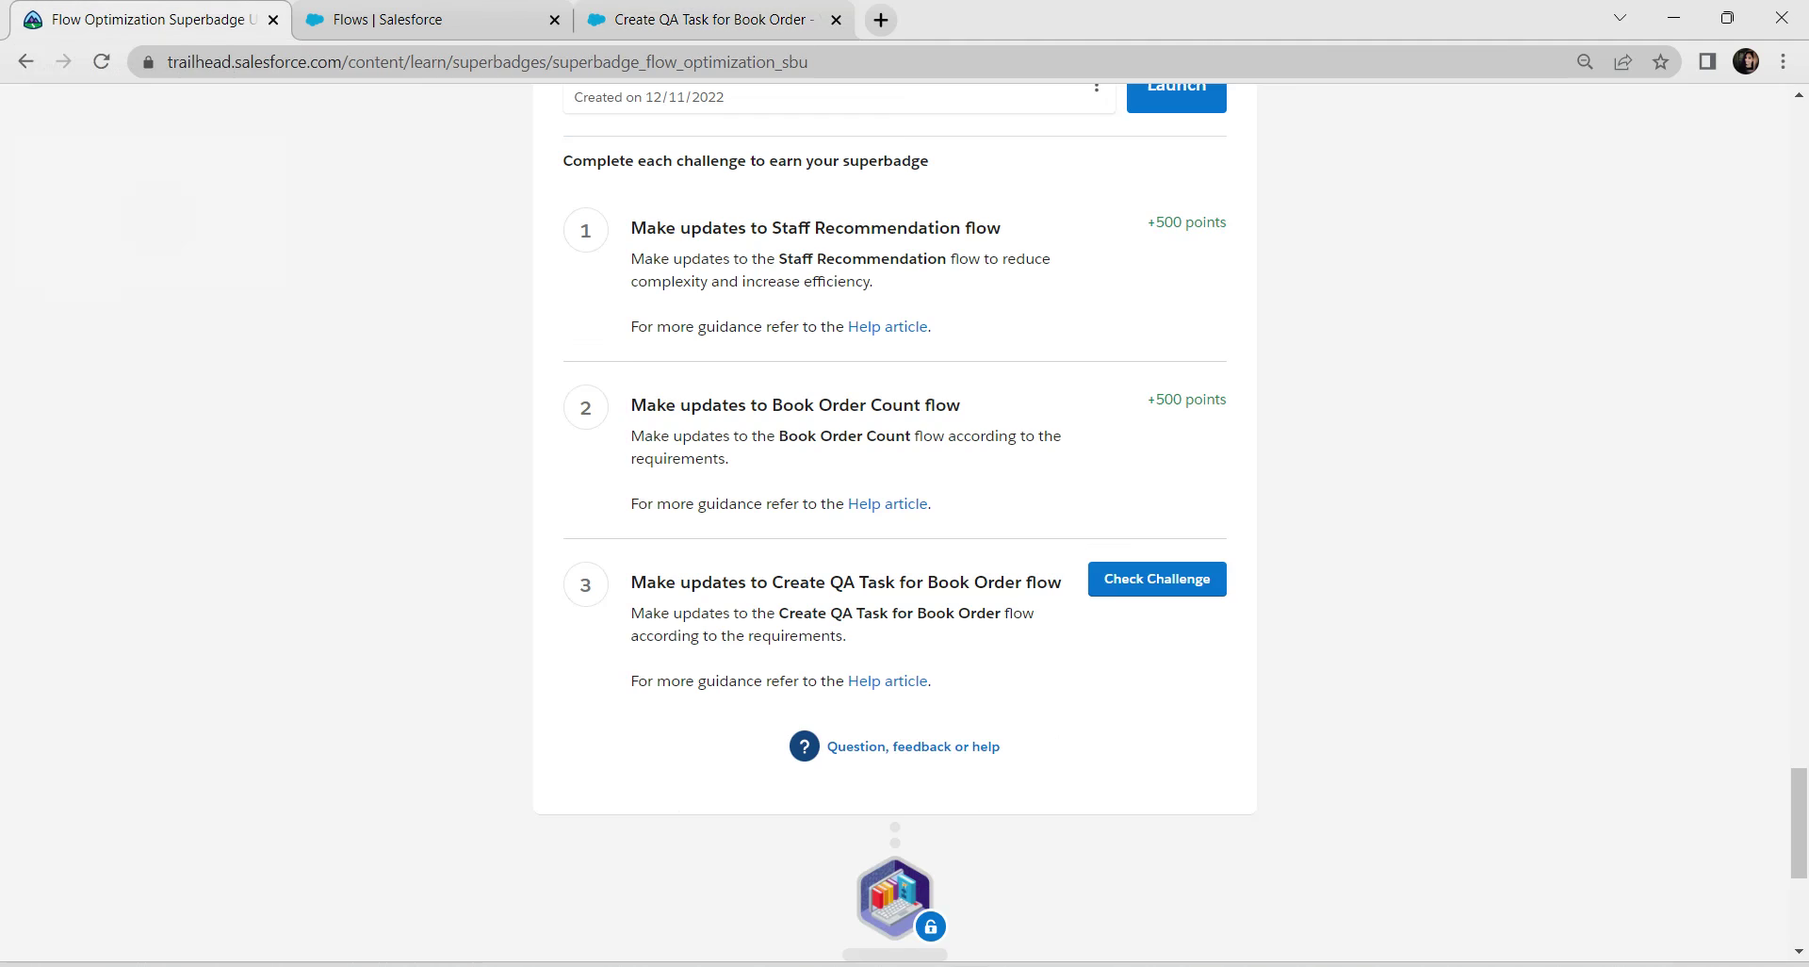
{"action": "left_click", "coordinate": [1157, 579]}
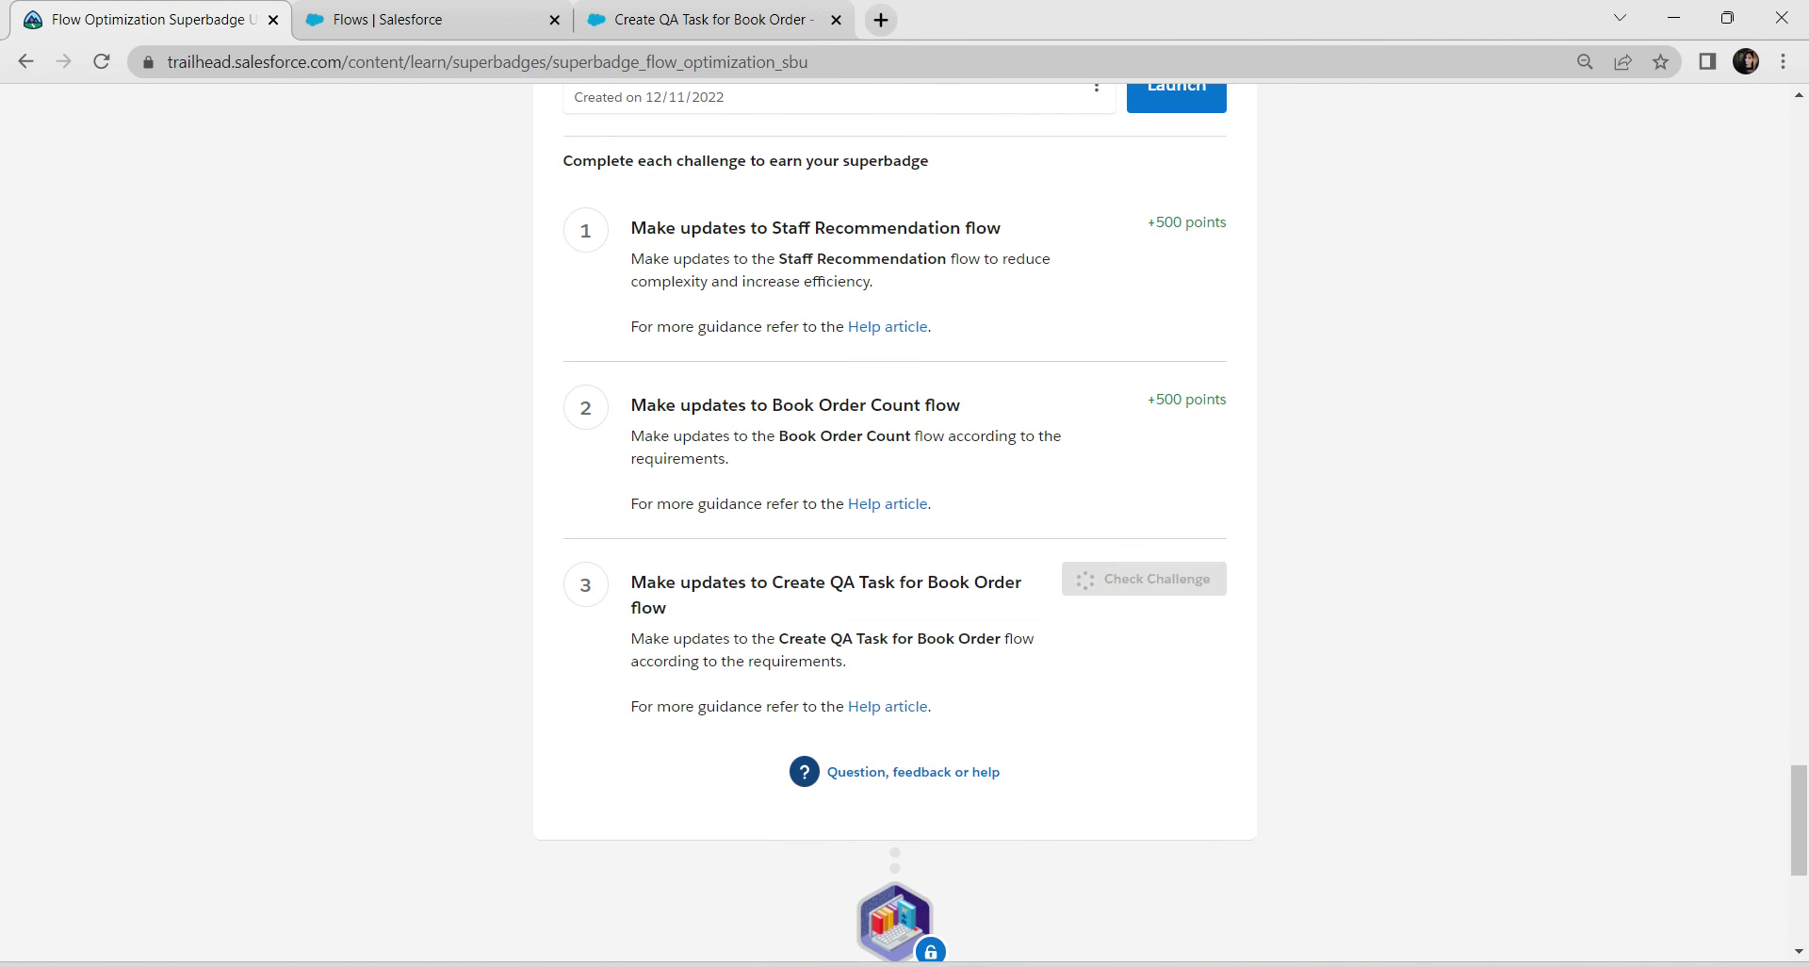